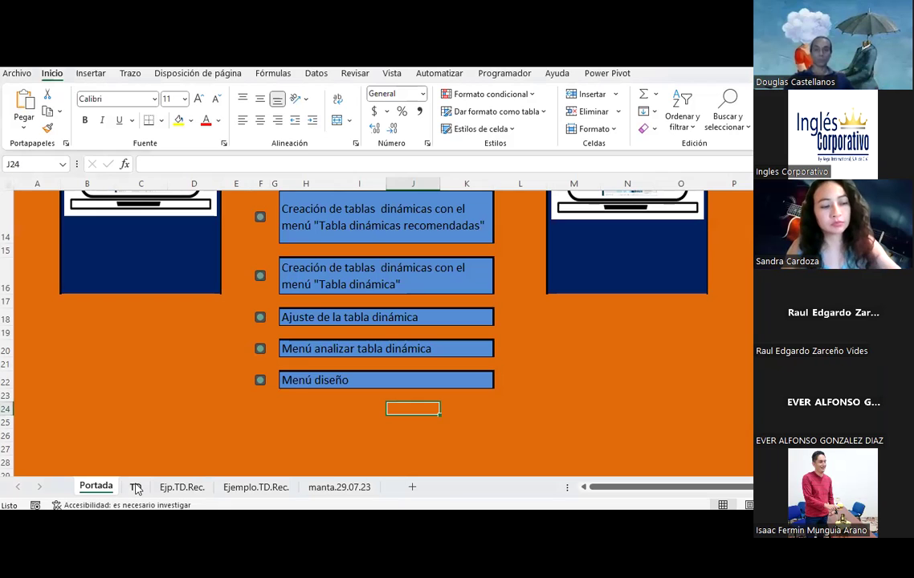
Step: Switch to the TD tutorial sheet and scroll down through its pivot-table section
{"action": "left_click", "coordinate": [137, 488]}
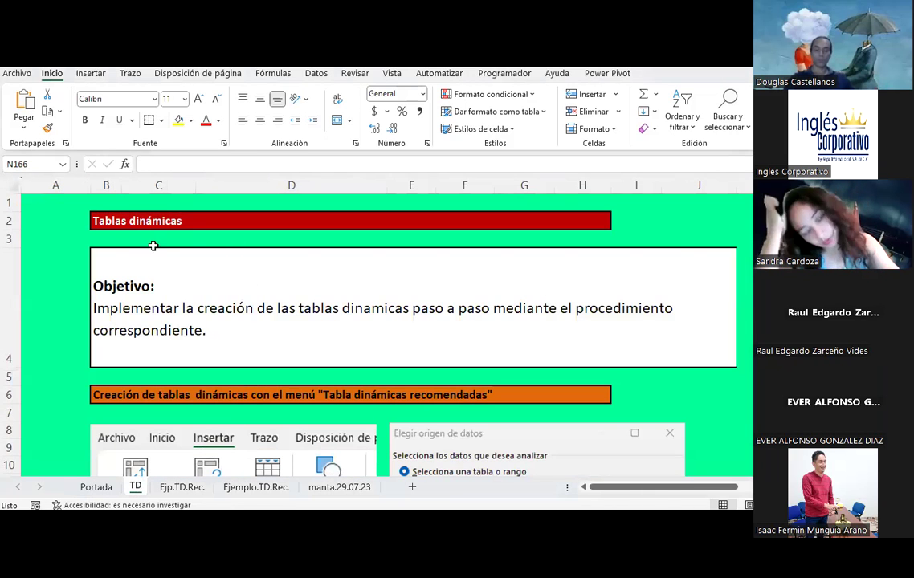
{"action": "scroll", "coordinate": [68, 243], "scroll_direction": "down", "scroll_amount": 1}
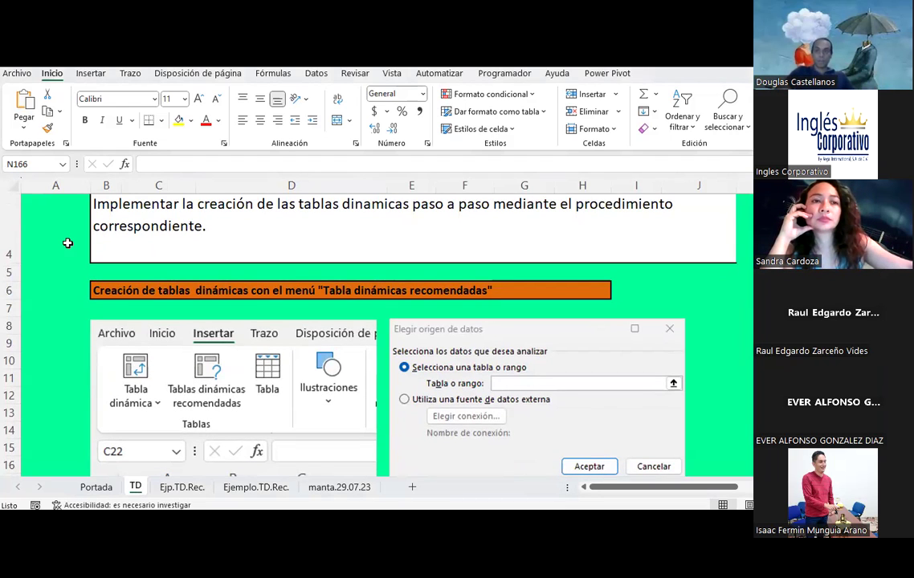
Step: Go to the manta.29.07.23 sheet and bring its product data into view
{"action": "left_click", "coordinate": [339, 487]}
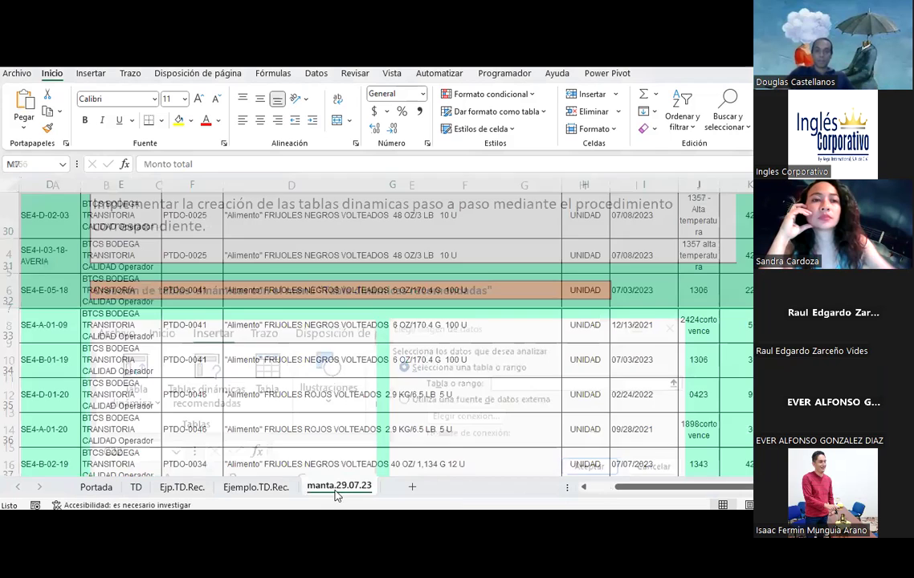
{"action": "scroll", "coordinate": [161, 301], "scroll_direction": "down", "scroll_amount": 5}
{"action": "scroll", "coordinate": [160, 298], "scroll_direction": "up", "scroll_amount": 2}
{"action": "scroll", "coordinate": [183, 293], "scroll_direction": "up", "scroll_amount": 3}
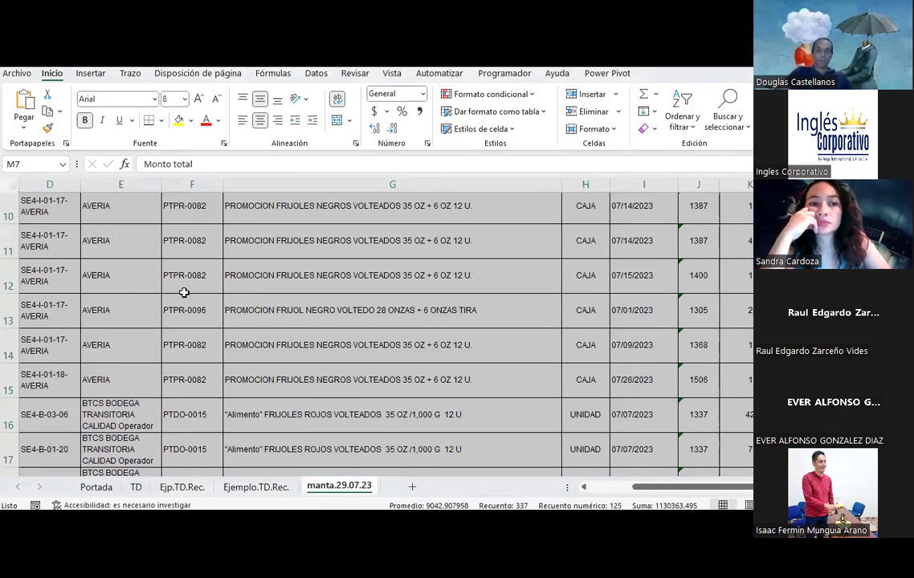
{"action": "scroll", "coordinate": [180, 290], "scroll_direction": "up", "scroll_amount": 3}
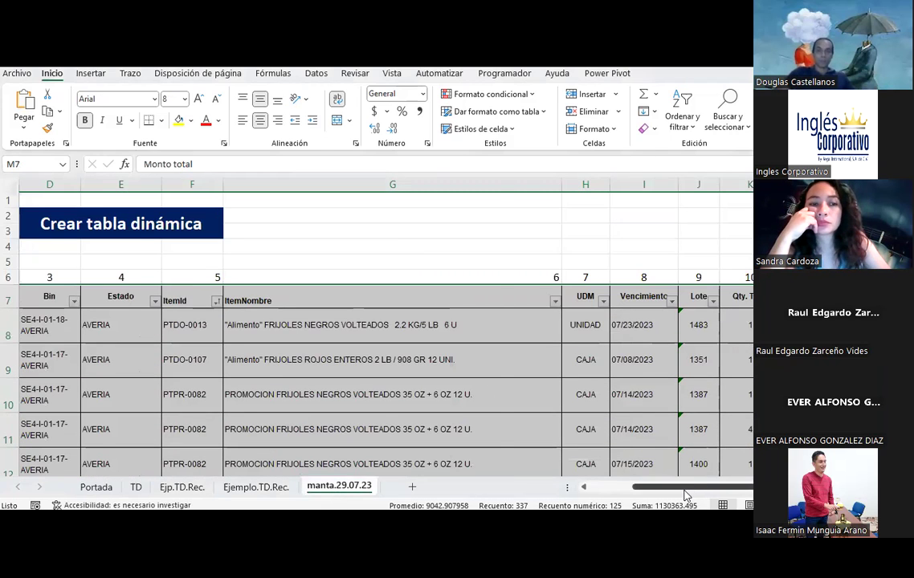
{"action": "left_click_drag", "start_coordinate": [684, 487], "coordinate": [700, 487]}
{"action": "scroll", "coordinate": [377, 329], "scroll_direction": "down", "scroll_amount": 4}
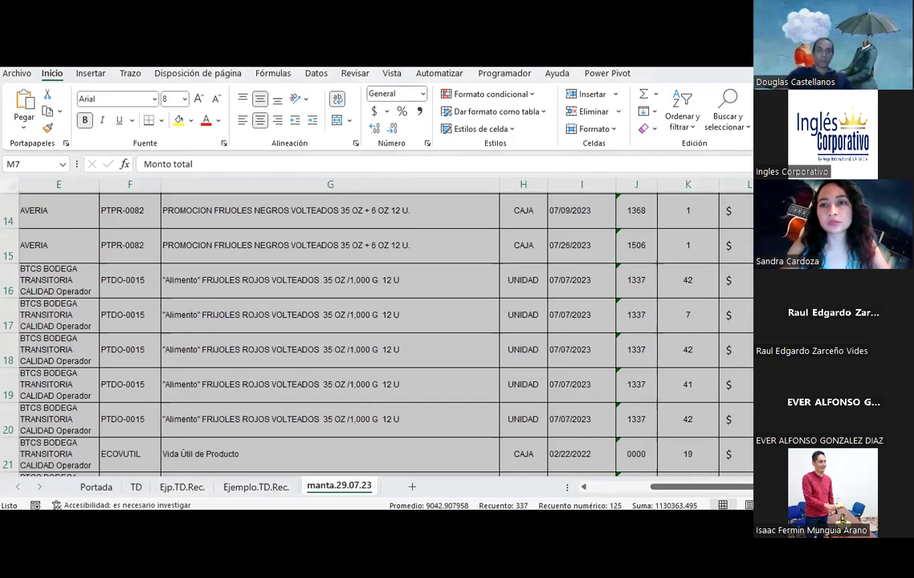
Step: Preview the Quick Analysis Tablas options for the data, then dismiss them and return to TD
{"action": "key", "text": "ctrl+q"}
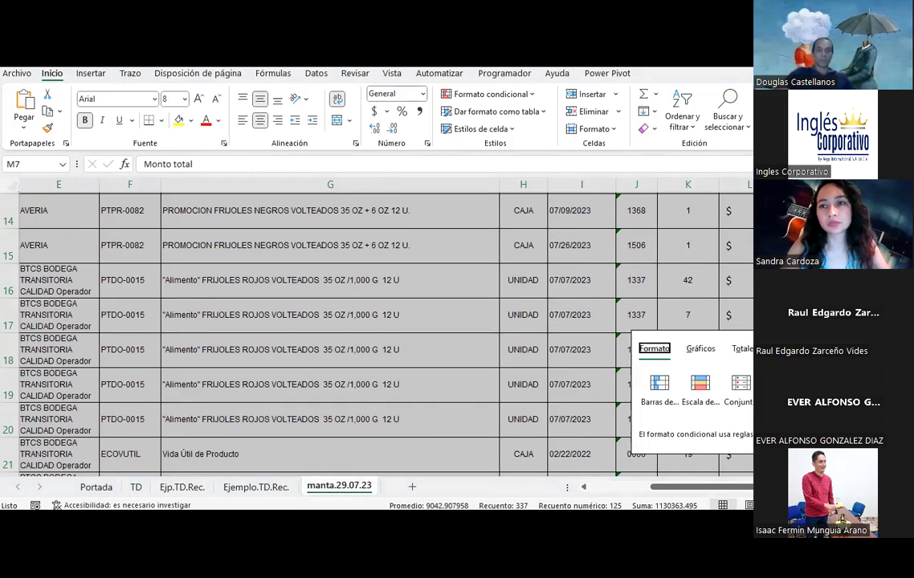
{"action": "left_click", "coordinate": [775, 348]}
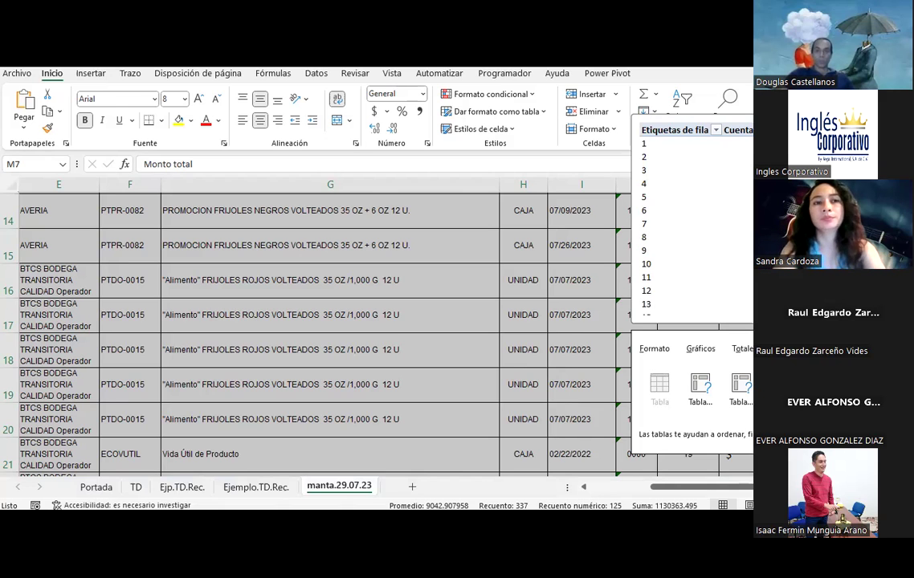
{"action": "left_click", "coordinate": [252, 385]}
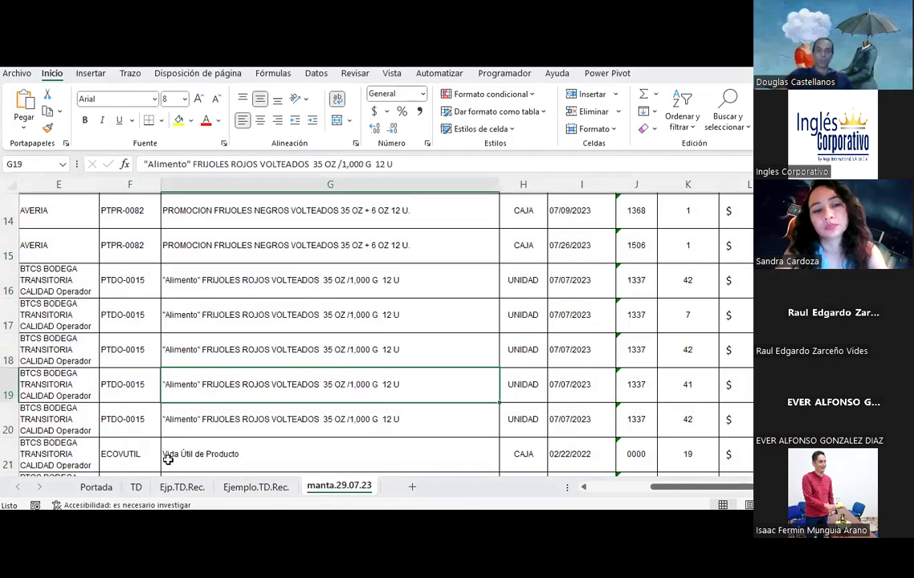
{"action": "left_click", "coordinate": [136, 486]}
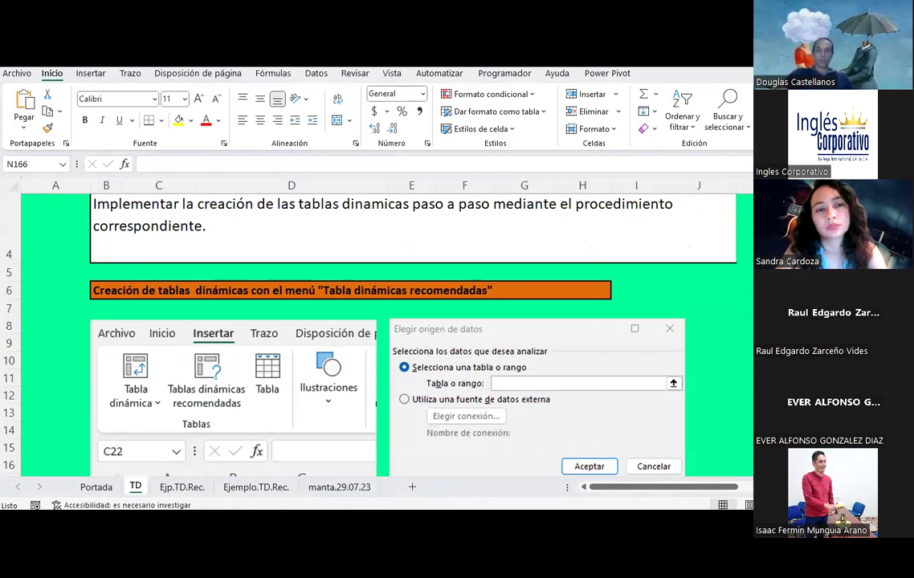
Step: On the Insertar ribbon, view the Tabla dinámica source choices, then close the list
{"action": "left_click", "coordinate": [92, 83]}
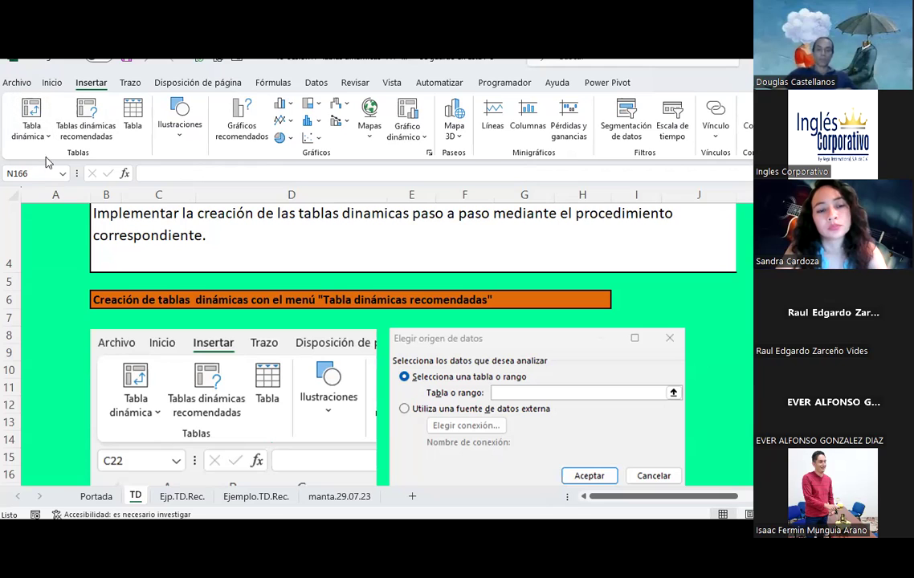
{"action": "scroll", "coordinate": [239, 345], "scroll_direction": "down", "scroll_amount": 1}
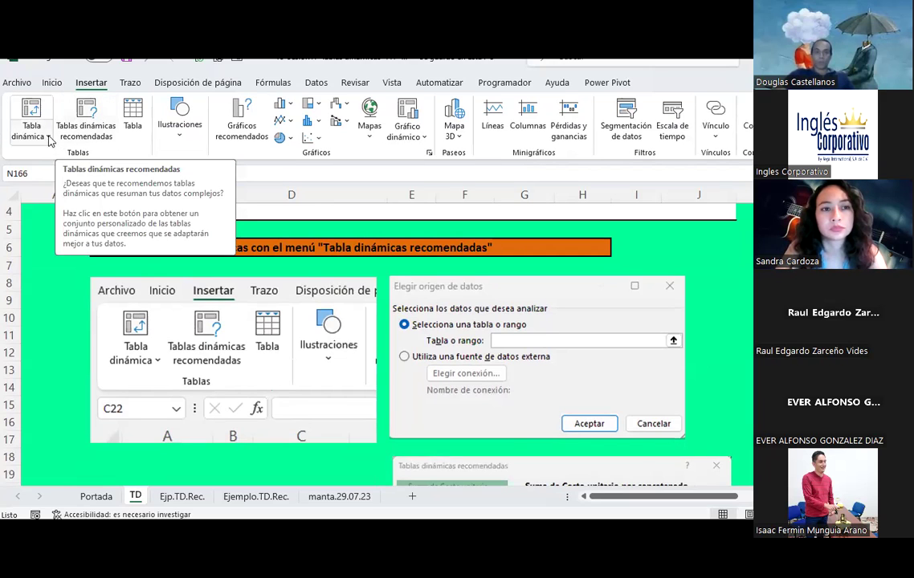
{"action": "left_click", "coordinate": [48, 138]}
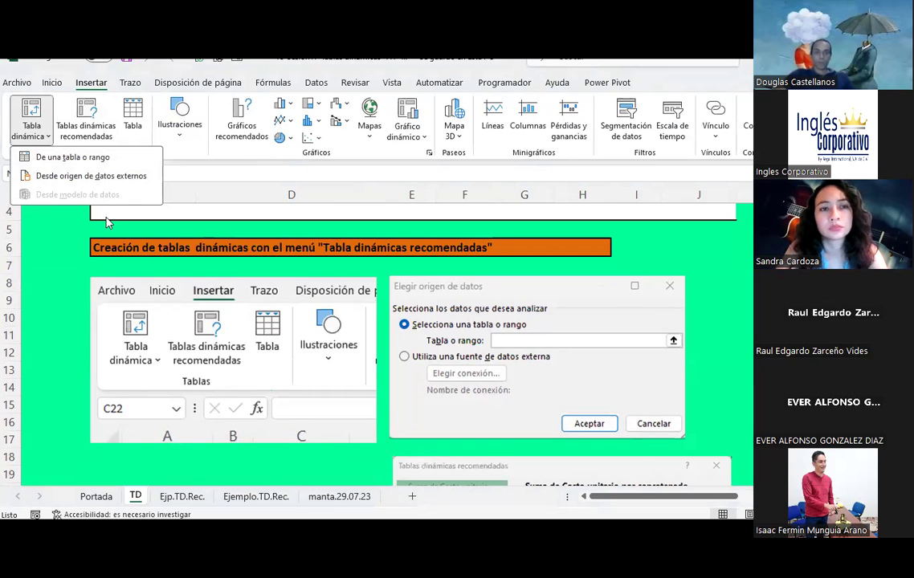
{"action": "left_click", "coordinate": [677, 255]}
Step: Scroll through the TD sheet's recommended-PivotTable walkthrough, selecting cell D29 along the way
{"action": "scroll", "coordinate": [679, 257], "scroll_direction": "down", "scroll_amount": 2}
{"action": "scroll", "coordinate": [678, 257], "scroll_direction": "down", "scroll_amount": 1}
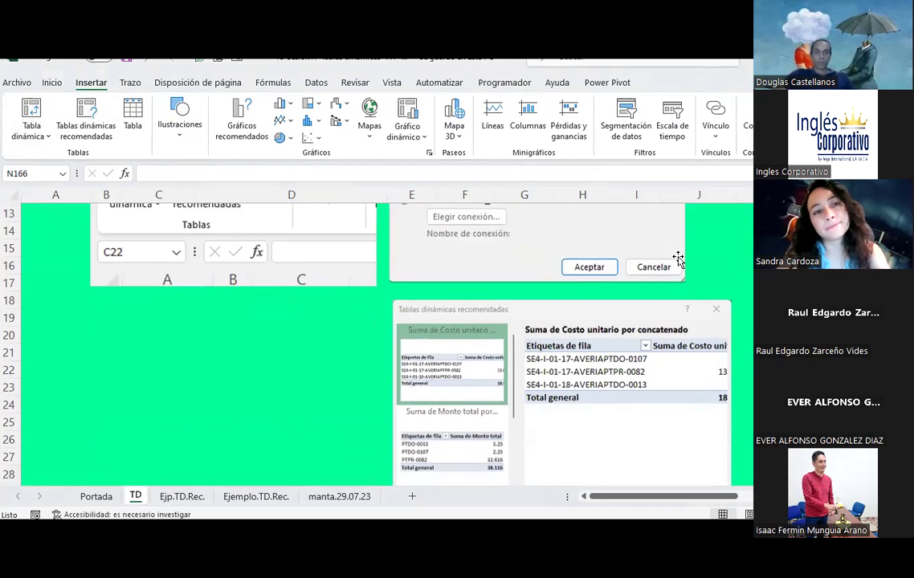
{"action": "scroll", "coordinate": [212, 281], "scroll_direction": "up", "scroll_amount": 2}
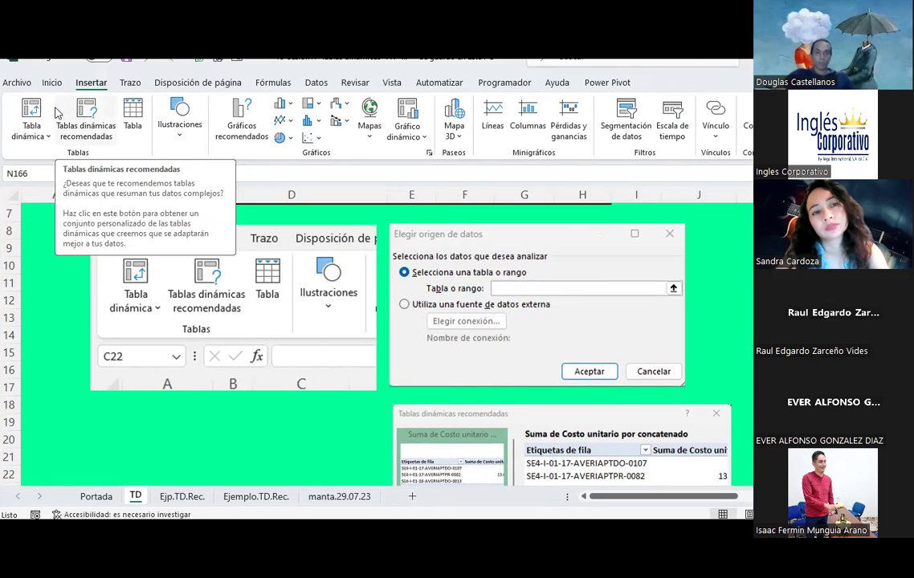
{"action": "scroll", "coordinate": [571, 285], "scroll_direction": "down", "scroll_amount": 3}
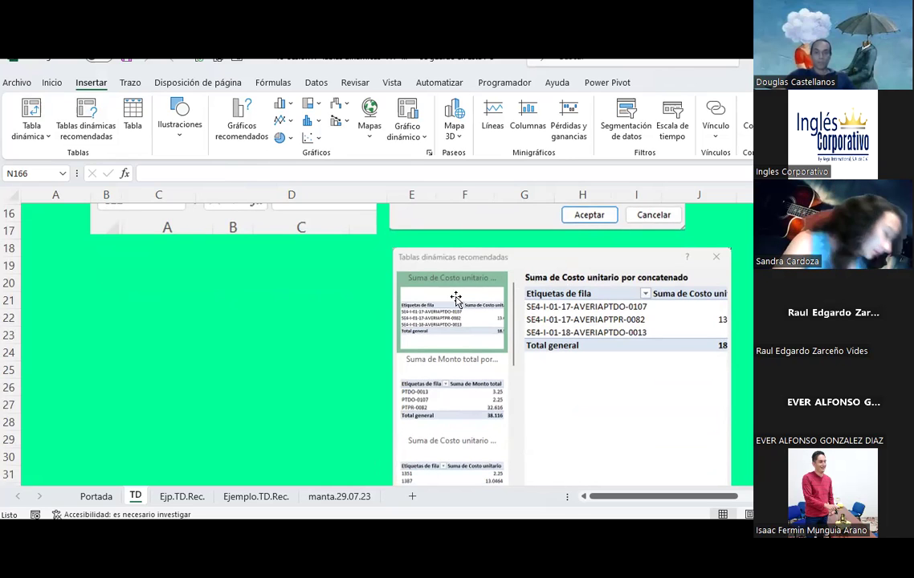
{"action": "scroll", "coordinate": [455, 299], "scroll_direction": "down", "scroll_amount": 1}
{"action": "scroll", "coordinate": [455, 298], "scroll_direction": "down", "scroll_amount": 1}
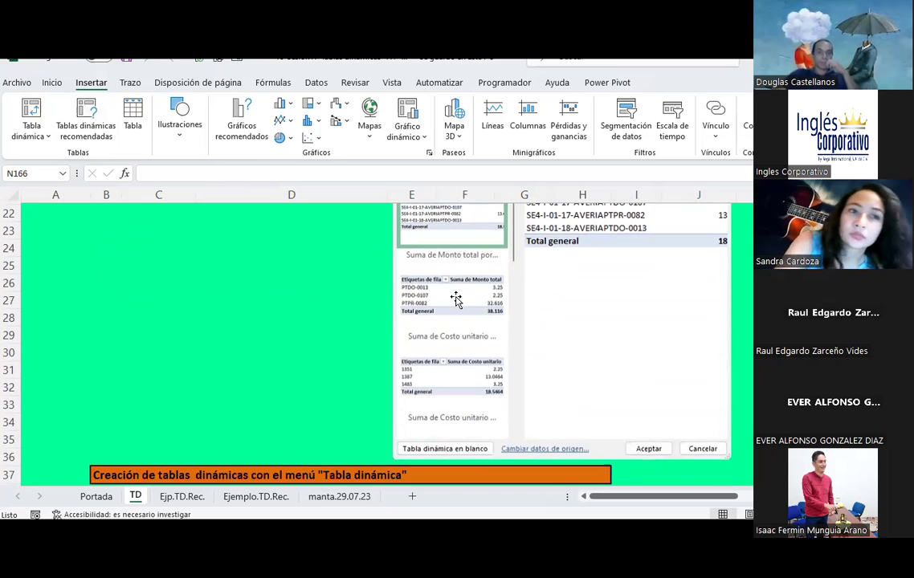
{"action": "scroll", "coordinate": [454, 298], "scroll_direction": "up", "scroll_amount": 1}
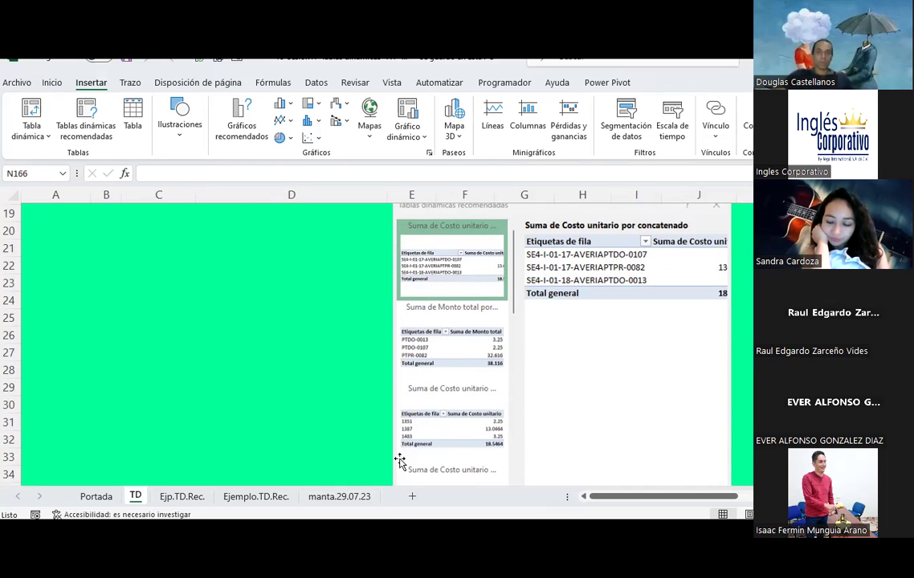
{"action": "left_click", "coordinate": [317, 383]}
{"action": "scroll", "coordinate": [316, 384], "scroll_direction": "down", "scroll_amount": 3}
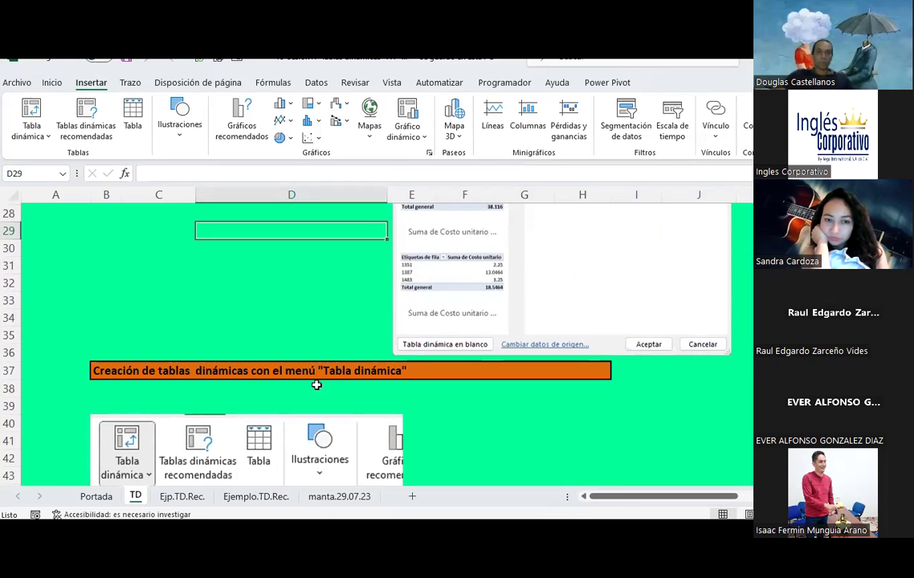
{"action": "scroll", "coordinate": [317, 384], "scroll_direction": "down", "scroll_amount": 2}
{"action": "scroll", "coordinate": [317, 384], "scroll_direction": "up", "scroll_amount": 1}
{"action": "scroll", "coordinate": [316, 384], "scroll_direction": "up", "scroll_amount": 3}
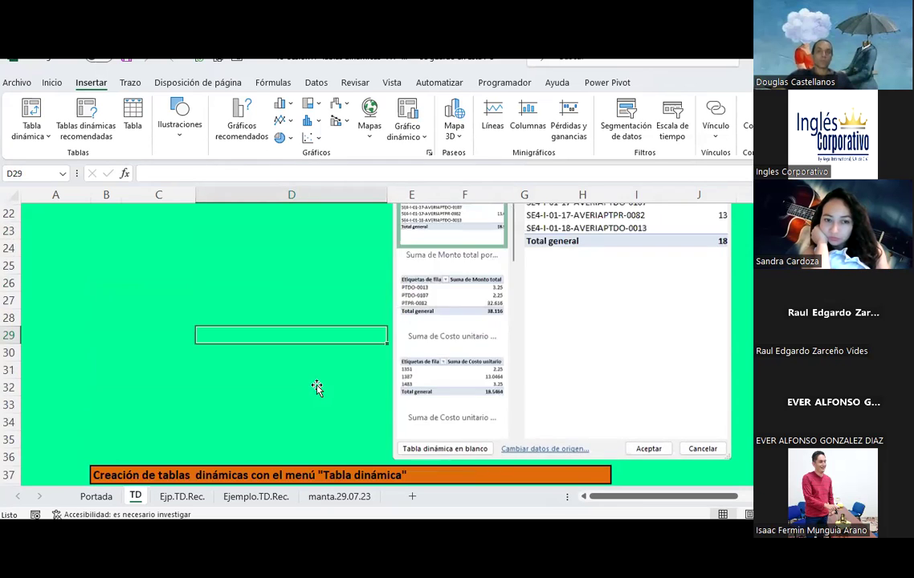
{"action": "scroll", "coordinate": [316, 383], "scroll_direction": "up", "scroll_amount": 4}
{"action": "scroll", "coordinate": [316, 384], "scroll_direction": "up", "scroll_amount": 2}
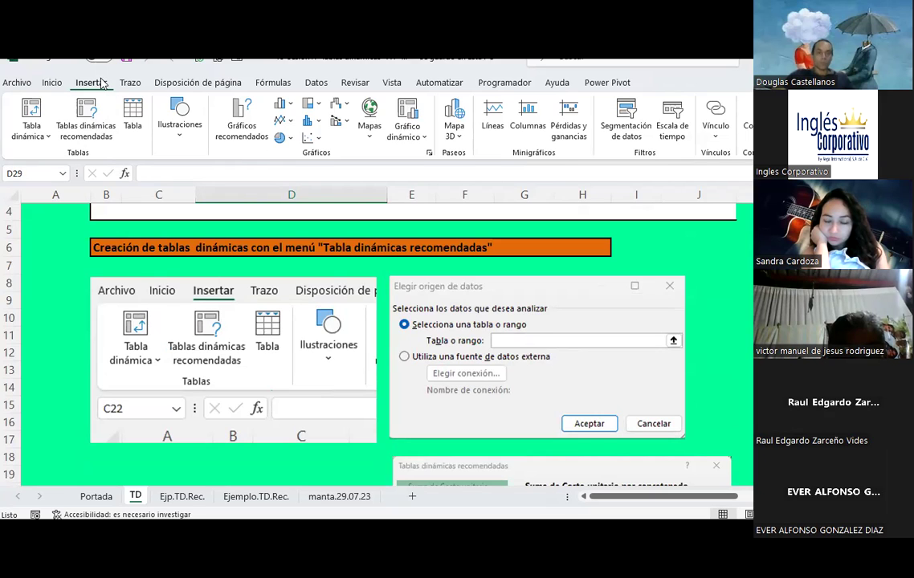
Step: Start a recommended PivotTable from range manta.29.07.23!$A$7:$M$11 and confirm it
{"action": "left_click", "coordinate": [112, 132]}
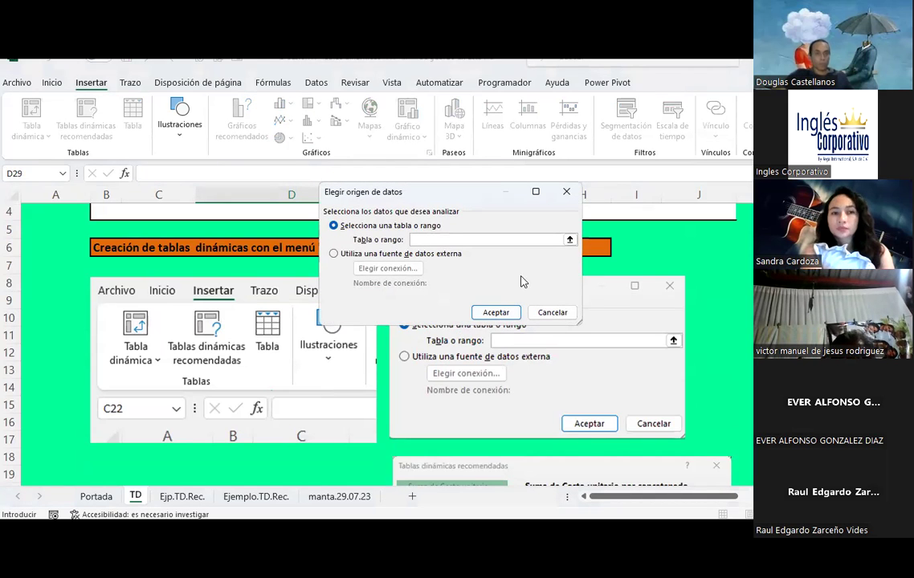
{"action": "left_click", "coordinate": [569, 239]}
{"action": "left_click", "coordinate": [270, 503]}
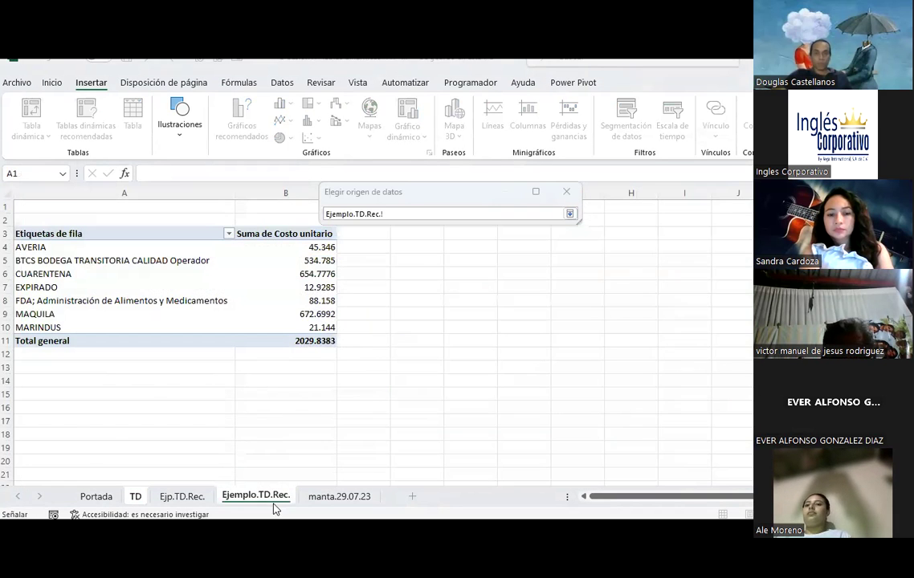
{"action": "left_click", "coordinate": [317, 503]}
{"action": "scroll", "coordinate": [601, 404], "scroll_direction": "up", "scroll_amount": 2}
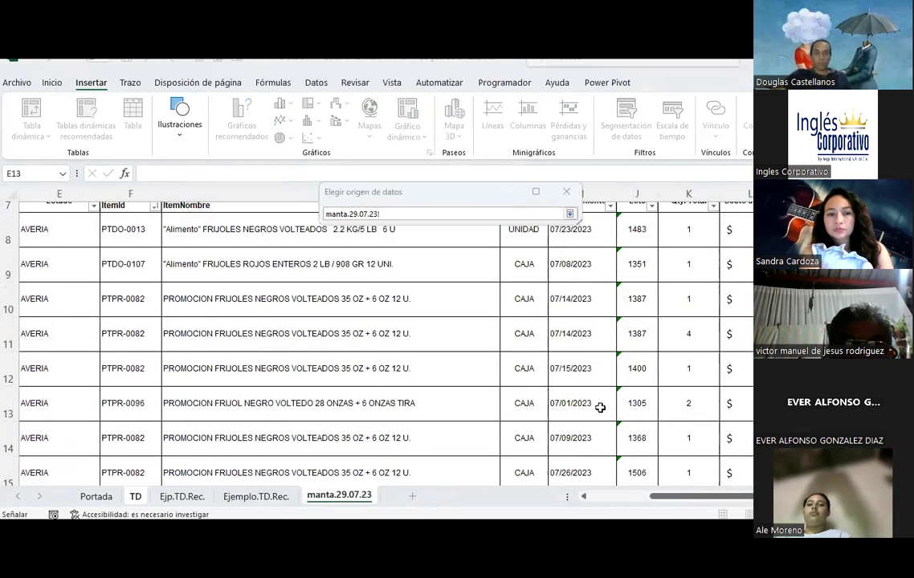
{"action": "scroll", "coordinate": [602, 403], "scroll_direction": "up", "scroll_amount": 2}
{"action": "left_click_drag", "start_coordinate": [681, 502], "coordinate": [634, 499]}
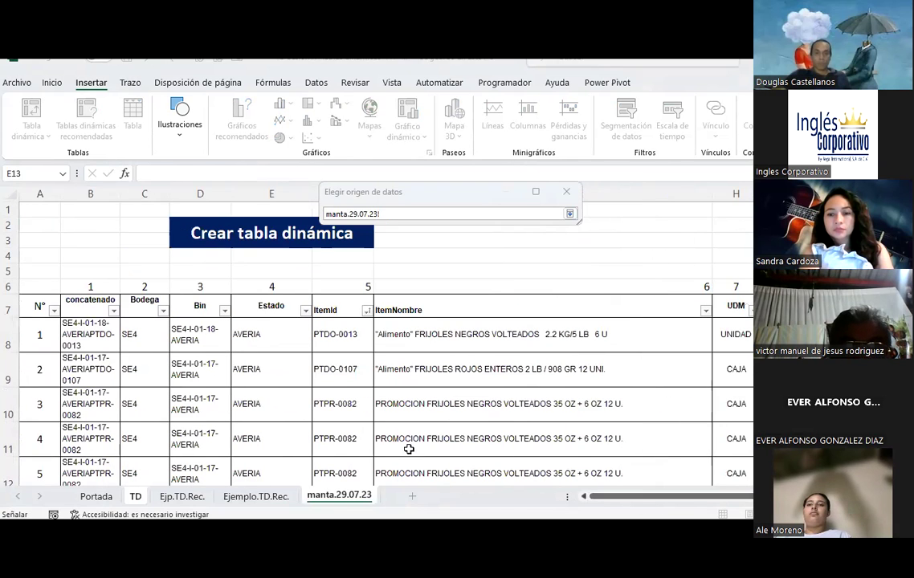
{"action": "mouse_move", "coordinate": [42, 303]}
{"action": "left_mouse_down"}
{"action": "mouse_move", "coordinate": [747, 341]}
{"action": "mouse_move", "coordinate": [698, 439]}
{"action": "left_mouse_up"}
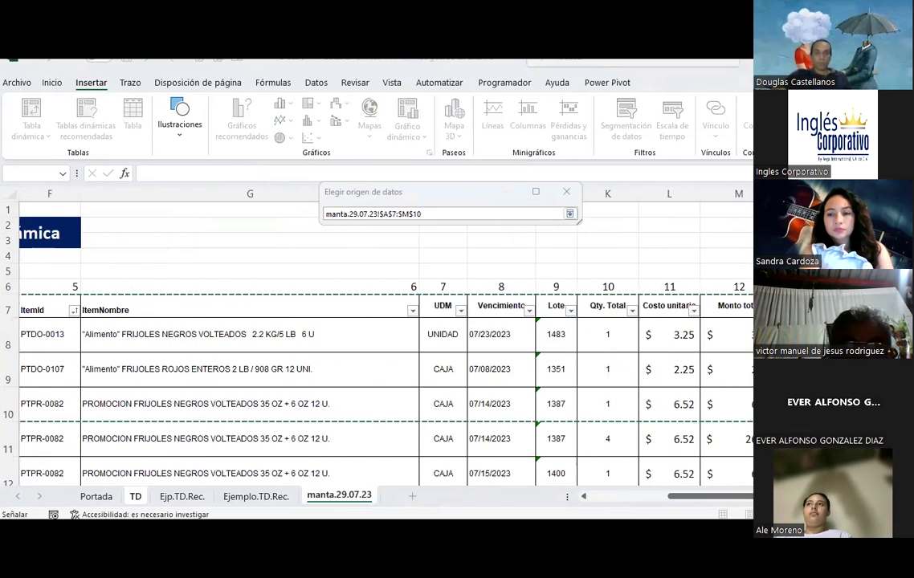
{"action": "left_click", "coordinate": [569, 215]}
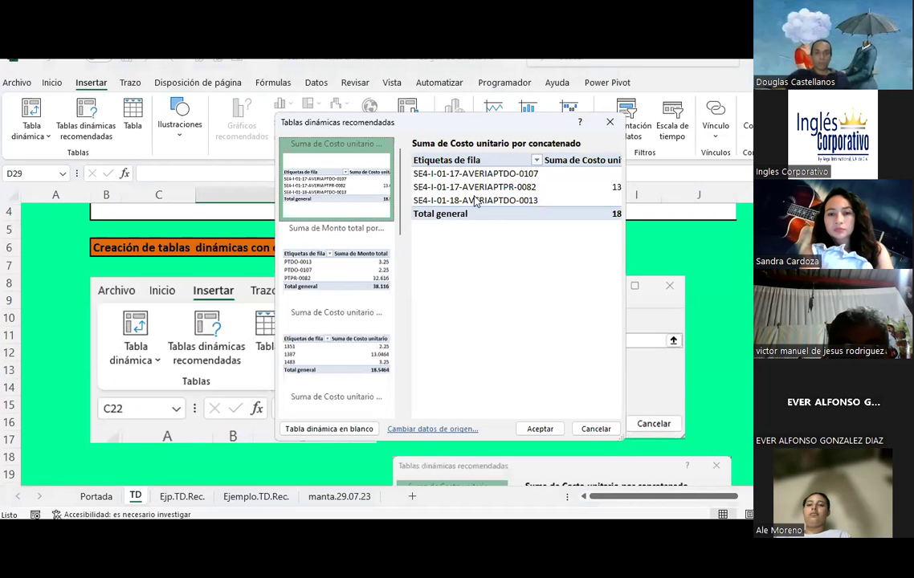
Step: Preview suggestions such as Suma de Monto total por ItemId and Qty. Total by concatenado, then cancel
{"action": "left_click", "coordinate": [362, 269]}
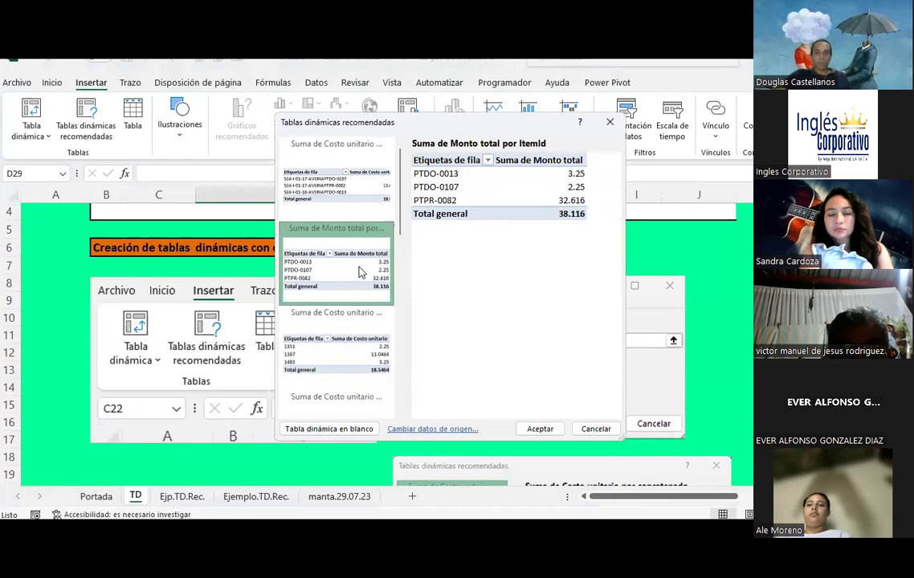
{"action": "left_click", "coordinate": [358, 338]}
{"action": "scroll", "coordinate": [361, 329], "scroll_direction": "down", "scroll_amount": 2}
{"action": "scroll", "coordinate": [359, 309], "scroll_direction": "down", "scroll_amount": 2}
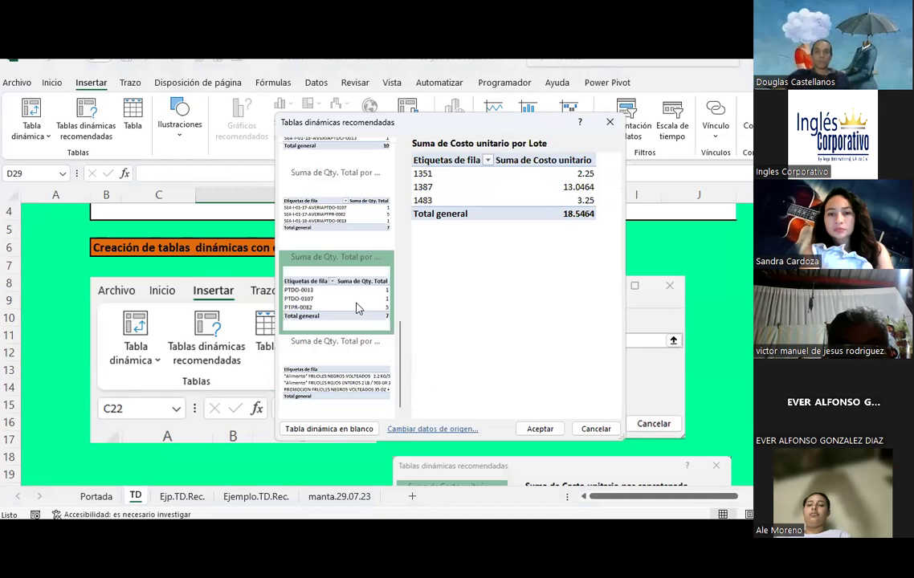
{"action": "left_click", "coordinate": [357, 305]}
{"action": "left_click", "coordinate": [361, 377]}
{"action": "left_click", "coordinate": [343, 319]}
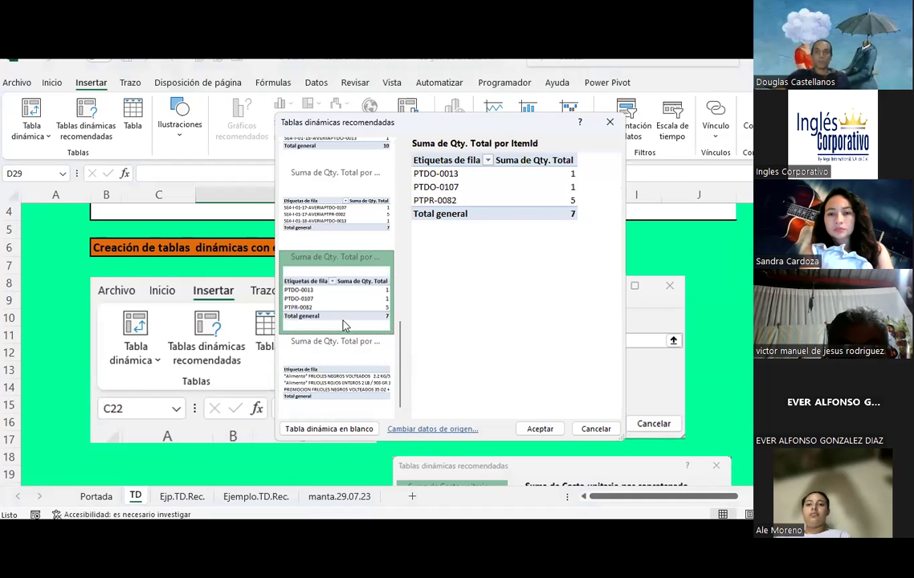
{"action": "left_click", "coordinate": [332, 241]}
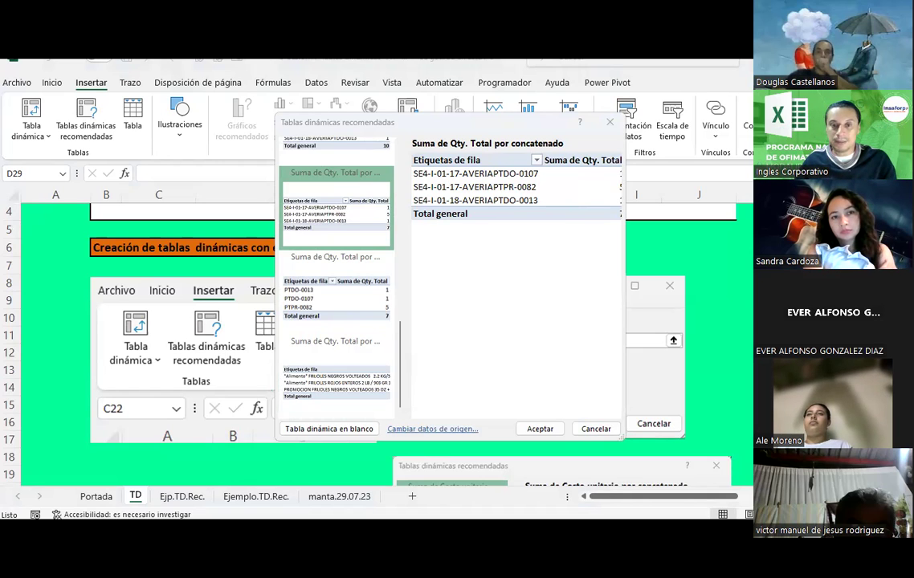
{"action": "left_click", "coordinate": [586, 430]}
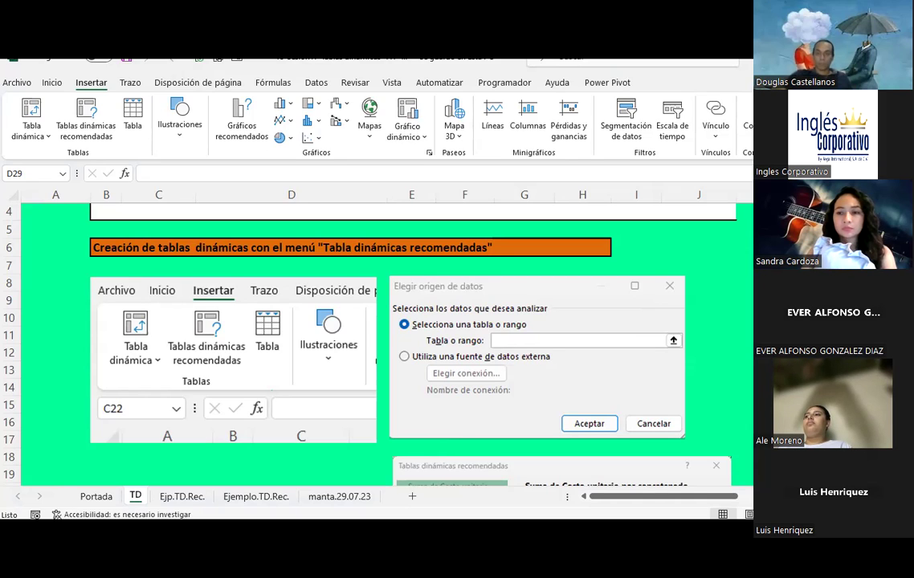
Step: Select the orange B6 title and scroll down through the TD sheet's pivot examples
{"action": "left_click", "coordinate": [745, 300]}
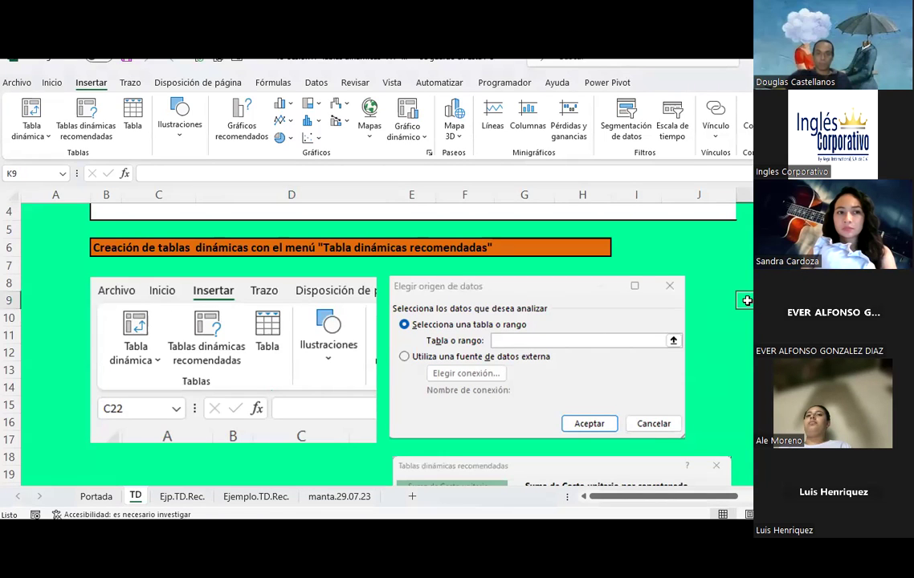
{"action": "left_click", "coordinate": [241, 251]}
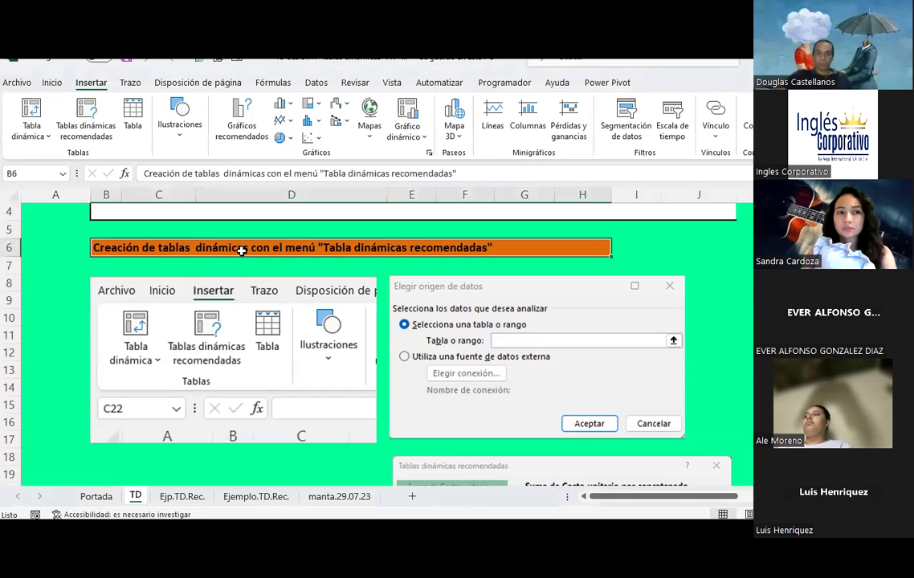
{"action": "scroll", "coordinate": [241, 251], "scroll_direction": "down", "scroll_amount": 1}
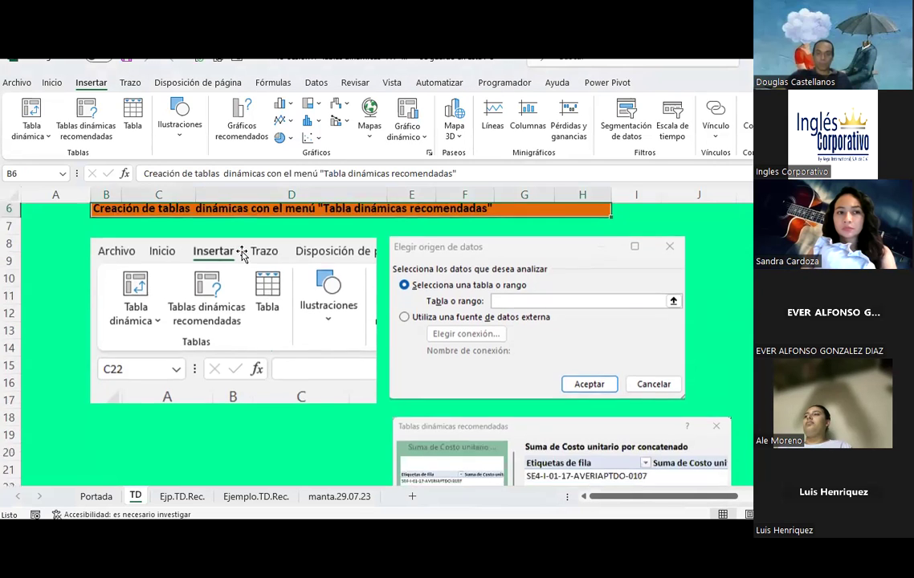
{"action": "scroll", "coordinate": [241, 253], "scroll_direction": "down", "scroll_amount": 1}
{"action": "scroll", "coordinate": [241, 254], "scroll_direction": "down", "scroll_amount": 2}
{"action": "scroll", "coordinate": [242, 254], "scroll_direction": "down", "scroll_amount": 1}
{"action": "scroll", "coordinate": [242, 254], "scroll_direction": "down", "scroll_amount": 2}
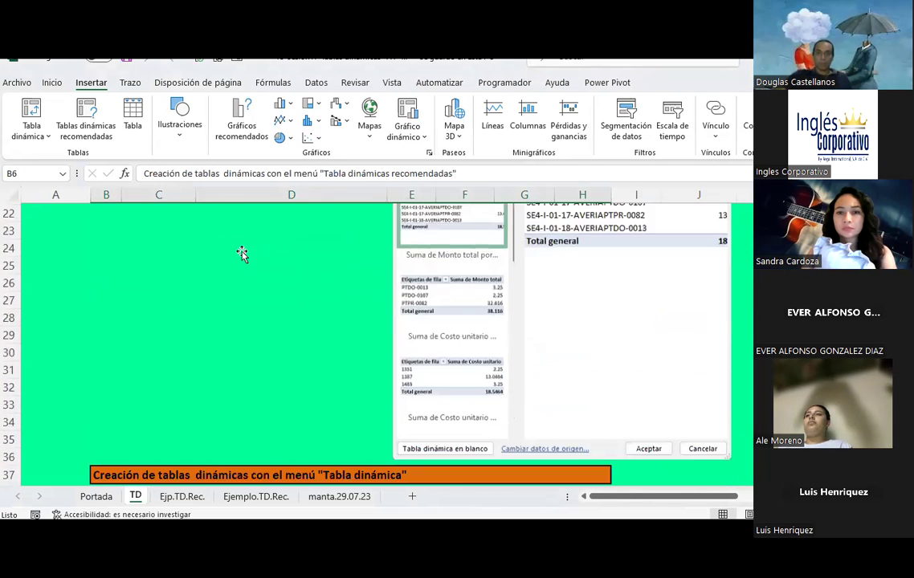
{"action": "scroll", "coordinate": [242, 254], "scroll_direction": "up", "scroll_amount": 4}
{"action": "scroll", "coordinate": [240, 254], "scroll_direction": "down", "scroll_amount": 3}
{"action": "scroll", "coordinate": [240, 254], "scroll_direction": "down", "scroll_amount": 2}
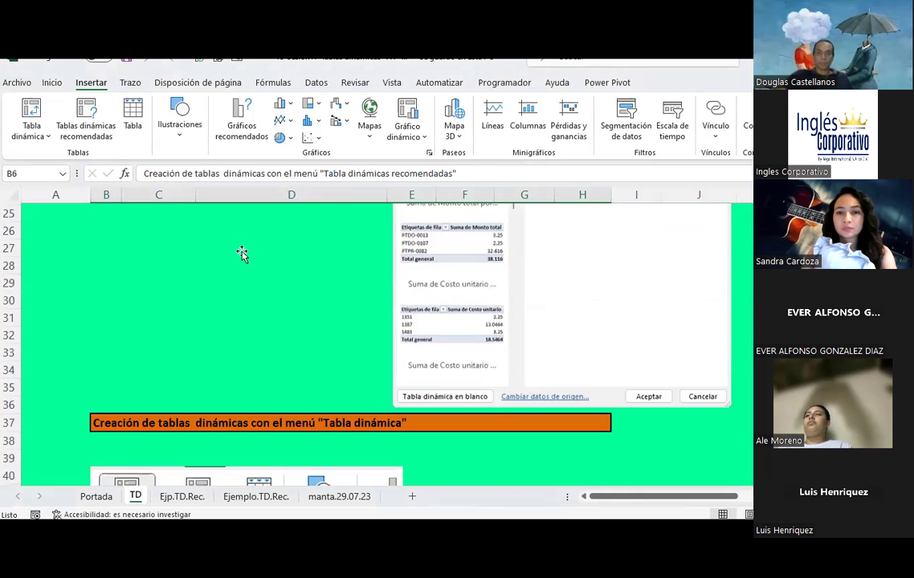
{"action": "scroll", "coordinate": [241, 254], "scroll_direction": "down", "scroll_amount": 1}
{"action": "scroll", "coordinate": [242, 254], "scroll_direction": "down", "scroll_amount": 3}
{"action": "scroll", "coordinate": [241, 254], "scroll_direction": "down", "scroll_amount": 2}
{"action": "scroll", "coordinate": [242, 253], "scroll_direction": "down", "scroll_amount": 2}
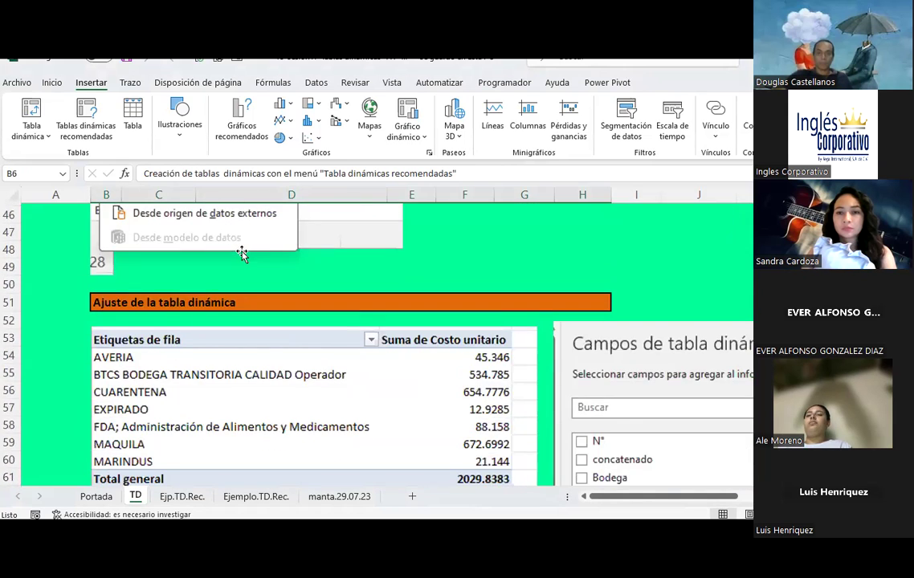
{"action": "scroll", "coordinate": [242, 254], "scroll_direction": "down", "scroll_amount": 2}
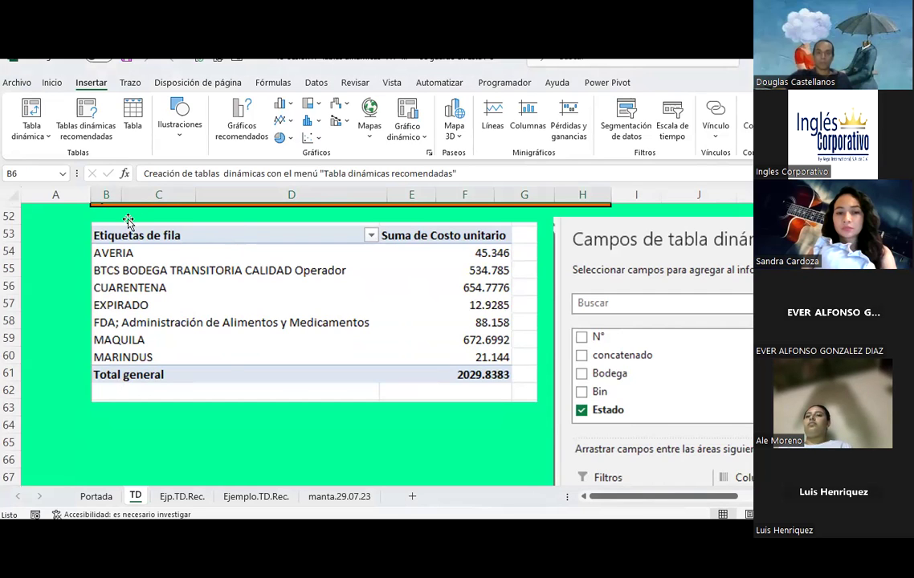
Step: Scroll back to the examples and show the Tabla dinámica data-source choices on Insertar
{"action": "scroll", "coordinate": [224, 382], "scroll_direction": "up", "scroll_amount": 1}
{"action": "scroll", "coordinate": [225, 375], "scroll_direction": "up", "scroll_amount": 2}
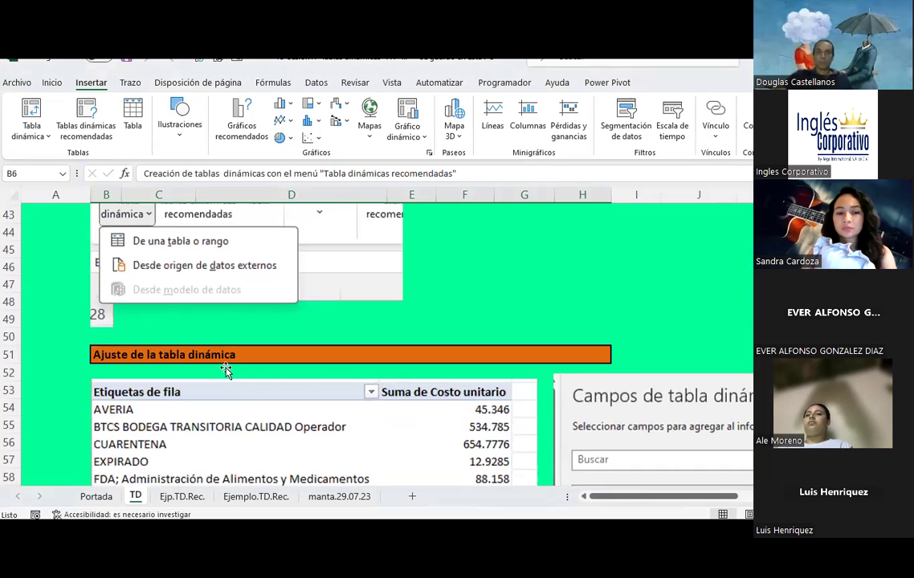
{"action": "scroll", "coordinate": [225, 367], "scroll_direction": "down", "scroll_amount": 2}
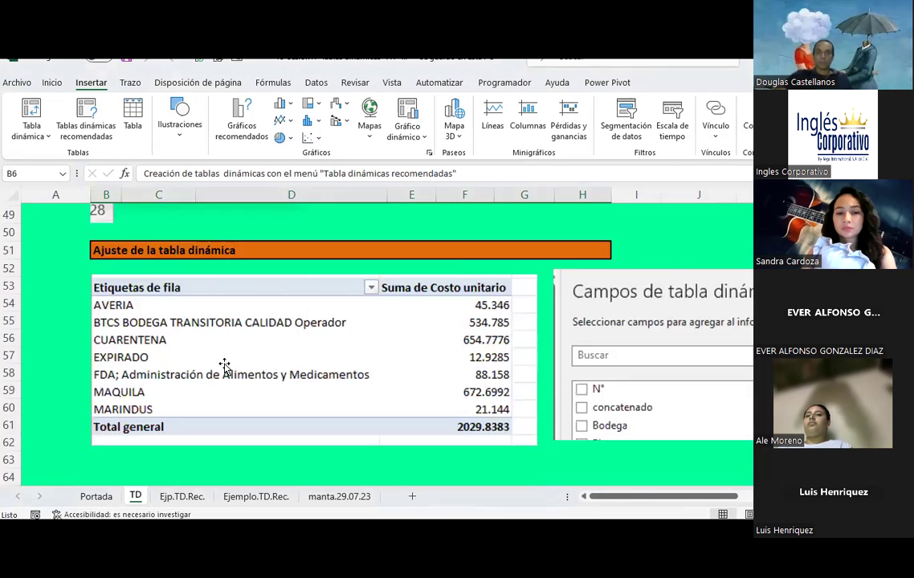
{"action": "scroll", "coordinate": [225, 368], "scroll_direction": "down", "scroll_amount": 4}
{"action": "scroll", "coordinate": [225, 368], "scroll_direction": "down", "scroll_amount": 2}
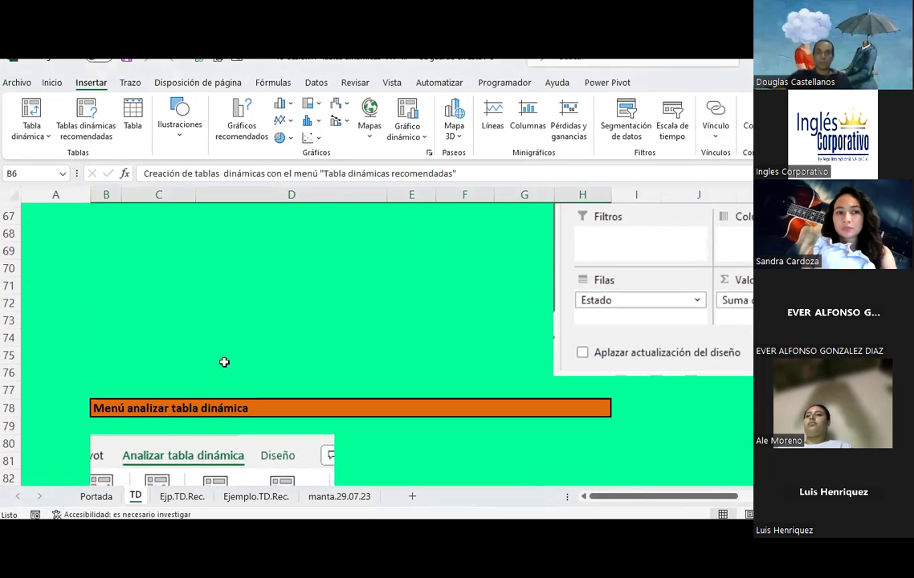
{"action": "scroll", "coordinate": [224, 362], "scroll_direction": "down", "scroll_amount": 2}
{"action": "scroll", "coordinate": [224, 362], "scroll_direction": "down", "scroll_amount": 1}
{"action": "scroll", "coordinate": [224, 363], "scroll_direction": "up", "scroll_amount": 4}
{"action": "scroll", "coordinate": [225, 365], "scroll_direction": "up", "scroll_amount": 4}
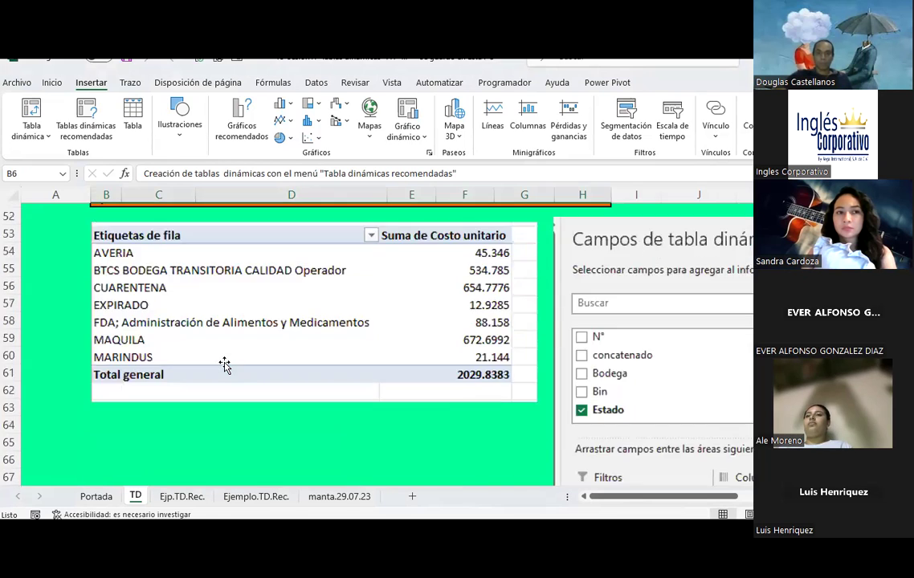
{"action": "scroll", "coordinate": [225, 364], "scroll_direction": "up", "scroll_amount": 2}
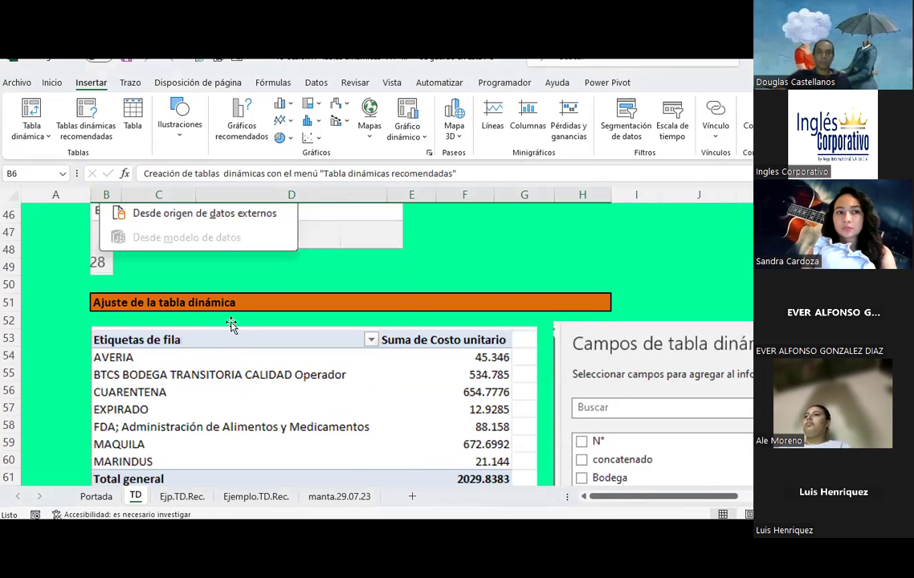
{"action": "left_click", "coordinate": [48, 138]}
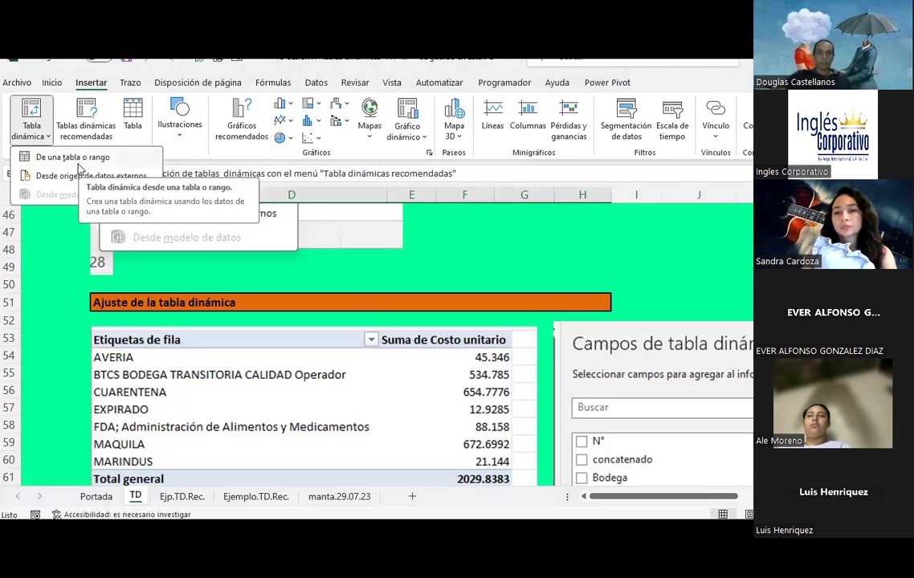
Step: Set up a PivotTable from source TD!$B$6, placed at TD!$K$11 on the existing sheet
{"action": "left_click", "coordinate": [79, 160]}
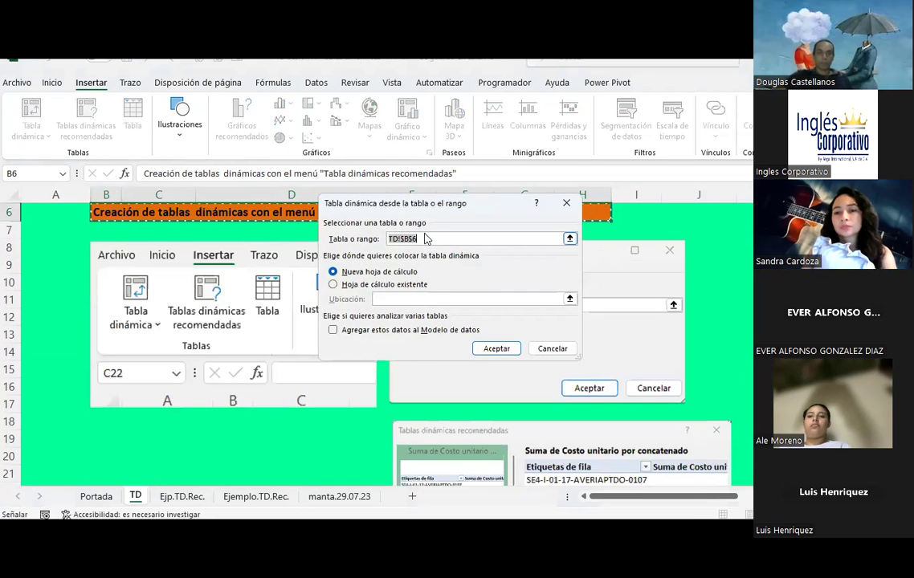
{"action": "left_click", "coordinate": [426, 238]}
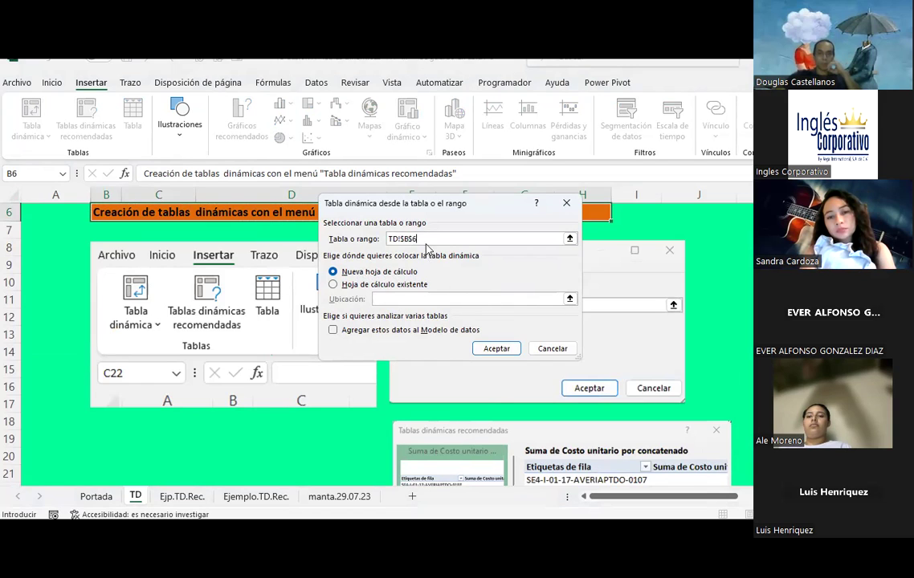
{"action": "left_click", "coordinate": [358, 284]}
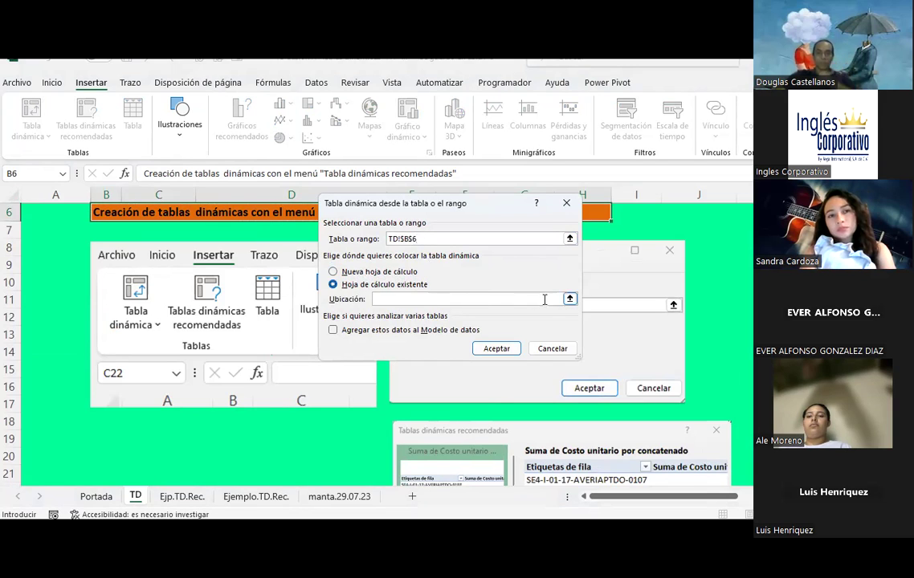
{"action": "left_click", "coordinate": [570, 299]}
{"action": "left_click", "coordinate": [744, 299]}
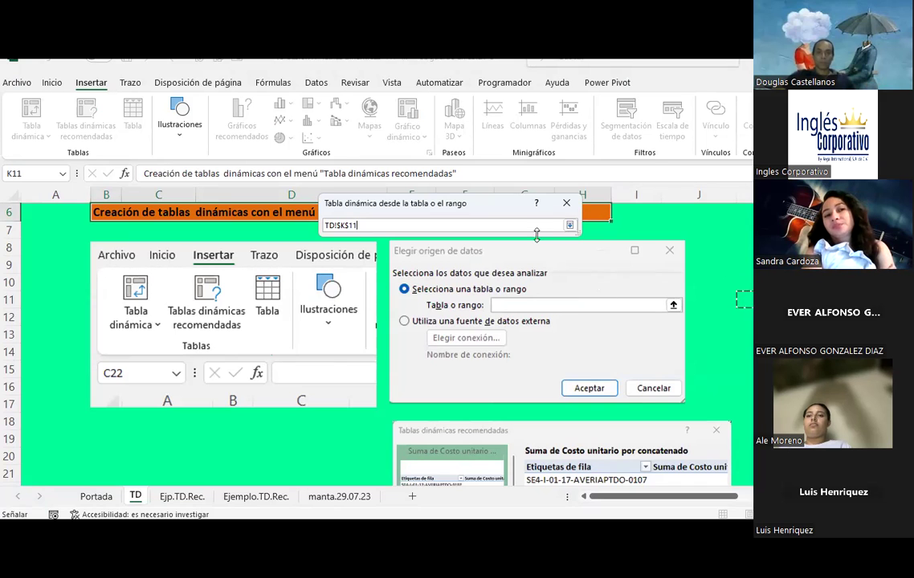
{"action": "left_click", "coordinate": [566, 204]}
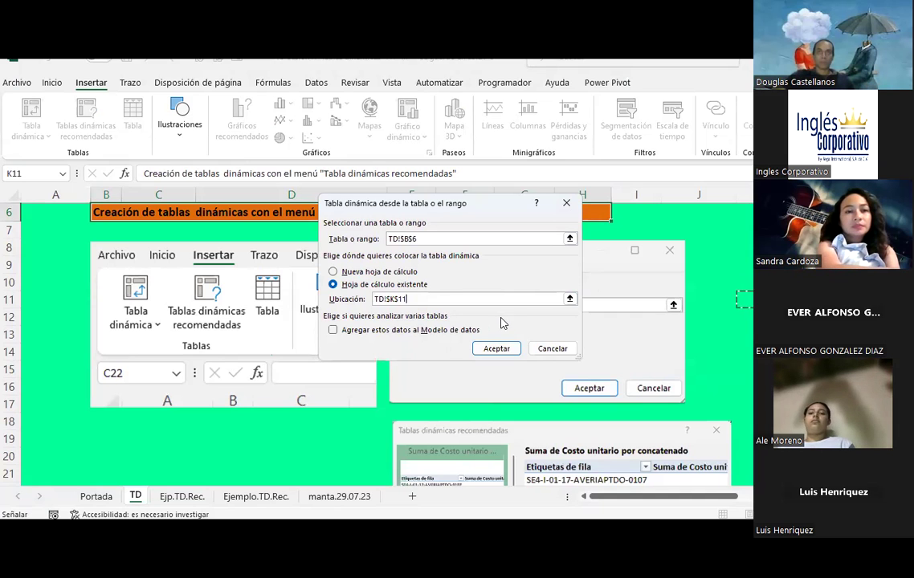
{"action": "left_click", "coordinate": [548, 349]}
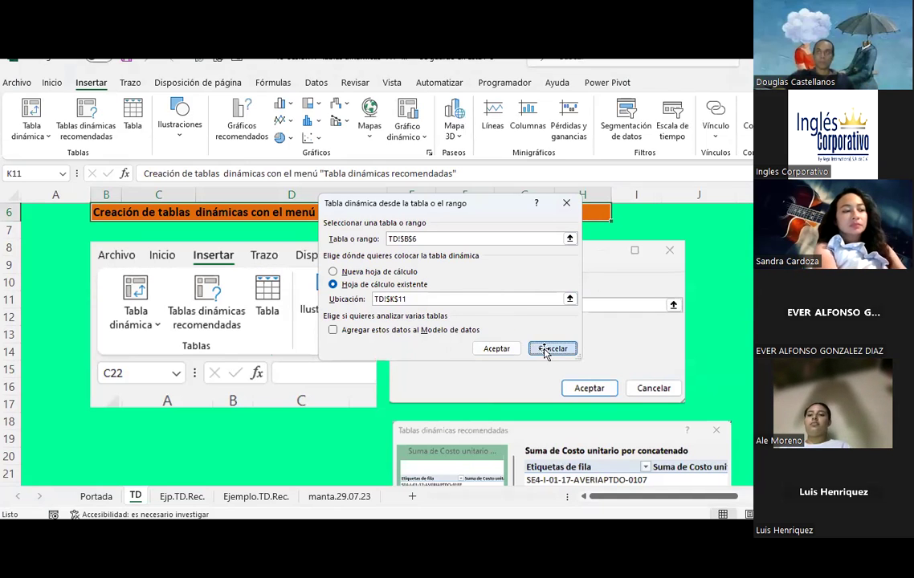
{"action": "scroll", "coordinate": [516, 321], "scroll_direction": "down", "scroll_amount": 1}
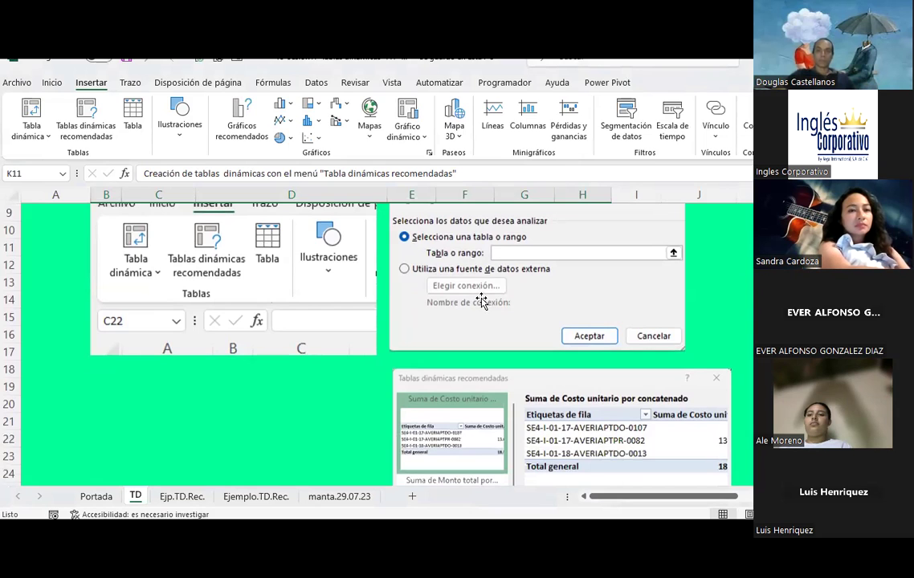
{"action": "scroll", "coordinate": [473, 297], "scroll_direction": "down", "scroll_amount": 4}
{"action": "scroll", "coordinate": [470, 292], "scroll_direction": "down", "scroll_amount": 3}
{"action": "scroll", "coordinate": [470, 289], "scroll_direction": "down", "scroll_amount": 2}
{"action": "scroll", "coordinate": [471, 286], "scroll_direction": "down", "scroll_amount": 1}
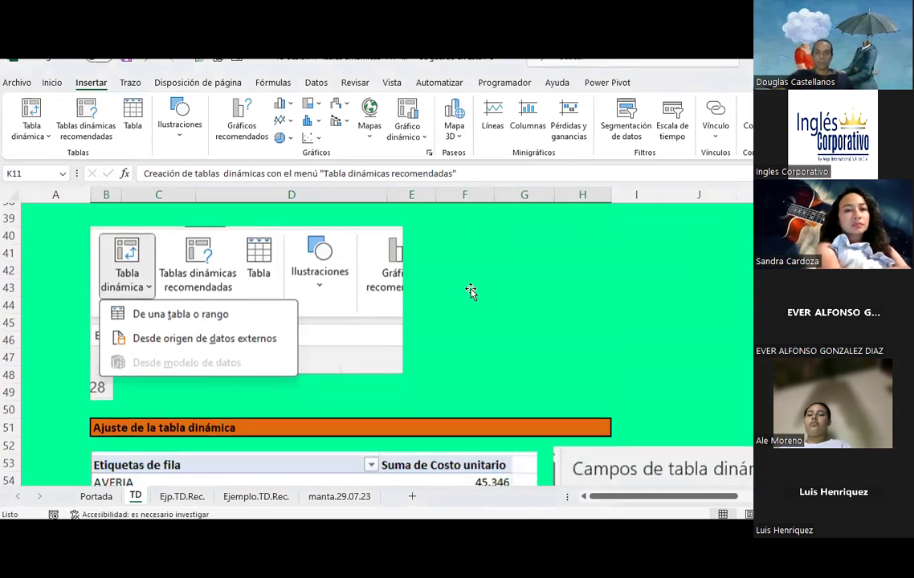
{"action": "scroll", "coordinate": [470, 285], "scroll_direction": "down", "scroll_amount": 2}
{"action": "scroll", "coordinate": [470, 288], "scroll_direction": "down", "scroll_amount": 1}
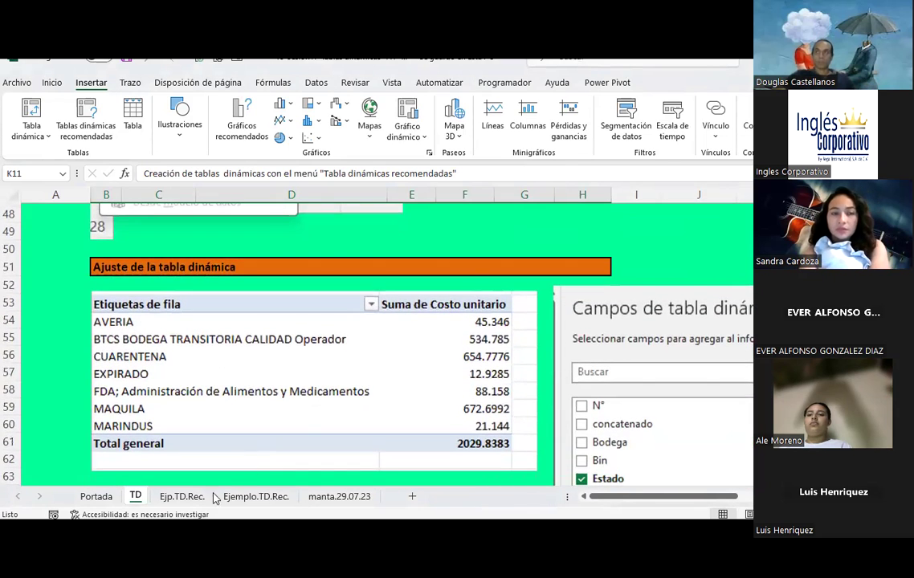
{"action": "left_click", "coordinate": [201, 499]}
{"action": "scroll", "coordinate": [323, 370], "scroll_direction": "down", "scroll_amount": 3}
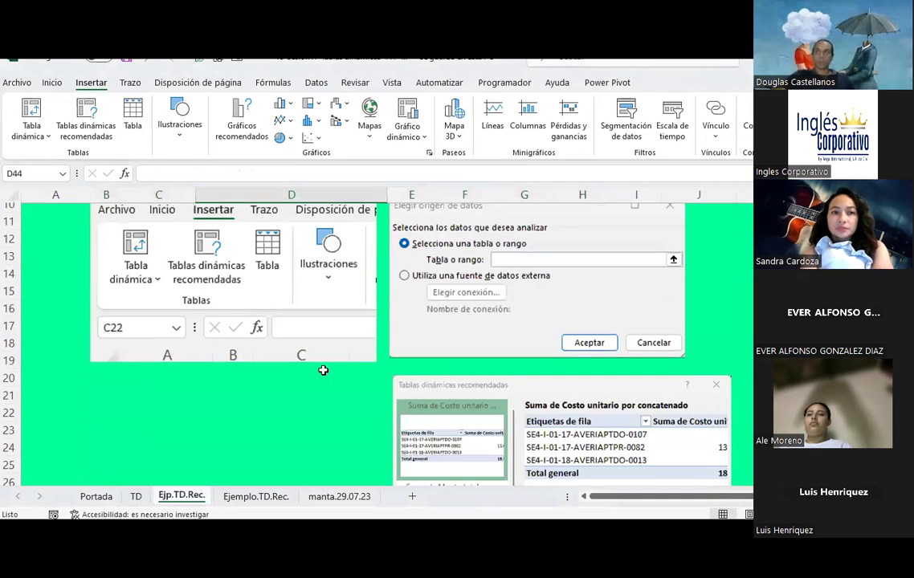
{"action": "scroll", "coordinate": [323, 370], "scroll_direction": "down", "scroll_amount": 5}
{"action": "scroll", "coordinate": [323, 370], "scroll_direction": "down", "scroll_amount": 5}
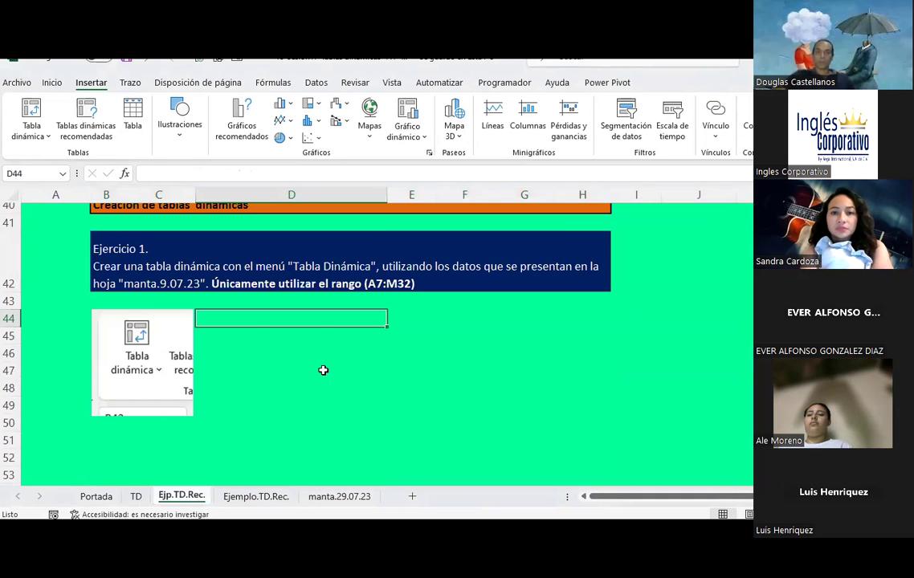
{"action": "scroll", "coordinate": [322, 370], "scroll_direction": "down", "scroll_amount": 8}
{"action": "scroll", "coordinate": [323, 370], "scroll_direction": "up", "scroll_amount": 8}
{"action": "scroll", "coordinate": [323, 370], "scroll_direction": "up", "scroll_amount": 9}
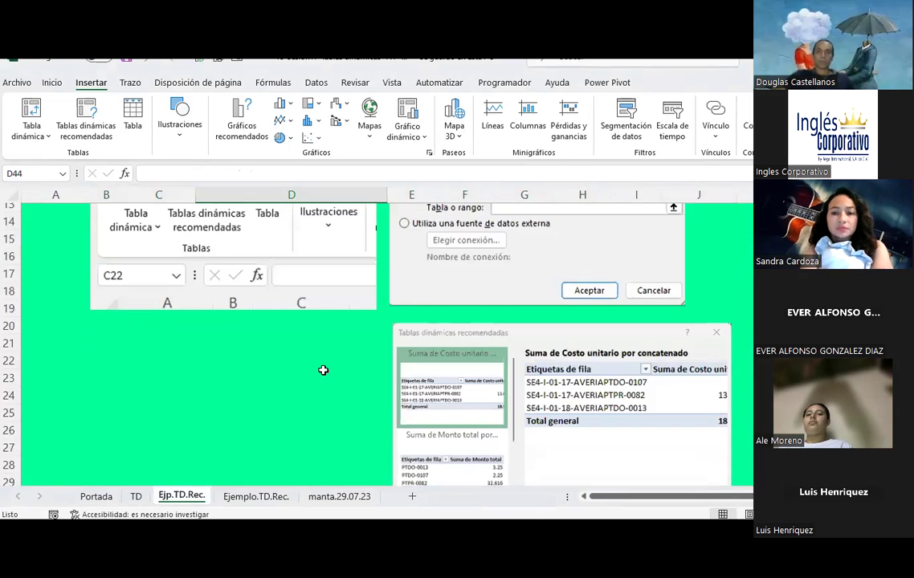
{"action": "scroll", "coordinate": [323, 370], "scroll_direction": "up", "scroll_amount": 2}
{"action": "left_click", "coordinate": [237, 500]}
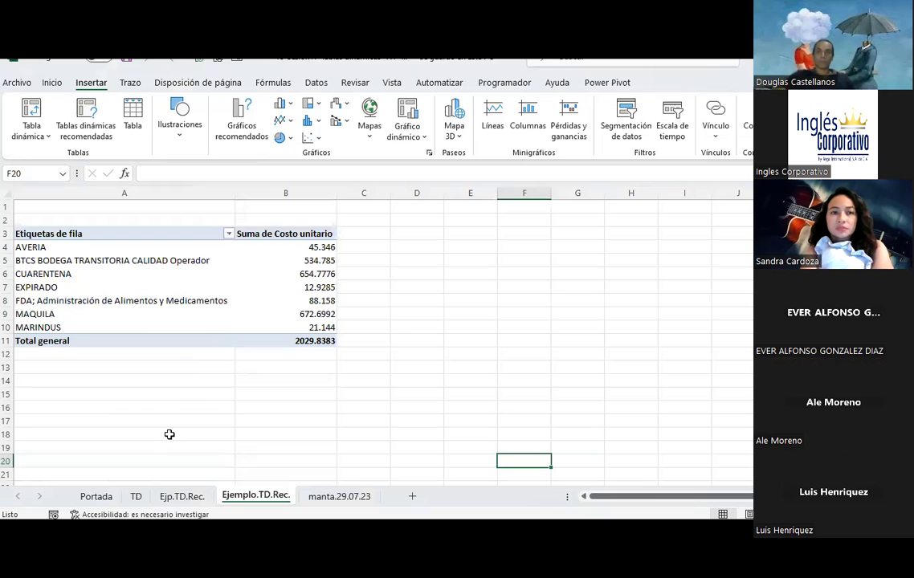
Step: Show and widen the Campos de tabla dinámica pane, then dismiss the Más tablas prompt
{"action": "left_click", "coordinate": [48, 263]}
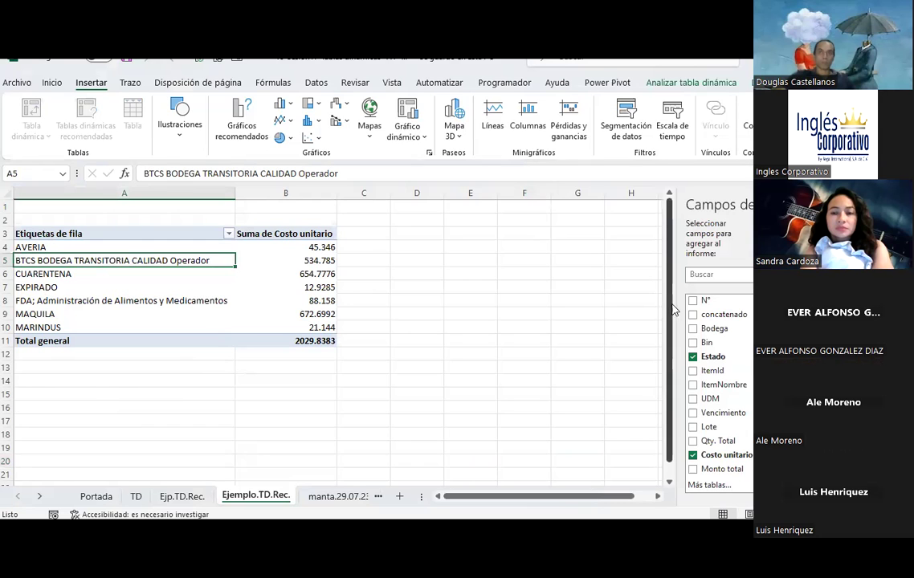
{"action": "left_click_drag", "start_coordinate": [678, 338], "coordinate": [453, 351]}
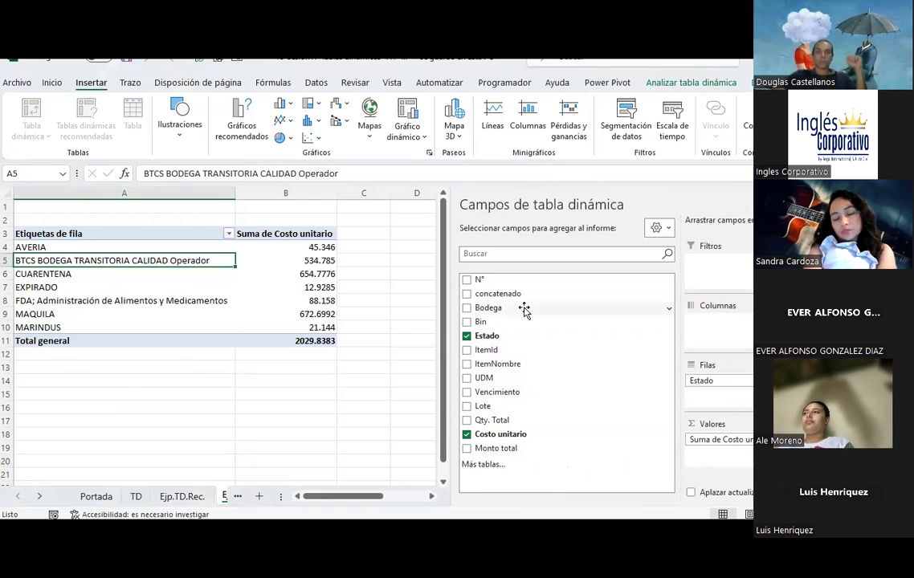
{"action": "left_click", "coordinate": [483, 466]}
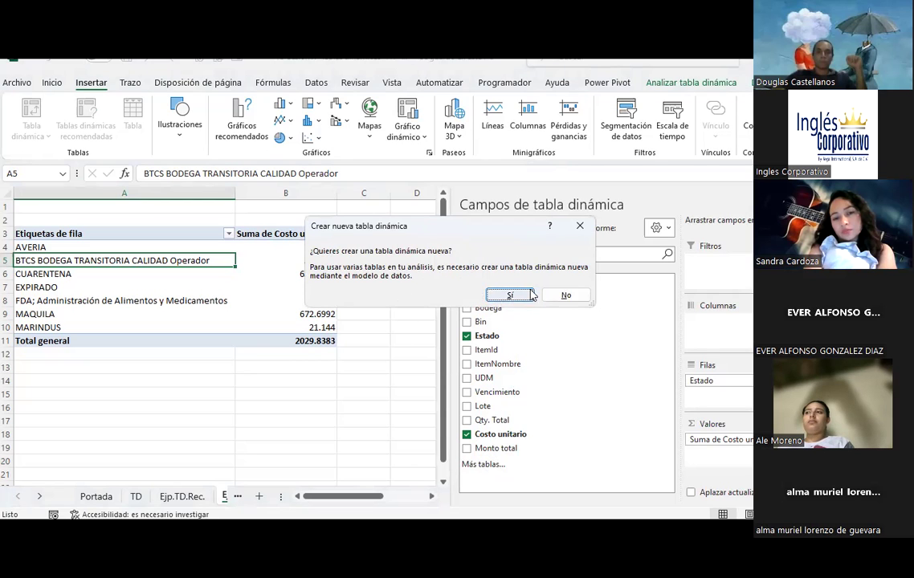
{"action": "left_click", "coordinate": [566, 296]}
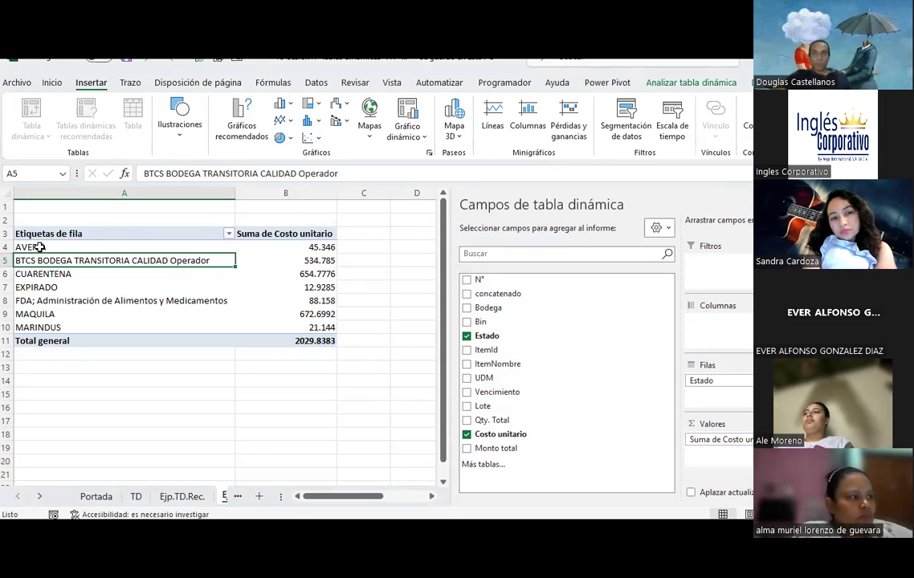
Step: Select the Estado labels and Costo unitario sums, then add Lote as a report filter
{"action": "left_click_drag", "start_coordinate": [38, 247], "coordinate": [40, 325]}
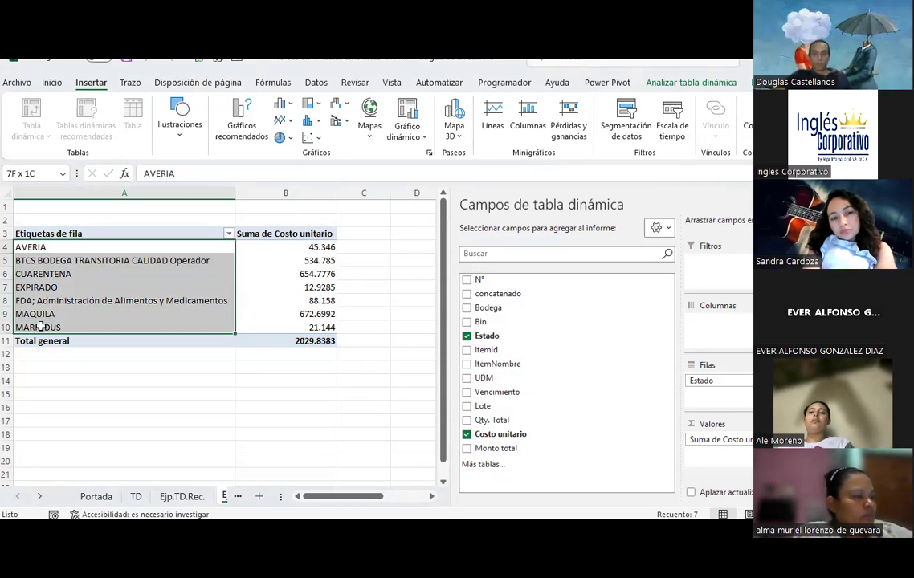
{"action": "left_click_drag", "start_coordinate": [40, 327], "coordinate": [41, 326]}
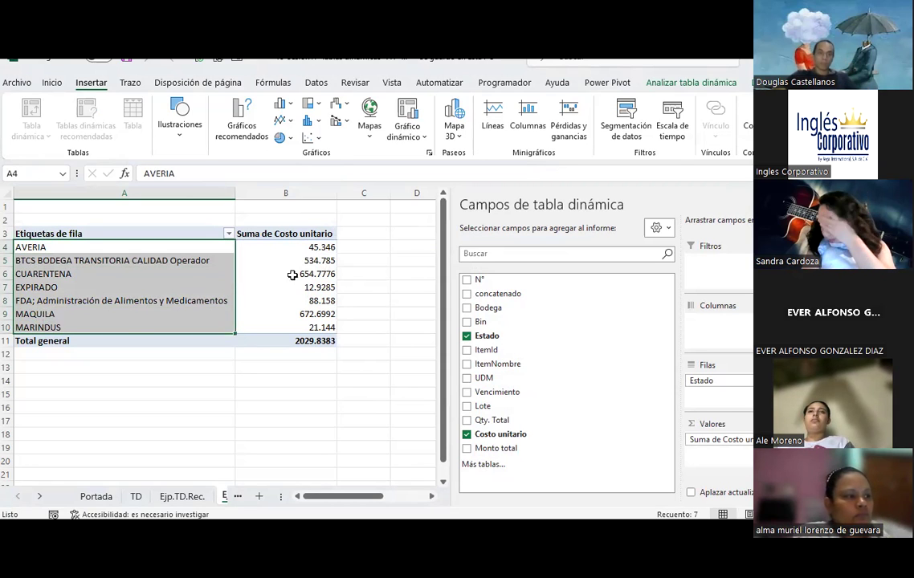
{"action": "left_click_drag", "start_coordinate": [329, 247], "coordinate": [317, 340]}
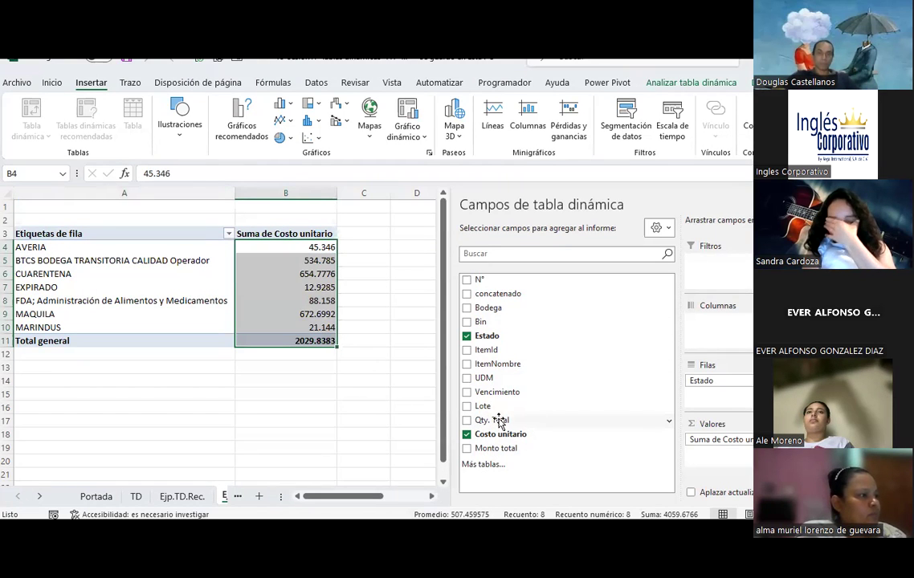
{"action": "mouse_move", "coordinate": [486, 406]}
{"action": "left_mouse_down"}
{"action": "mouse_move", "coordinate": [725, 275]}
{"action": "mouse_move", "coordinate": [717, 276]}
{"action": "left_mouse_up"}
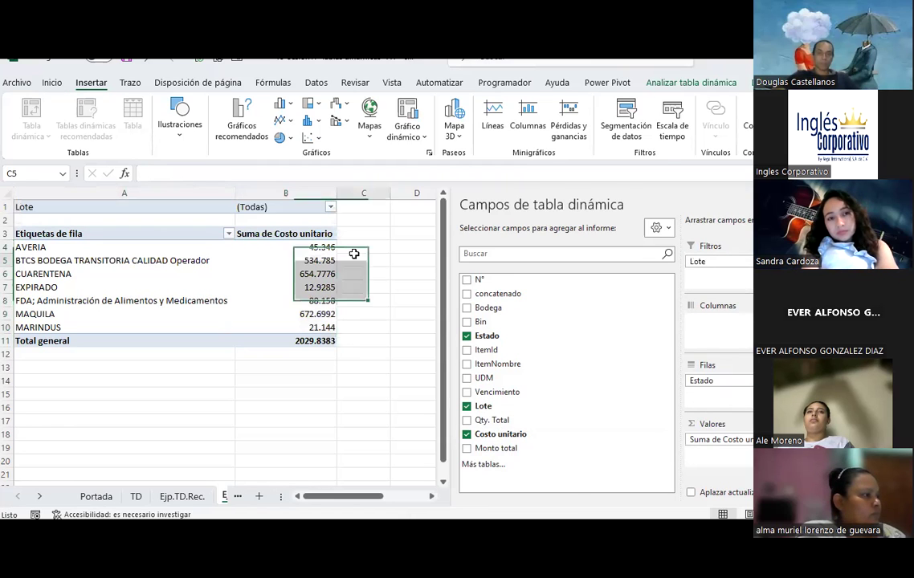
{"action": "left_click", "coordinate": [358, 261]}
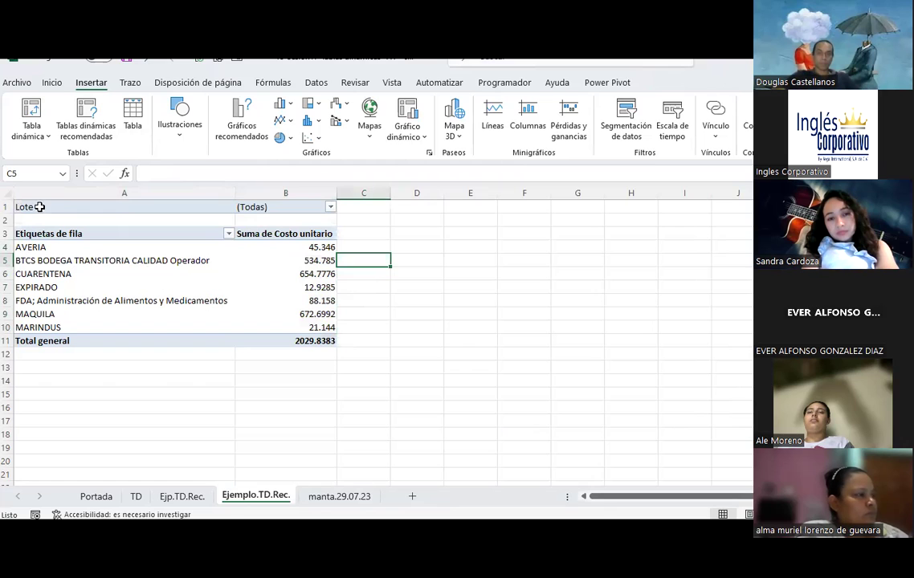
Step: Filter the pivot to lot 0244-CENDALZA, then to lot 0359 only
{"action": "left_click", "coordinate": [330, 207]}
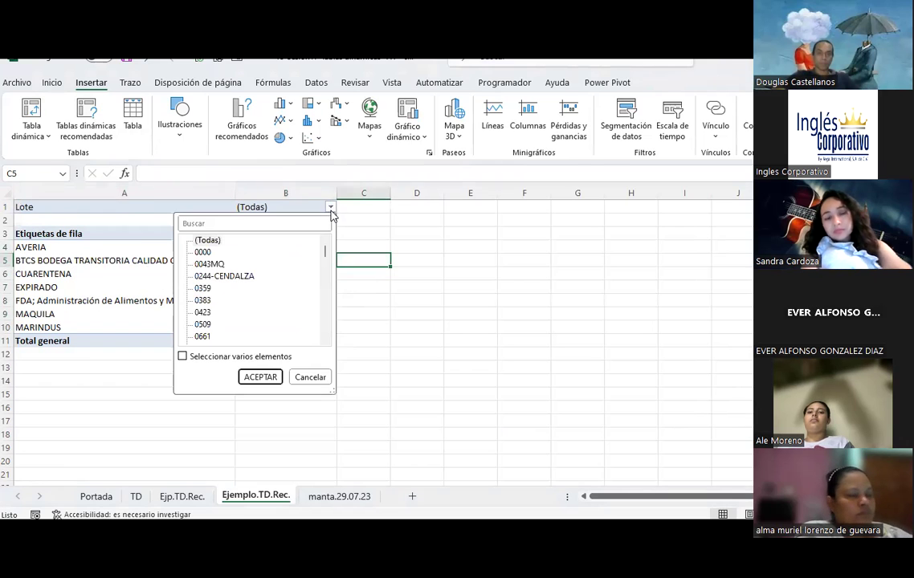
{"action": "left_click", "coordinate": [244, 278]}
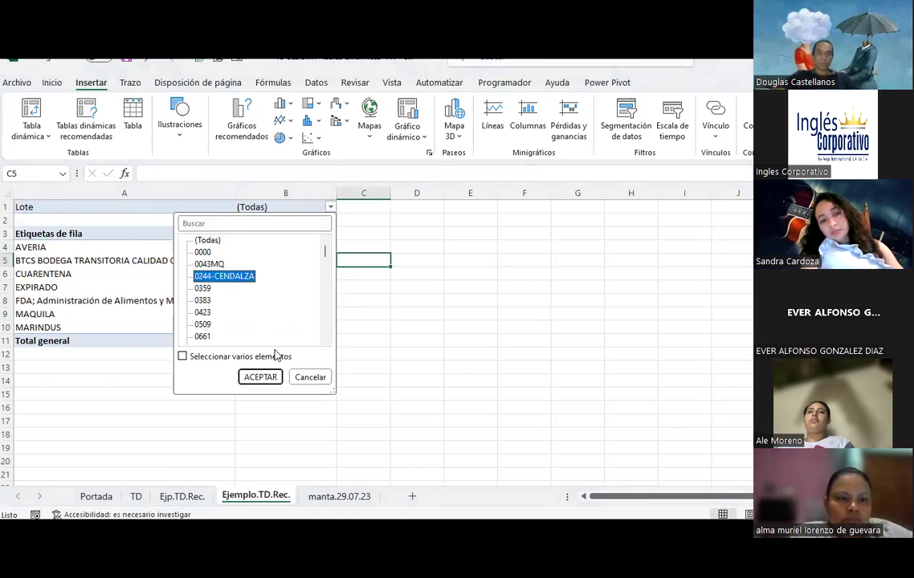
{"action": "left_click", "coordinate": [260, 377]}
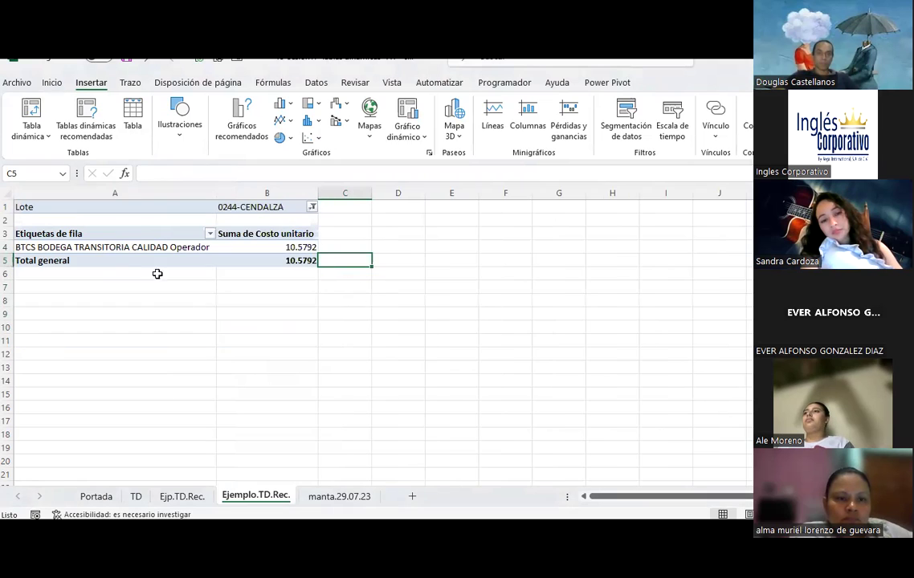
{"action": "left_click", "coordinate": [312, 207]}
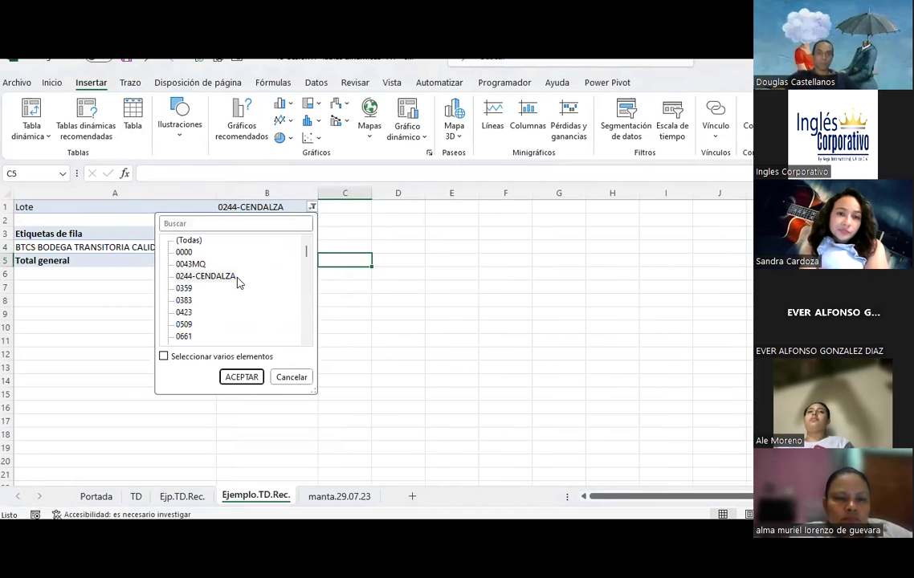
{"action": "left_click", "coordinate": [184, 359]}
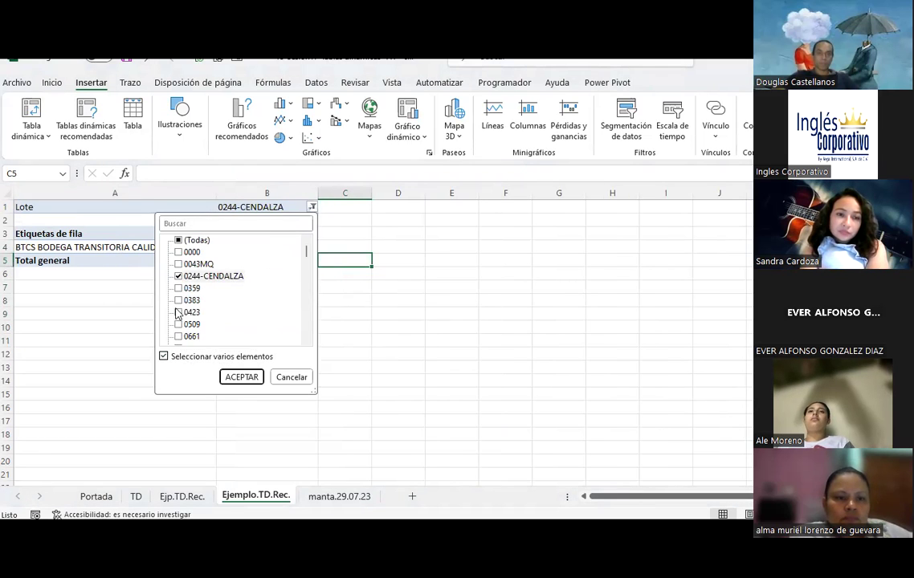
{"action": "left_click", "coordinate": [178, 276]}
{"action": "left_click", "coordinate": [178, 288]}
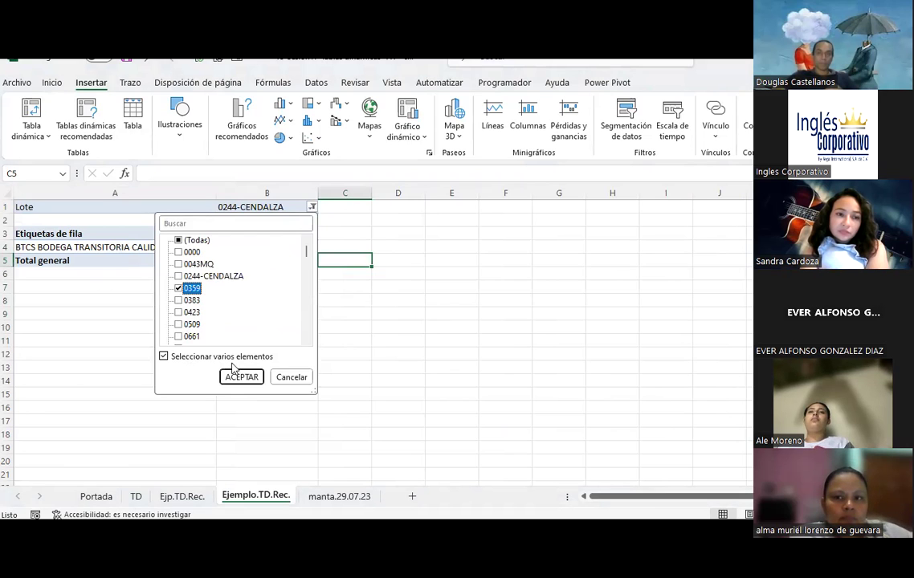
{"action": "left_click", "coordinate": [239, 377]}
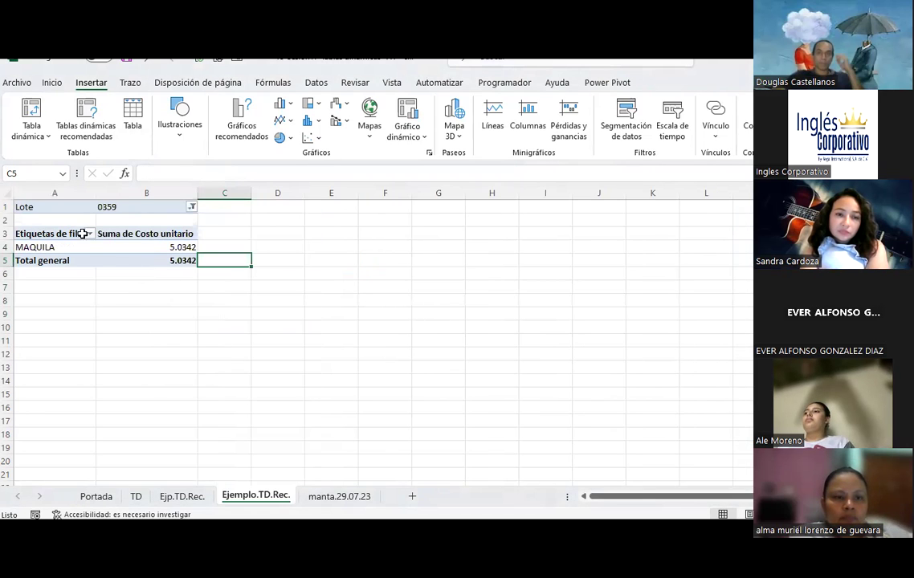
Step: Reset the Lote filter to show all lots (Todas)
{"action": "left_click", "coordinate": [178, 207]}
{"action": "left_click", "coordinate": [193, 207]}
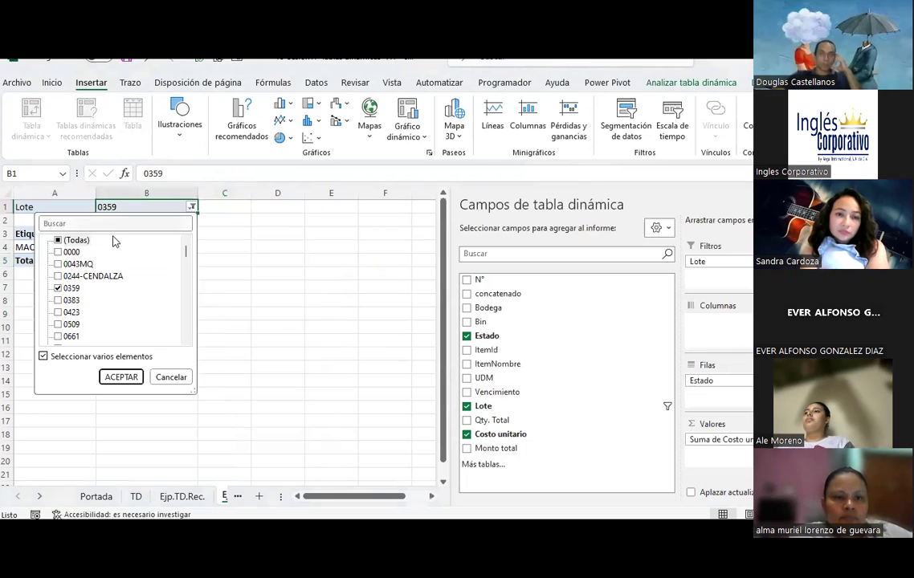
{"action": "left_click", "coordinate": [57, 240]}
{"action": "left_click", "coordinate": [58, 240]}
{"action": "left_click", "coordinate": [58, 240]}
{"action": "left_click", "coordinate": [121, 378]}
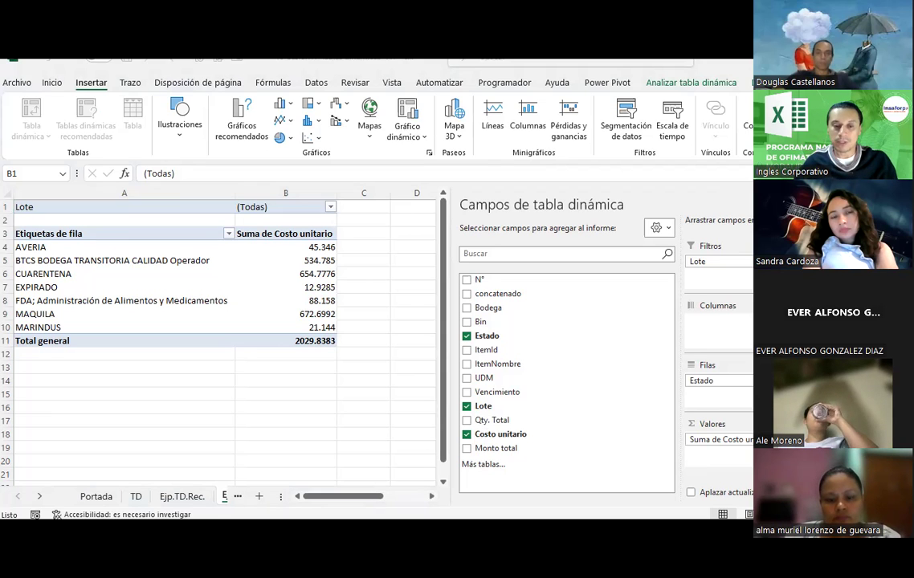
{"action": "left_click", "coordinate": [238, 497]}
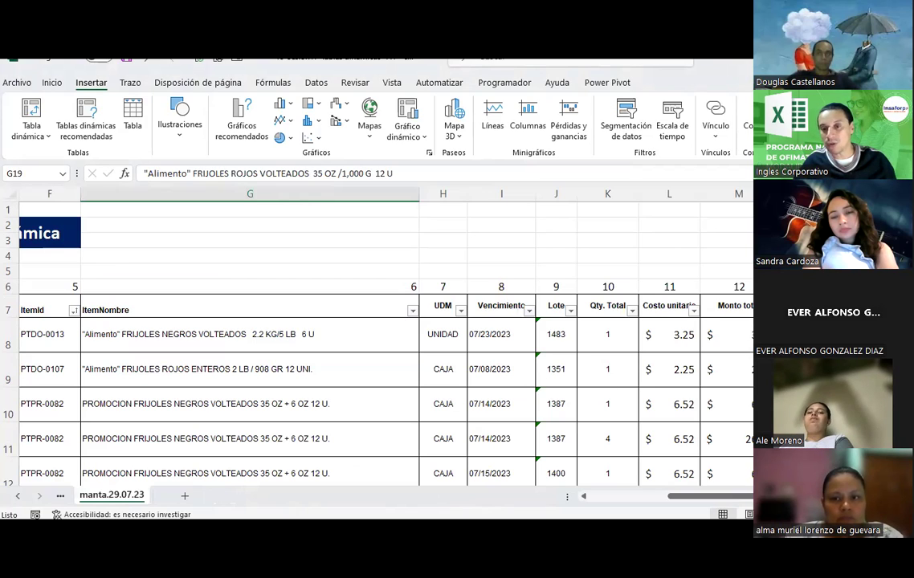
{"action": "left_click", "coordinate": [691, 341]}
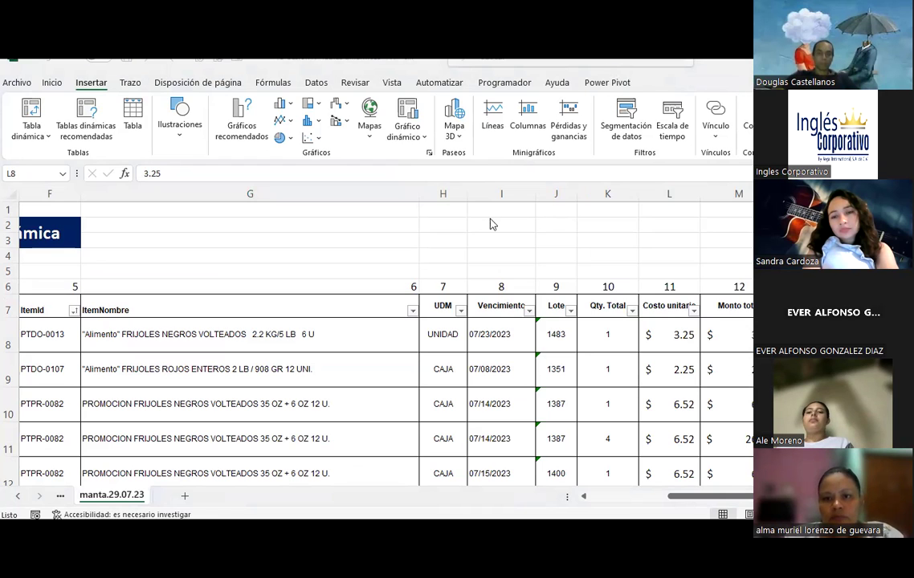
{"action": "left_click_drag", "start_coordinate": [608, 326], "coordinate": [596, 420]}
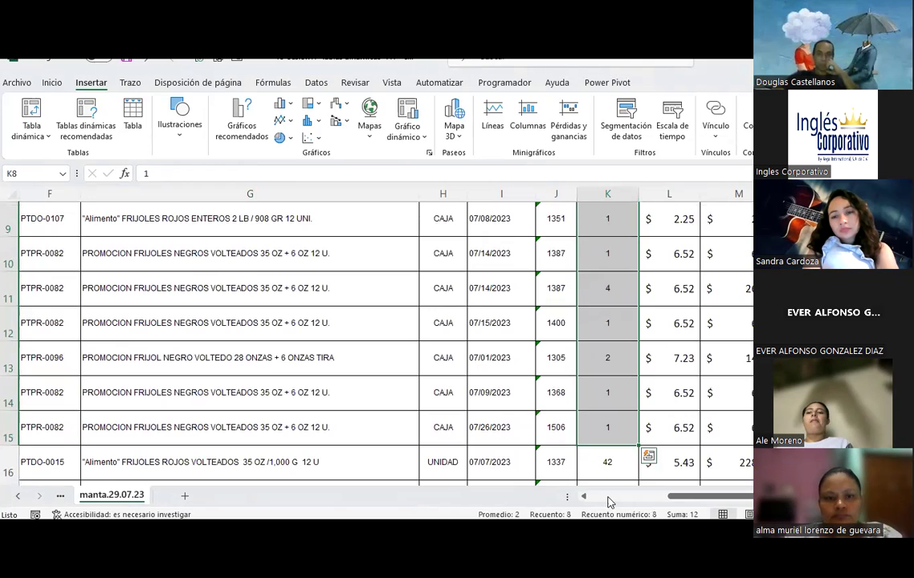
{"action": "left_click_drag", "start_coordinate": [596, 419], "coordinate": [608, 499]}
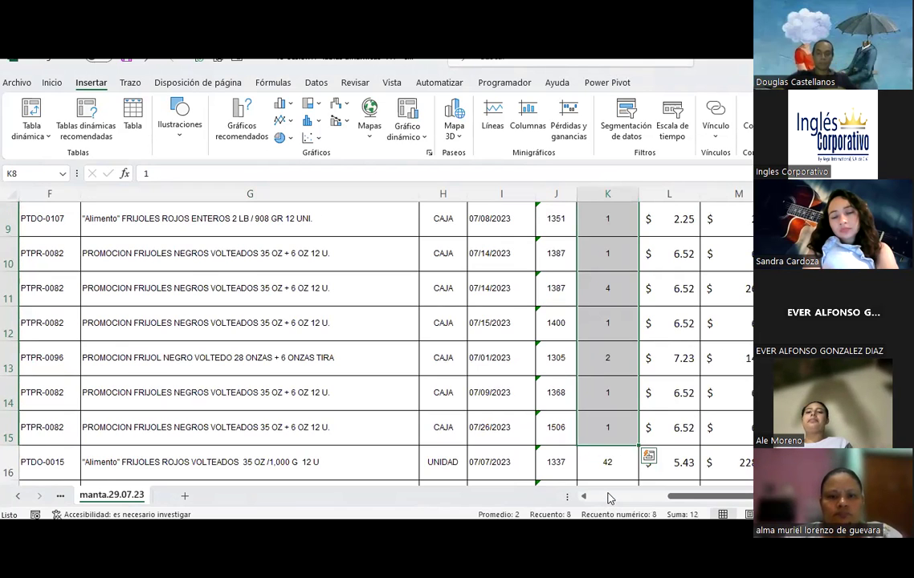
{"action": "scroll", "coordinate": [725, 301], "scroll_direction": "up", "scroll_amount": 3}
{"action": "left_click_drag", "start_coordinate": [734, 322], "coordinate": [736, 406]}
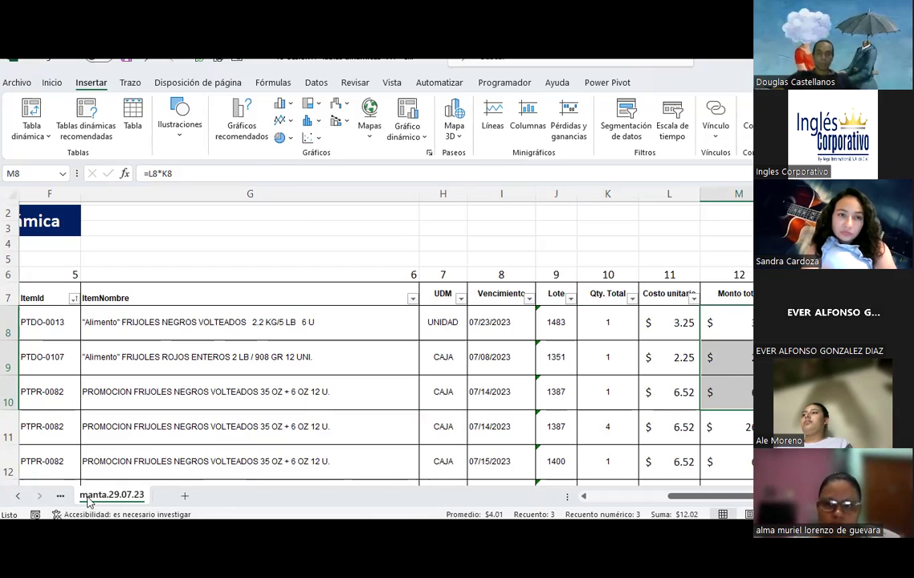
{"action": "left_click", "coordinate": [21, 497]}
{"action": "left_click", "coordinate": [257, 498]}
{"action": "left_click", "coordinate": [299, 438]}
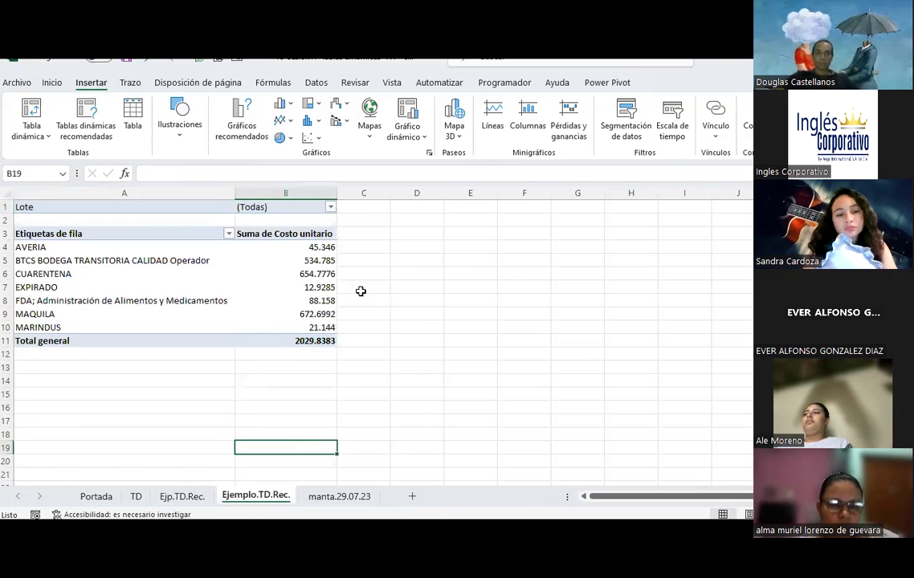
{"action": "left_click", "coordinate": [285, 288]}
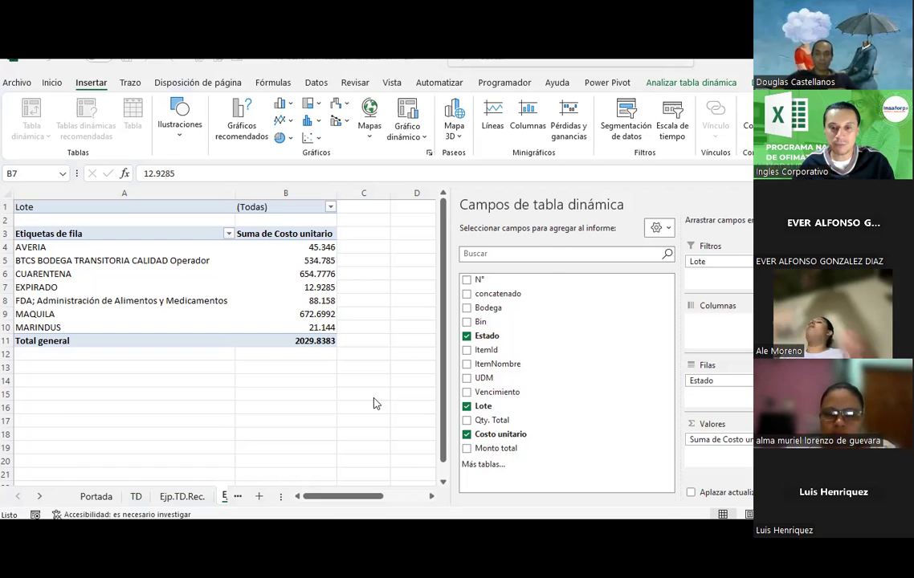
{"action": "key", "text": "alt+Tab"}
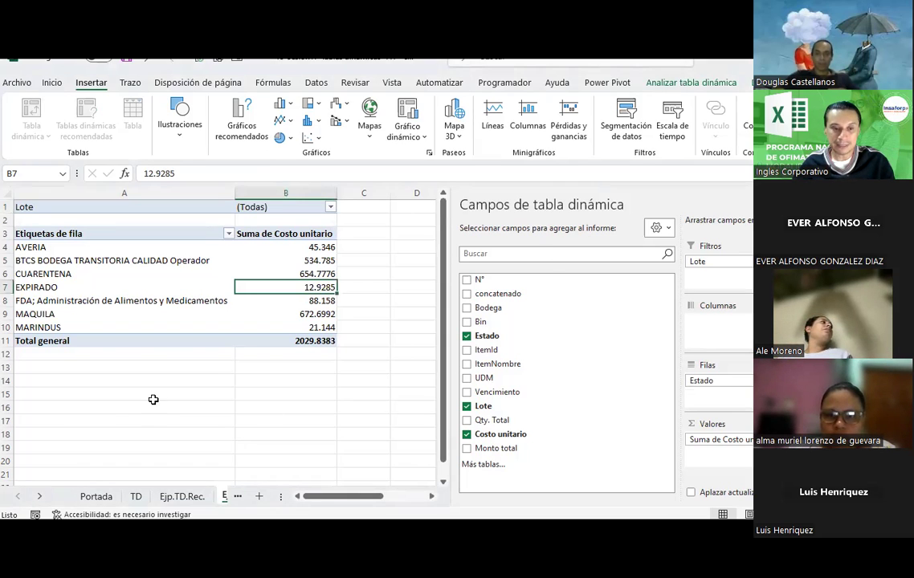
Step: Visit the TD sheet and scroll through its reference screenshots
{"action": "left_click", "coordinate": [137, 497]}
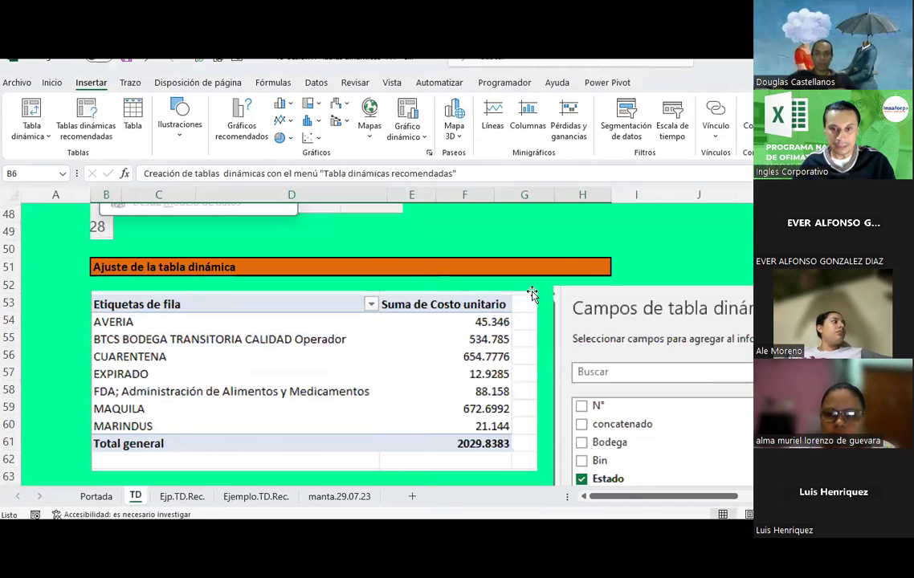
{"action": "left_click", "coordinate": [687, 245]}
{"action": "scroll", "coordinate": [485, 333], "scroll_direction": "down", "scroll_amount": 1}
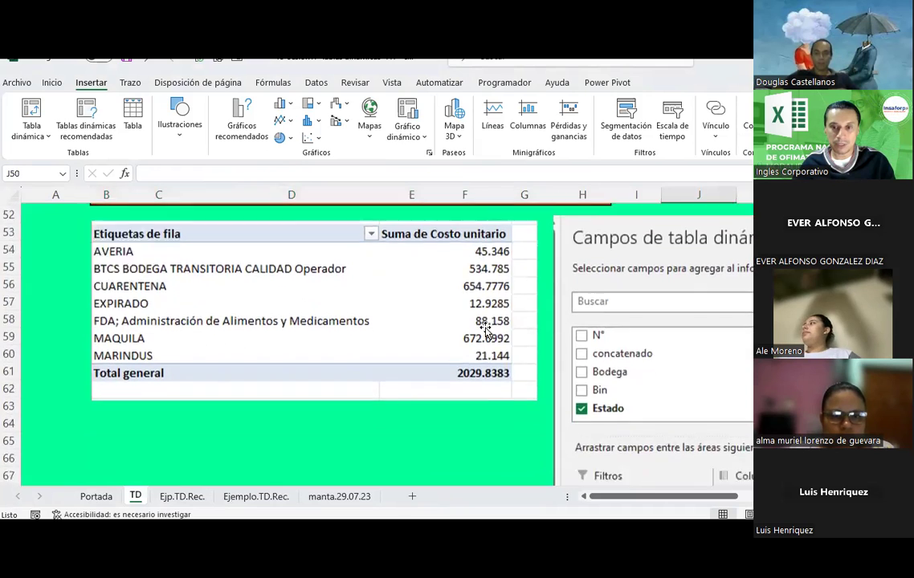
{"action": "scroll", "coordinate": [485, 334], "scroll_direction": "down", "scroll_amount": 5}
{"action": "scroll", "coordinate": [485, 331], "scroll_direction": "down", "scroll_amount": 2}
{"action": "scroll", "coordinate": [485, 329], "scroll_direction": "down", "scroll_amount": 3}
{"action": "scroll", "coordinate": [485, 329], "scroll_direction": "down", "scroll_amount": 1}
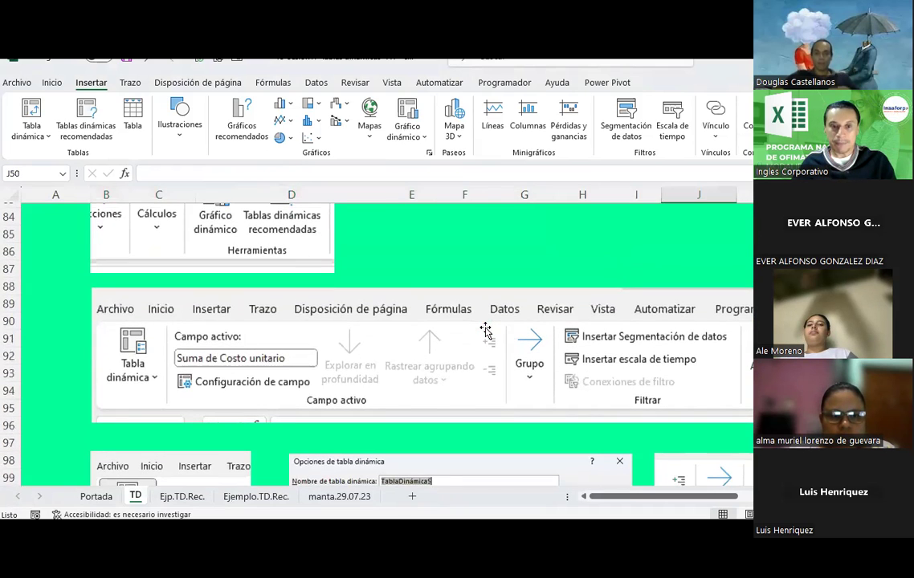
{"action": "scroll", "coordinate": [486, 328], "scroll_direction": "up", "scroll_amount": 1}
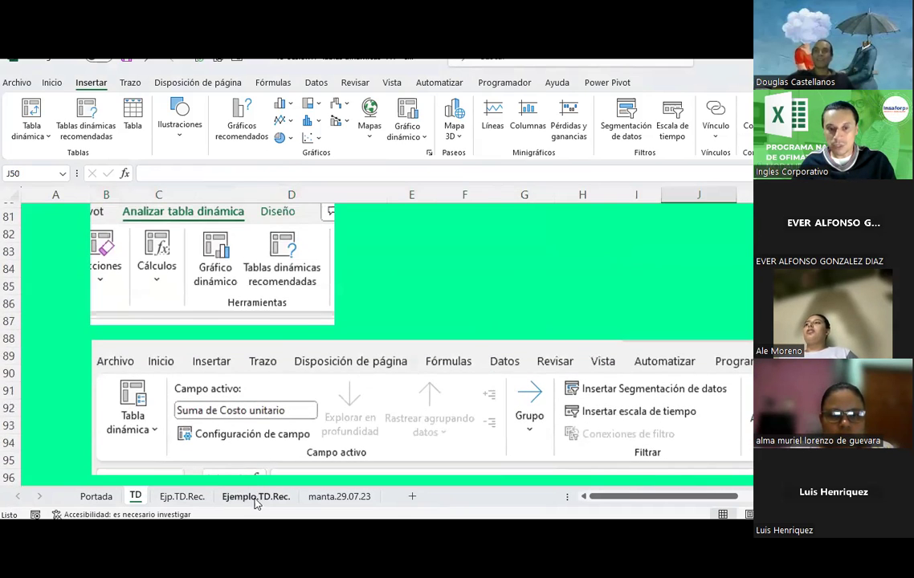
Step: On Ejemplo.TD.Rec., select the pivot table and browse its Analizar and Diseño ribbon tabs
{"action": "left_click", "coordinate": [256, 497]}
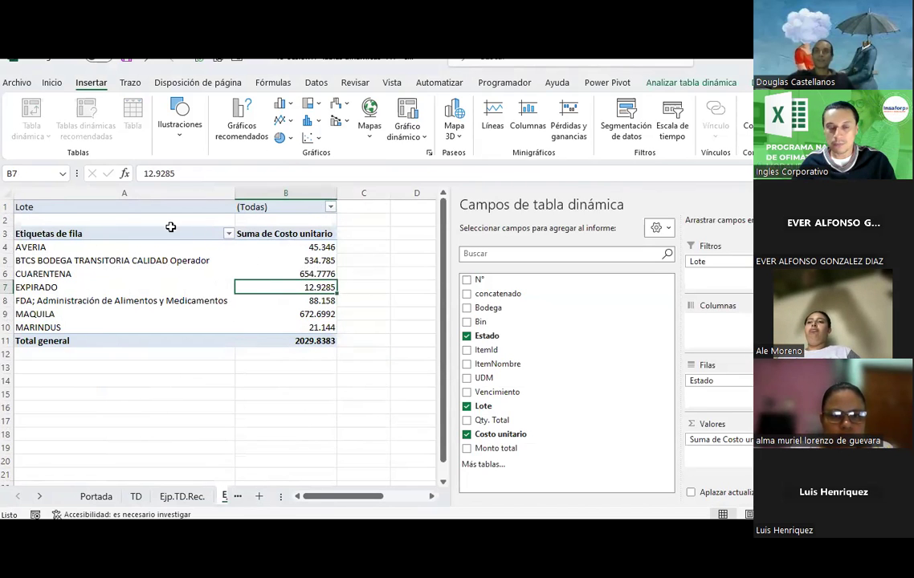
{"action": "left_click", "coordinate": [62, 236]}
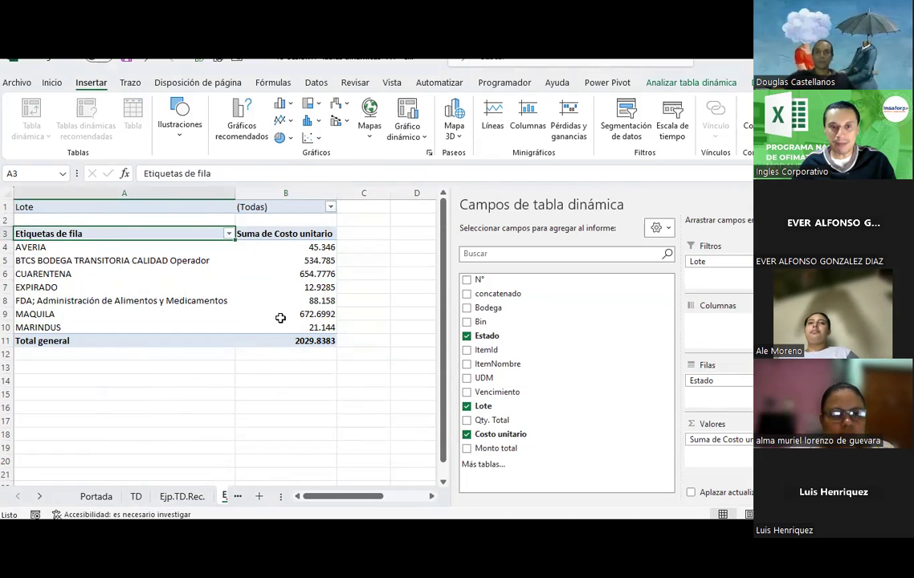
{"action": "left_click", "coordinate": [665, 85]}
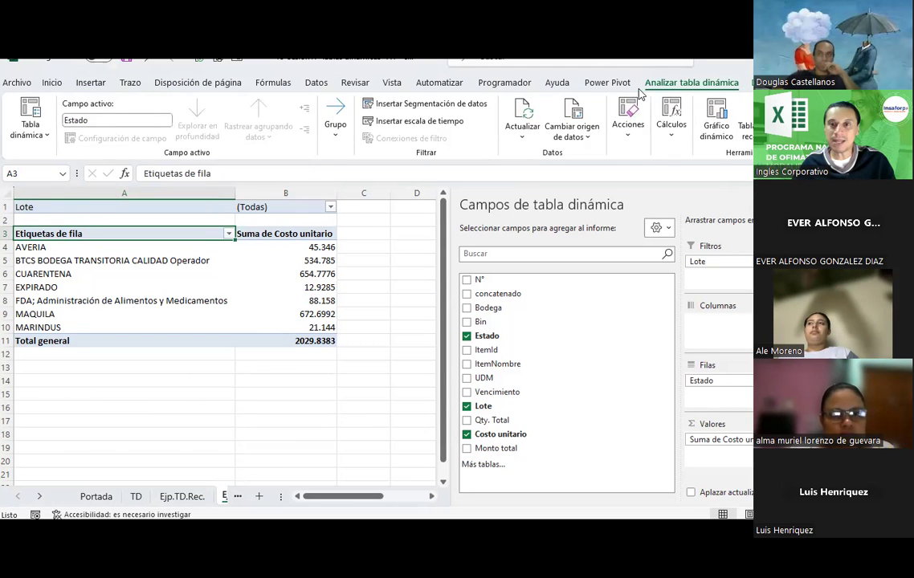
{"action": "left_click", "coordinate": [752, 83]}
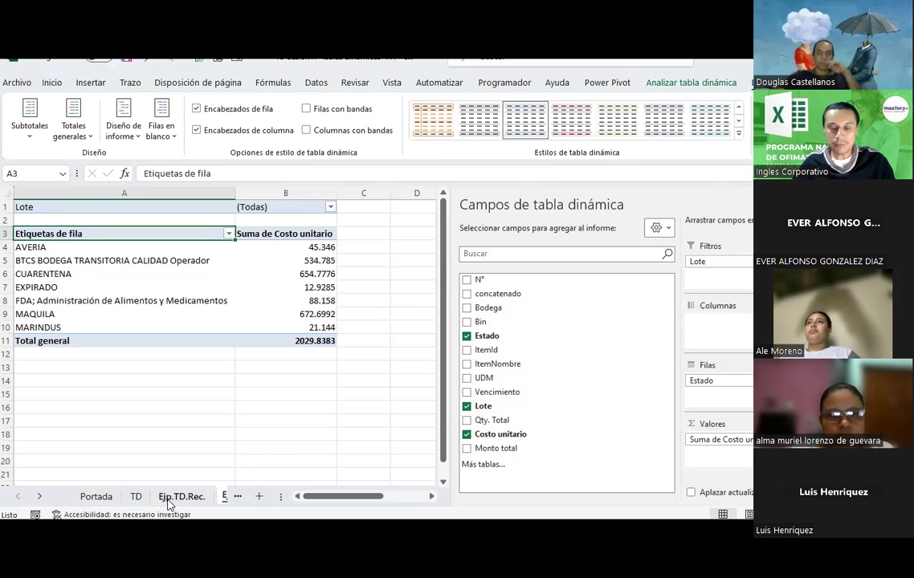
Step: Scroll through the TD sheet again, then return to the Ejemplo.TD.Rec. pivot table
{"action": "left_click", "coordinate": [136, 496]}
{"action": "scroll", "coordinate": [259, 385], "scroll_direction": "down", "scroll_amount": 1}
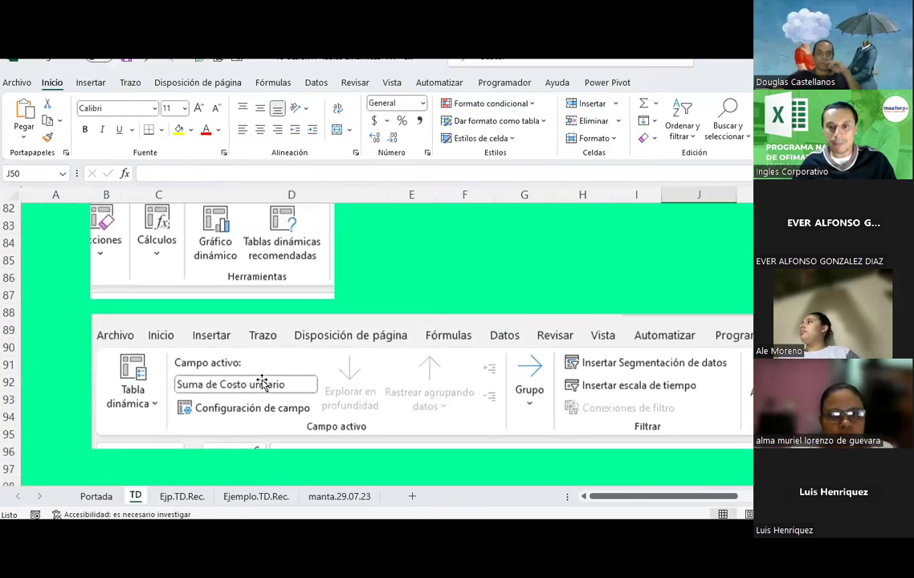
{"action": "scroll", "coordinate": [258, 386], "scroll_direction": "down", "scroll_amount": 3}
{"action": "scroll", "coordinate": [260, 384], "scroll_direction": "down", "scroll_amount": 1}
{"action": "scroll", "coordinate": [261, 382], "scroll_direction": "down", "scroll_amount": 1}
{"action": "scroll", "coordinate": [261, 382], "scroll_direction": "down", "scroll_amount": 1}
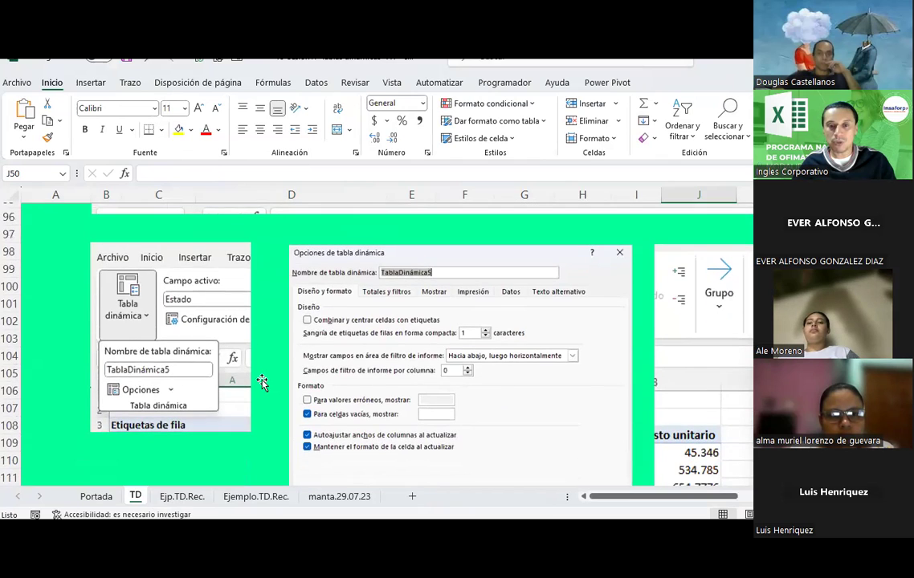
{"action": "scroll", "coordinate": [262, 382], "scroll_direction": "down", "scroll_amount": 2}
{"action": "scroll", "coordinate": [262, 383], "scroll_direction": "down", "scroll_amount": 3}
{"action": "scroll", "coordinate": [262, 382], "scroll_direction": "up", "scroll_amount": 5}
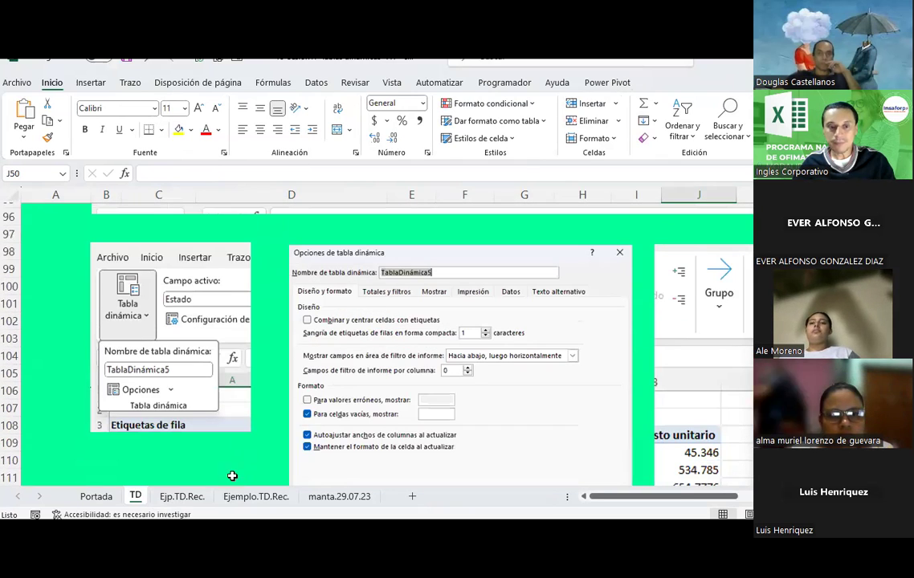
{"action": "left_click", "coordinate": [252, 497]}
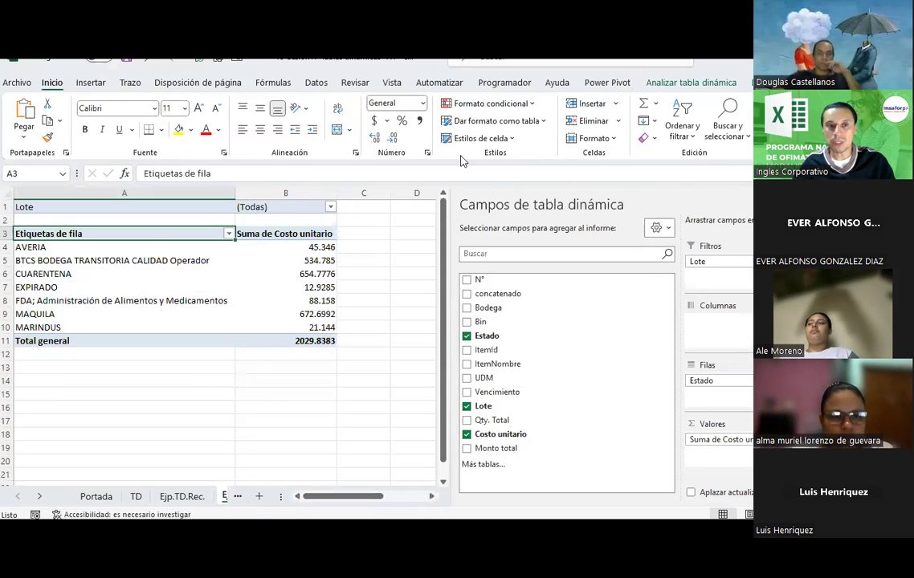
Step: Open the Opciones dropdown for TablaDinámica5 on Analizar tabla dinámica, with Estado as active field
{"action": "left_click", "coordinate": [705, 83]}
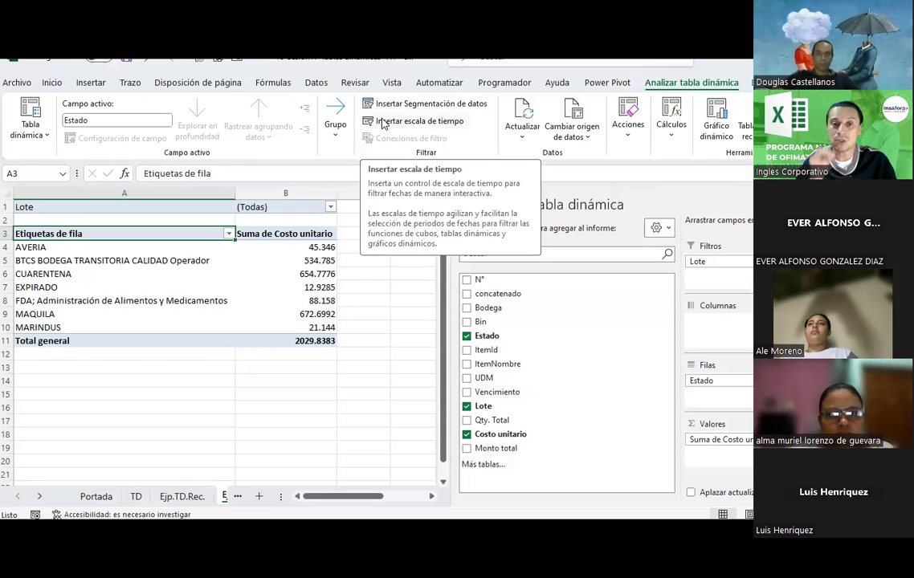
{"action": "left_click", "coordinate": [101, 118]}
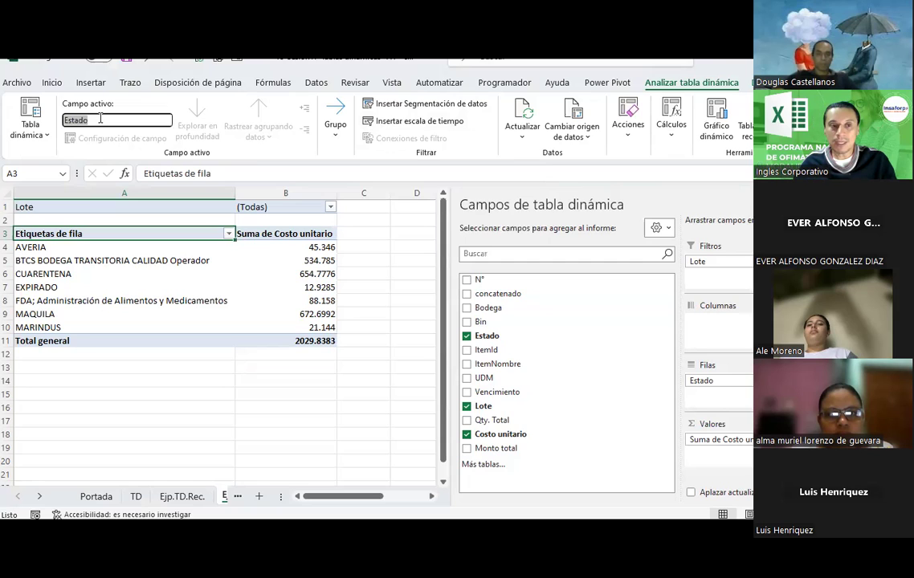
{"action": "left_click", "coordinate": [46, 143]}
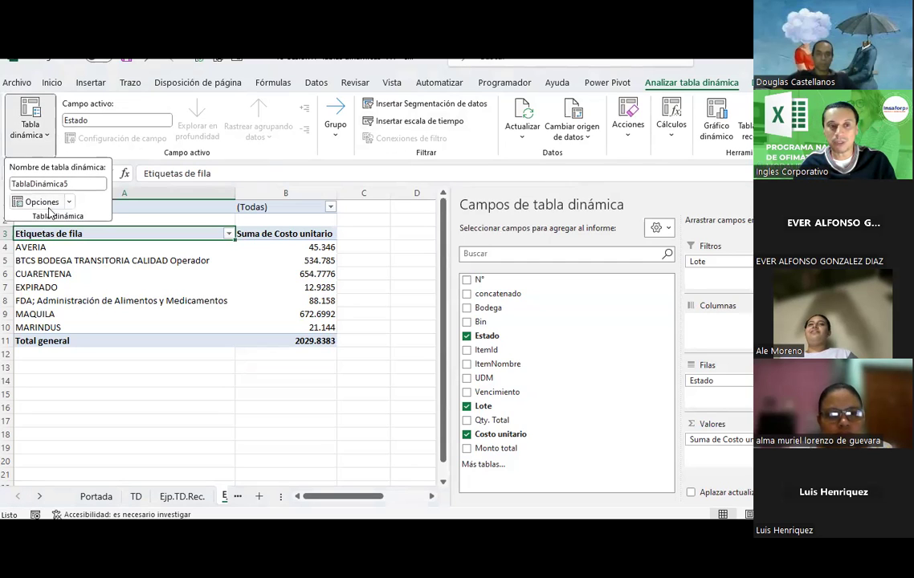
{"action": "left_click", "coordinate": [69, 202]}
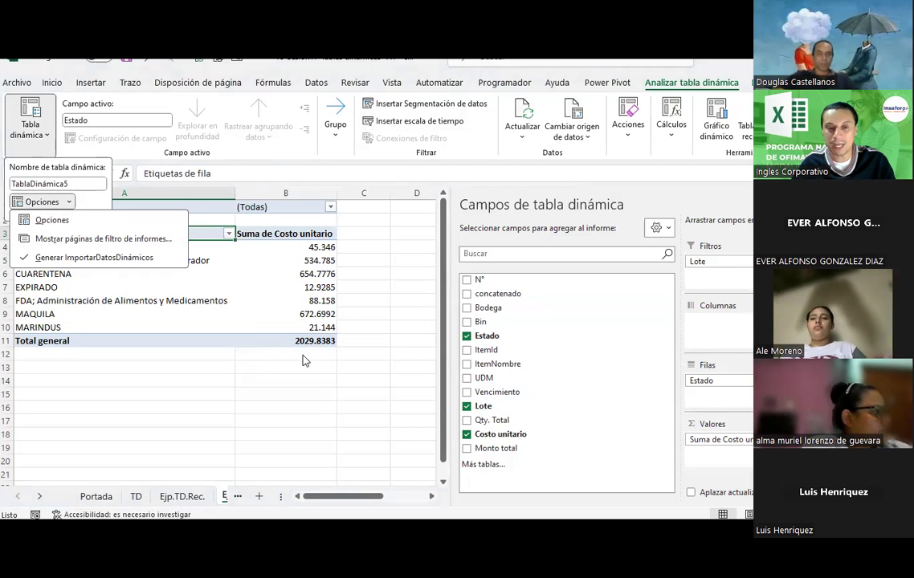
Step: Browse every tab of Opciones de tabla dinámica for TablaDinámica5, then close it without changes
{"action": "left_click", "coordinate": [44, 222]}
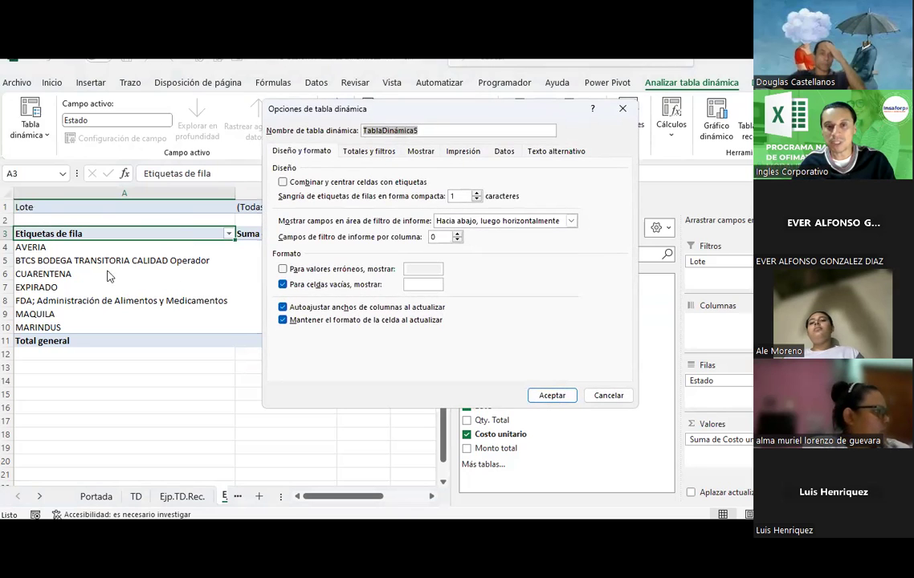
{"action": "left_click", "coordinate": [313, 155]}
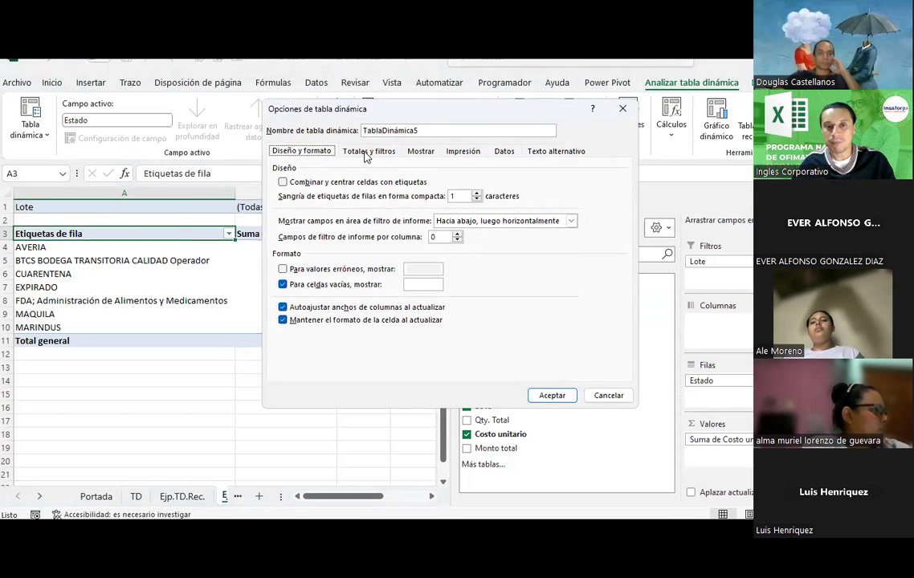
{"action": "left_click", "coordinate": [366, 153]}
{"action": "left_click", "coordinate": [416, 153]}
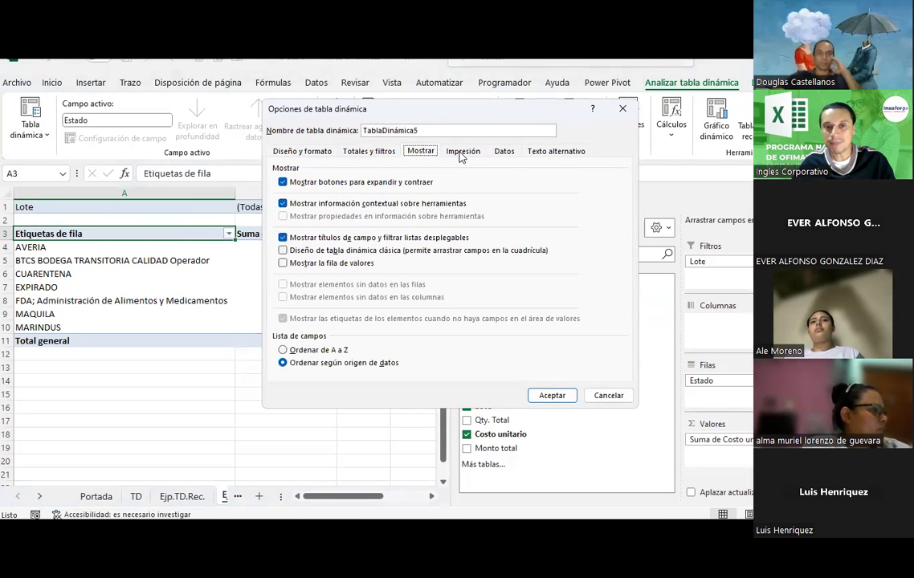
{"action": "left_click", "coordinate": [462, 153]}
{"action": "left_click", "coordinate": [504, 152]}
{"action": "left_click", "coordinate": [550, 152]}
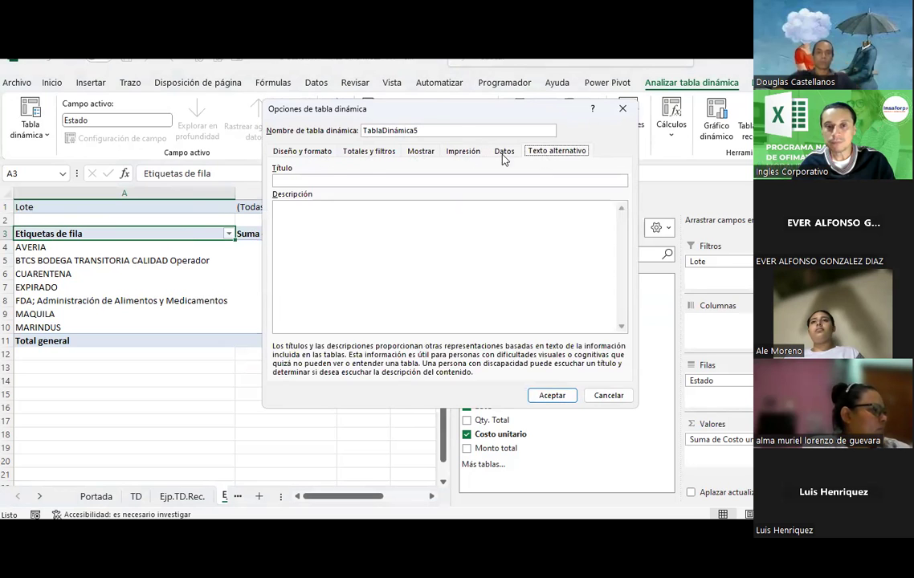
{"action": "left_click", "coordinate": [301, 153]}
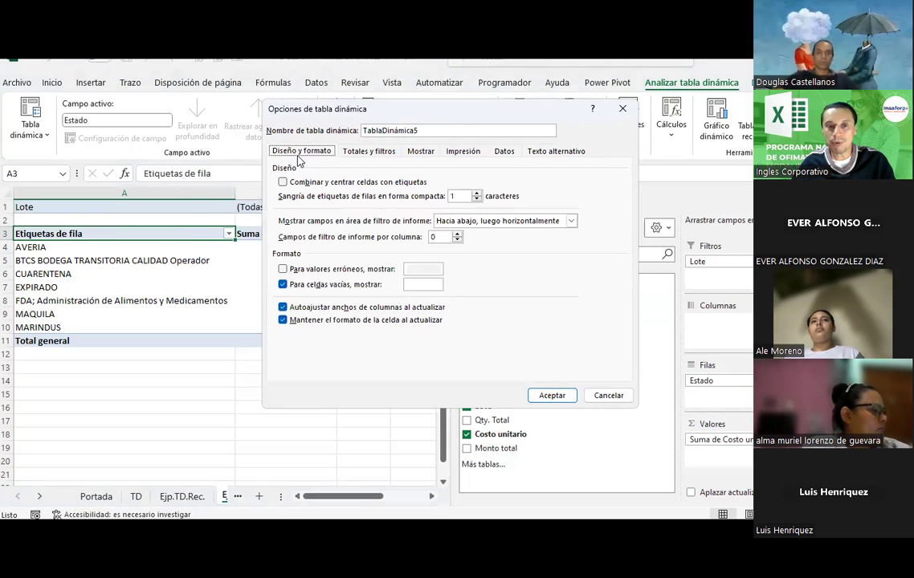
{"action": "left_click", "coordinate": [377, 155]}
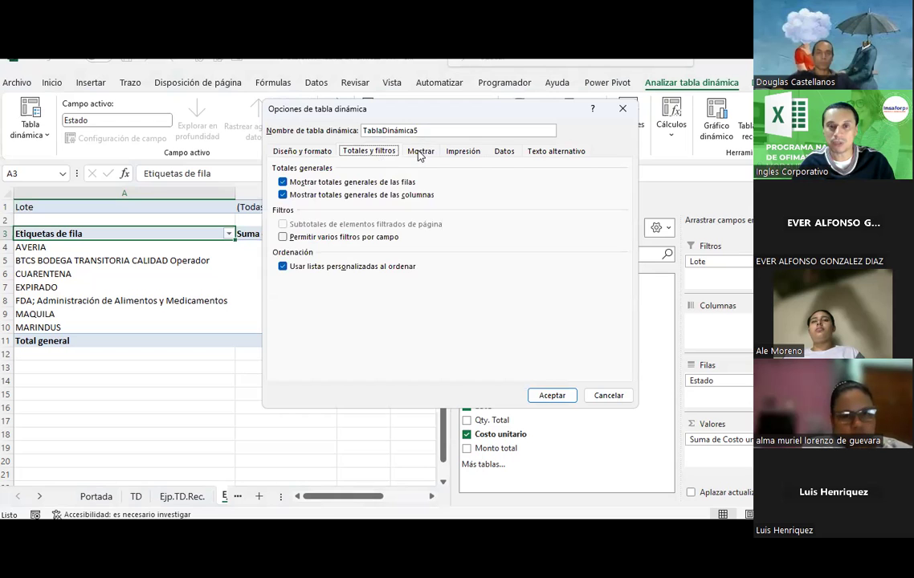
{"action": "left_click", "coordinate": [419, 152]}
{"action": "left_click", "coordinate": [622, 109]}
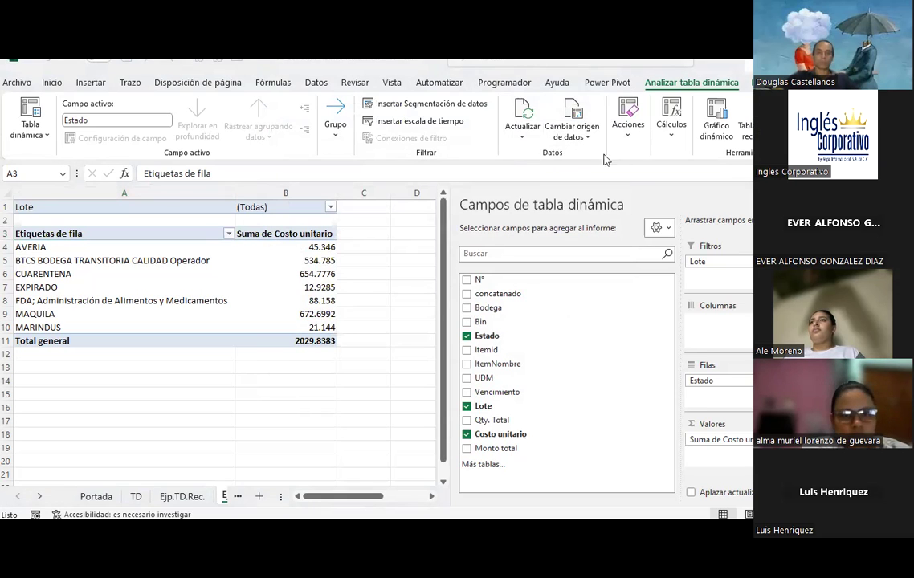
{"action": "left_click", "coordinate": [524, 138]}
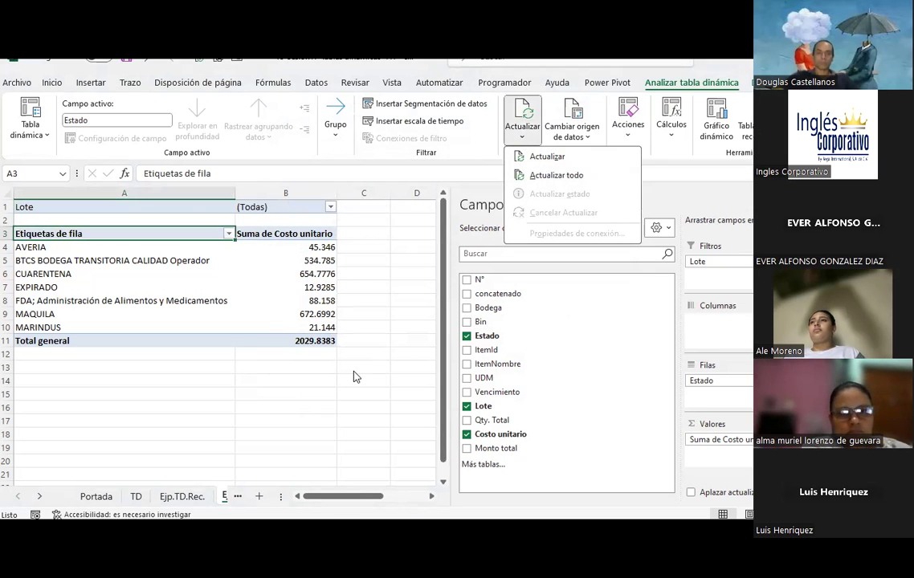
{"action": "left_click", "coordinate": [332, 358]}
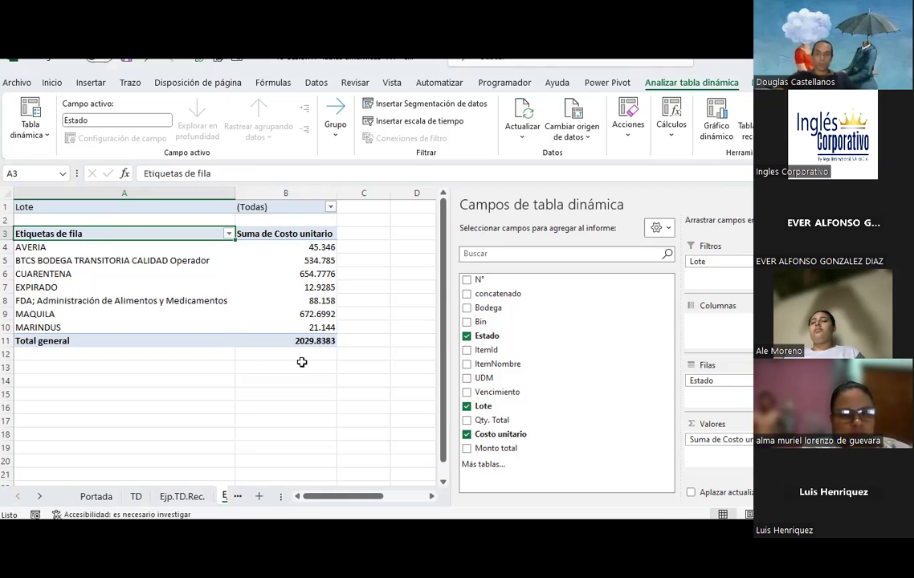
{"action": "left_click", "coordinate": [526, 129]}
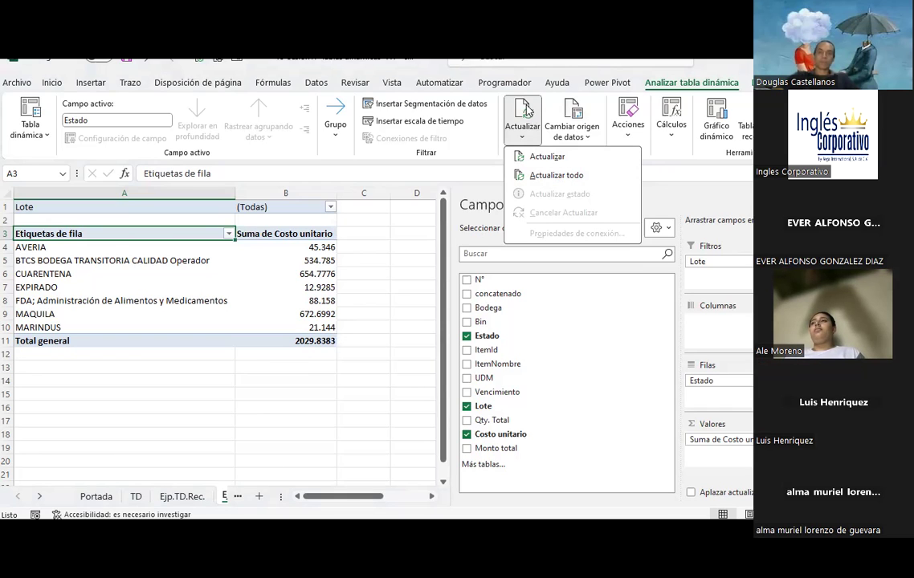
{"action": "left_click", "coordinate": [406, 291]}
{"action": "left_click", "coordinate": [193, 250]}
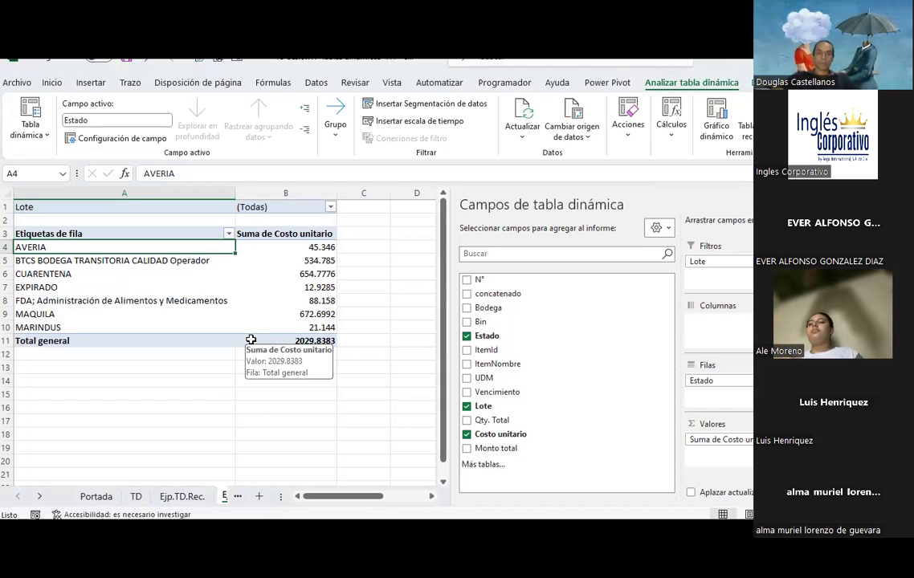
Step: Review the source range manta.29.07.23!$A$7:$M$272 in Cambiar origen de datos, then cancel
{"action": "left_click", "coordinate": [231, 498]}
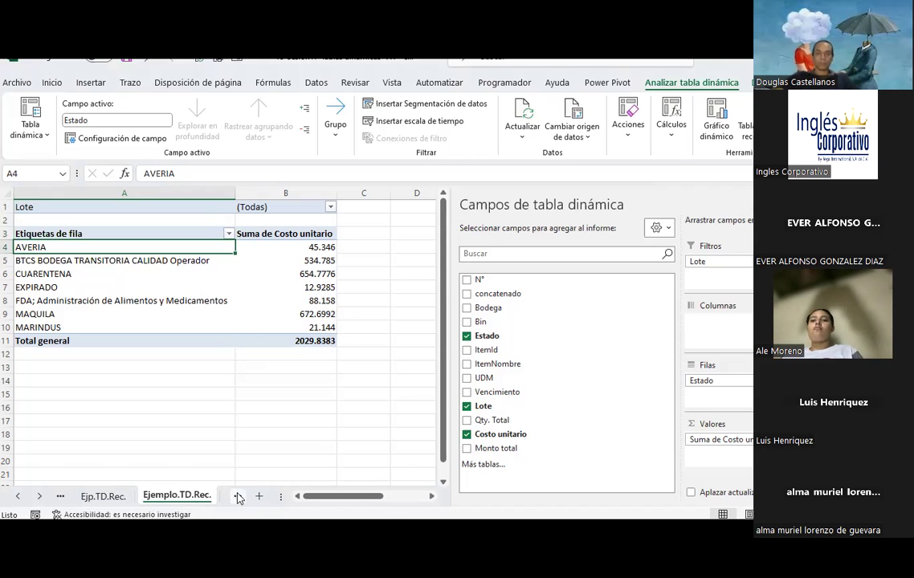
{"action": "left_click", "coordinate": [584, 135]}
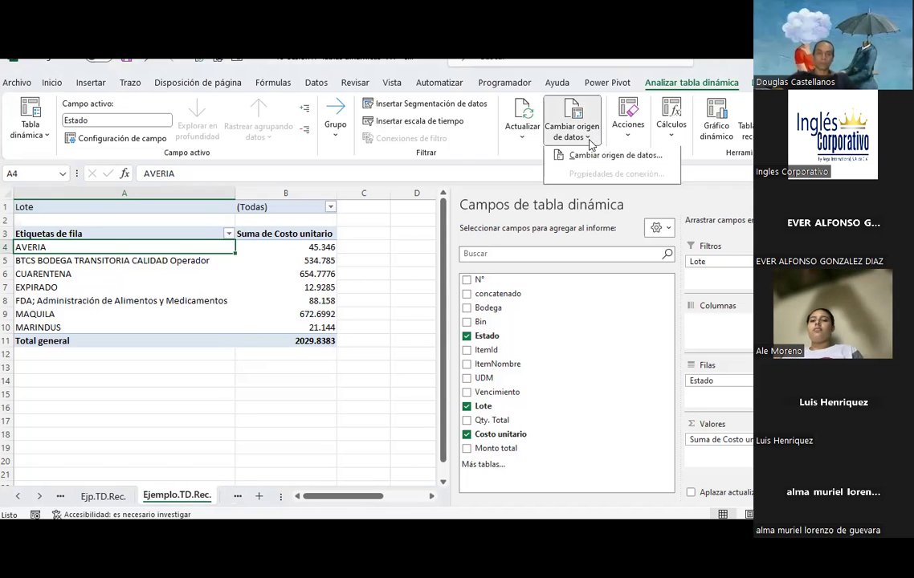
{"action": "left_click", "coordinate": [590, 158]}
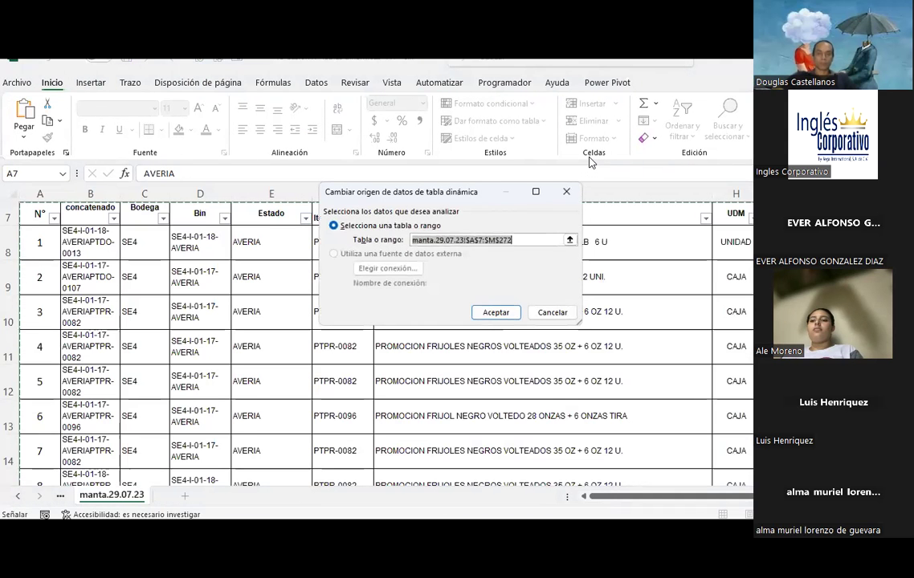
{"action": "left_click", "coordinate": [459, 241]}
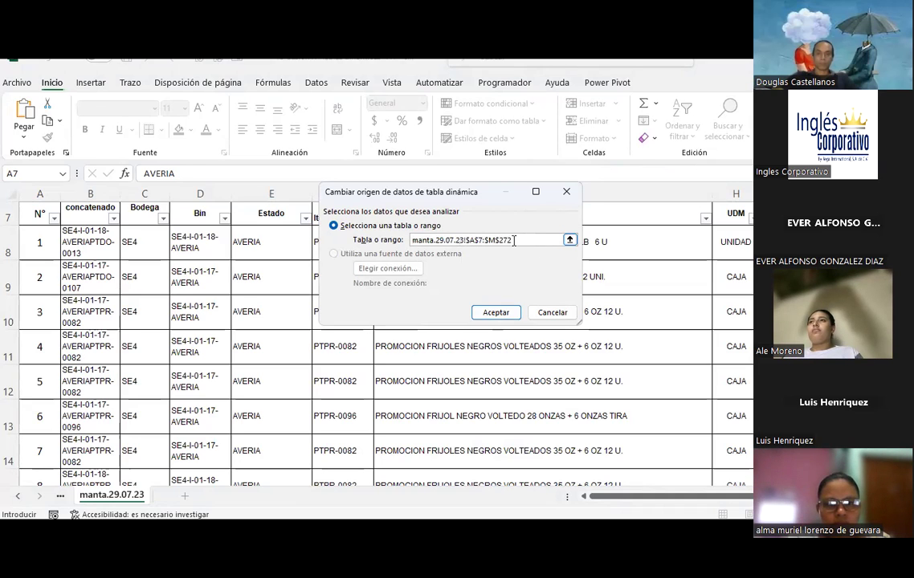
{"action": "double_click", "coordinate": [518, 241]}
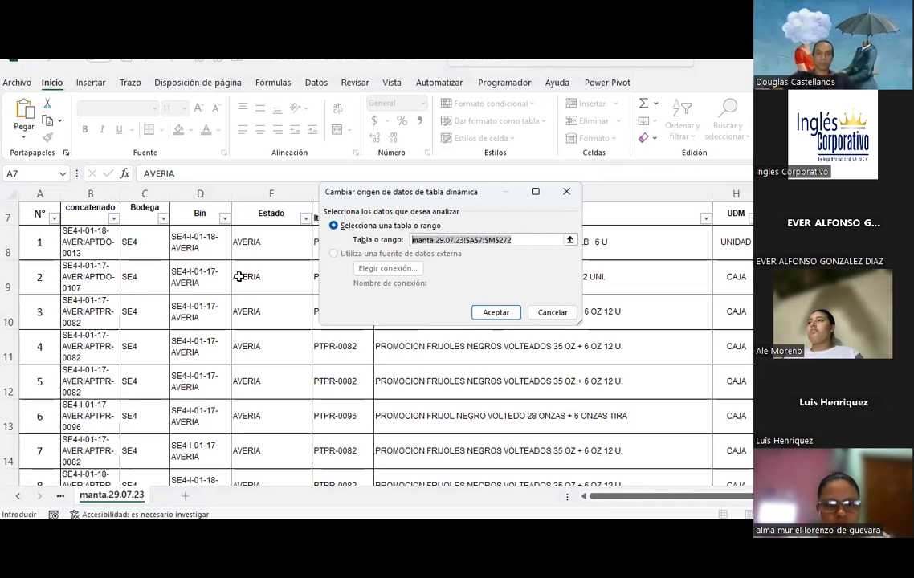
{"action": "scroll", "coordinate": [108, 294], "scroll_direction": "down", "scroll_amount": 2}
{"action": "scroll", "coordinate": [108, 294], "scroll_direction": "down", "scroll_amount": 1}
{"action": "scroll", "coordinate": [108, 294], "scroll_direction": "down", "scroll_amount": 2}
{"action": "scroll", "coordinate": [108, 294], "scroll_direction": "down", "scroll_amount": 1}
{"action": "scroll", "coordinate": [104, 289], "scroll_direction": "down", "scroll_amount": 2}
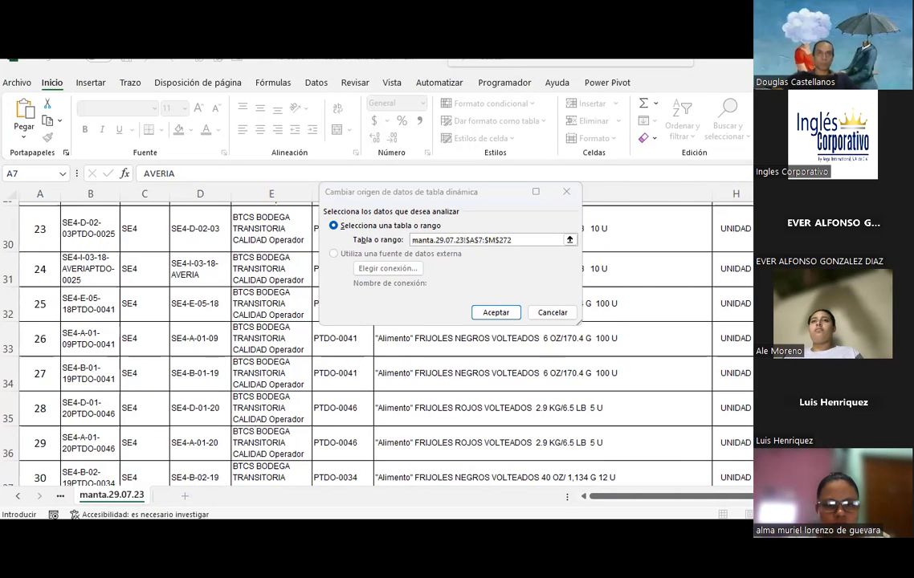
{"action": "left_click", "coordinate": [524, 240]}
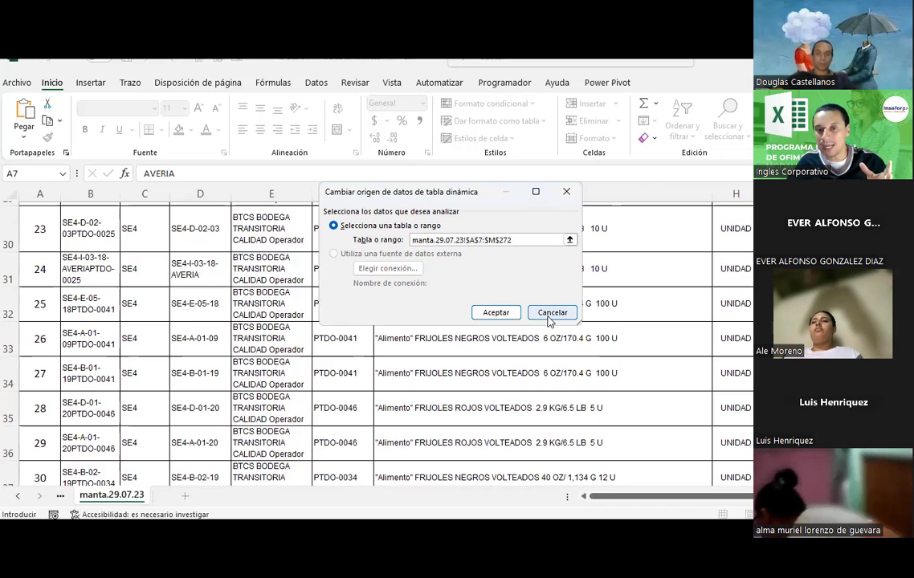
{"action": "left_click", "coordinate": [550, 313]}
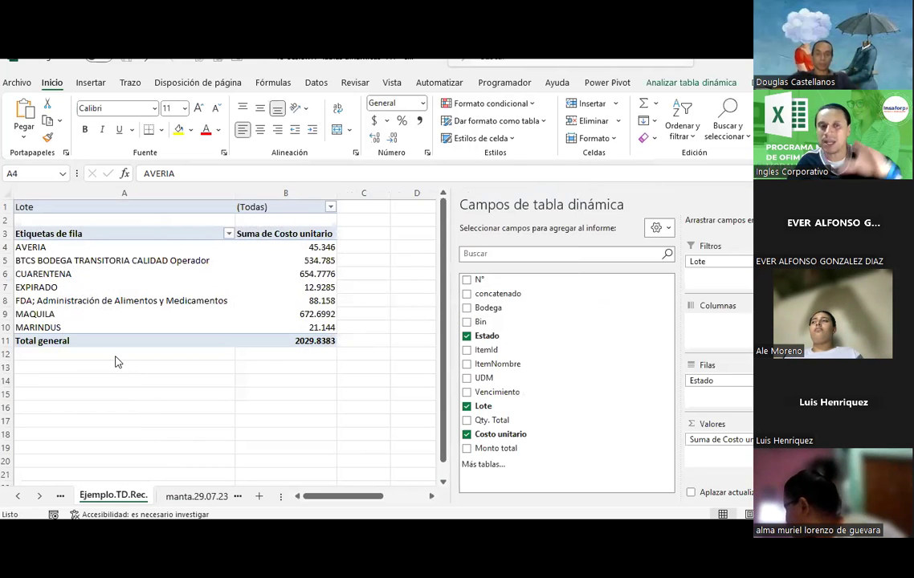
Step: Refresh the pivot table's data from the Analizar tabla dinámica tab
{"action": "left_click", "coordinate": [689, 83]}
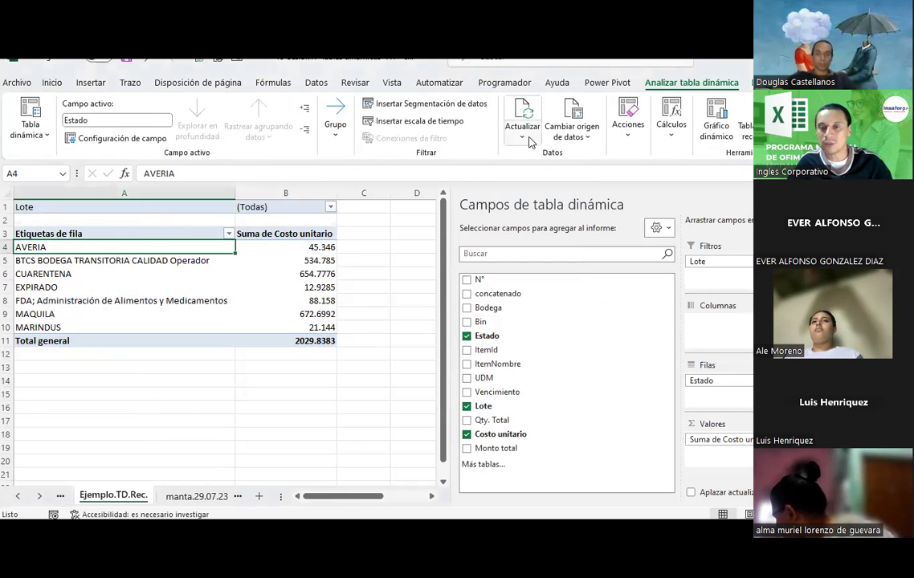
{"action": "left_click", "coordinate": [530, 139]}
{"action": "left_click", "coordinate": [522, 122]}
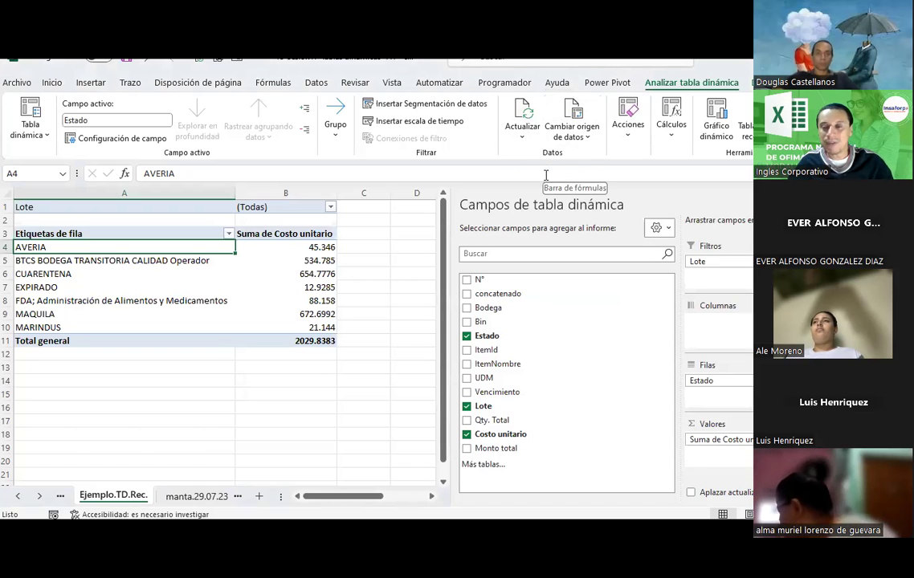
Step: Open and close the Estado field settings unchanged, then select the Suma de Costo unitario cell B4
{"action": "left_click", "coordinate": [136, 141]}
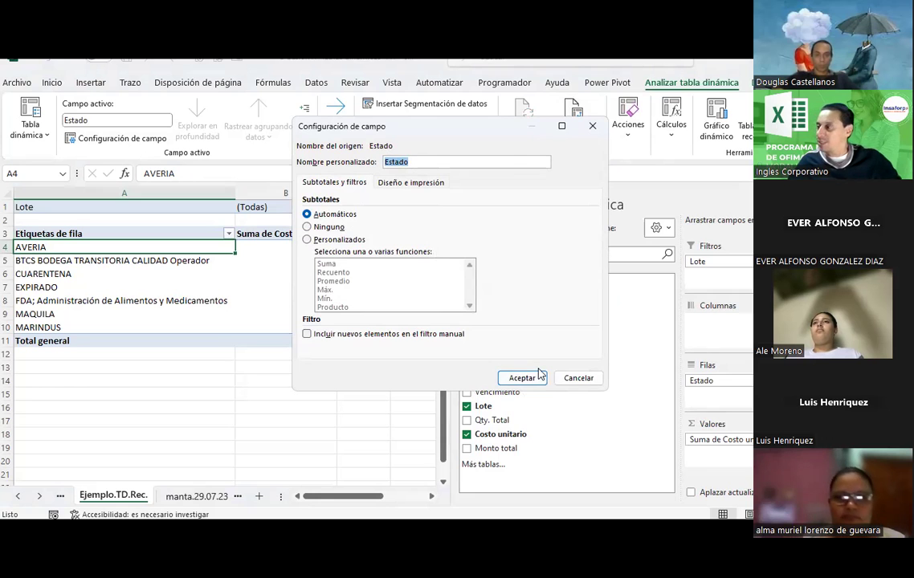
{"action": "left_click", "coordinate": [578, 378]}
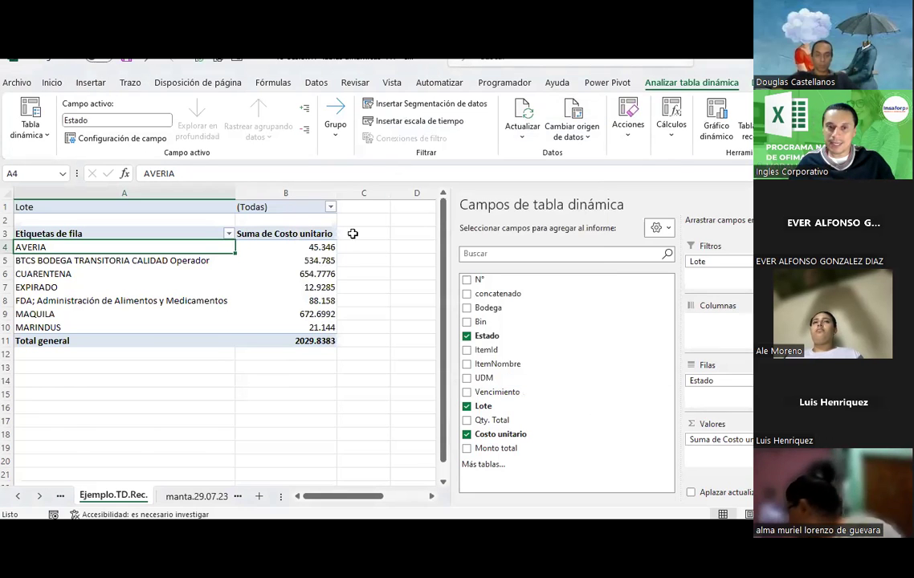
{"action": "mouse_move", "coordinate": [321, 247]}
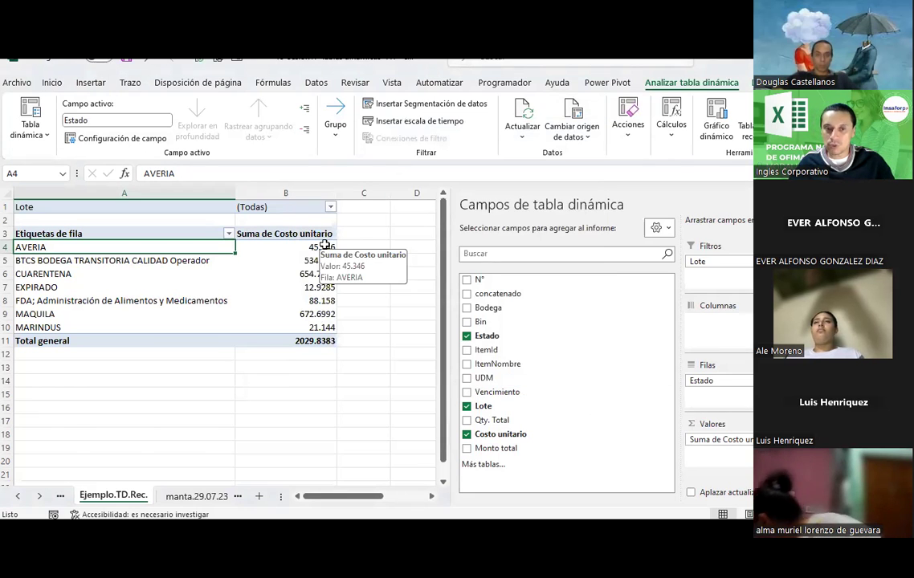
{"action": "left_click", "coordinate": [324, 245]}
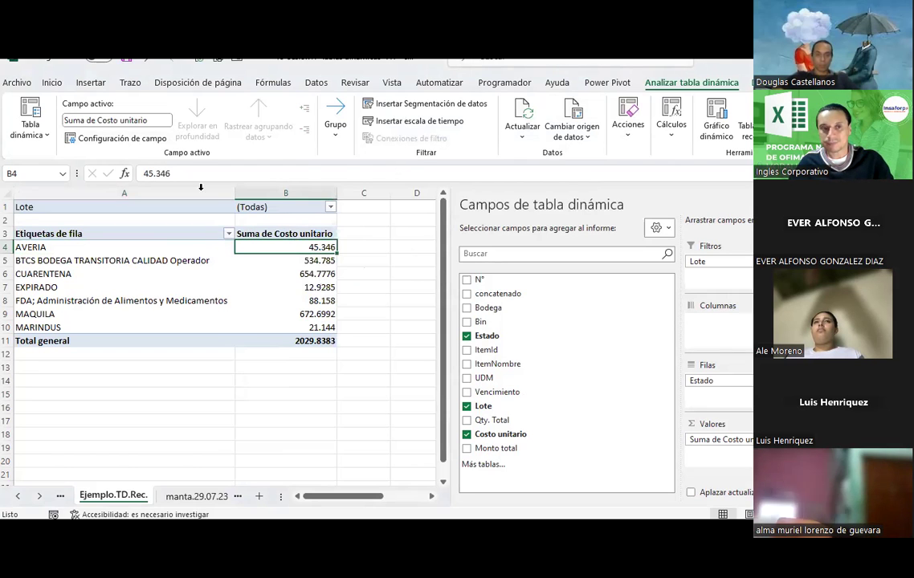
Step: In the value field settings, try Recuento and Promedio for Costo unitario, then return to Suma
{"action": "left_click", "coordinate": [92, 140]}
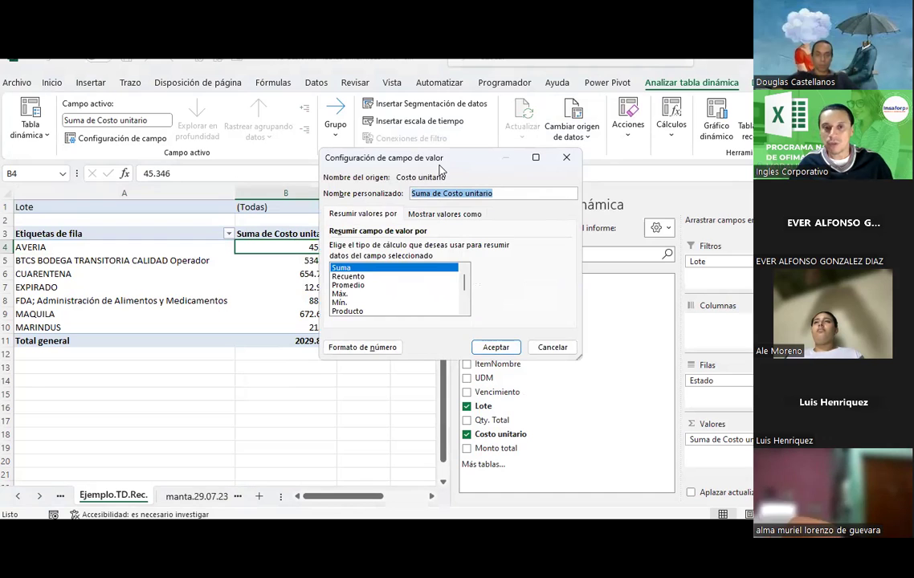
{"action": "left_click_drag", "start_coordinate": [440, 159], "coordinate": [581, 82]}
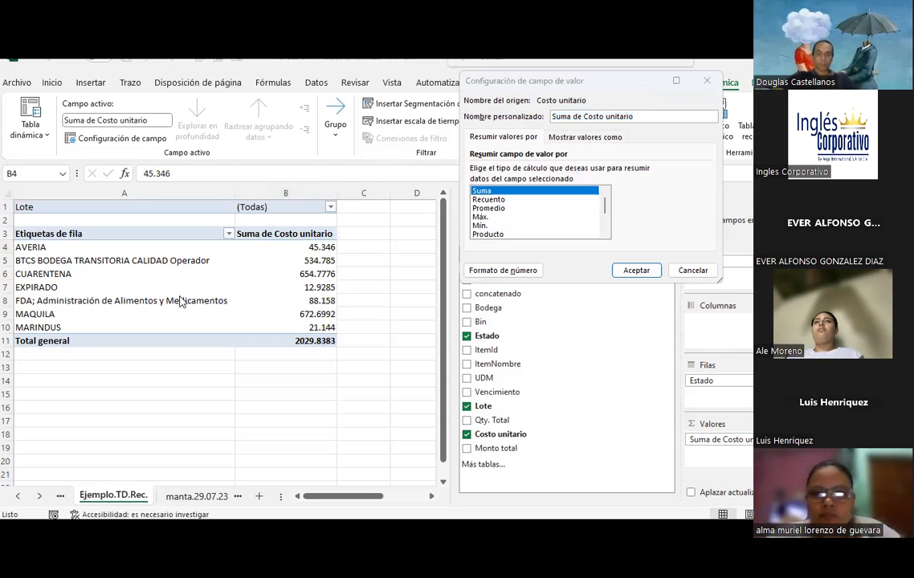
{"action": "left_click", "coordinate": [503, 200]}
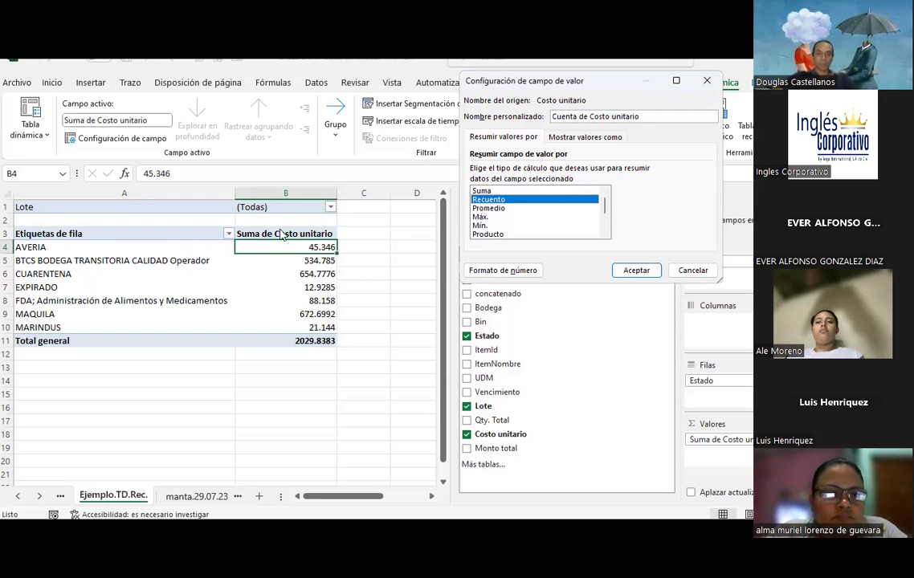
{"action": "left_click", "coordinate": [495, 209]}
{"action": "scroll", "coordinate": [520, 218], "scroll_direction": "down", "scroll_amount": 1}
{"action": "scroll", "coordinate": [530, 216], "scroll_direction": "down", "scroll_amount": 1}
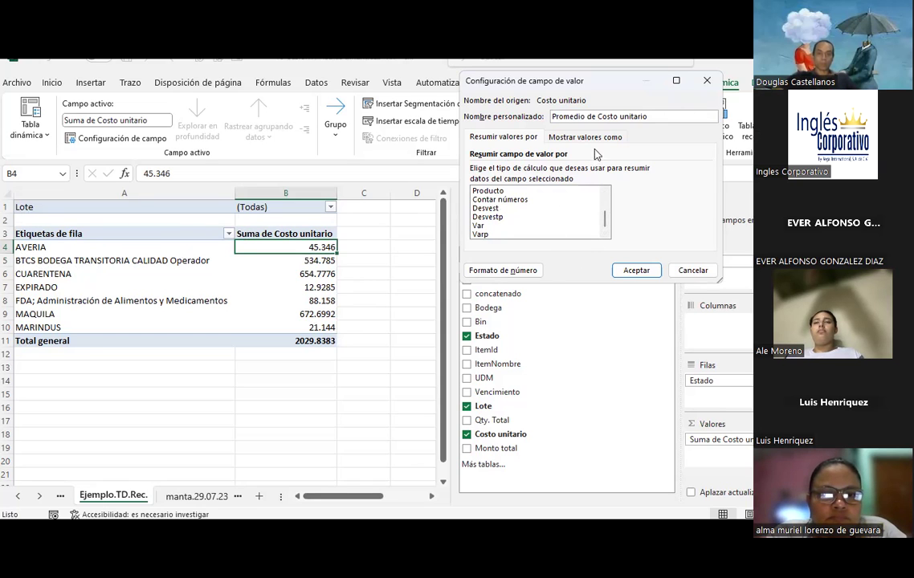
{"action": "left_click_drag", "start_coordinate": [661, 116], "coordinate": [549, 104]}
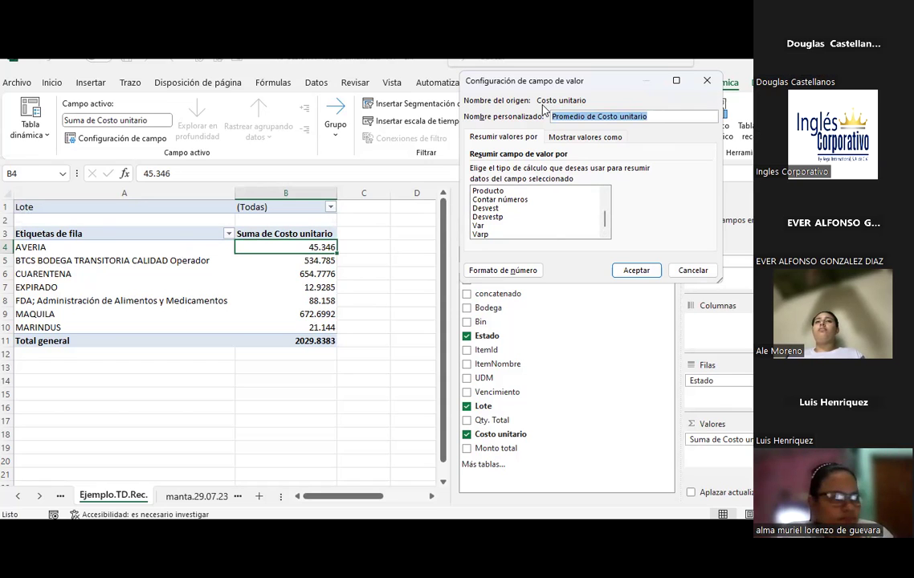
{"action": "scroll", "coordinate": [543, 237], "scroll_direction": "up", "scroll_amount": 2}
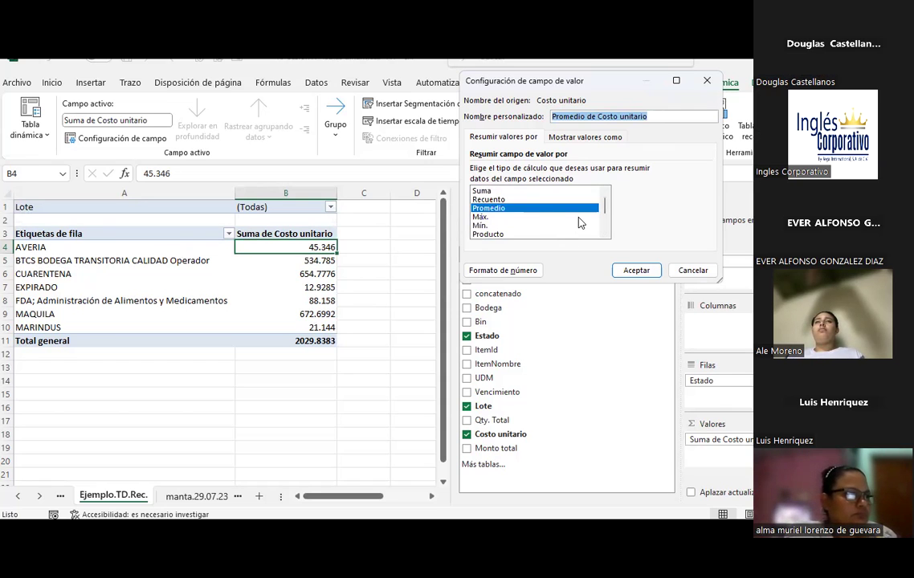
{"action": "left_click", "coordinate": [507, 191]}
{"action": "left_click", "coordinate": [567, 138]}
{"action": "left_click", "coordinate": [505, 138]}
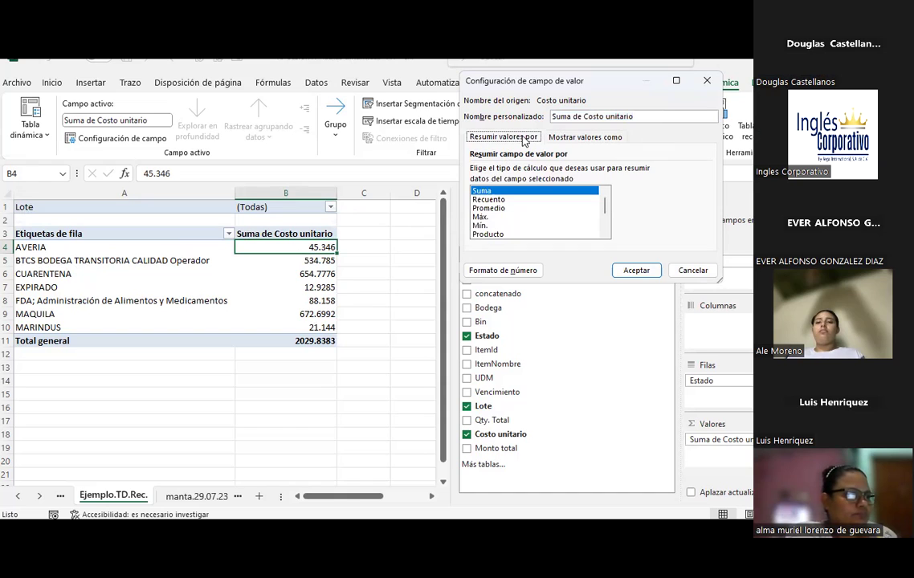
Step: Rename the value field to 'Total', dropping 'Monto' after a name-already-exists warning
{"action": "left_click", "coordinate": [636, 115]}
{"action": "left_click_drag", "start_coordinate": [636, 116], "coordinate": [503, 99]}
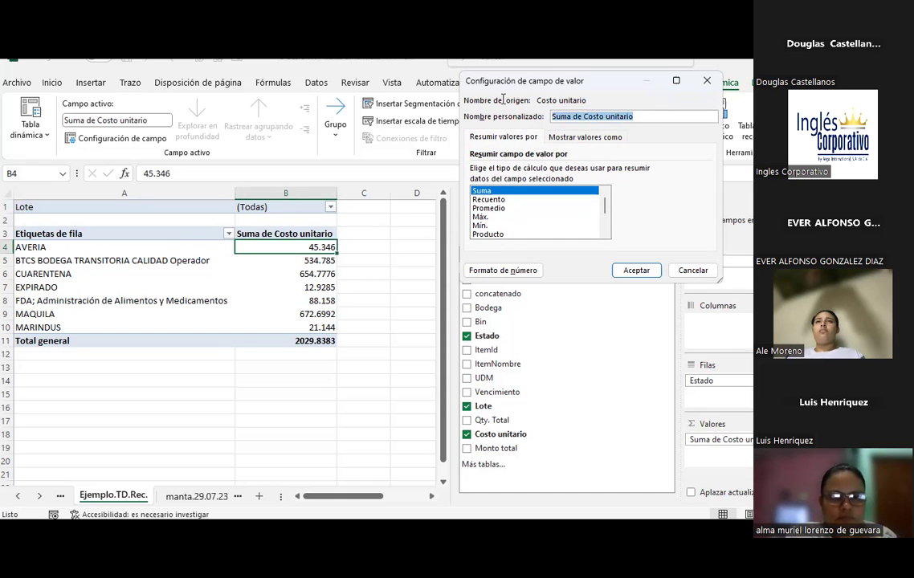
{"action": "type", "text": "Mon"}
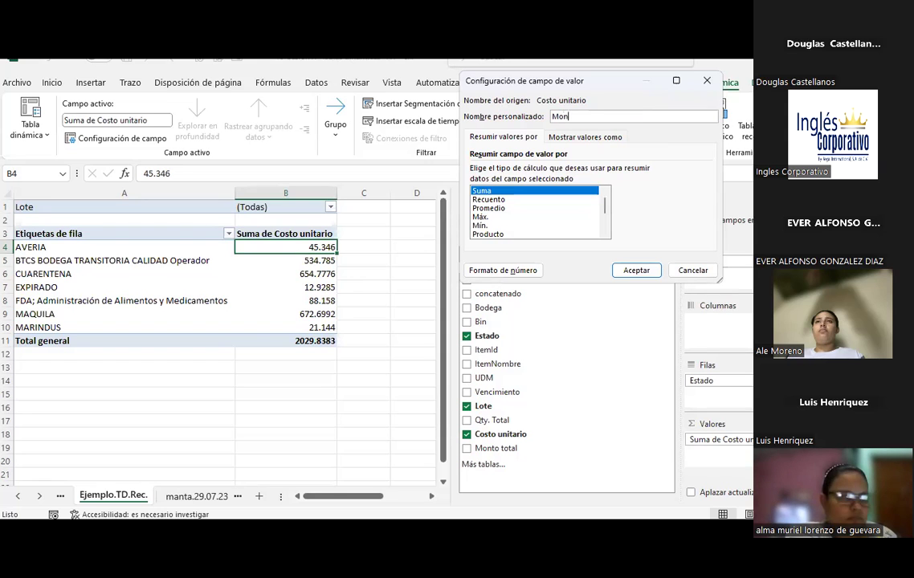
{"action": "key", "text": "BackSpace"}
{"action": "key", "text": "BackSpace"}
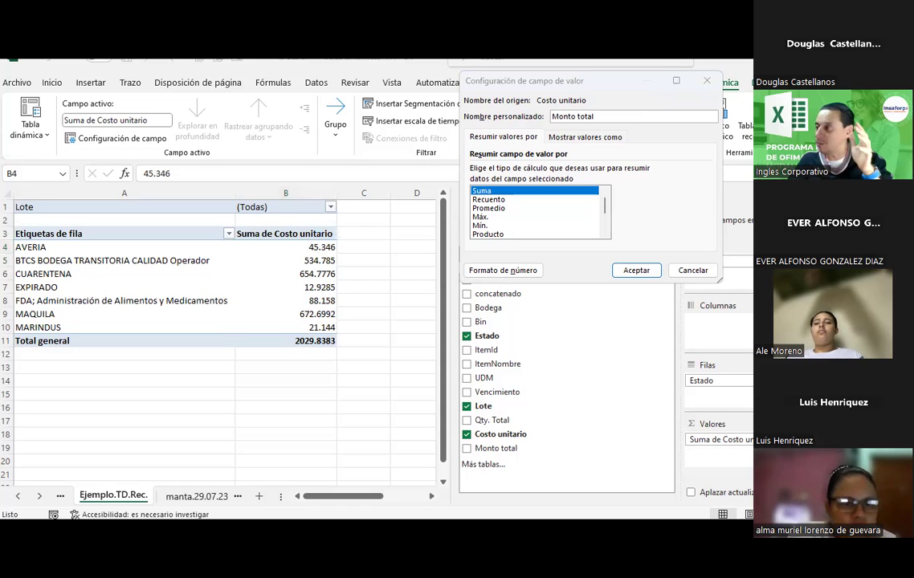
{"action": "left_click", "coordinate": [590, 117]}
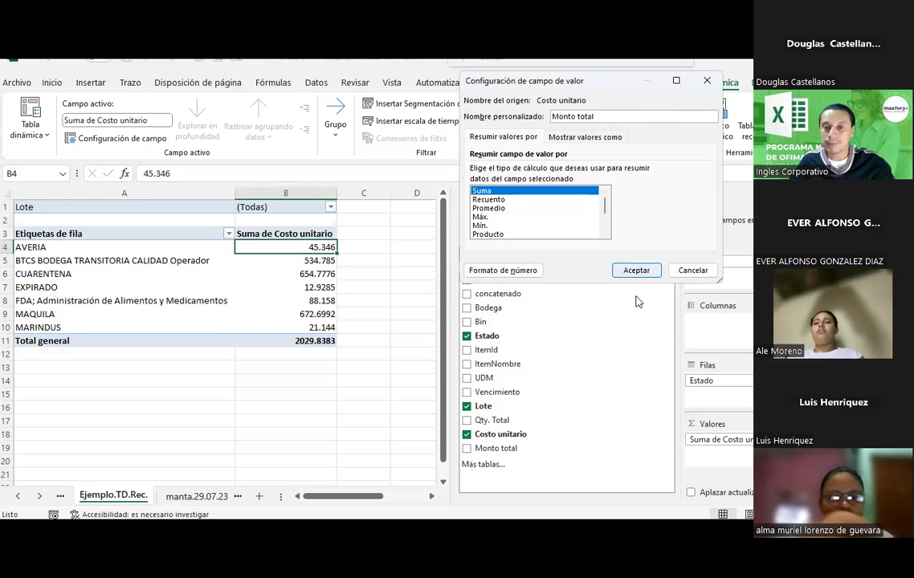
{"action": "left_click", "coordinate": [636, 272]}
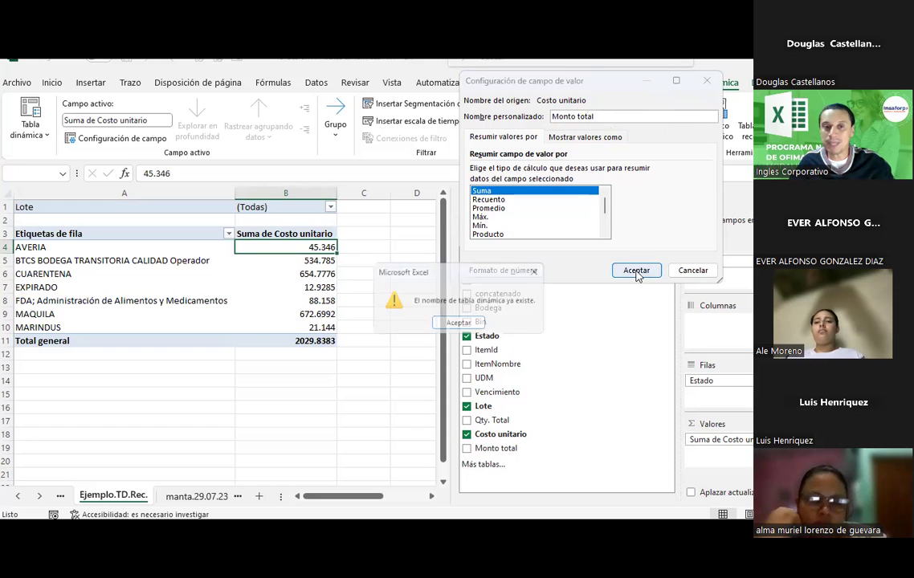
{"action": "left_click", "coordinate": [459, 322]}
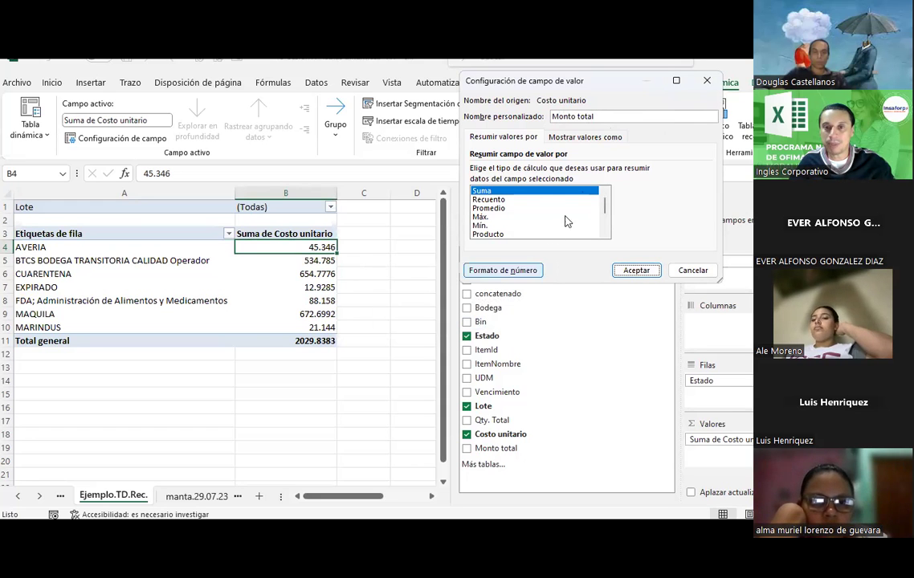
{"action": "double_click", "coordinate": [562, 116]}
{"action": "key", "text": "BackSpace"}
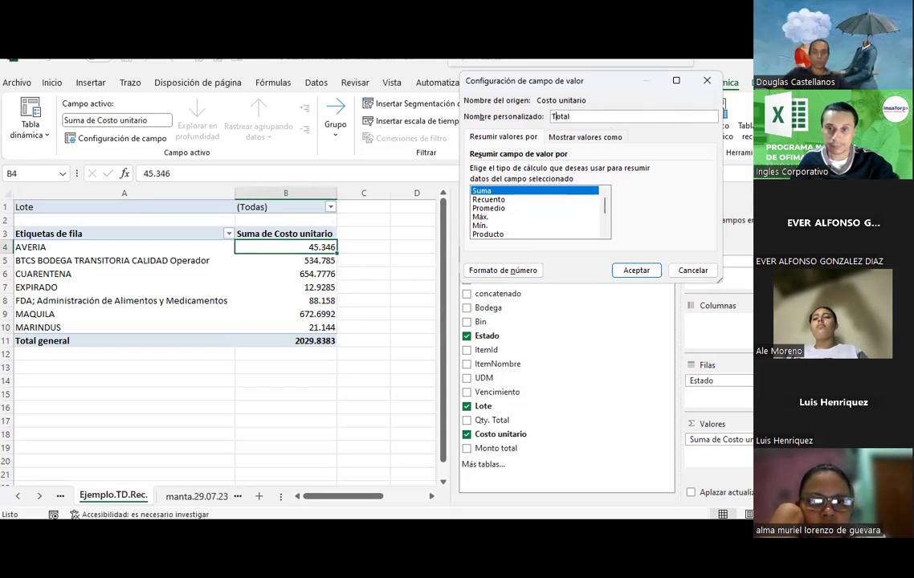
{"action": "left_click", "coordinate": [636, 271]}
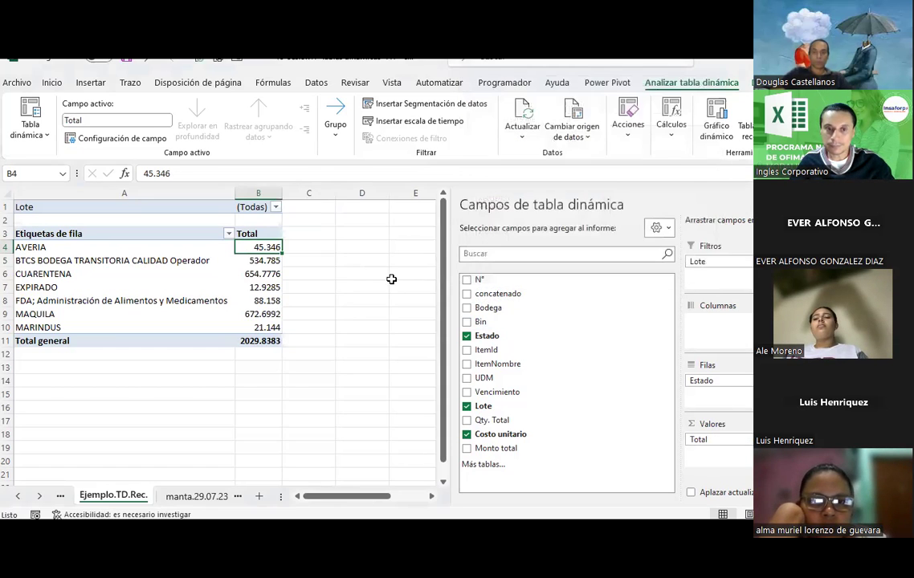
{"action": "left_click", "coordinate": [243, 232]}
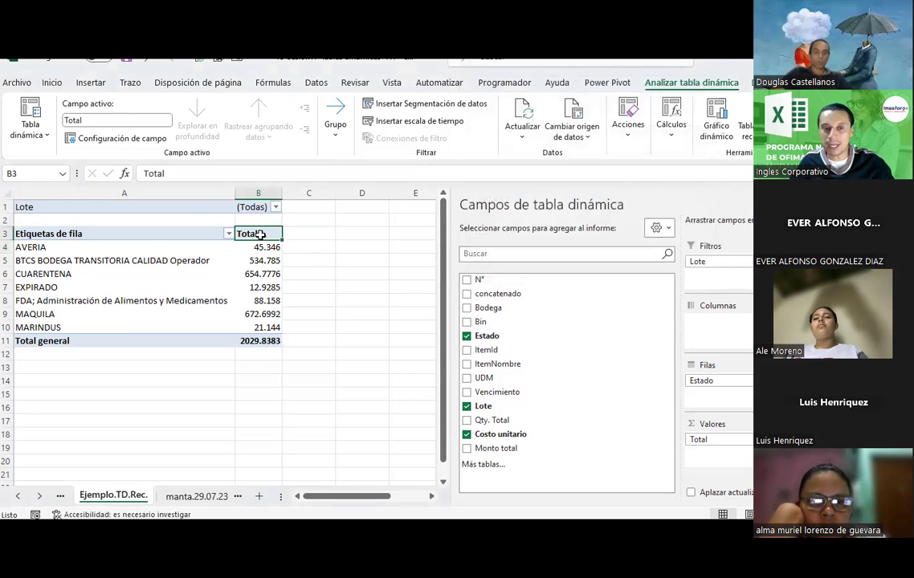
Step: Browse the Mostrar valores como calculation list for Total, then cancel without changes
{"action": "left_click", "coordinate": [120, 139]}
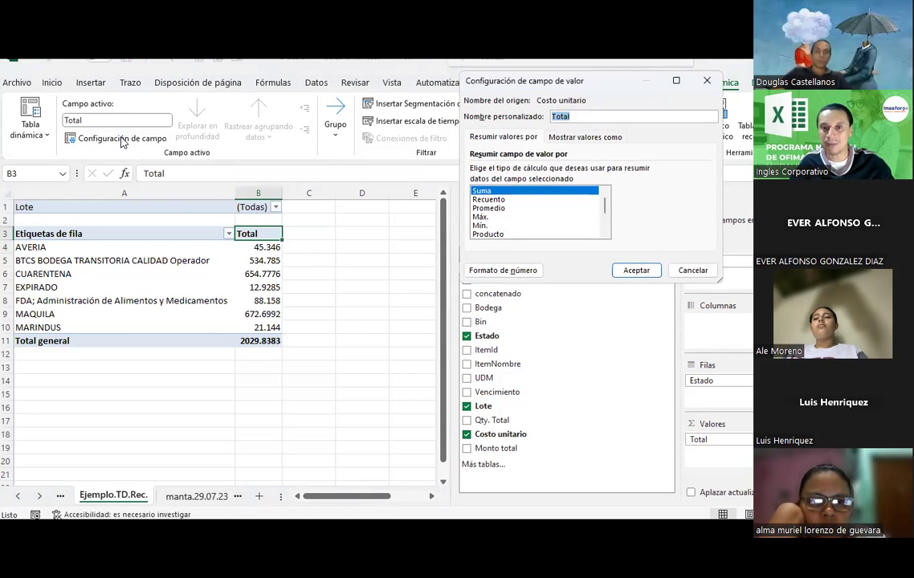
{"action": "left_click", "coordinate": [584, 137]}
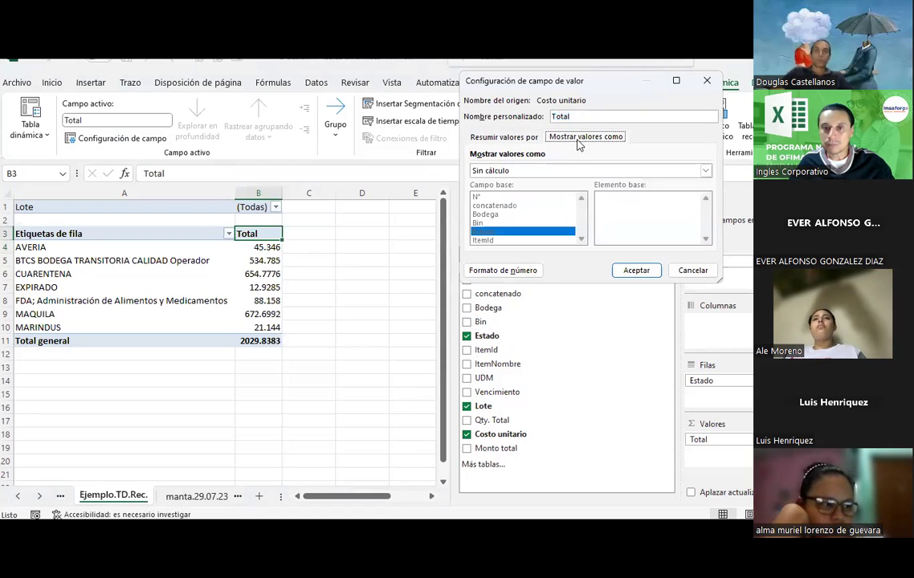
{"action": "left_click", "coordinate": [539, 172]}
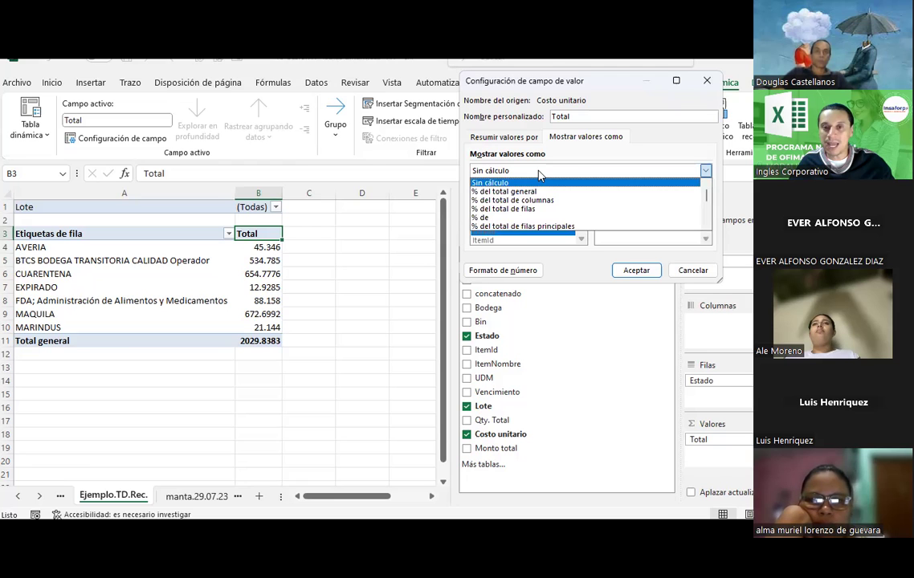
{"action": "scroll", "coordinate": [546, 204], "scroll_direction": "down", "scroll_amount": 1}
{"action": "scroll", "coordinate": [546, 204], "scroll_direction": "down", "scroll_amount": 2}
{"action": "scroll", "coordinate": [546, 204], "scroll_direction": "down", "scroll_amount": 1}
{"action": "scroll", "coordinate": [546, 204], "scroll_direction": "down", "scroll_amount": 4}
{"action": "scroll", "coordinate": [546, 204], "scroll_direction": "down", "scroll_amount": 1}
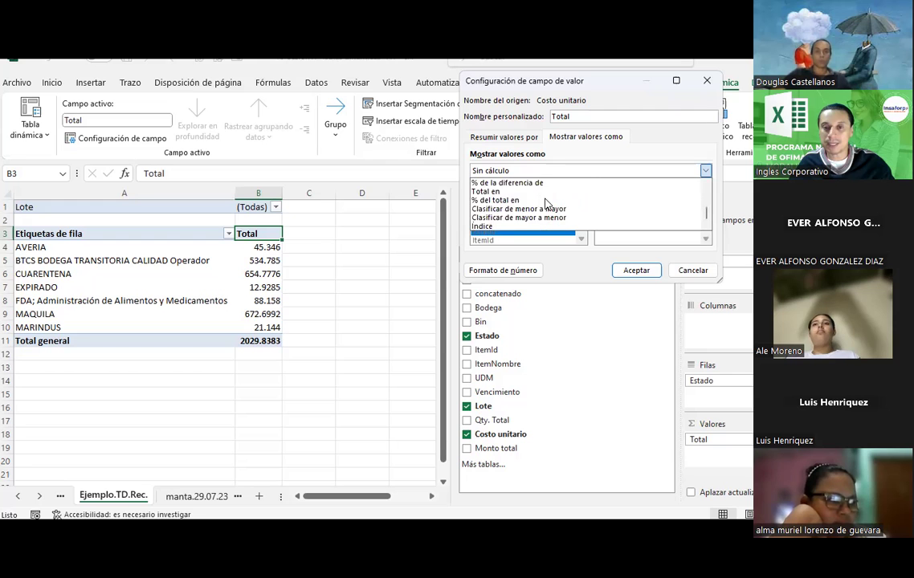
{"action": "left_click", "coordinate": [691, 270]}
{"action": "left_click", "coordinate": [690, 271]}
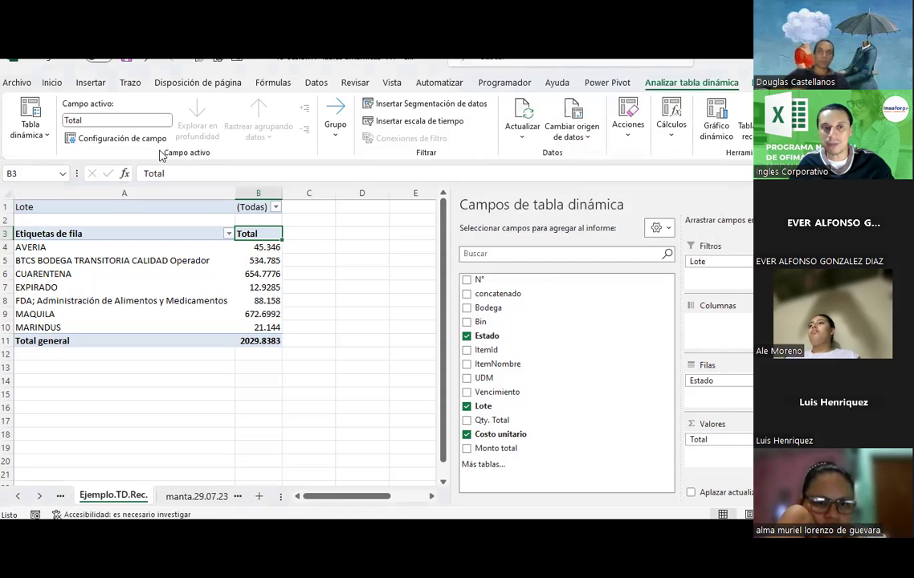
Step: Rename the value field from Total to 'Totales' in the Active Field box
{"action": "left_click", "coordinate": [117, 122]}
{"action": "left_click", "coordinate": [96, 118]}
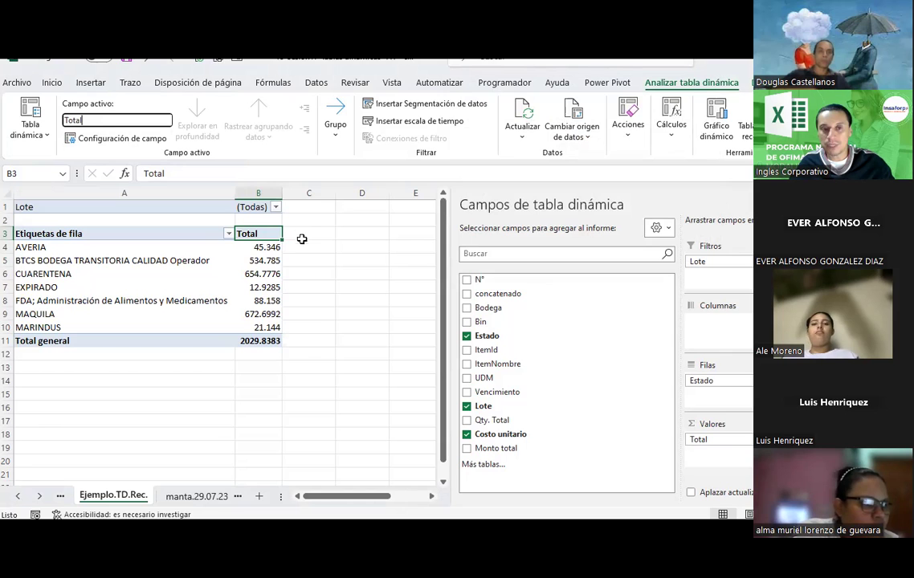
{"action": "left_click", "coordinate": [145, 139]}
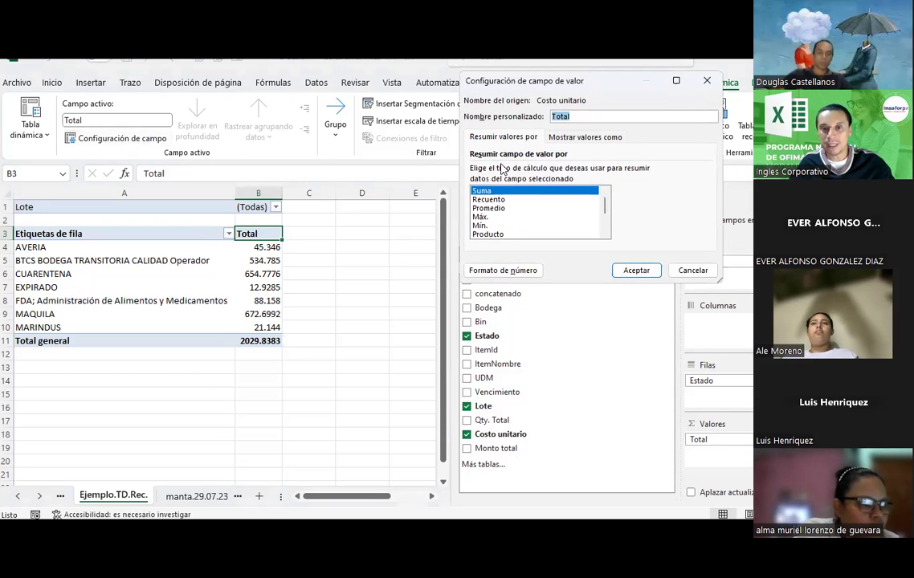
{"action": "left_click", "coordinate": [707, 80]}
{"action": "left_click", "coordinate": [100, 118]}
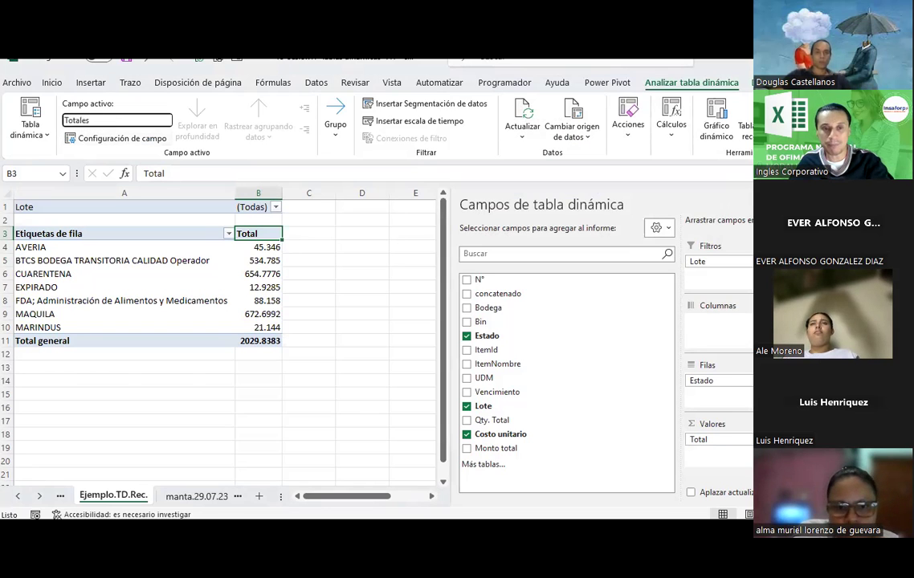
{"action": "key", "text": "Return"}
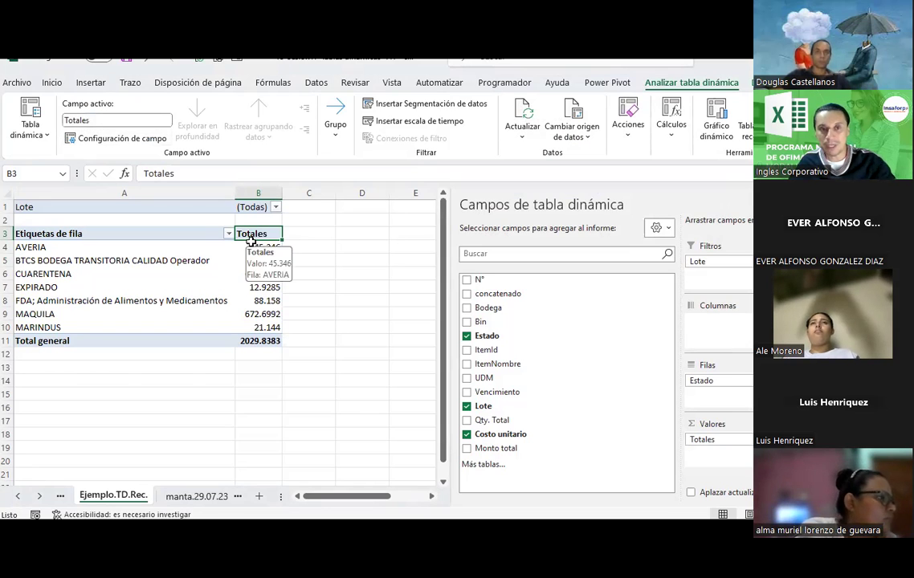
{"action": "left_click", "coordinate": [99, 121]}
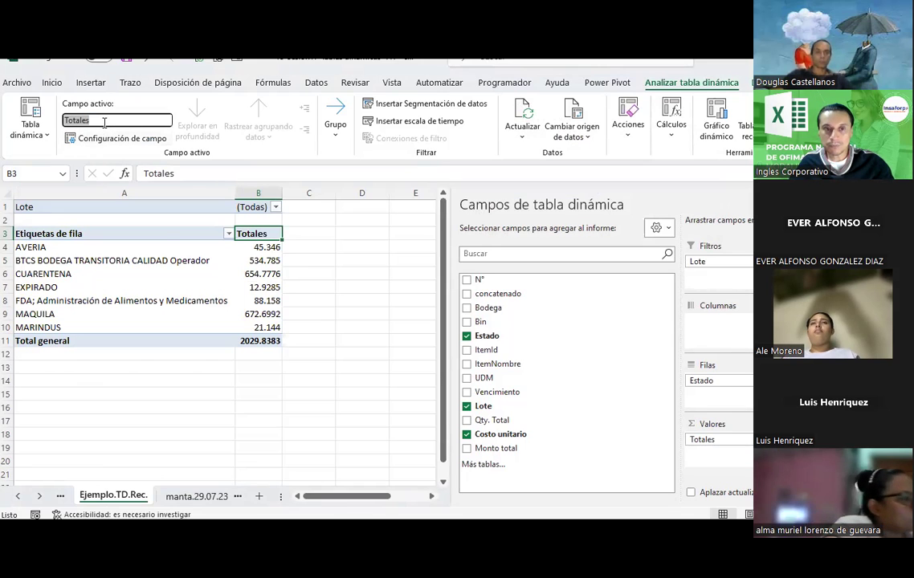
Step: With AVERIA selected, peek at Cálculos > Campos, elementos y conjuntos, then dismiss it
{"action": "left_click", "coordinate": [93, 249]}
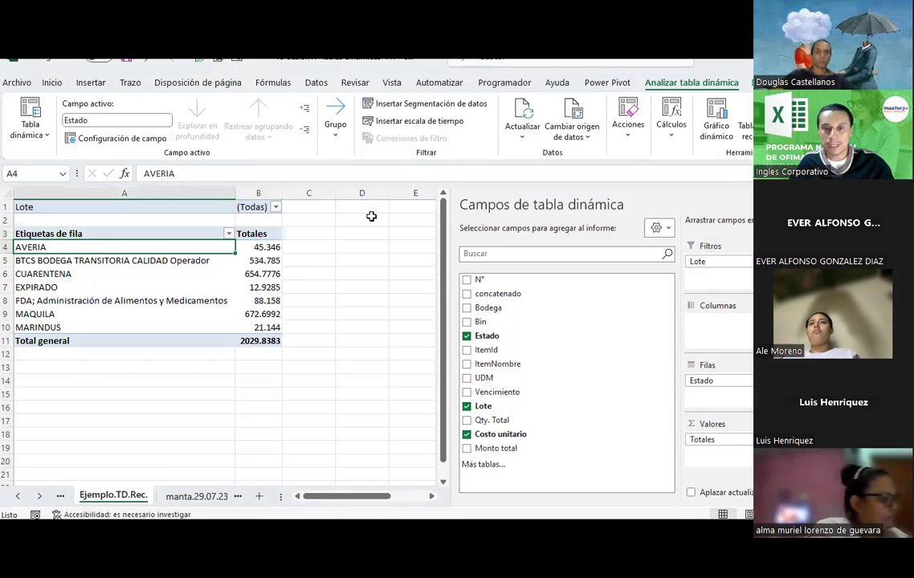
{"action": "left_click", "coordinate": [672, 139]}
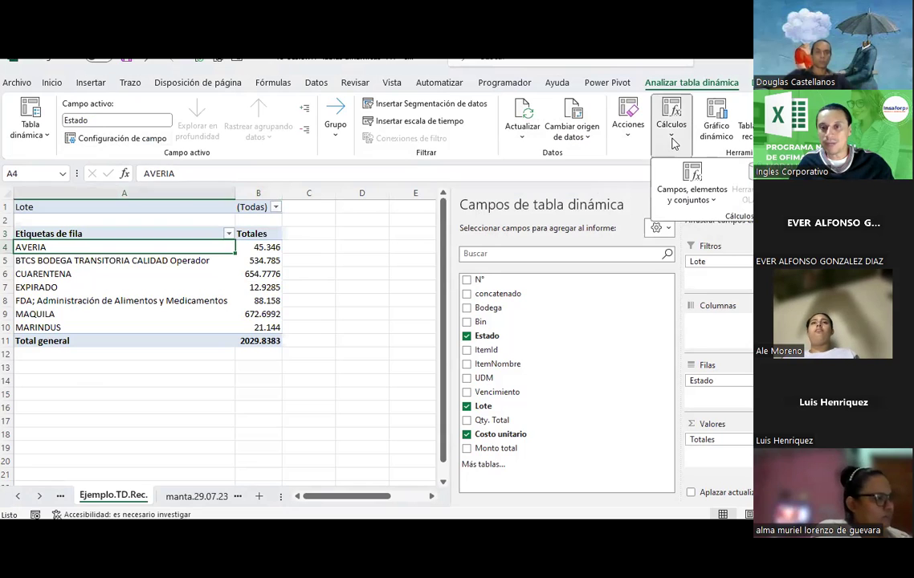
{"action": "left_click", "coordinate": [714, 202]}
{"action": "key", "text": "Escape"}
{"action": "key", "text": "Escape"}
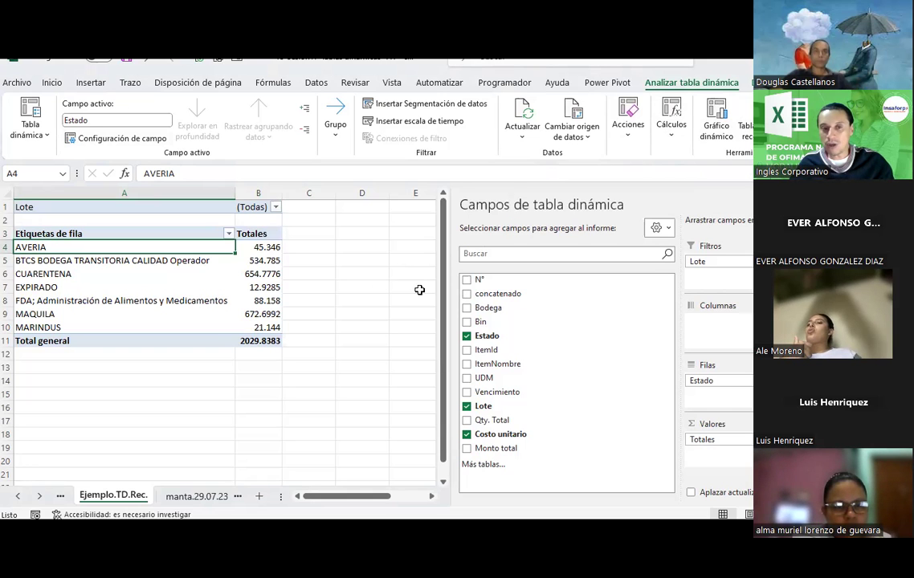
Step: Apply the green Medium PivotTable style from the Diseño gallery and show the Subtotales options
{"action": "left_click", "coordinate": [771, 82]}
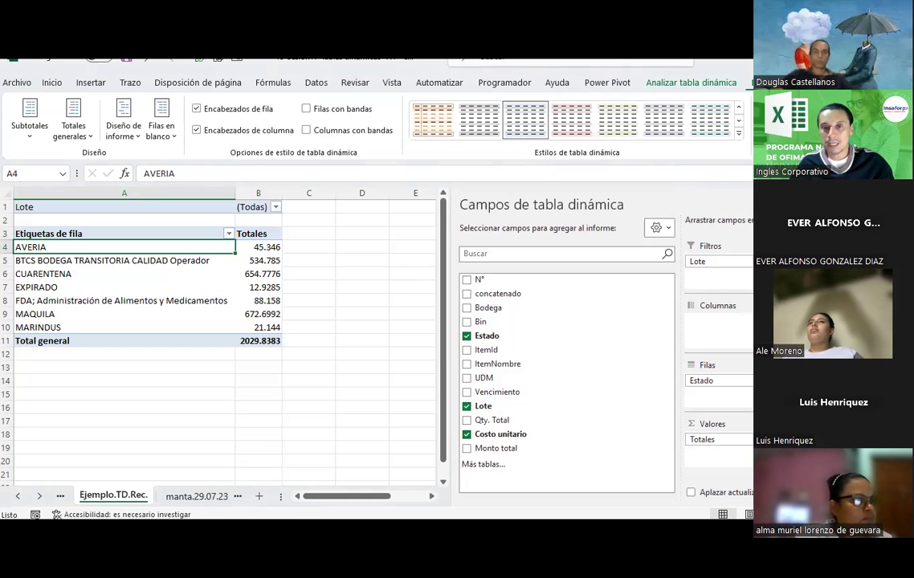
{"action": "left_click", "coordinate": [738, 134]}
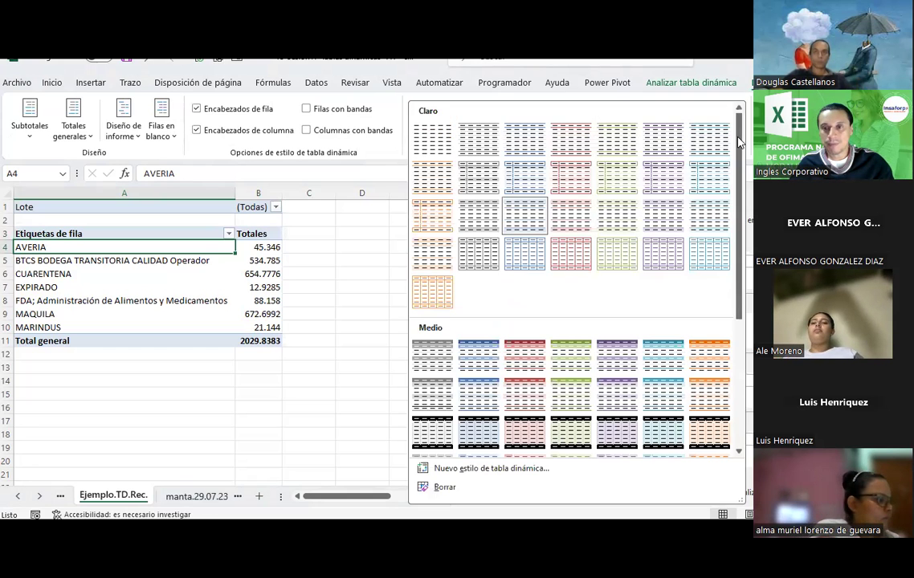
{"action": "left_click", "coordinate": [580, 364]}
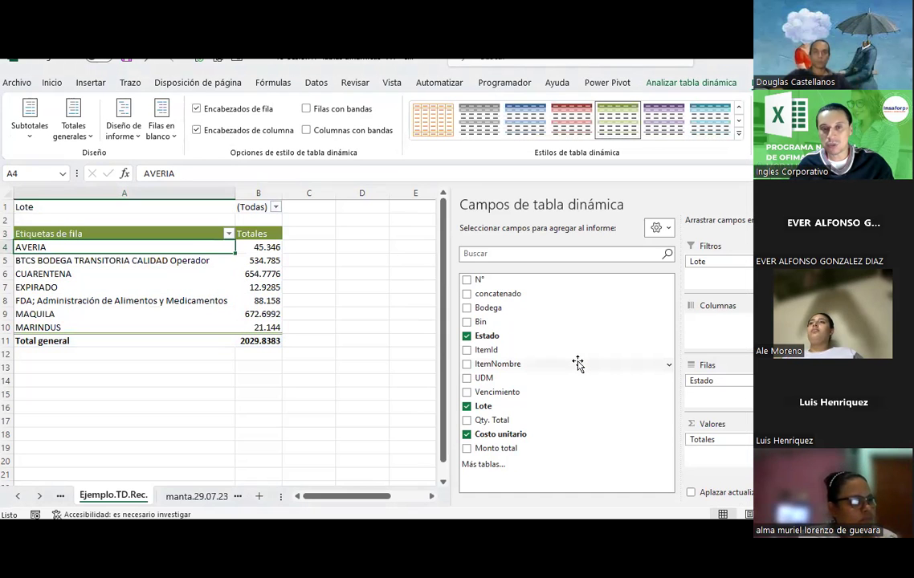
{"action": "left_click", "coordinate": [29, 135]}
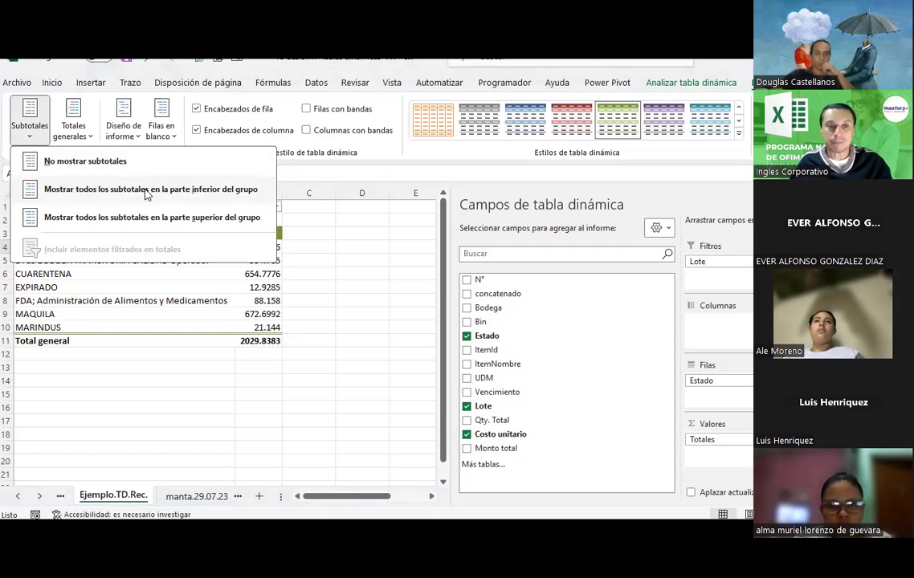
{"action": "left_click", "coordinate": [88, 135]}
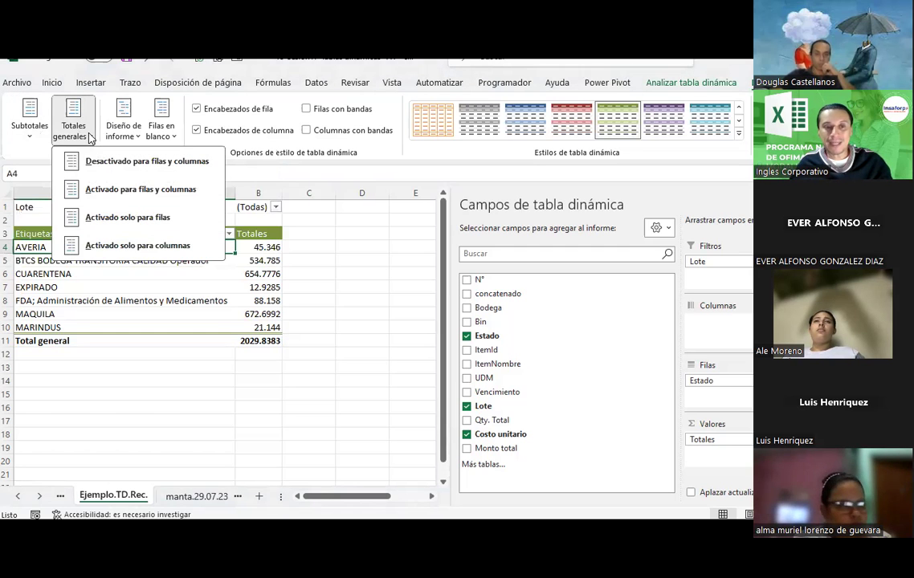
{"action": "left_click", "coordinate": [141, 136]}
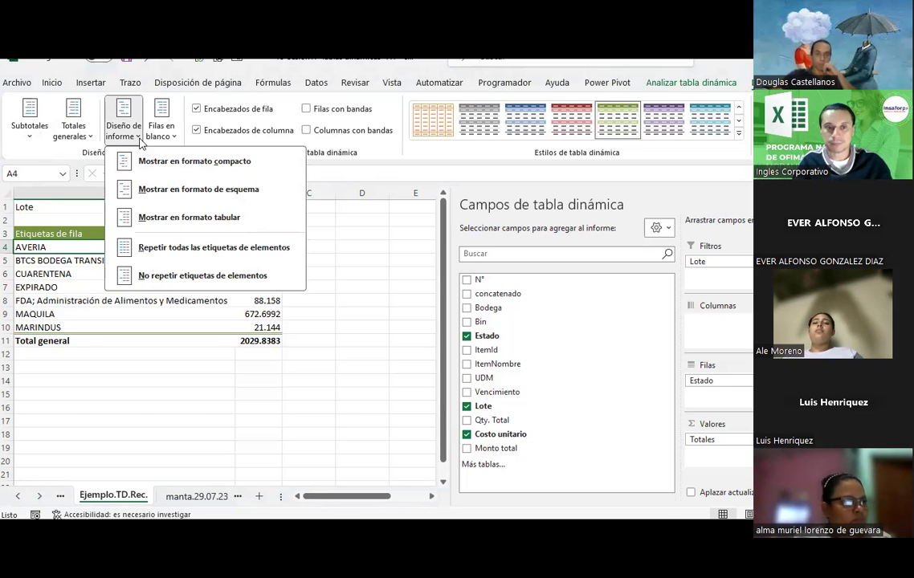
{"action": "left_click", "coordinate": [165, 138]}
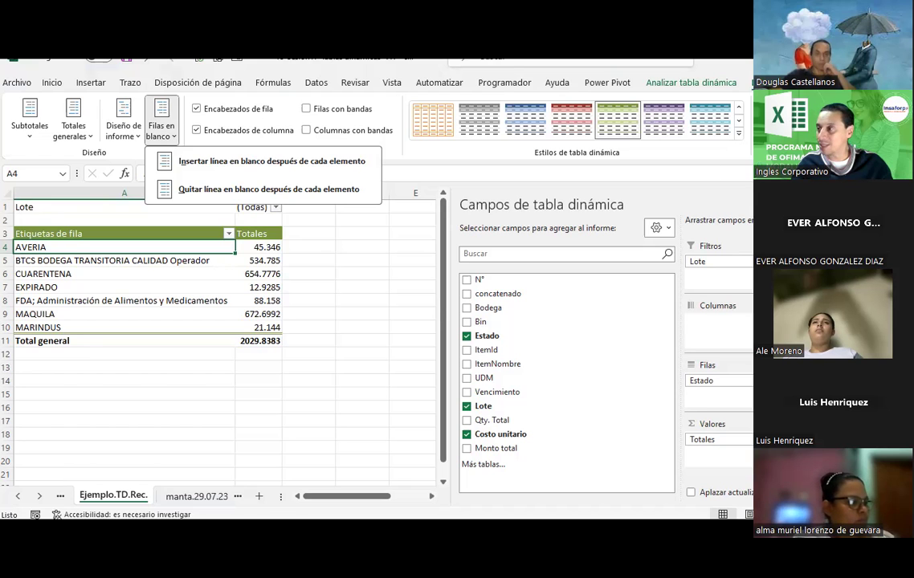
{"action": "key", "text": "Escape"}
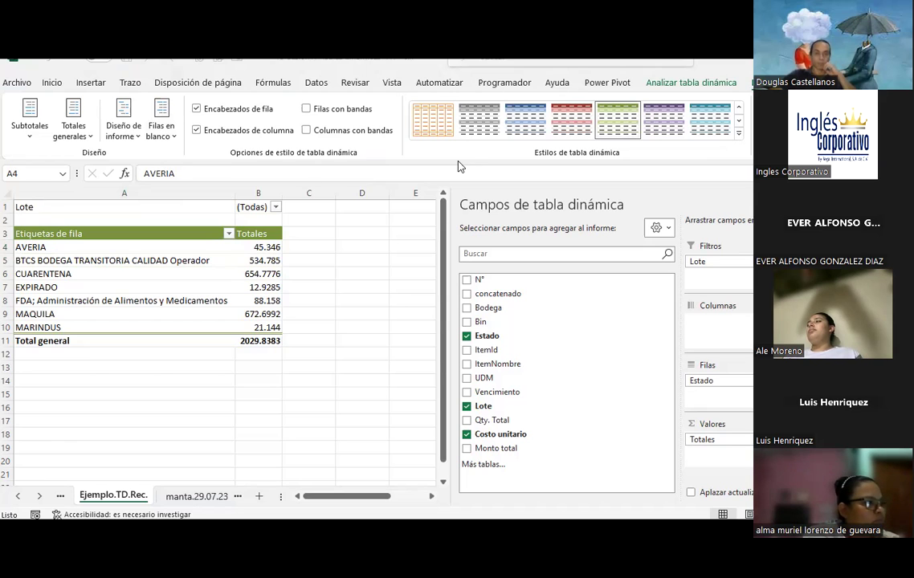
{"action": "key", "text": "alt+Tab"}
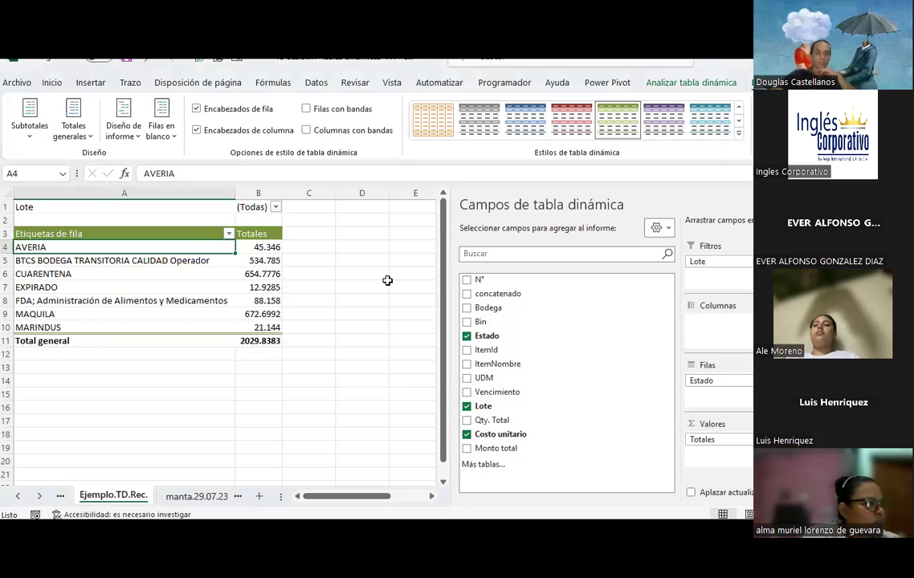
Step: Move between the Ejp.TD.Rec., Ejemplo.TD.Rec., TD and Portada sheet tabs, ending on Ejp.TD.Rec
{"action": "left_click", "coordinate": [59, 496]}
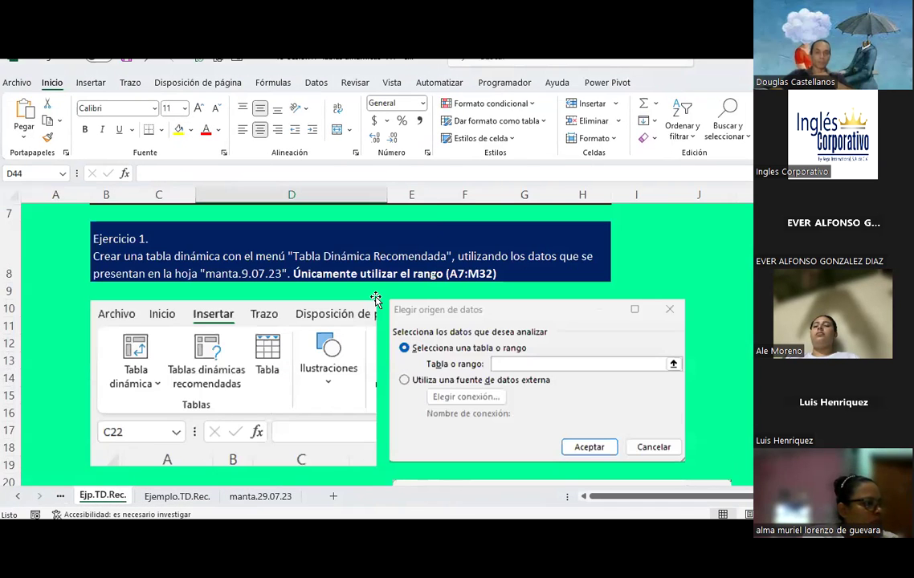
{"action": "scroll", "coordinate": [375, 299], "scroll_direction": "down", "scroll_amount": 4}
{"action": "scroll", "coordinate": [375, 299], "scroll_direction": "down", "scroll_amount": 4}
{"action": "scroll", "coordinate": [375, 299], "scroll_direction": "down", "scroll_amount": 3}
{"action": "scroll", "coordinate": [375, 296], "scroll_direction": "down", "scroll_amount": 1}
{"action": "scroll", "coordinate": [375, 296], "scroll_direction": "down", "scroll_amount": 2}
{"action": "scroll", "coordinate": [375, 296], "scroll_direction": "up", "scroll_amount": 2}
{"action": "left_click", "coordinate": [176, 496]}
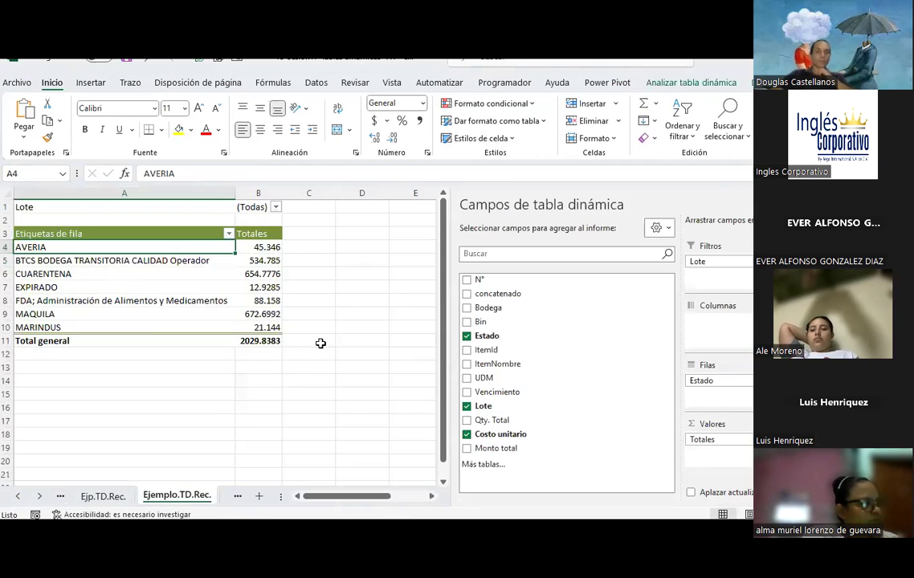
{"action": "left_click", "coordinate": [18, 496]}
{"action": "left_click", "coordinate": [18, 496]}
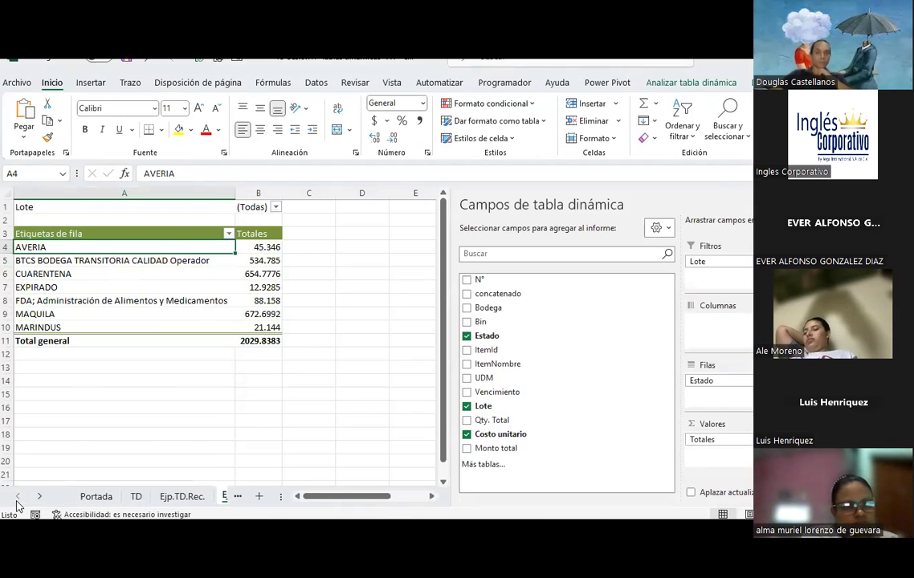
{"action": "left_click", "coordinate": [135, 497]}
{"action": "left_click", "coordinate": [181, 496]}
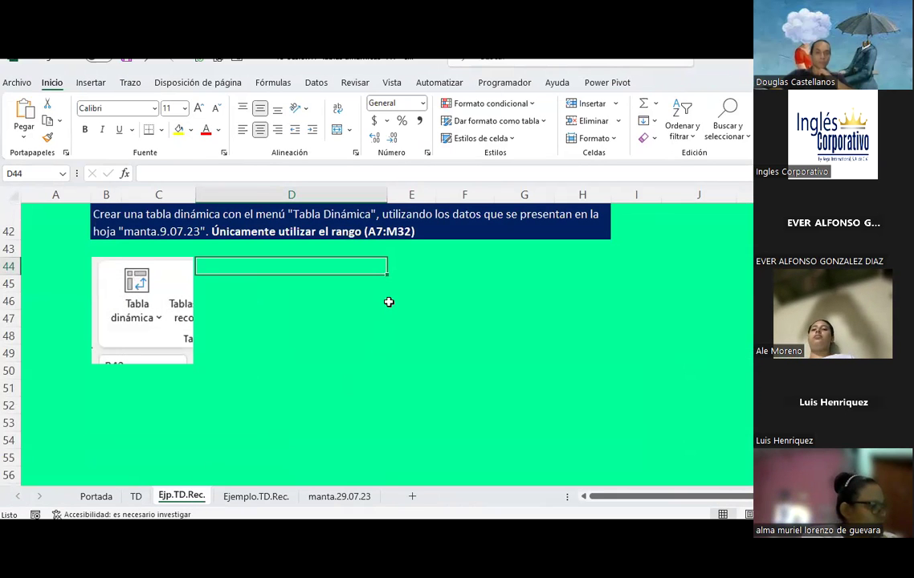
Step: Scroll the Ejp.TD.Rec. sheet to Ejercicio 1's instructions for the manta.9.07.23 A7:M32 range
{"action": "scroll", "coordinate": [390, 316], "scroll_direction": "up", "scroll_amount": 6}
{"action": "scroll", "coordinate": [388, 302], "scroll_direction": "up", "scroll_amount": 4}
{"action": "scroll", "coordinate": [389, 302], "scroll_direction": "up", "scroll_amount": 4}
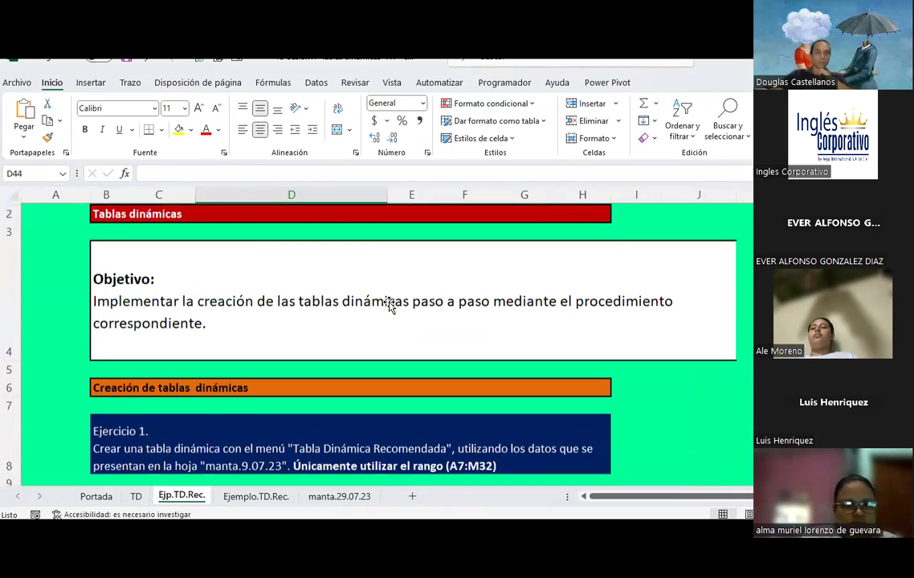
{"action": "scroll", "coordinate": [389, 303], "scroll_direction": "down", "scroll_amount": 3}
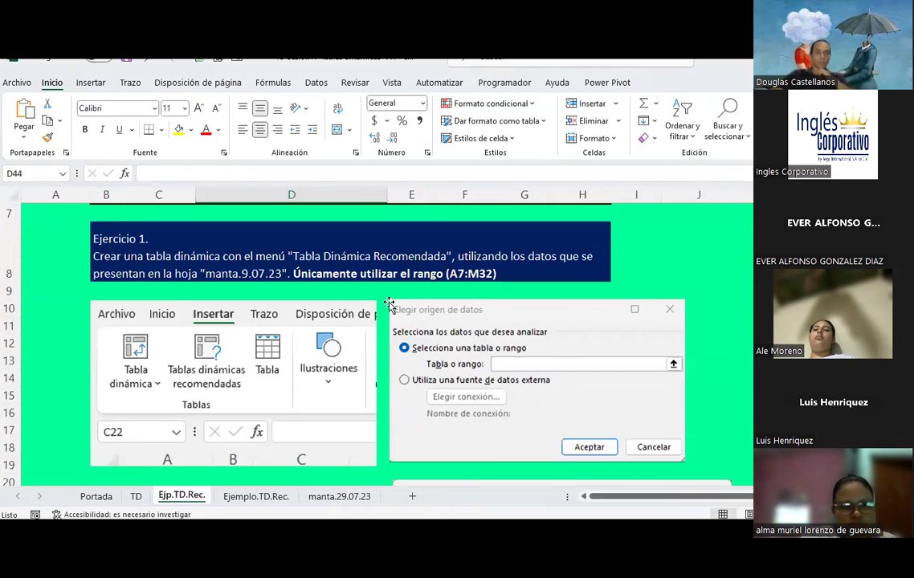
{"action": "scroll", "coordinate": [388, 304], "scroll_direction": "down", "scroll_amount": 2}
{"action": "scroll", "coordinate": [388, 304], "scroll_direction": "down", "scroll_amount": 3}
{"action": "scroll", "coordinate": [389, 304], "scroll_direction": "down", "scroll_amount": 4}
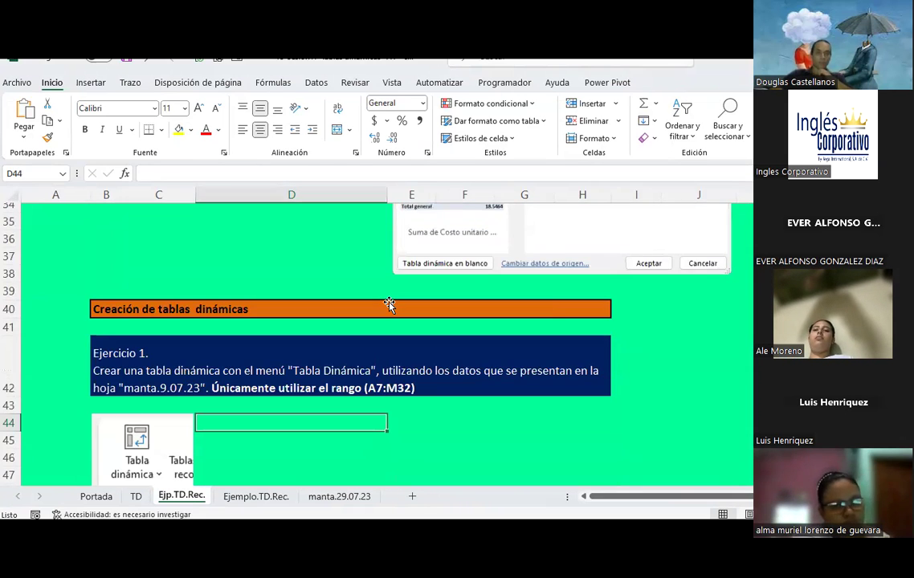
{"action": "scroll", "coordinate": [389, 303], "scroll_direction": "down", "scroll_amount": 2}
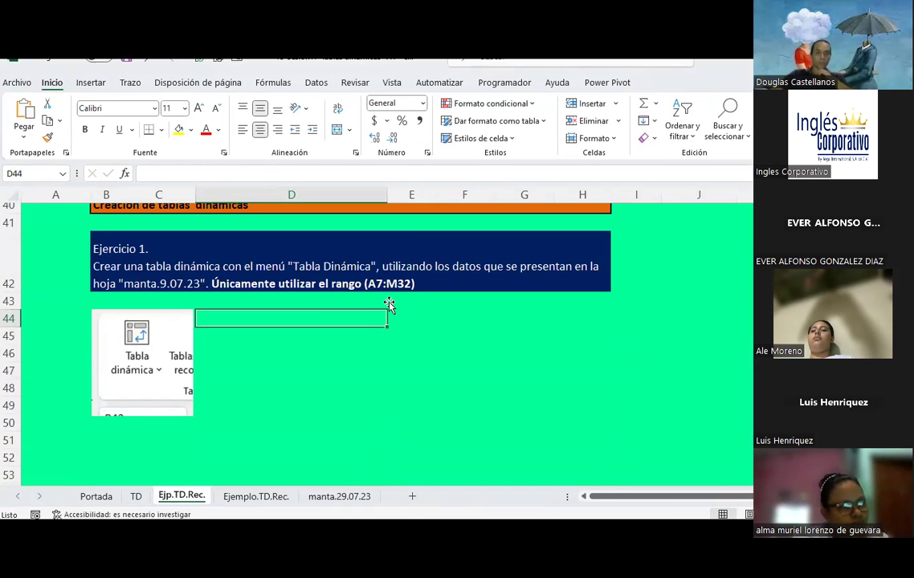
{"action": "scroll", "coordinate": [389, 303], "scroll_direction": "down", "scroll_amount": 1}
{"action": "scroll", "coordinate": [389, 303], "scroll_direction": "up", "scroll_amount": 1}
{"action": "scroll", "coordinate": [389, 303], "scroll_direction": "up", "scroll_amount": 7}
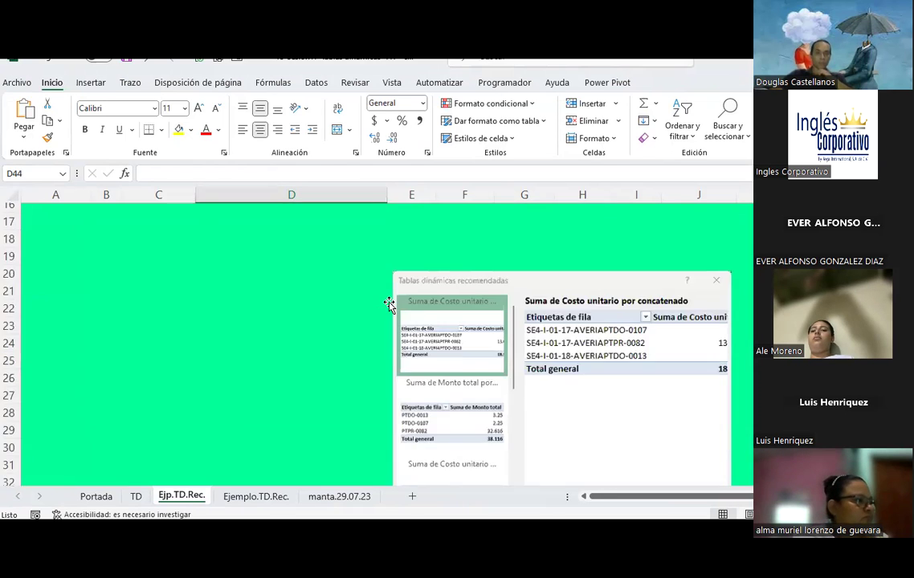
{"action": "scroll", "coordinate": [389, 304], "scroll_direction": "up", "scroll_amount": 5}
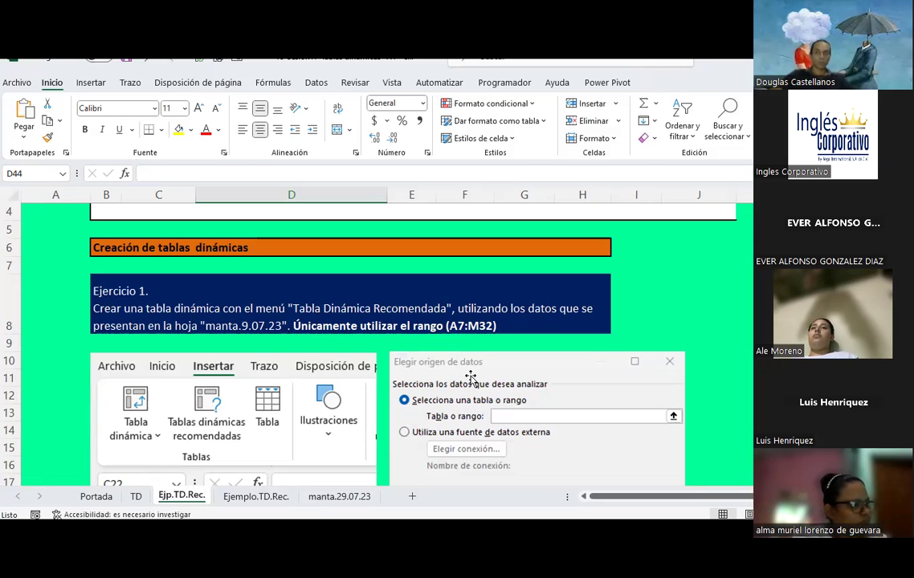
Step: On manta.29.07.23, select header cell A7 and row 32, the last data row of A7:M32
{"action": "left_click", "coordinate": [329, 497]}
{"action": "scroll", "coordinate": [267, 346], "scroll_direction": "up", "scroll_amount": 7}
{"action": "scroll", "coordinate": [265, 343], "scroll_direction": "up", "scroll_amount": 3}
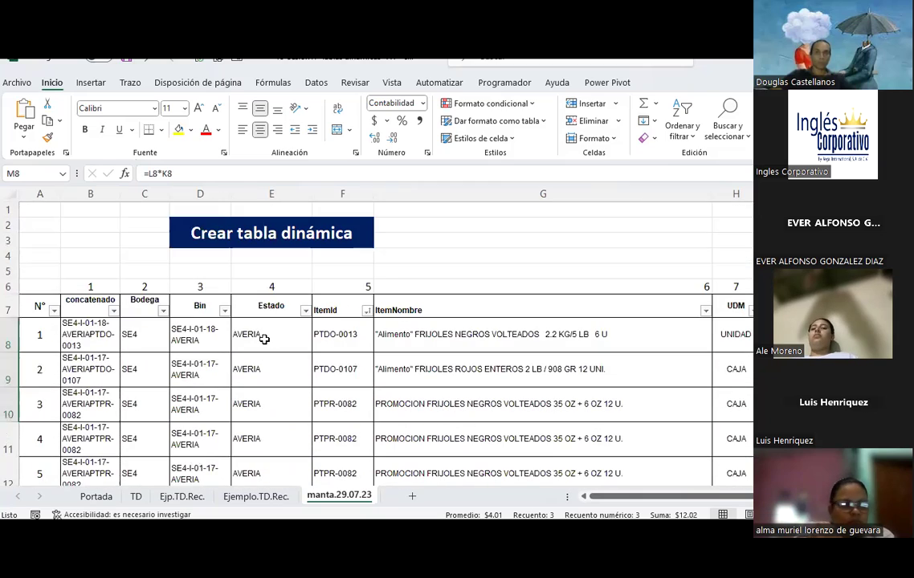
{"action": "left_click", "coordinate": [30, 312]}
{"action": "scroll", "coordinate": [41, 330], "scroll_direction": "down", "scroll_amount": 4}
{"action": "scroll", "coordinate": [57, 353], "scroll_direction": "down", "scroll_amount": 2}
{"action": "scroll", "coordinate": [71, 377], "scroll_direction": "down", "scroll_amount": 2}
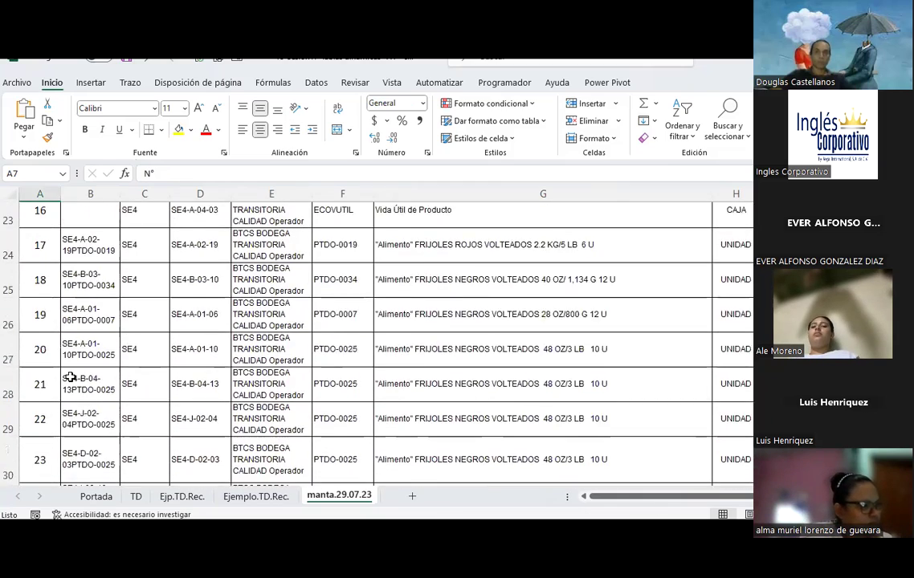
{"action": "scroll", "coordinate": [70, 378], "scroll_direction": "down", "scroll_amount": 2}
{"action": "left_click", "coordinate": [10, 354]}
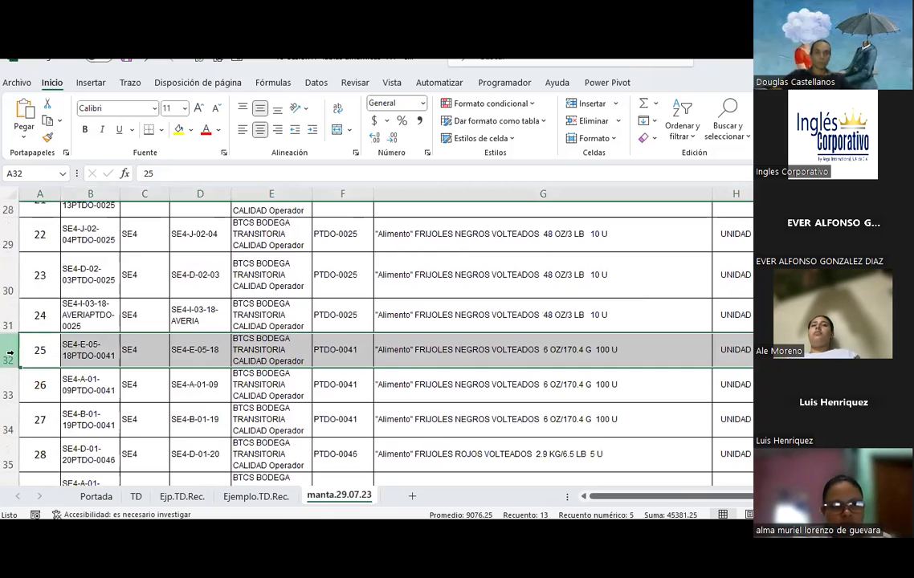
{"action": "mouse_move", "coordinate": [653, 495]}
{"action": "left_mouse_down"}
{"action": "mouse_move", "coordinate": [702, 495]}
{"action": "mouse_move", "coordinate": [409, 410]}
{"action": "left_mouse_up"}
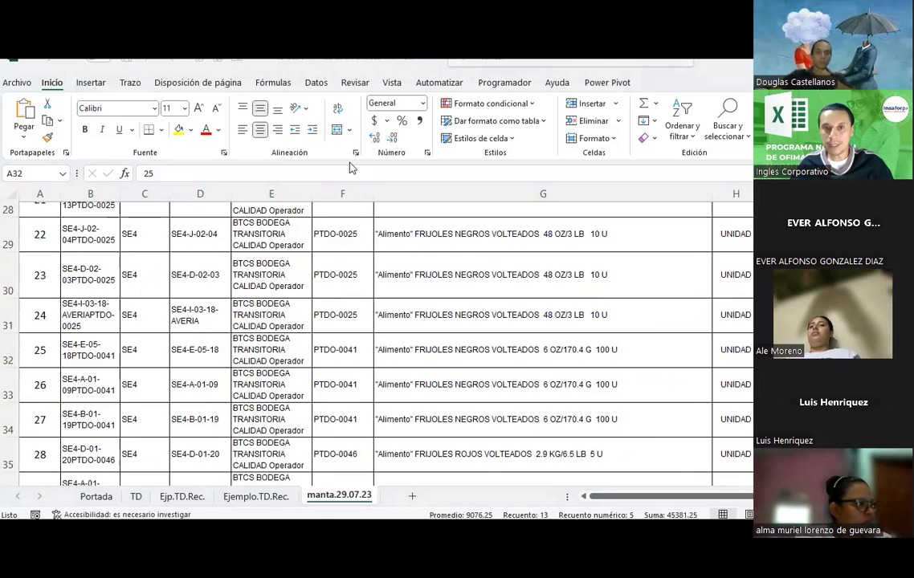
Step: Return via Ejemplo.TD.Rec. to the Ejp.TD.Rec. sheet's Ejercicio 1 and select cell J8
{"action": "left_click", "coordinate": [253, 498]}
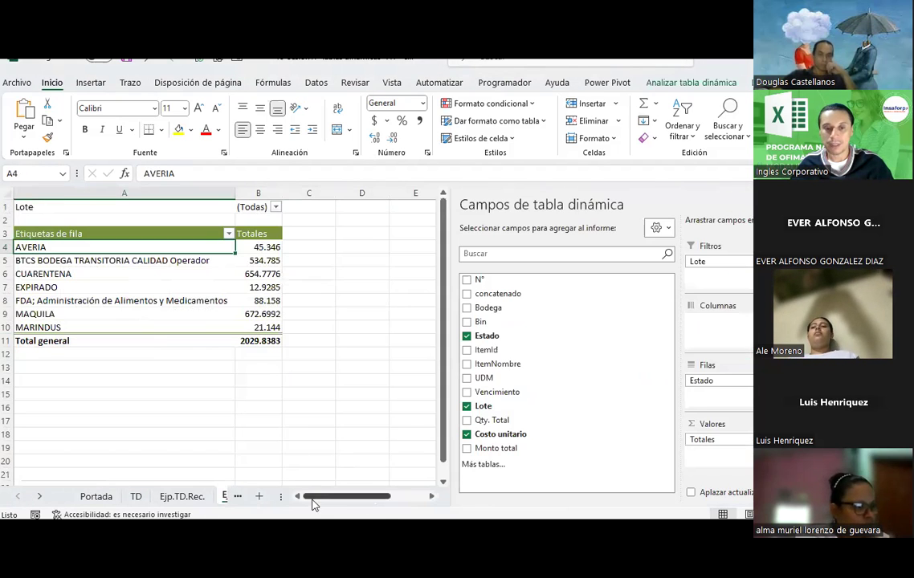
{"action": "left_click", "coordinate": [104, 495]}
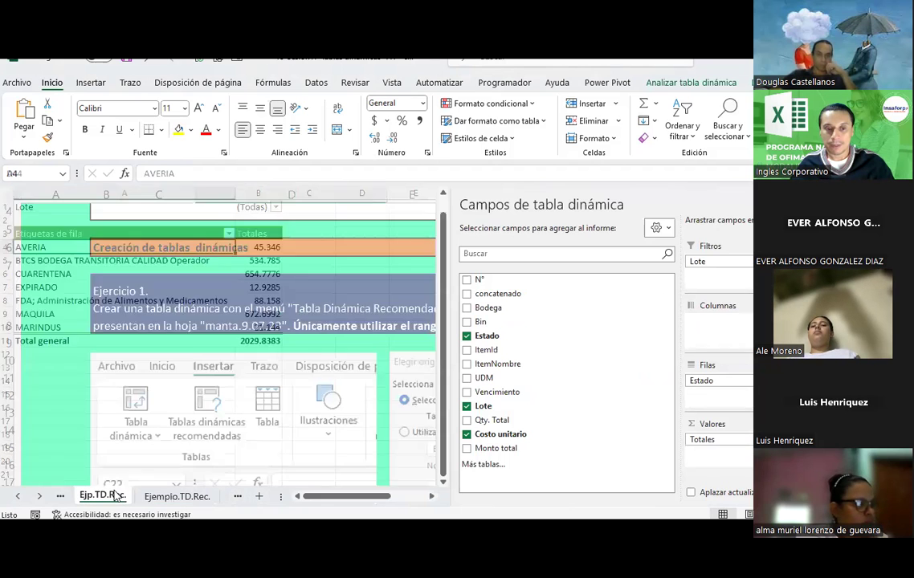
{"action": "scroll", "coordinate": [474, 307], "scroll_direction": "up", "scroll_amount": 1}
{"action": "scroll", "coordinate": [514, 315], "scroll_direction": "down", "scroll_amount": 1}
{"action": "left_click", "coordinate": [722, 302]}
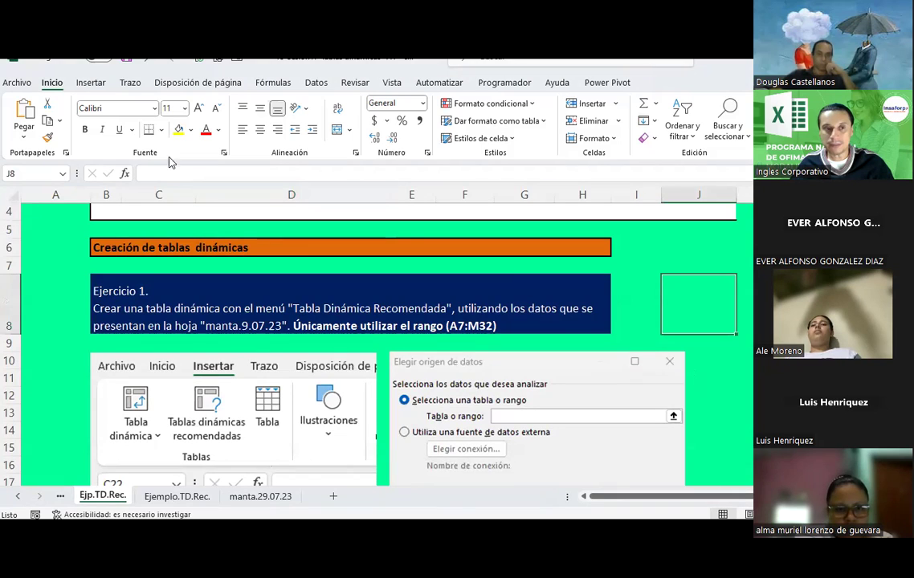
Step: Try a recommended PivotTable from manta.29.07.23!A7:L32; no recommendations are offered
{"action": "left_click", "coordinate": [96, 83]}
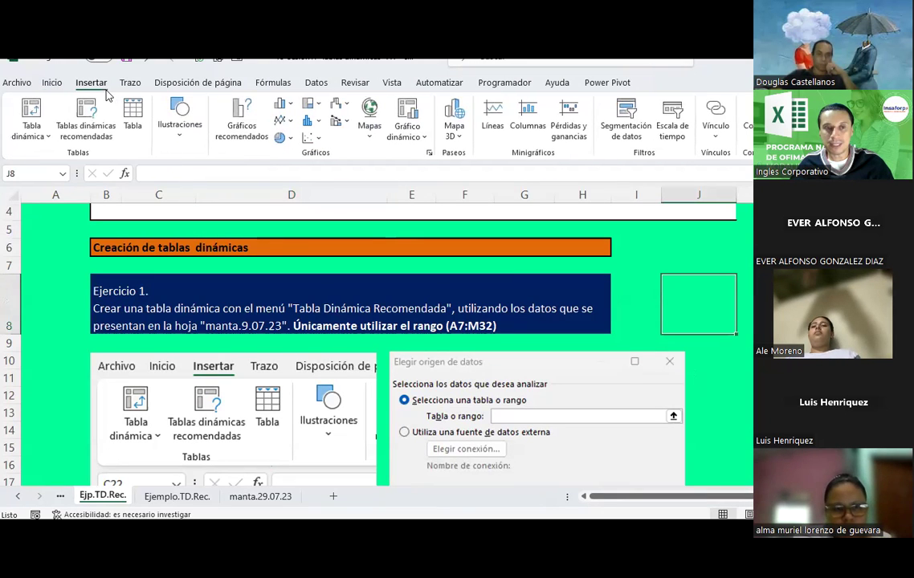
{"action": "left_click", "coordinate": [86, 137]}
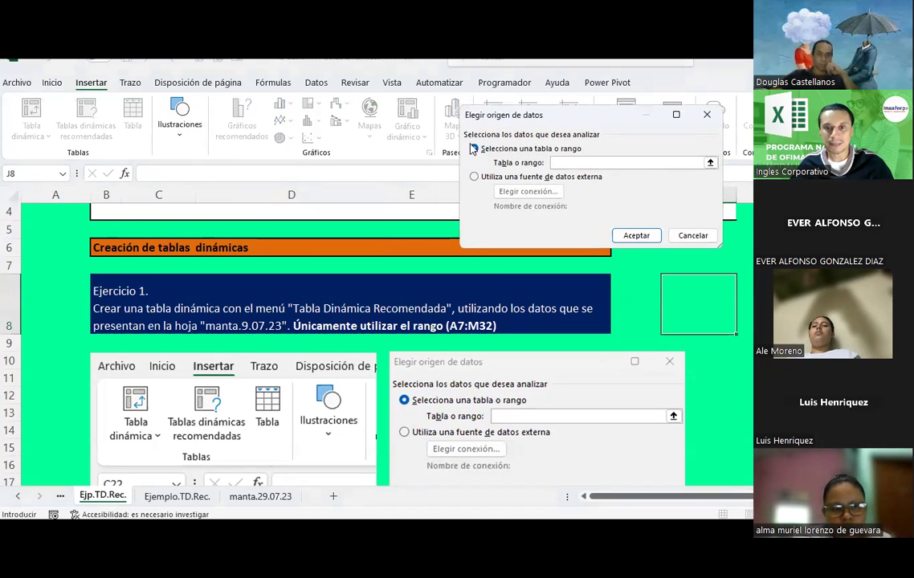
{"action": "left_click_drag", "start_coordinate": [465, 127], "coordinate": [294, 129]}
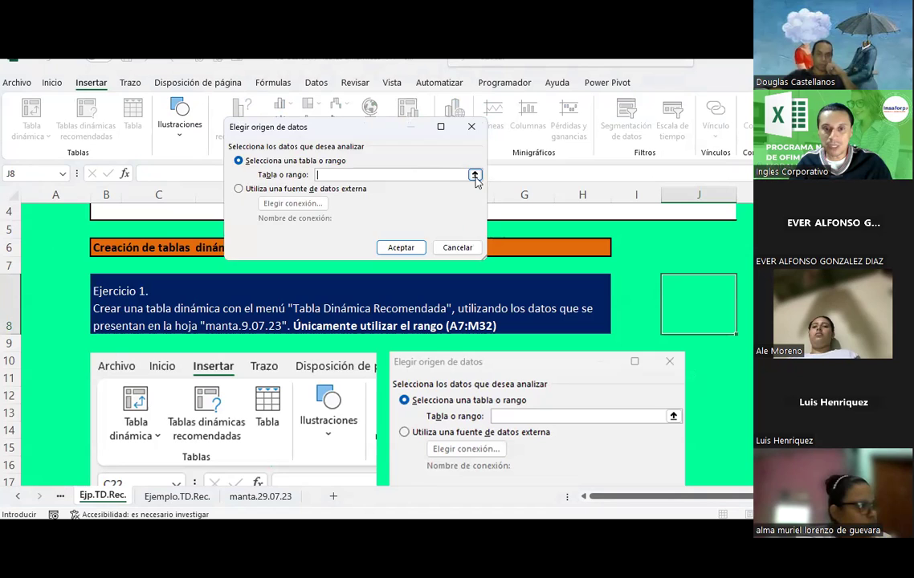
{"action": "left_click", "coordinate": [474, 176]}
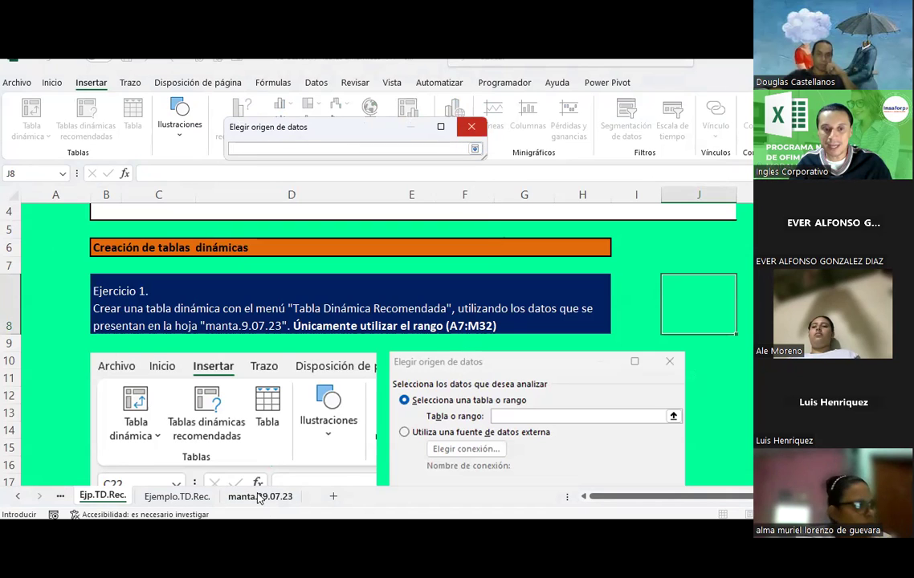
{"action": "left_click", "coordinate": [259, 497]}
{"action": "scroll", "coordinate": [218, 271], "scroll_direction": "up", "scroll_amount": 4}
{"action": "scroll", "coordinate": [217, 269], "scroll_direction": "up", "scroll_amount": 3}
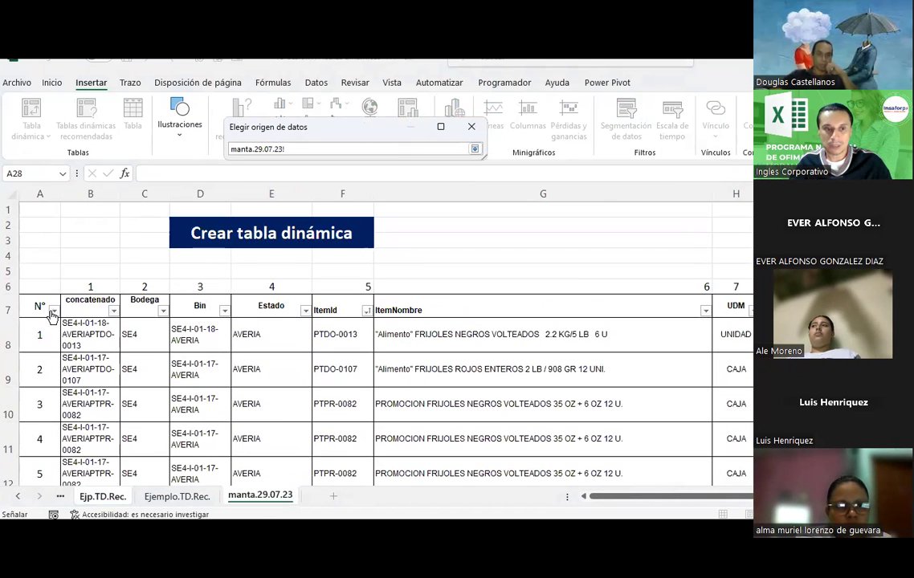
{"action": "mouse_move", "coordinate": [32, 306]}
{"action": "left_mouse_down"}
{"action": "mouse_move", "coordinate": [744, 382]}
{"action": "mouse_move", "coordinate": [720, 500]}
{"action": "left_mouse_up"}
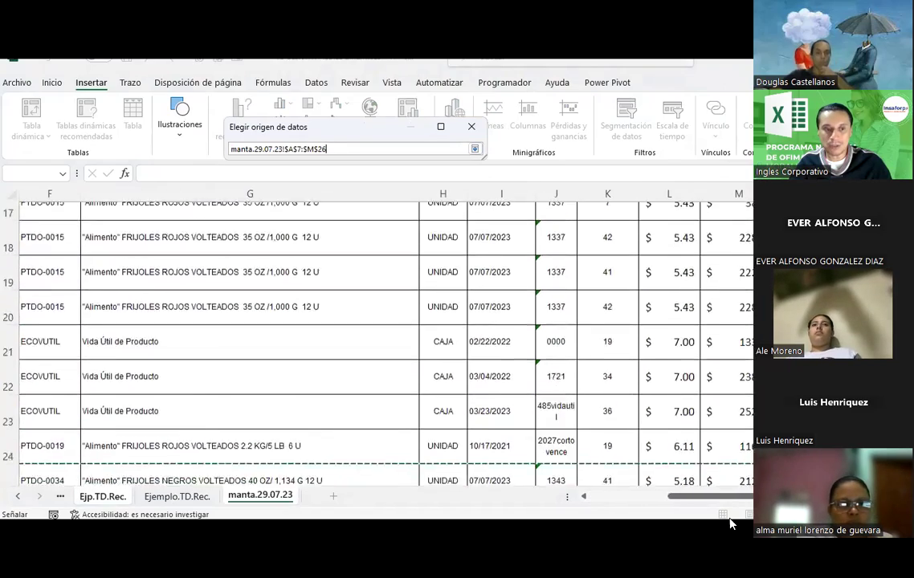
{"action": "left_click_drag", "start_coordinate": [720, 500], "coordinate": [674, 309]}
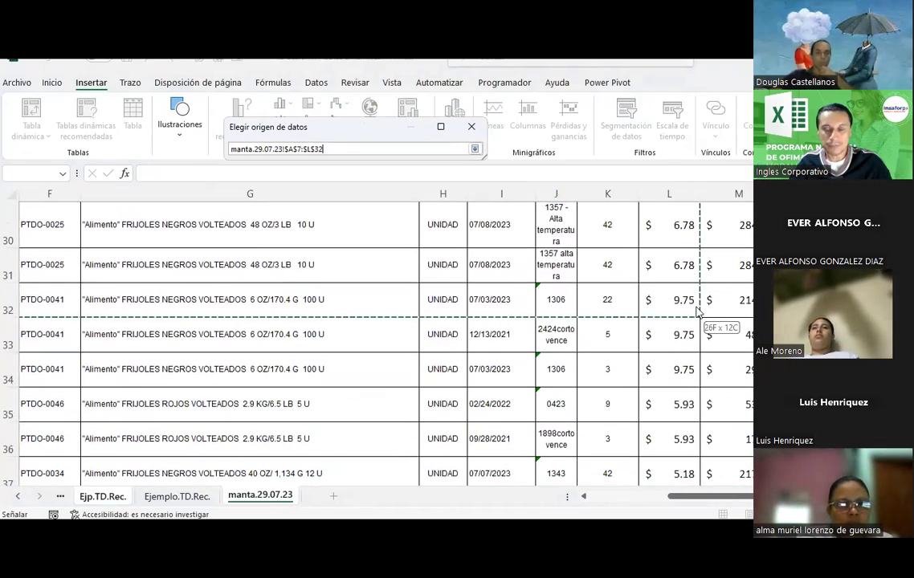
{"action": "left_click", "coordinate": [474, 148]}
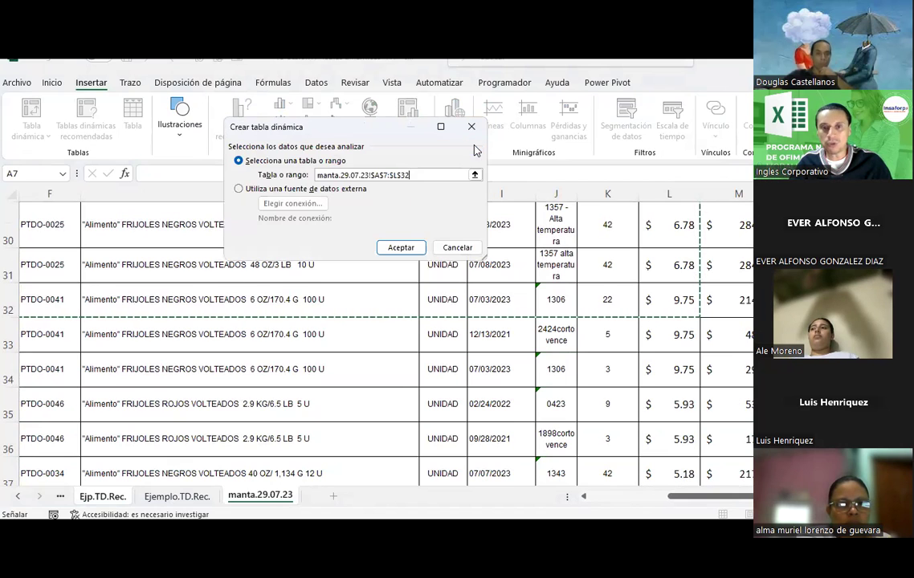
{"action": "left_click", "coordinate": [400, 249]}
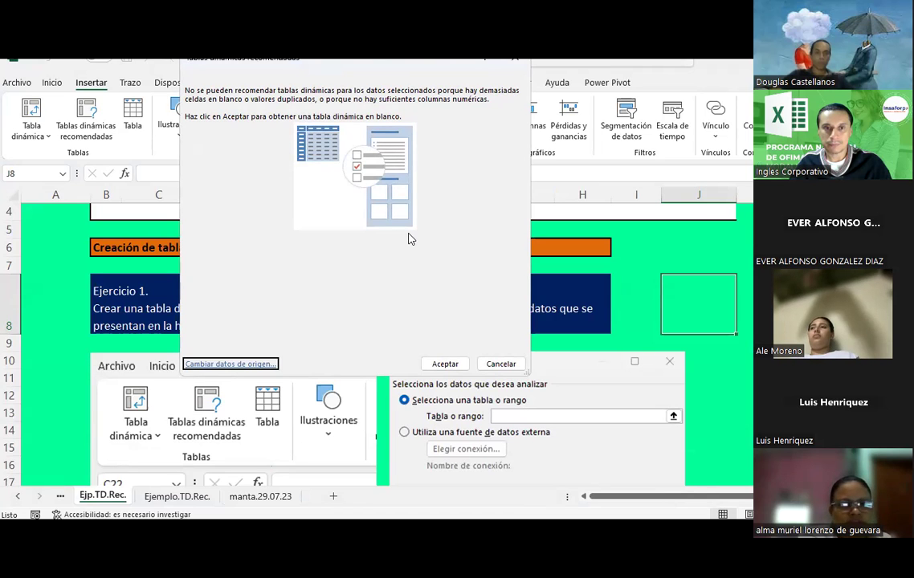
{"action": "left_click", "coordinate": [498, 365]}
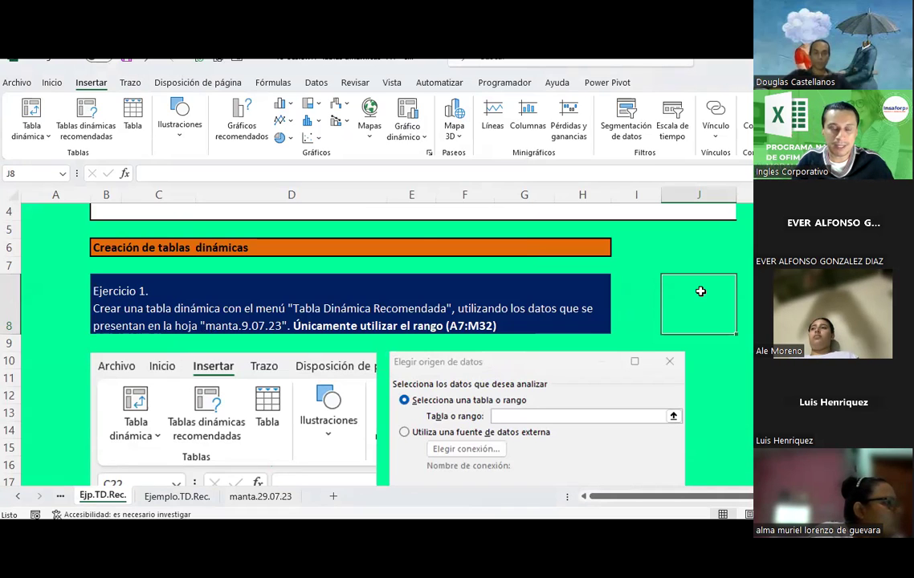
Step: Reselect manta.29.07.23!A7:L32 as the source and accept a blank PivotTable on a new sheet
{"action": "left_click", "coordinate": [85, 122]}
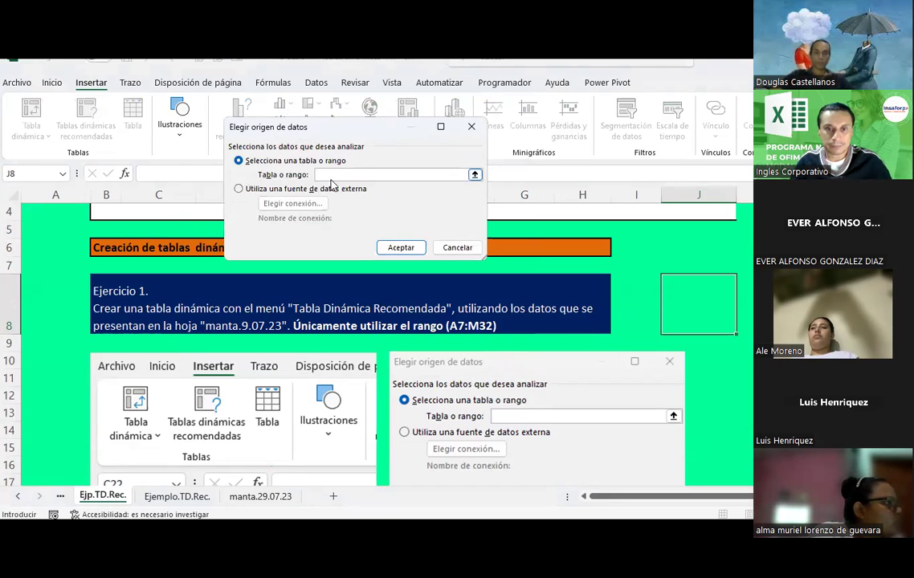
{"action": "left_click", "coordinate": [475, 176]}
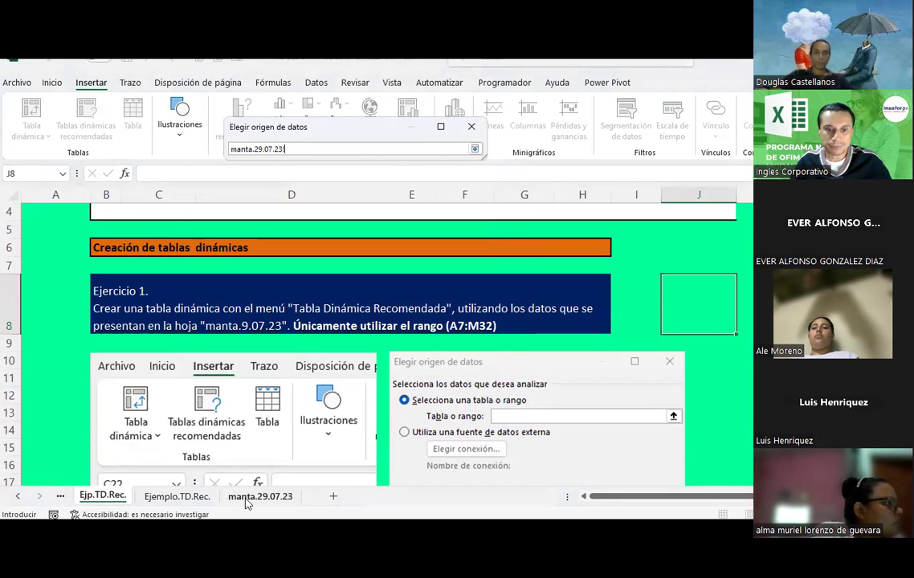
{"action": "left_click", "coordinate": [251, 497]}
{"action": "scroll", "coordinate": [193, 345], "scroll_direction": "up", "scroll_amount": 6}
{"action": "scroll", "coordinate": [433, 357], "scroll_direction": "up", "scroll_amount": 4}
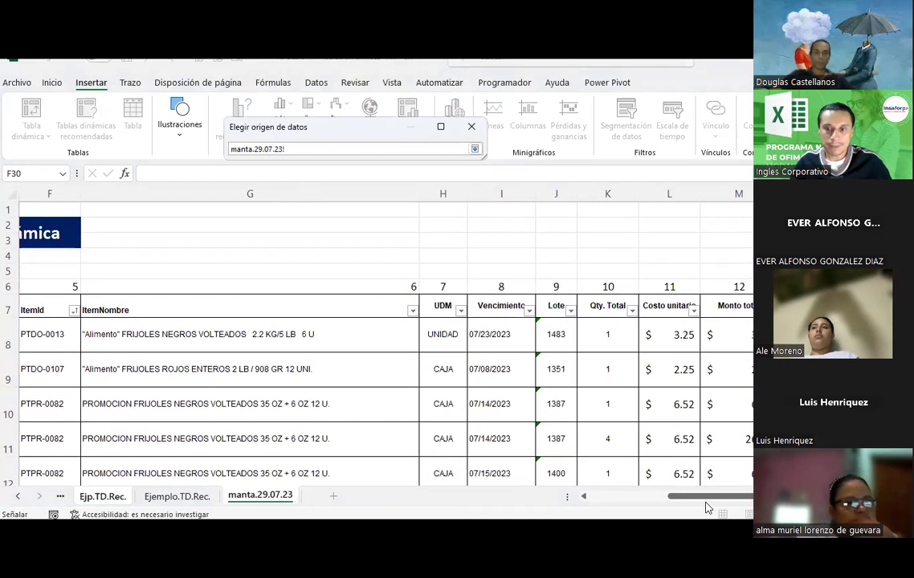
{"action": "scroll", "coordinate": [137, 312], "scroll_direction": "left", "scroll_amount": 3}
{"action": "left_click_drag", "start_coordinate": [36, 303], "coordinate": [763, 410]}
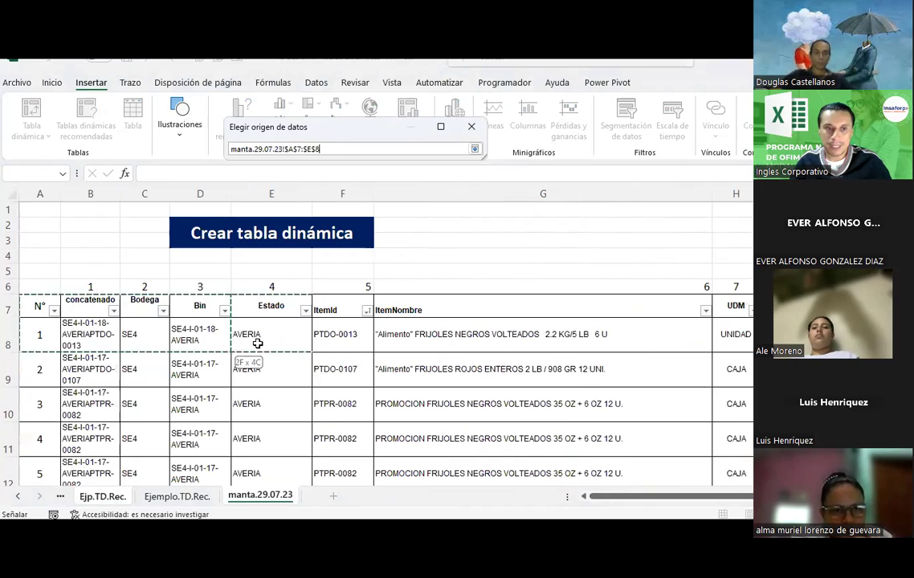
{"action": "left_click_drag", "start_coordinate": [747, 482], "coordinate": [747, 378]}
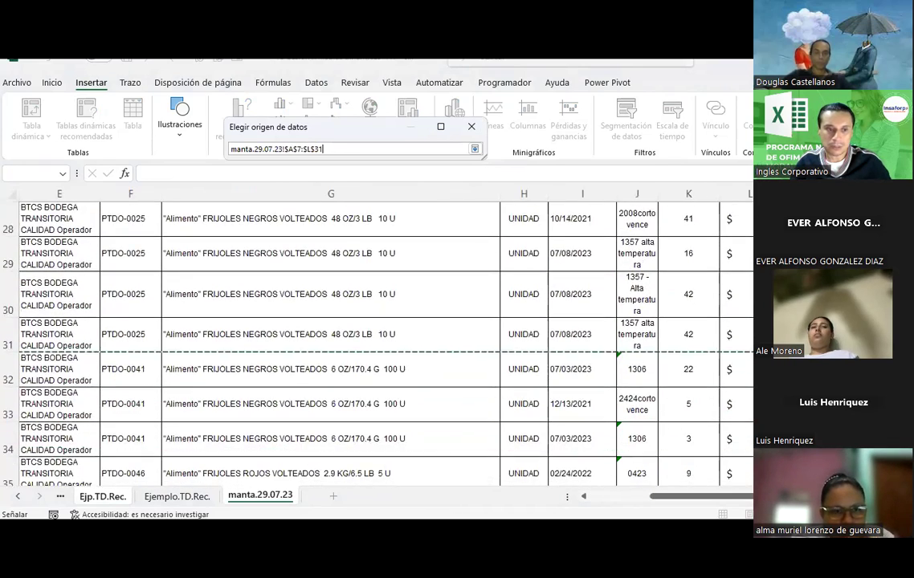
{"action": "left_click", "coordinate": [474, 149]}
{"action": "left_click", "coordinate": [411, 249]}
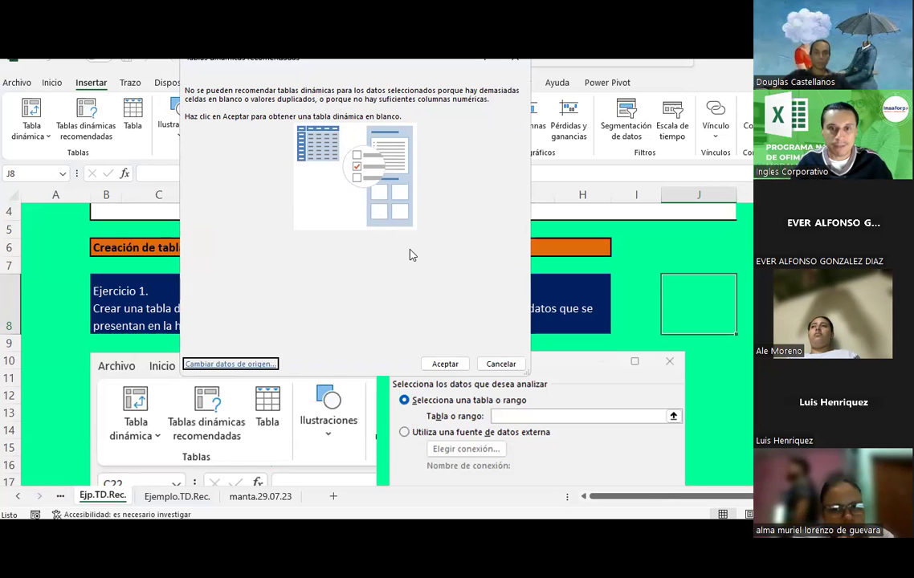
{"action": "left_click", "coordinate": [446, 365]}
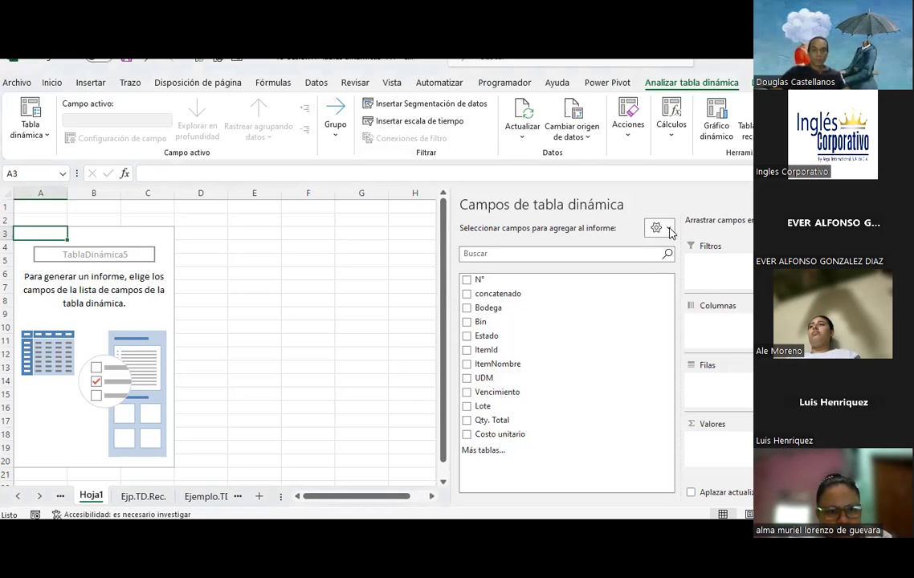
{"action": "left_click", "coordinate": [669, 230]}
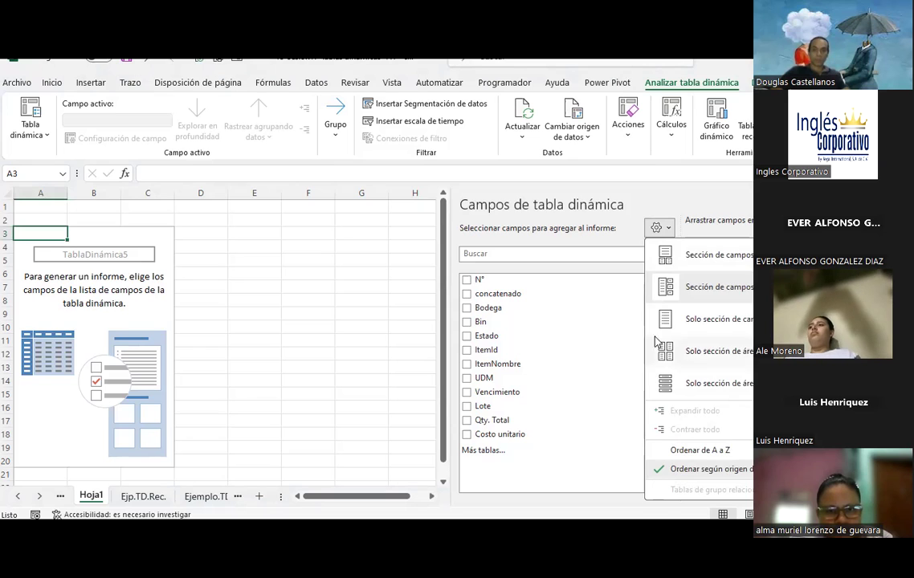
{"action": "left_click", "coordinate": [671, 255]}
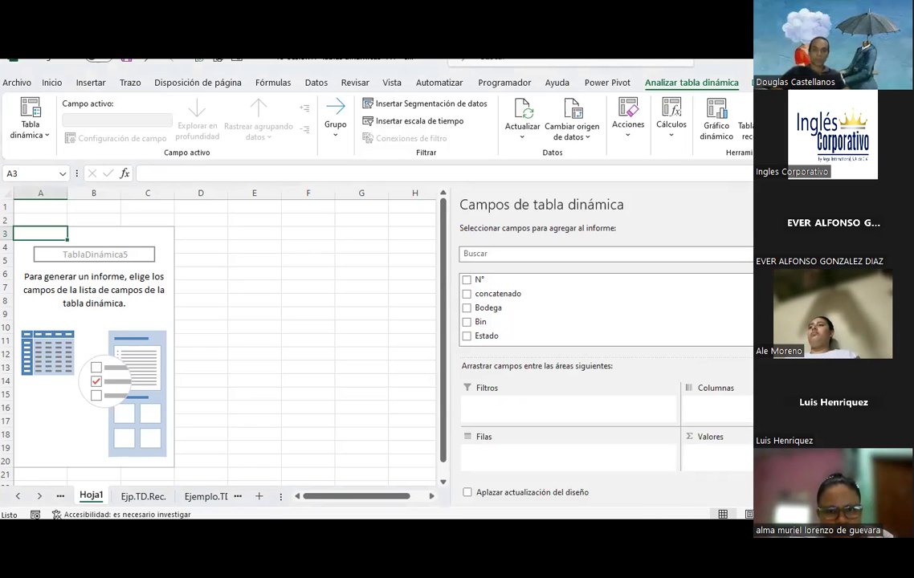
{"action": "left_click", "coordinate": [668, 230]}
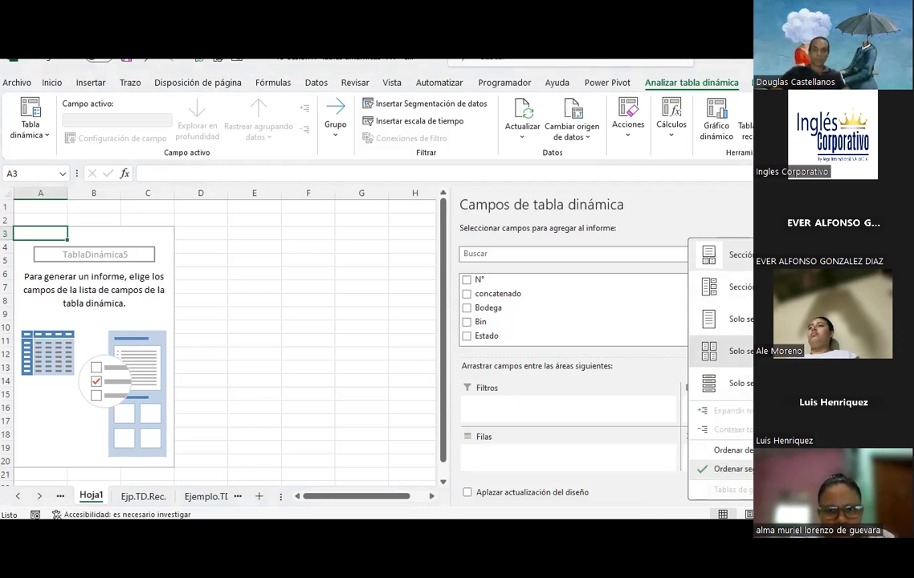
{"action": "left_click", "coordinate": [723, 350]}
{"action": "left_click", "coordinate": [743, 205]}
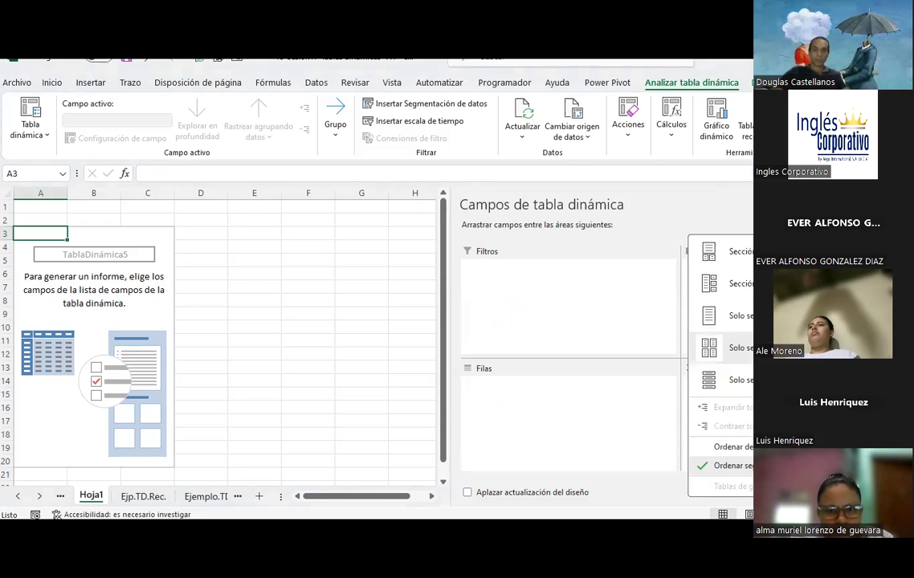
{"action": "left_click", "coordinate": [734, 379]}
{"action": "left_click", "coordinate": [743, 205]}
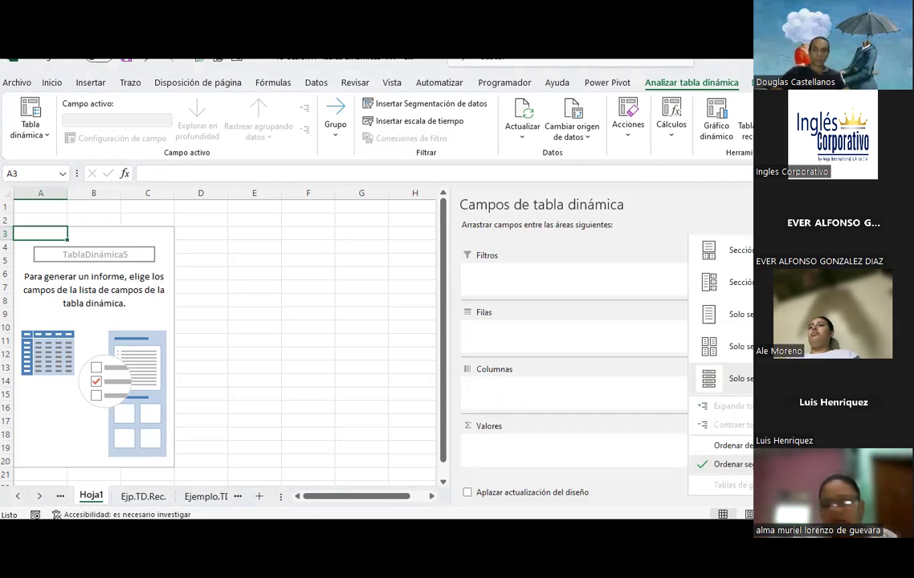
{"action": "left_click", "coordinate": [727, 282]}
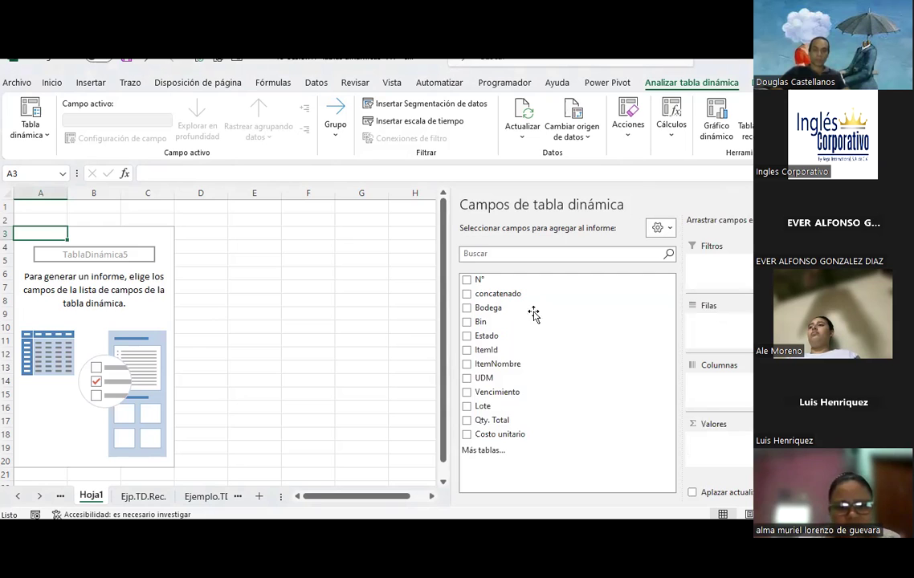
{"action": "left_click", "coordinate": [315, 329]}
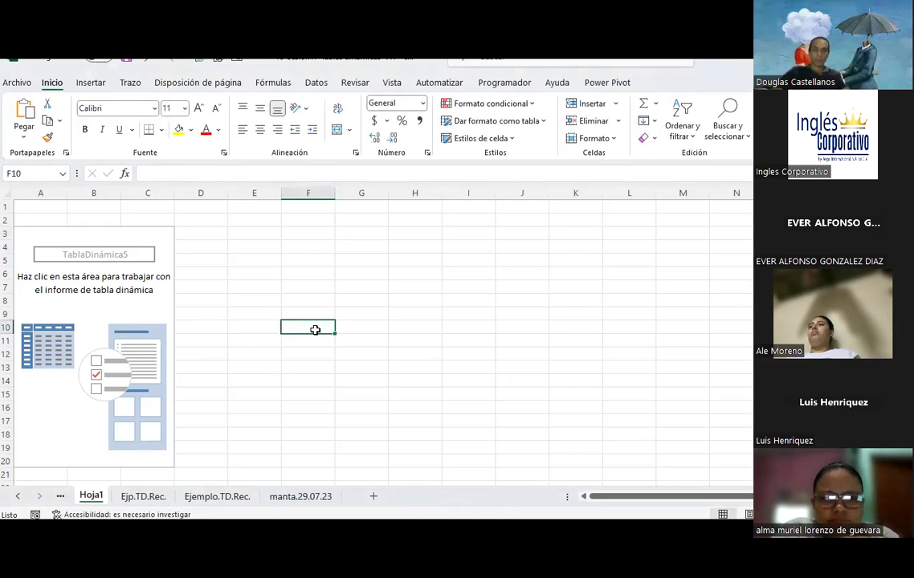
{"action": "left_click", "coordinate": [17, 496]}
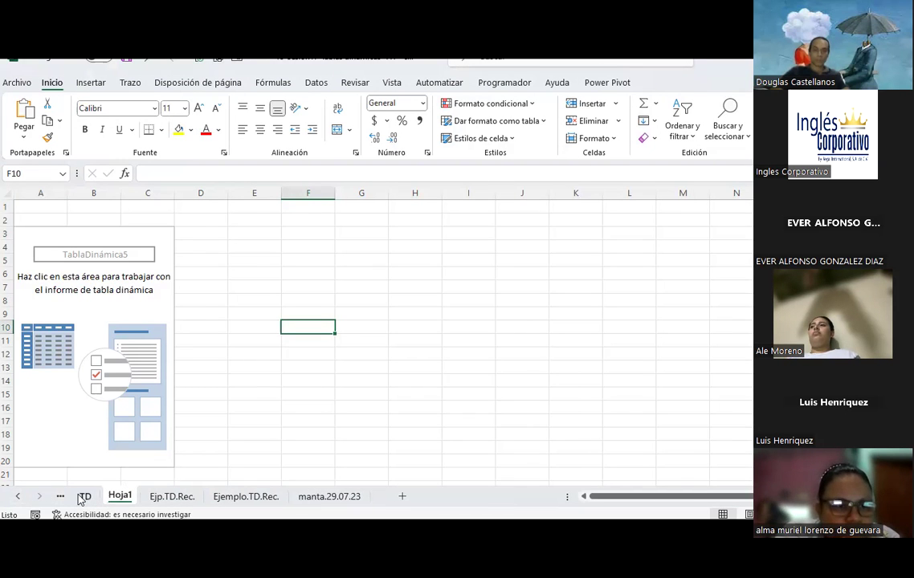
{"action": "left_click", "coordinate": [85, 496]}
{"action": "scroll", "coordinate": [143, 497], "scroll_direction": "up", "scroll_amount": 4}
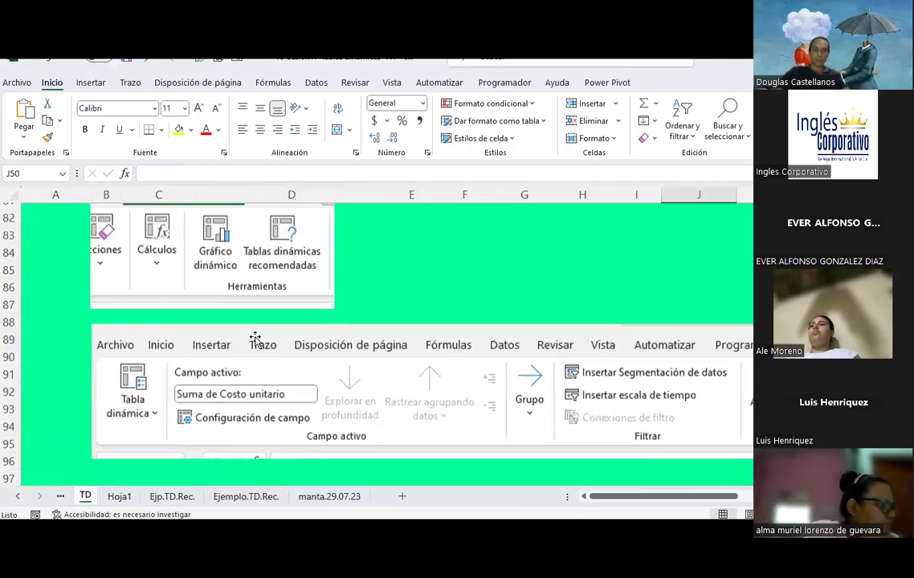
{"action": "left_click", "coordinate": [121, 496]}
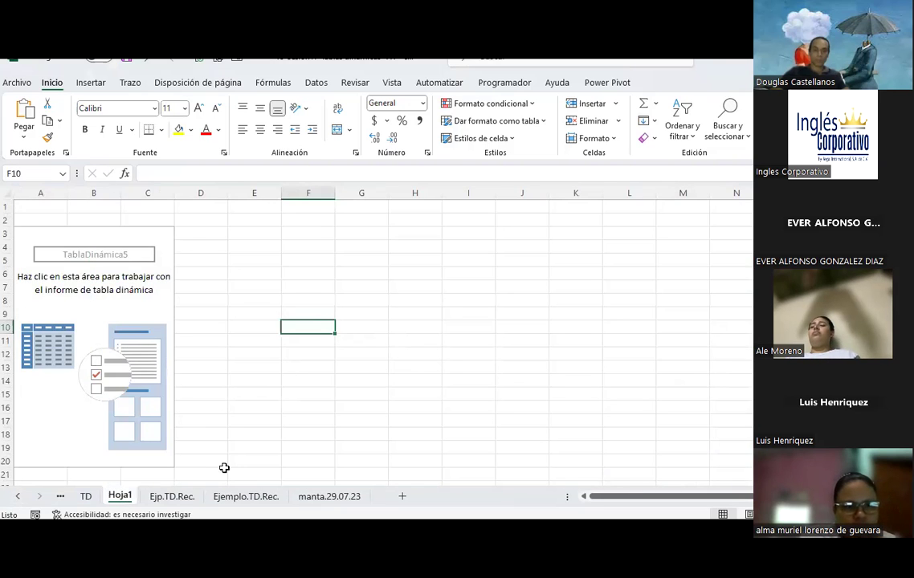
{"action": "left_click", "coordinate": [172, 496]}
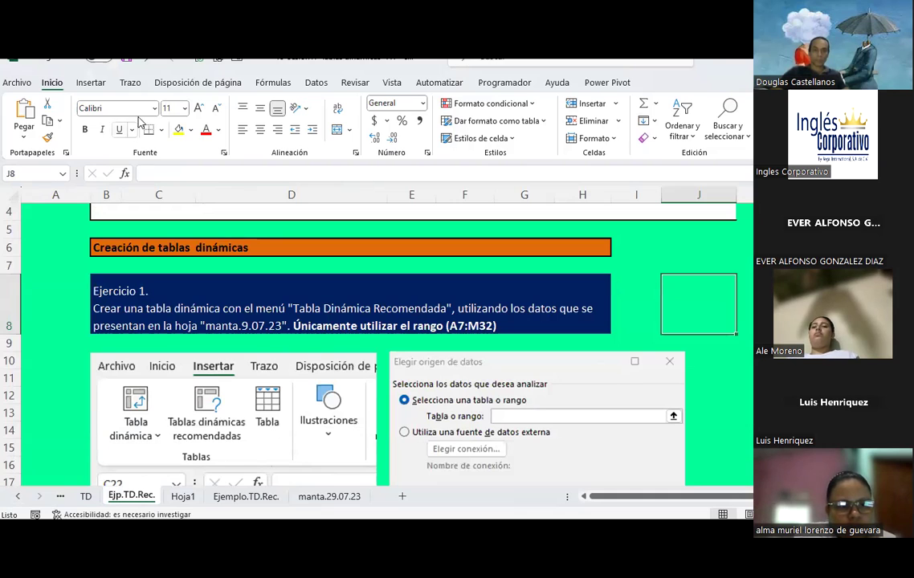
{"action": "left_click", "coordinate": [91, 81]}
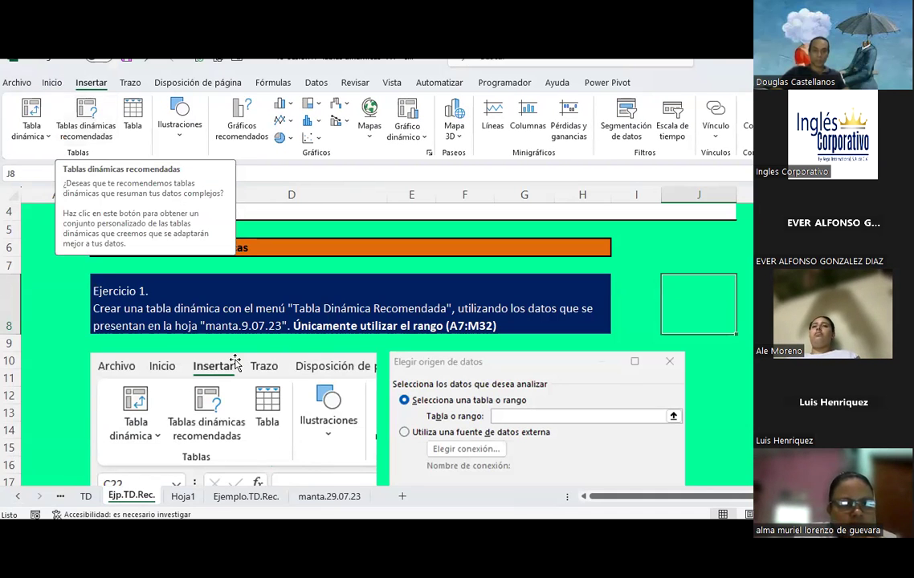
{"action": "left_click", "coordinate": [184, 496]}
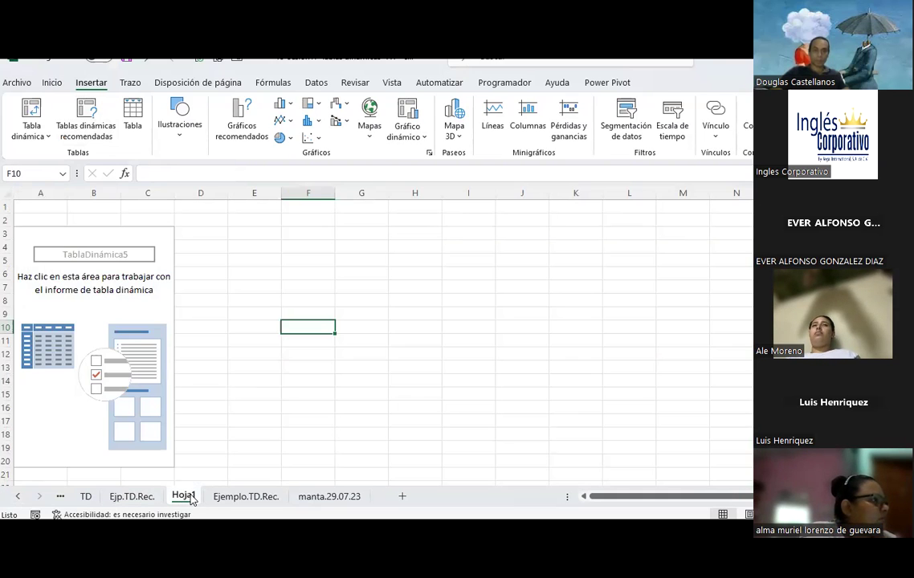
Step: Click inside the TablaDinámica5 placeholder on Hoja1 to show its PivotTable Fields pane
{"action": "left_click", "coordinate": [161, 301]}
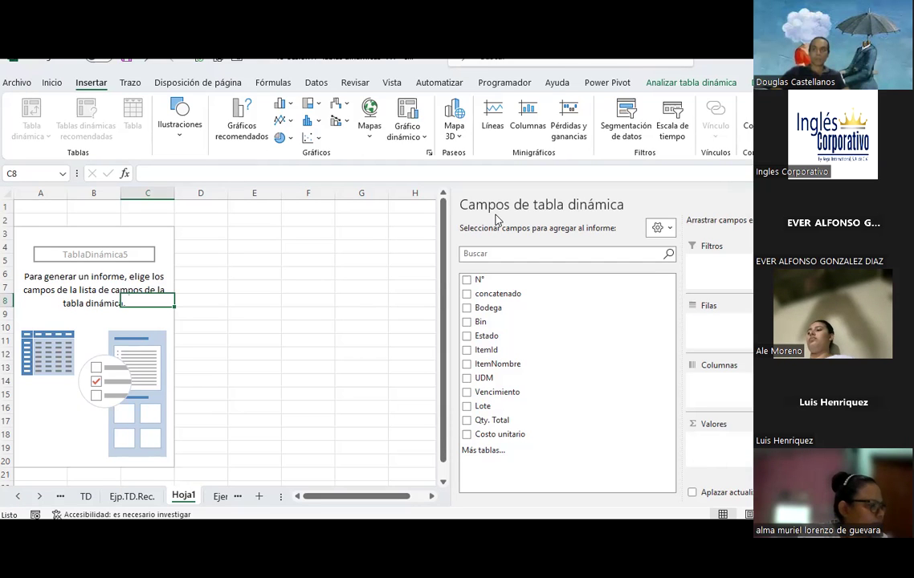
Step: Select cells E7:H10 on the manta.29.07.23 data sheet
{"action": "left_click", "coordinate": [213, 498]}
{"action": "left_click", "coordinate": [214, 496]}
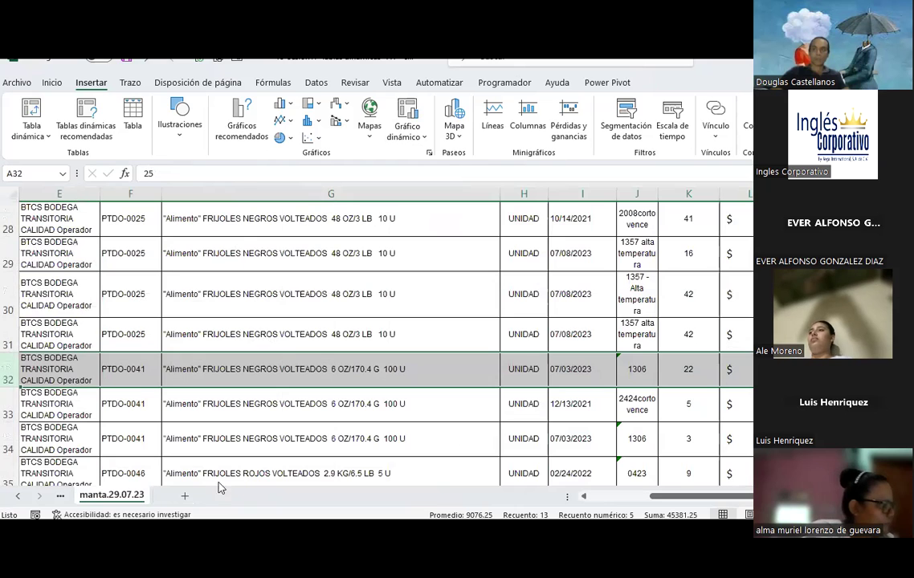
{"action": "scroll", "coordinate": [122, 253], "scroll_direction": "up", "scroll_amount": 7}
{"action": "scroll", "coordinate": [118, 245], "scroll_direction": "up", "scroll_amount": 2}
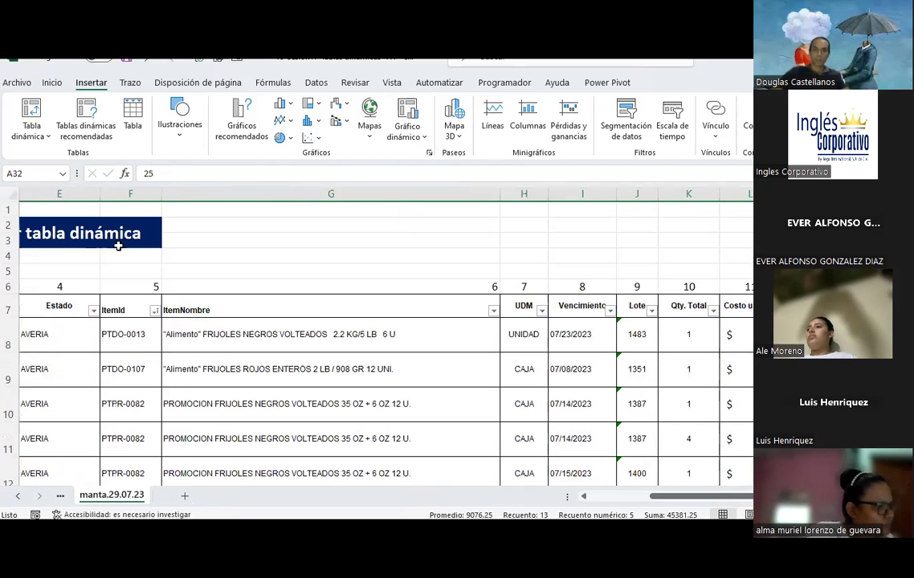
{"action": "left_click_drag", "start_coordinate": [29, 314], "coordinate": [522, 405]}
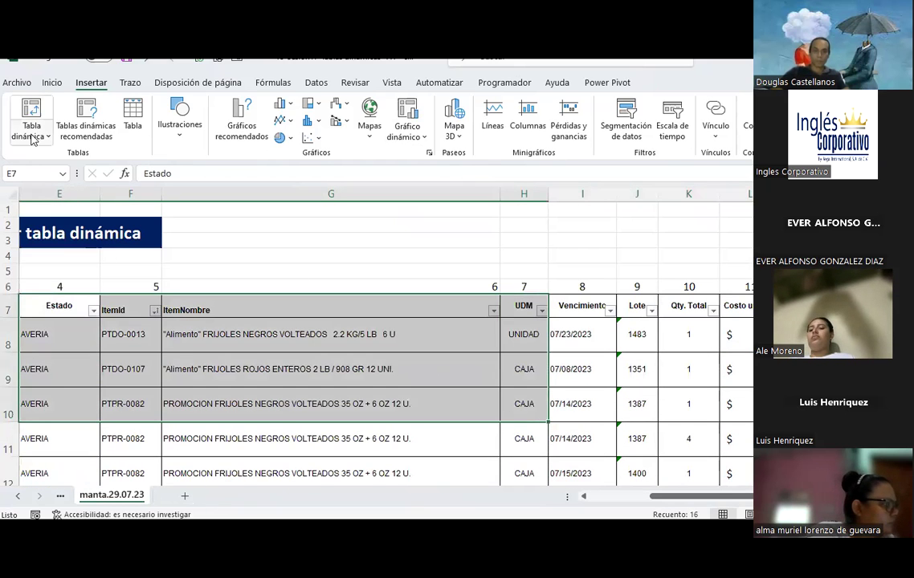
Step: Open and cancel the PivotTable-from-range dialog, then list the PivotTable source choices
{"action": "left_click", "coordinate": [30, 136]}
{"action": "left_click", "coordinate": [51, 156]}
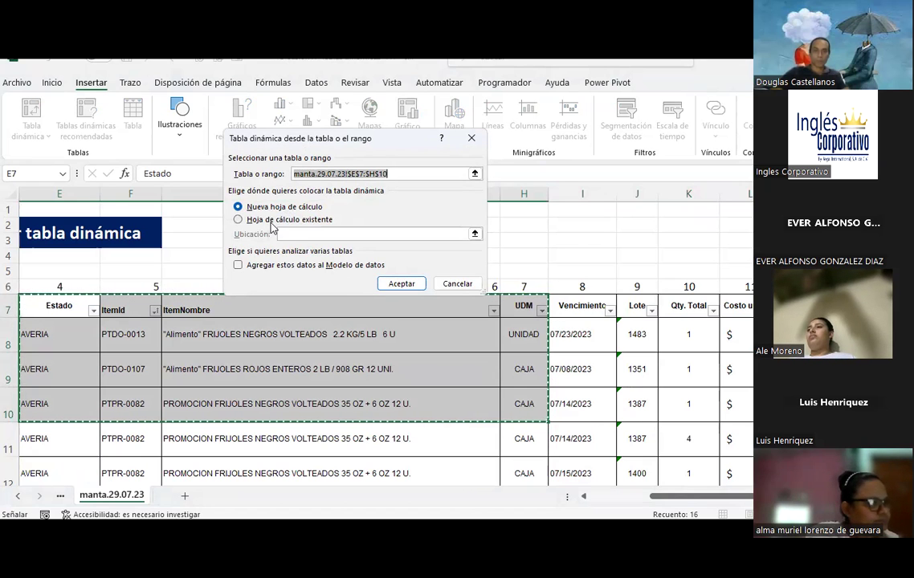
{"action": "left_click", "coordinate": [447, 290]}
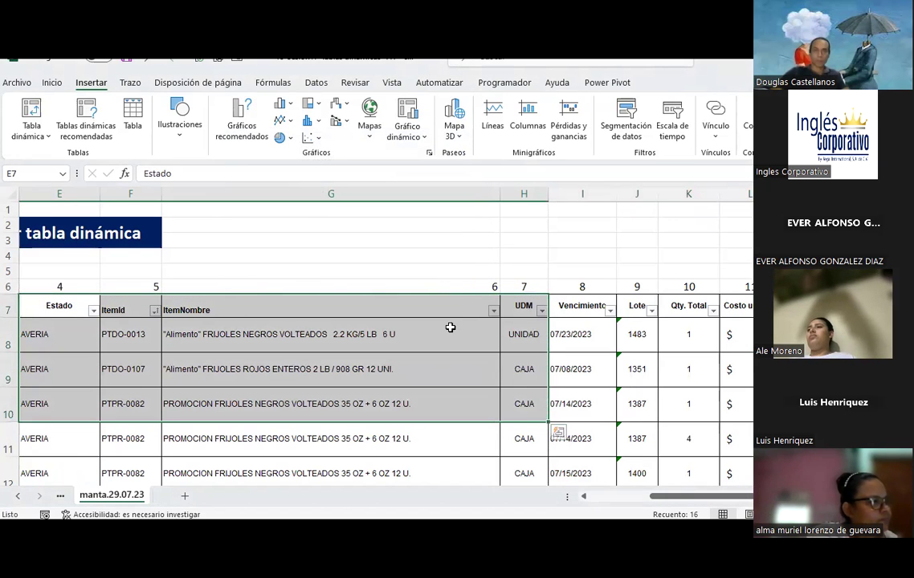
{"action": "left_click", "coordinate": [596, 501]}
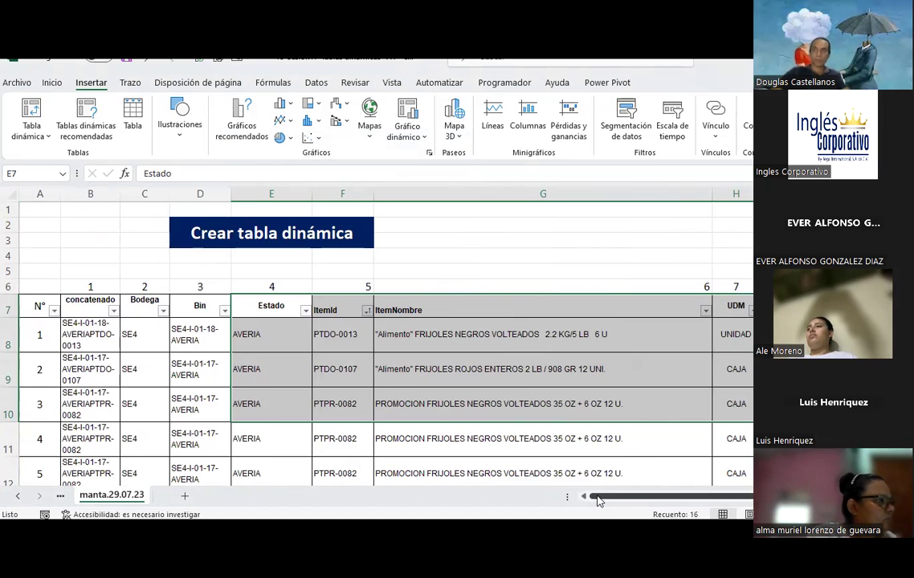
{"action": "left_click", "coordinate": [37, 136]}
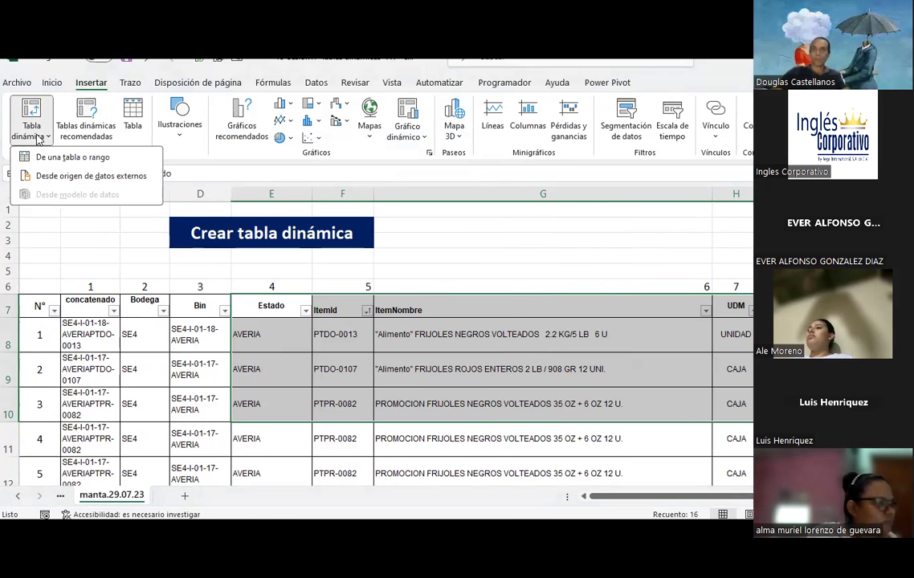
{"action": "left_click", "coordinate": [87, 178]}
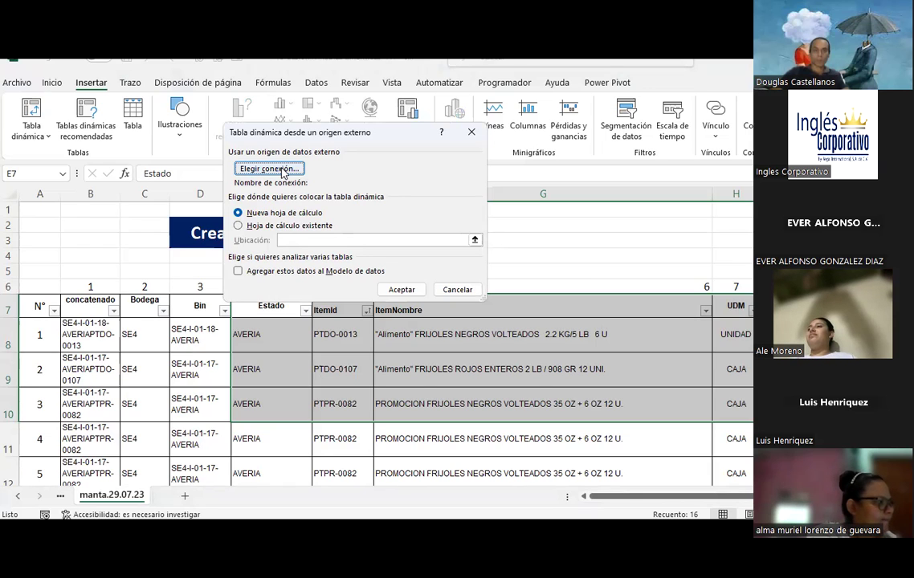
{"action": "left_click", "coordinate": [283, 170]}
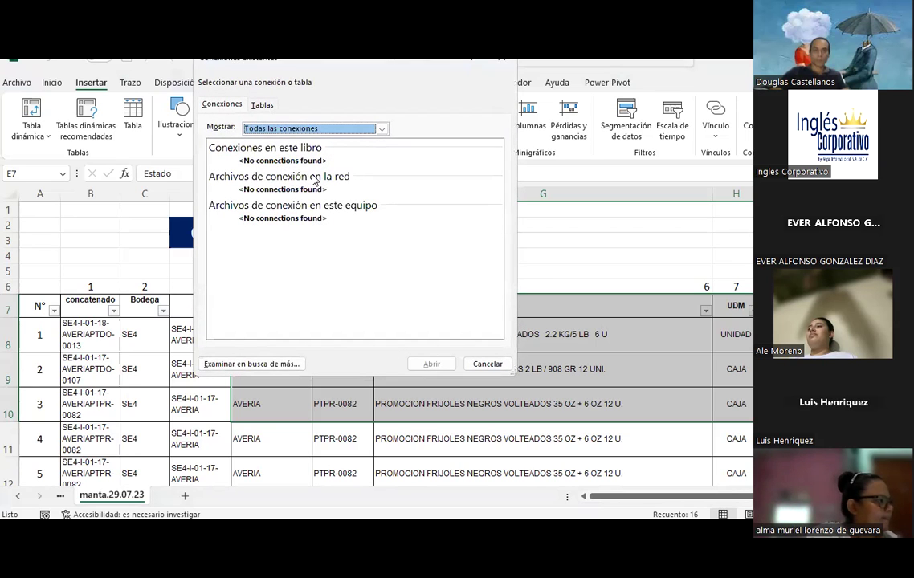
{"action": "left_click", "coordinate": [260, 104]}
{"action": "left_click", "coordinate": [218, 104]}
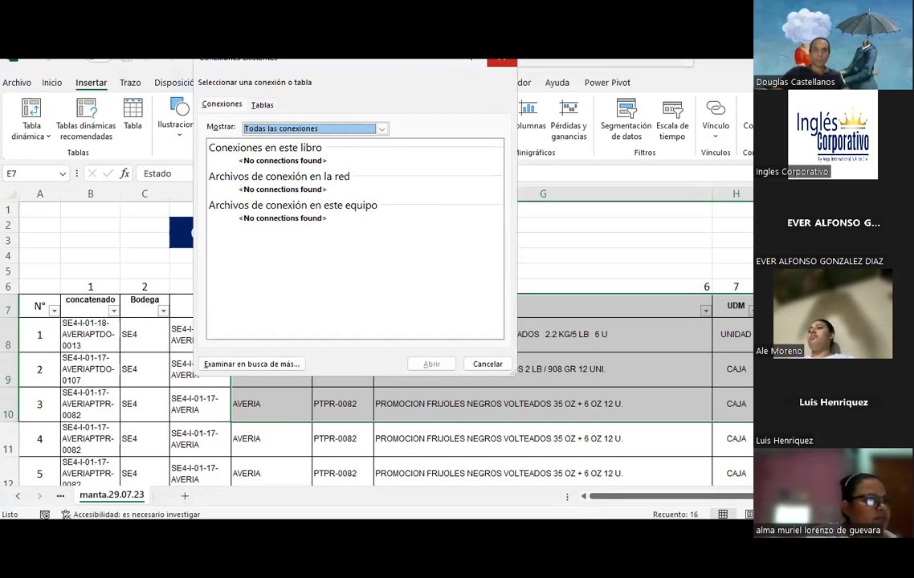
{"action": "left_click", "coordinate": [488, 364]}
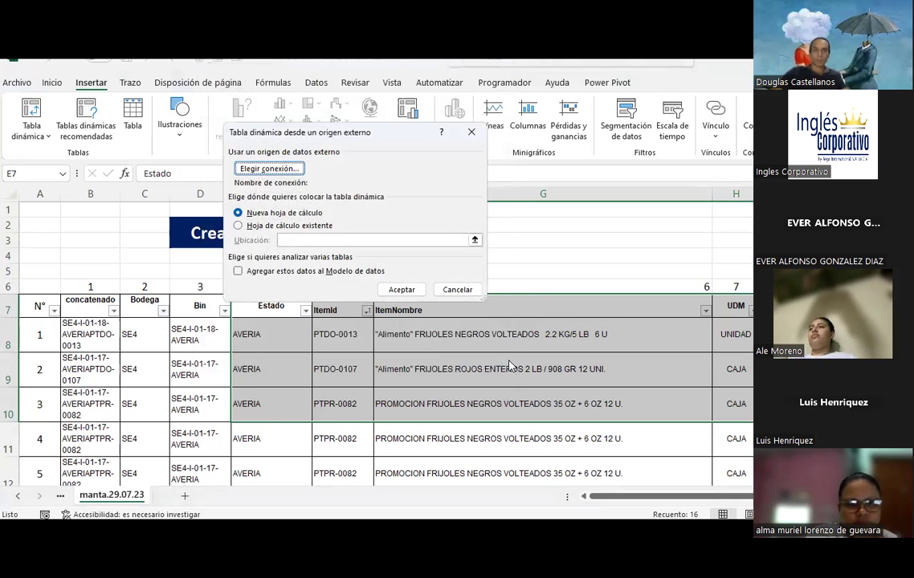
{"action": "left_click", "coordinate": [273, 226]}
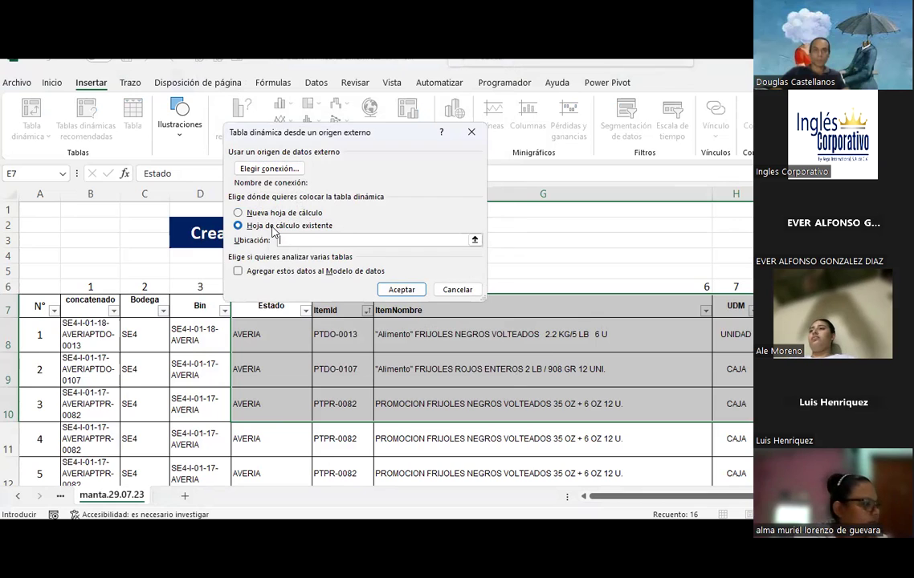
{"action": "left_click", "coordinate": [268, 168]}
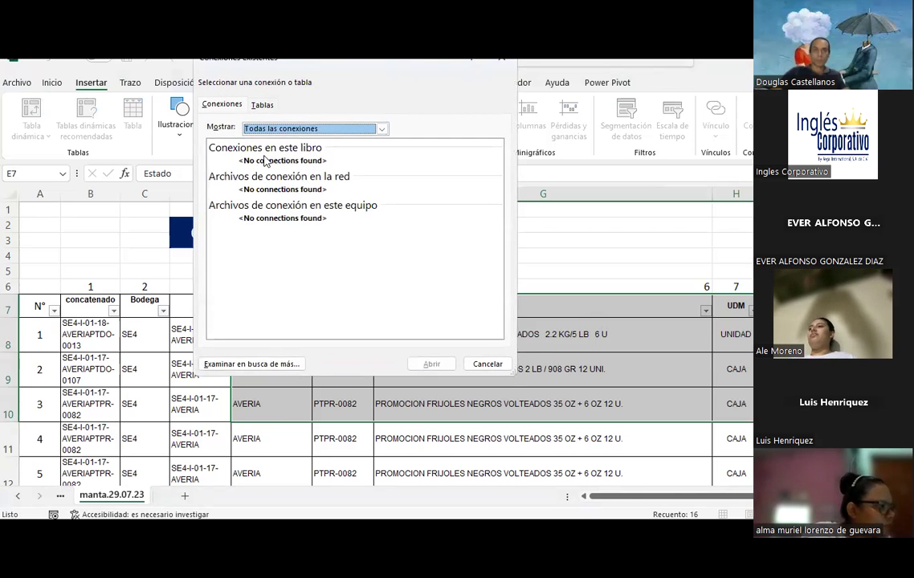
{"action": "left_click", "coordinate": [257, 104]}
{"action": "left_click", "coordinate": [221, 104]}
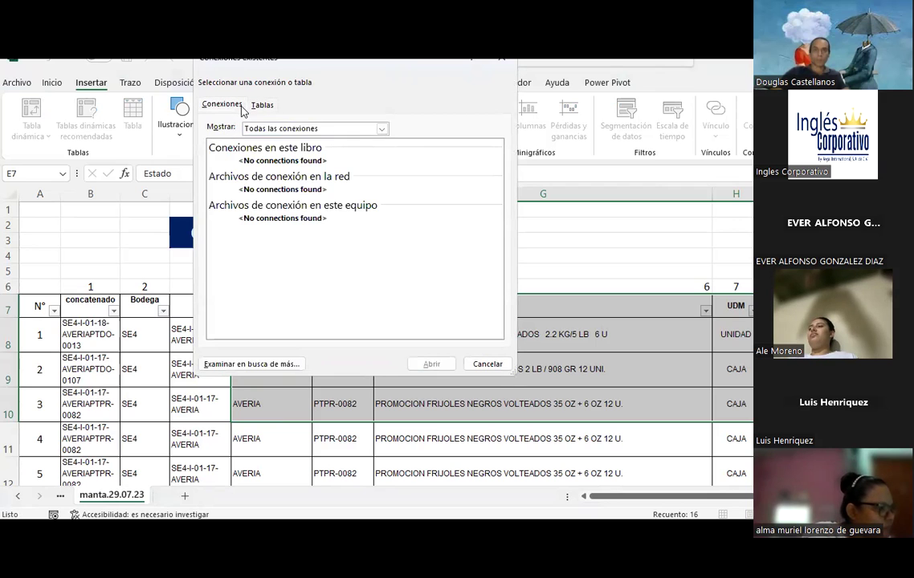
{"action": "left_click", "coordinate": [382, 129]}
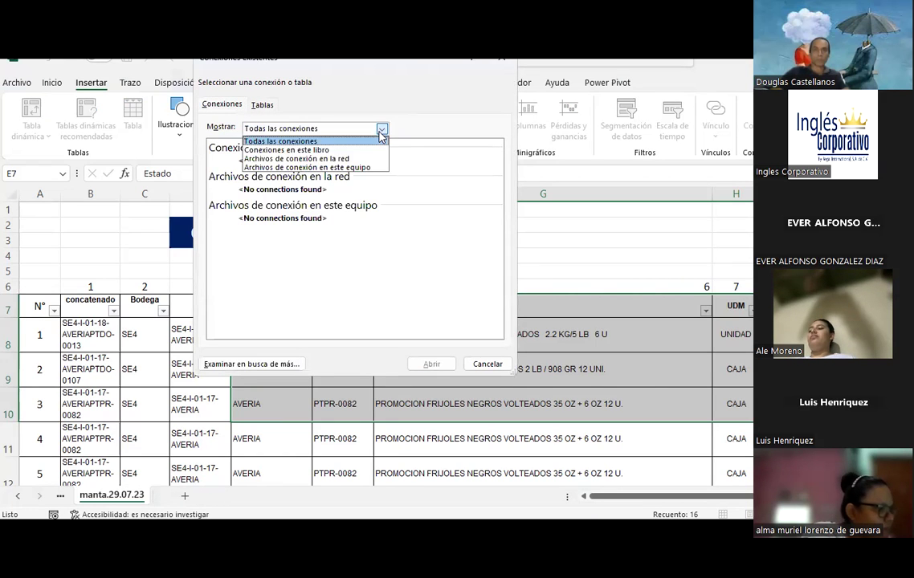
{"action": "left_click", "coordinate": [302, 163]}
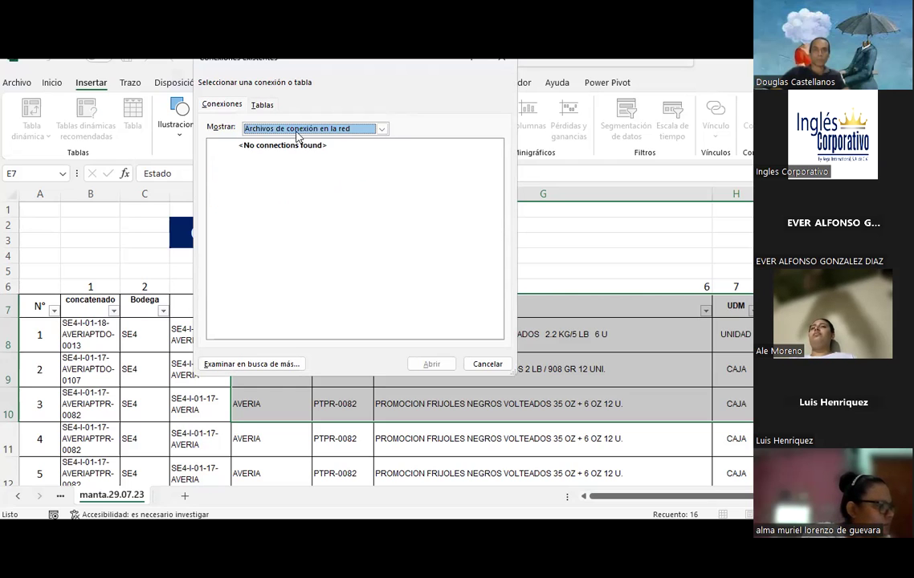
{"action": "left_click", "coordinate": [299, 134]}
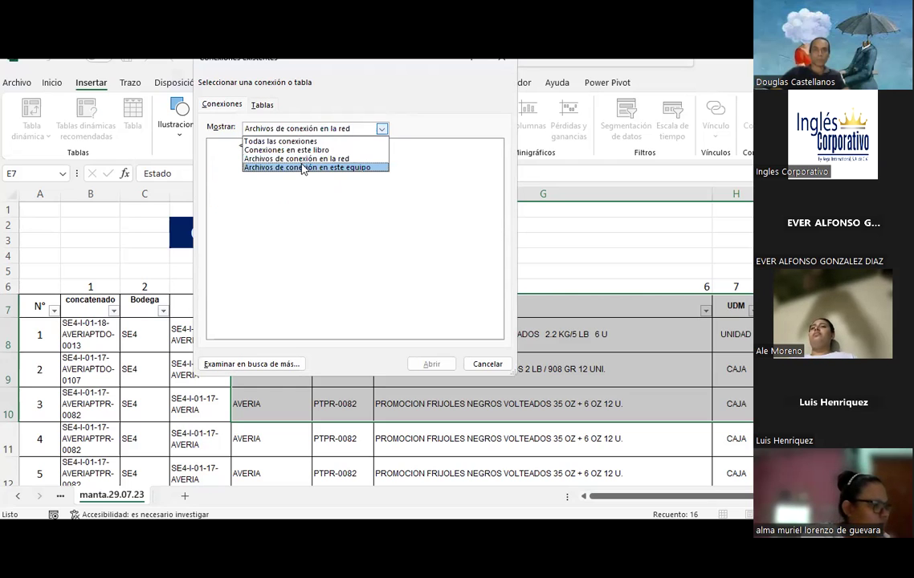
{"action": "left_click", "coordinate": [303, 168]}
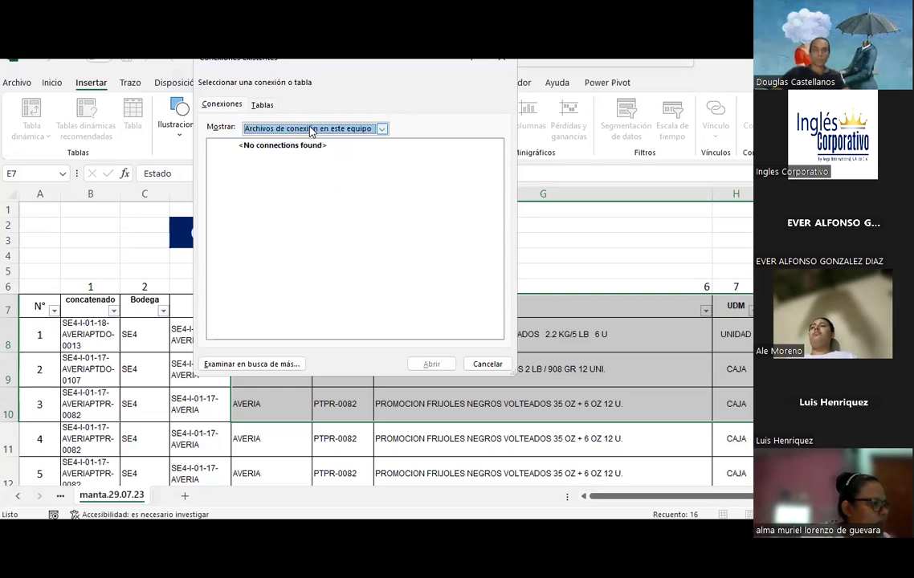
{"action": "left_click", "coordinate": [310, 128]}
{"action": "left_click", "coordinate": [307, 158]}
{"action": "left_click", "coordinate": [281, 366]}
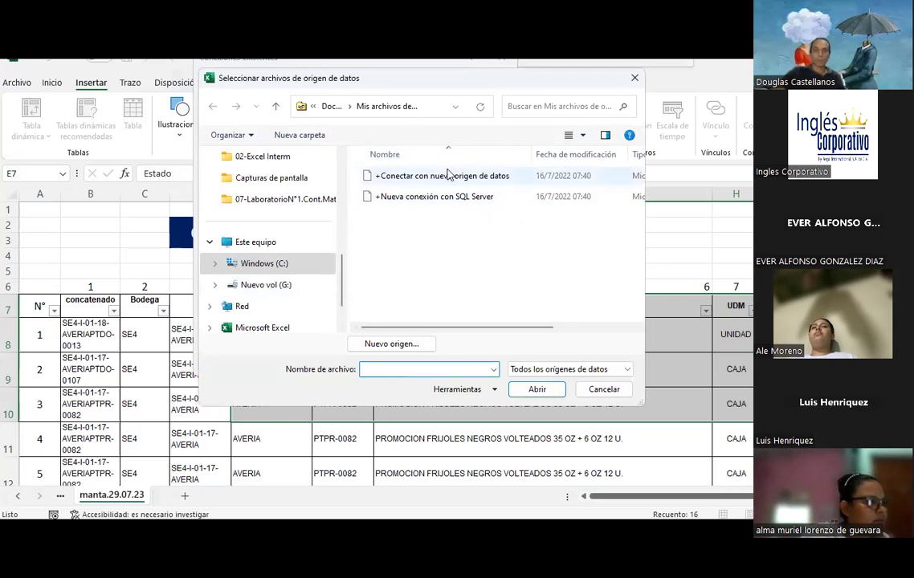
{"action": "left_click", "coordinate": [603, 389]}
{"action": "left_click", "coordinate": [492, 364]}
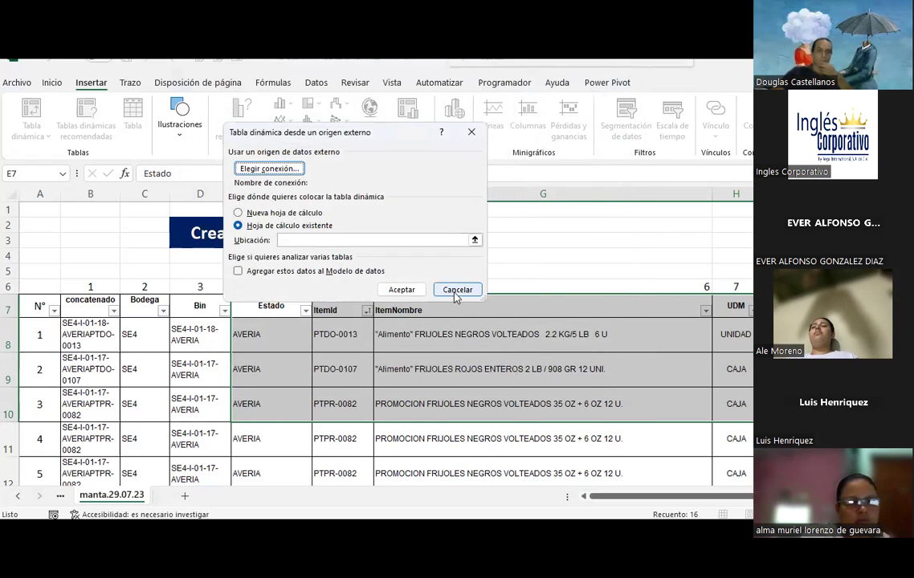
{"action": "left_click", "coordinate": [456, 291]}
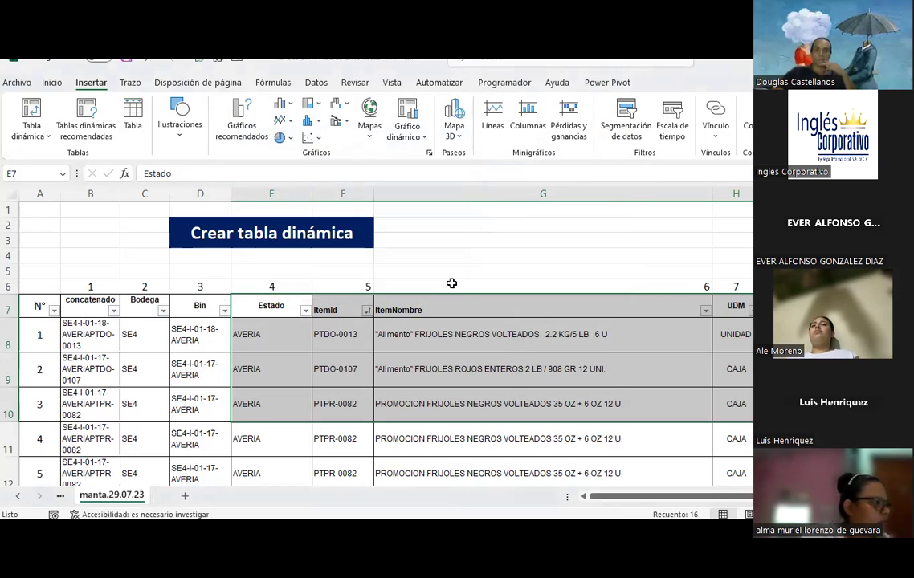
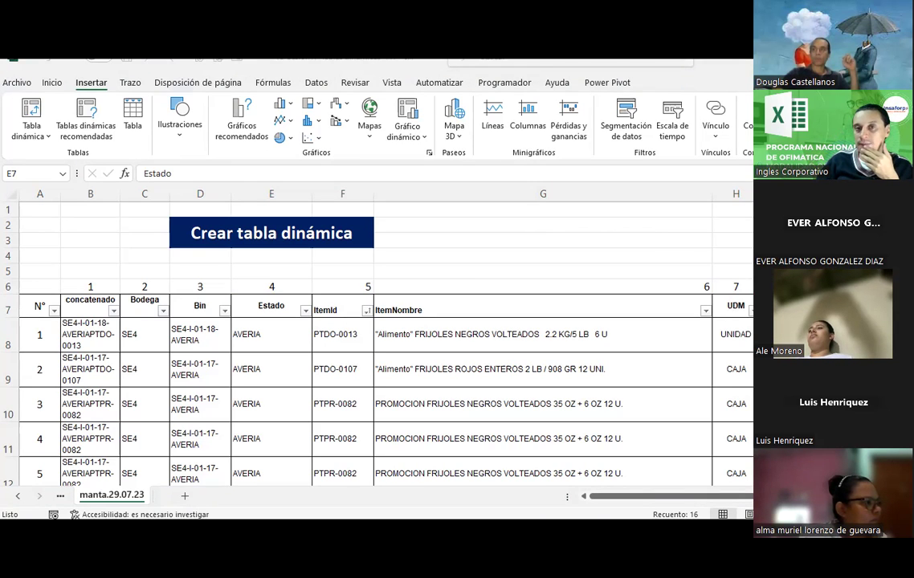
Step: Start an external-data pivot table at G4, browse for a source file, then cancel everything
{"action": "key", "text": "ctrl+a"}
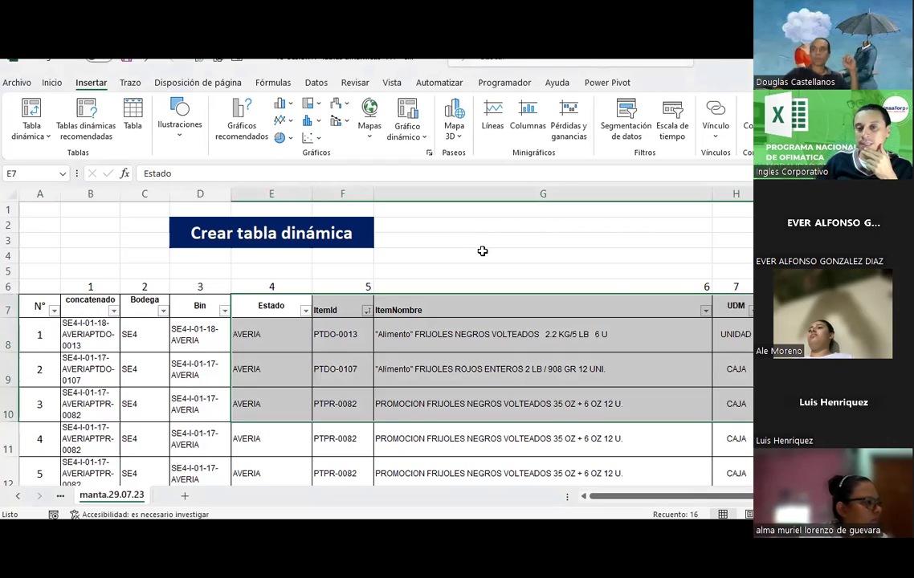
{"action": "left_click", "coordinate": [482, 252]}
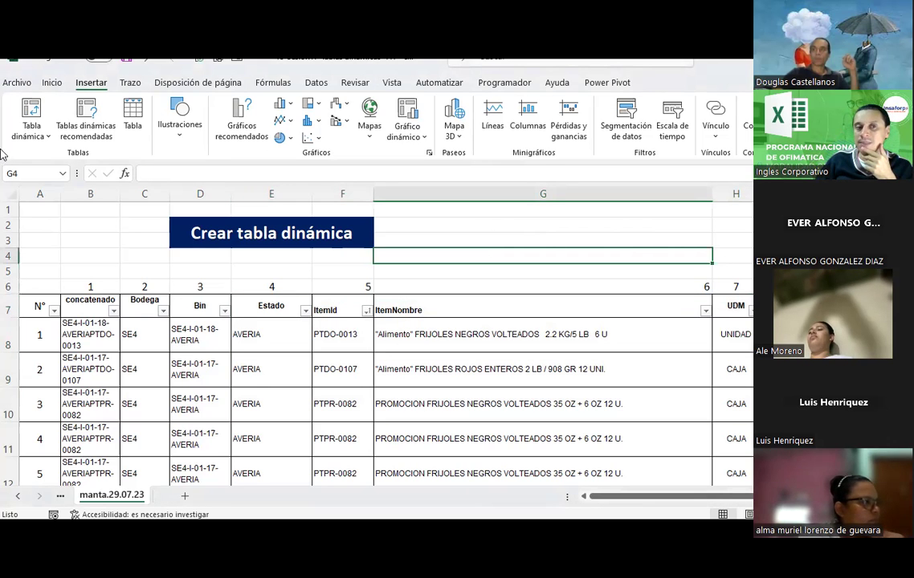
{"action": "left_click", "coordinate": [36, 131]}
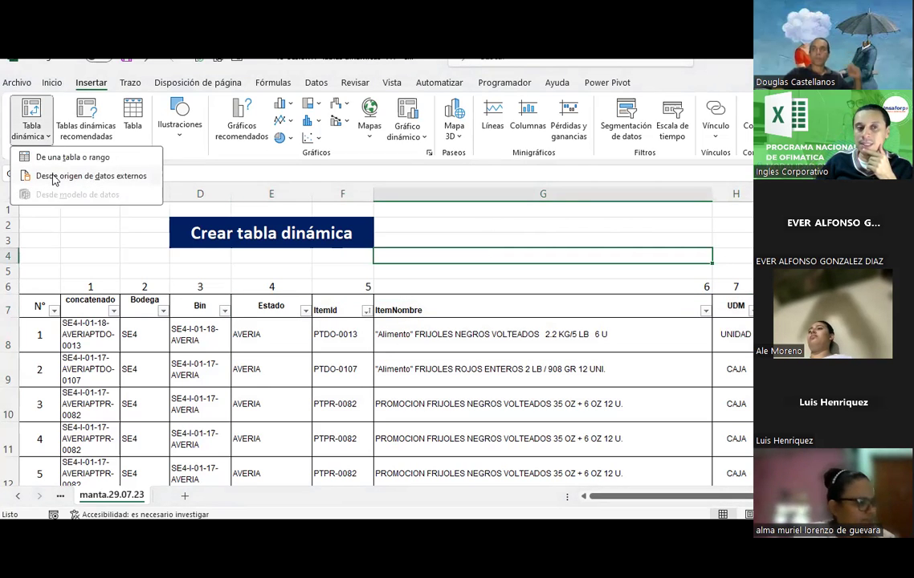
{"action": "left_click", "coordinate": [41, 175]}
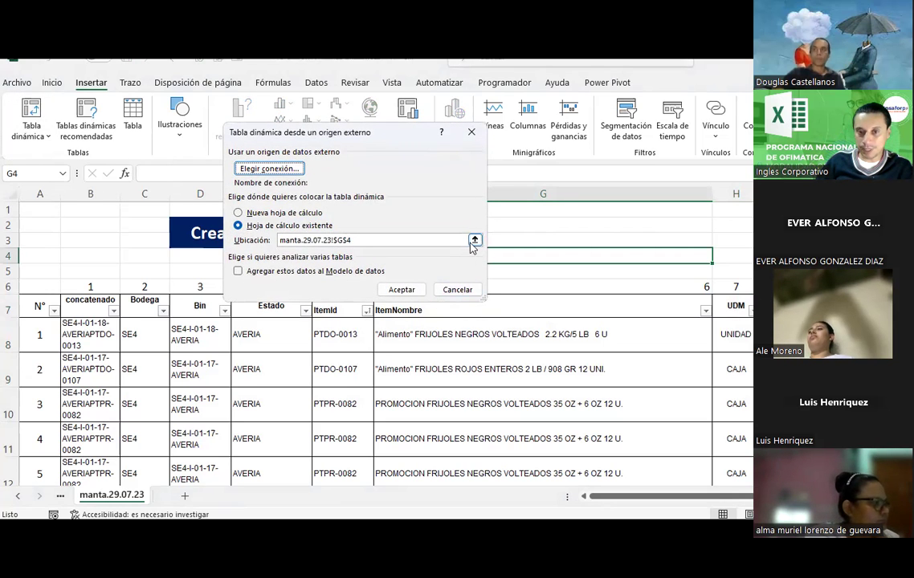
{"action": "left_click", "coordinate": [474, 239]}
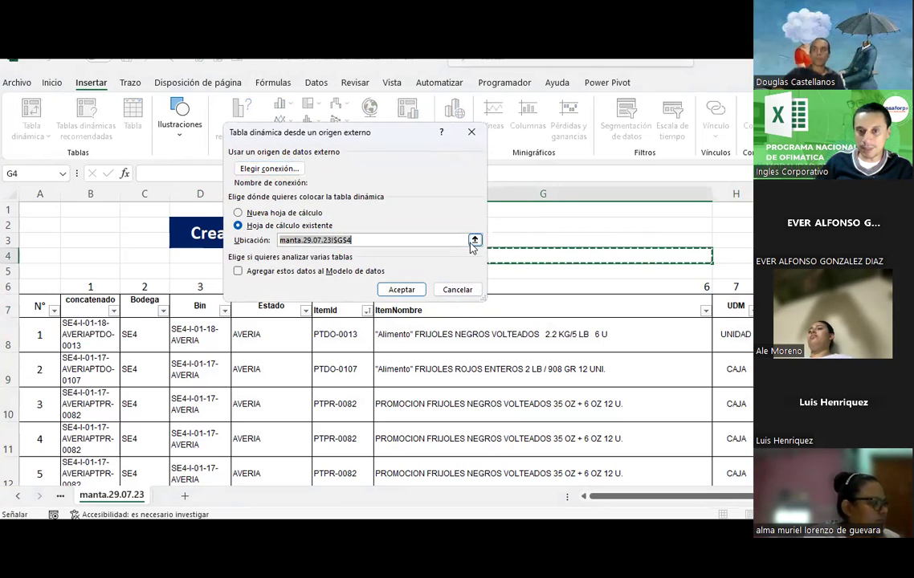
{"action": "left_click", "coordinate": [472, 131]}
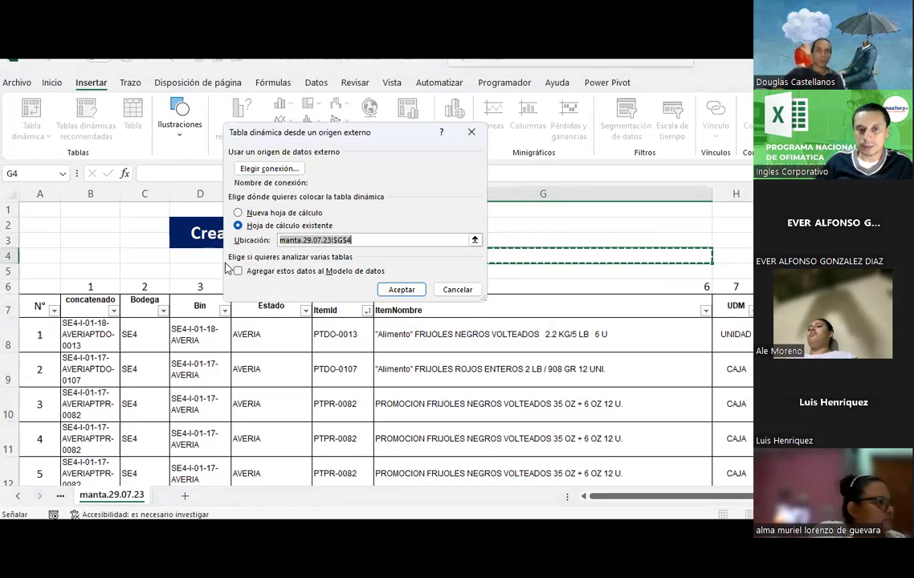
{"action": "left_click", "coordinate": [272, 171]}
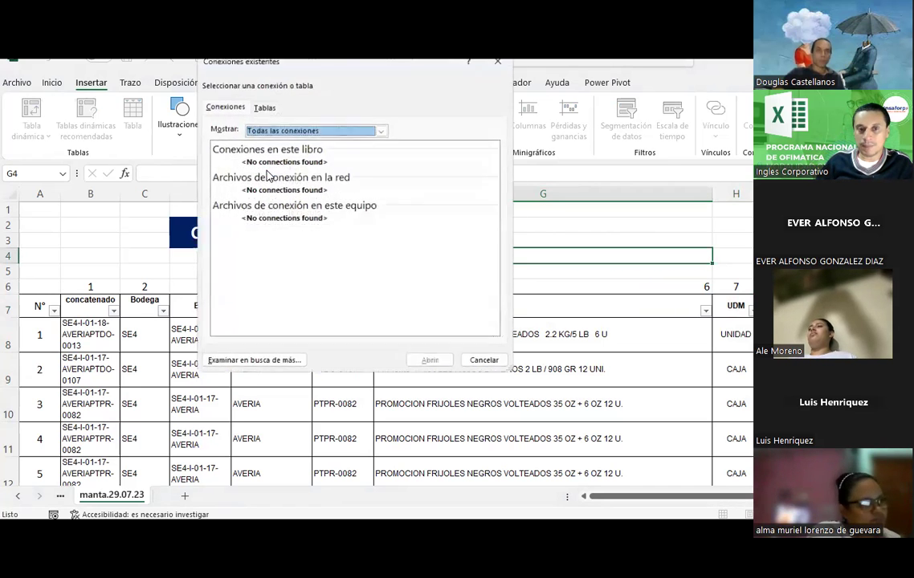
{"action": "left_click", "coordinate": [250, 365]}
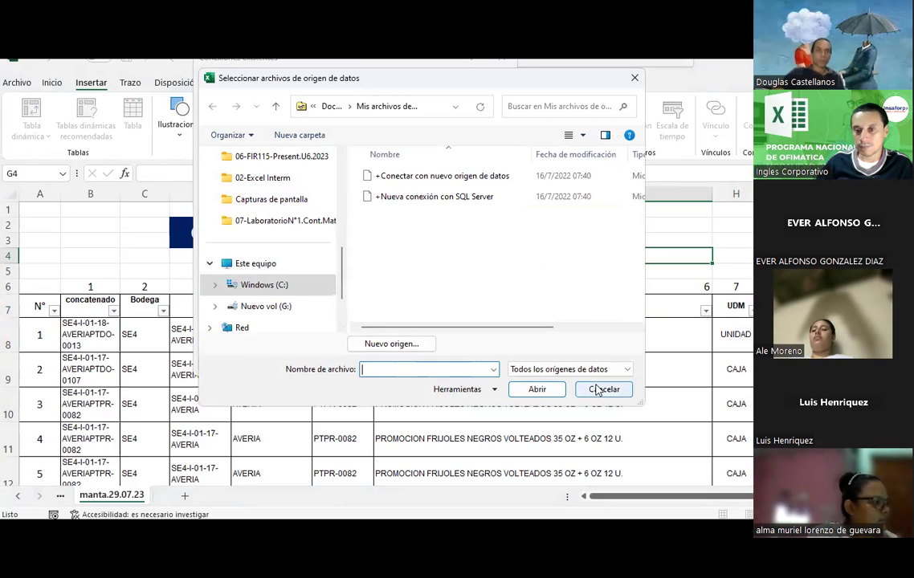
{"action": "left_click", "coordinate": [597, 389]}
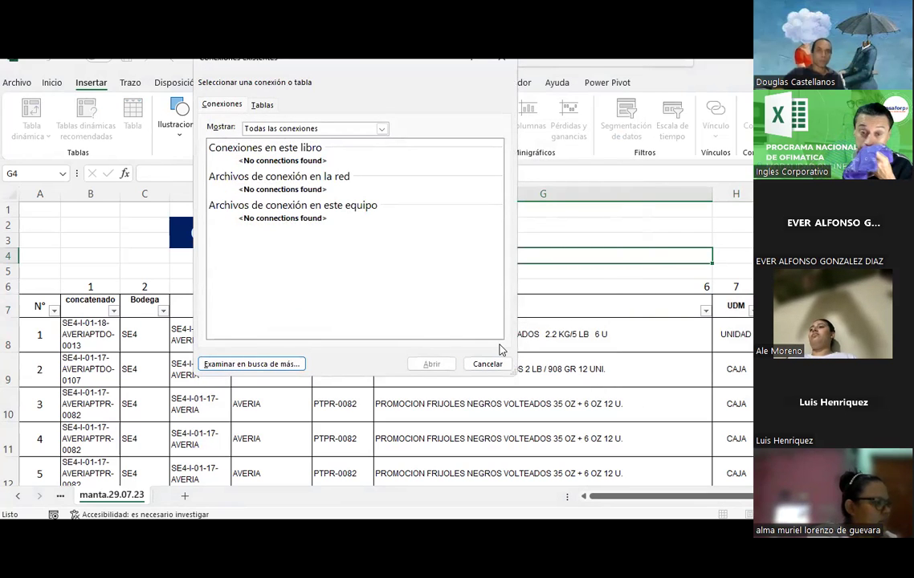
{"action": "left_click", "coordinate": [485, 365]}
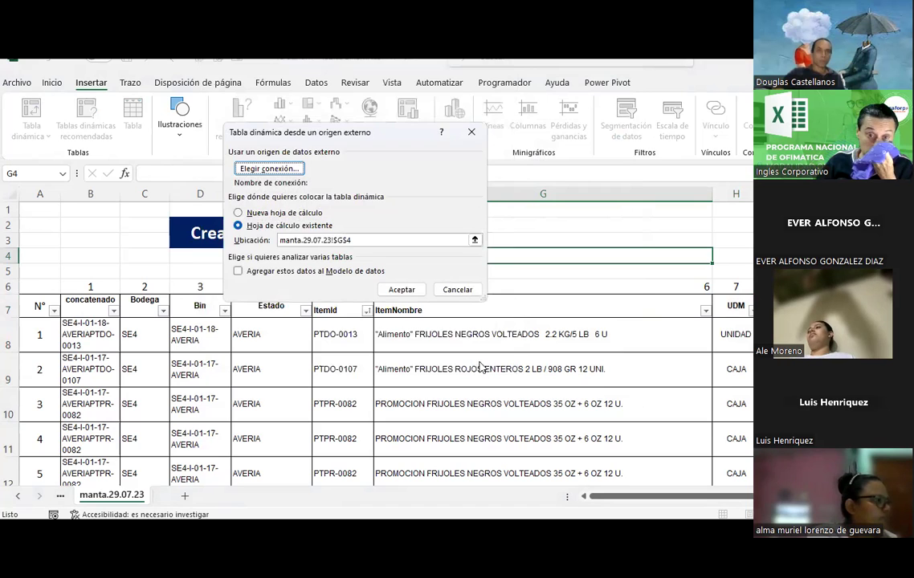
{"action": "left_click", "coordinate": [470, 290]}
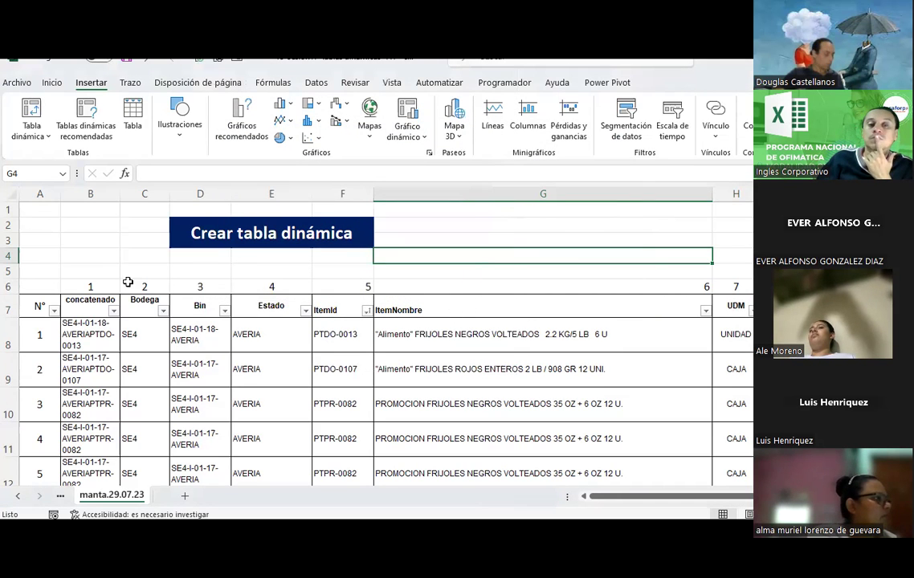
Step: Restart the external-data pivot table setup and keep the data out of the Data Model
{"action": "left_click", "coordinate": [32, 128]}
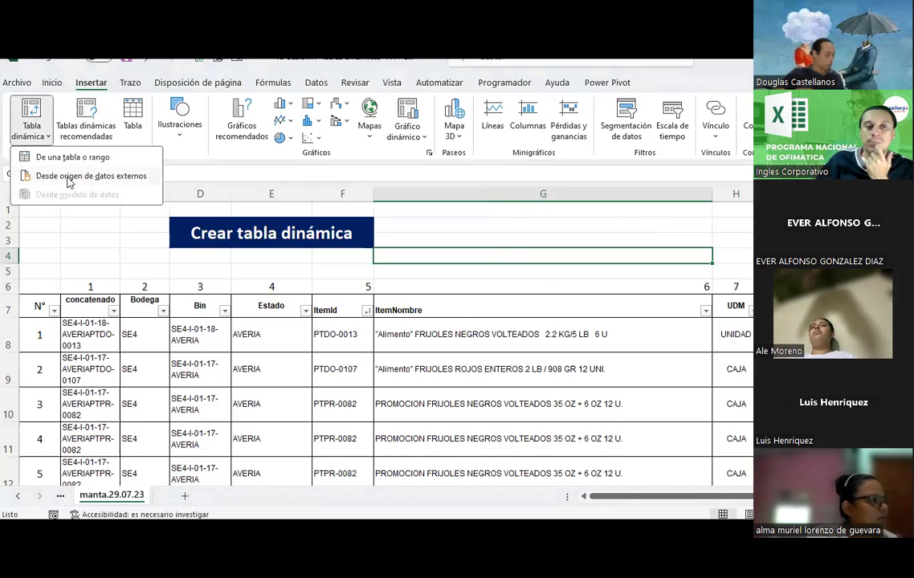
{"action": "left_click", "coordinate": [69, 176]}
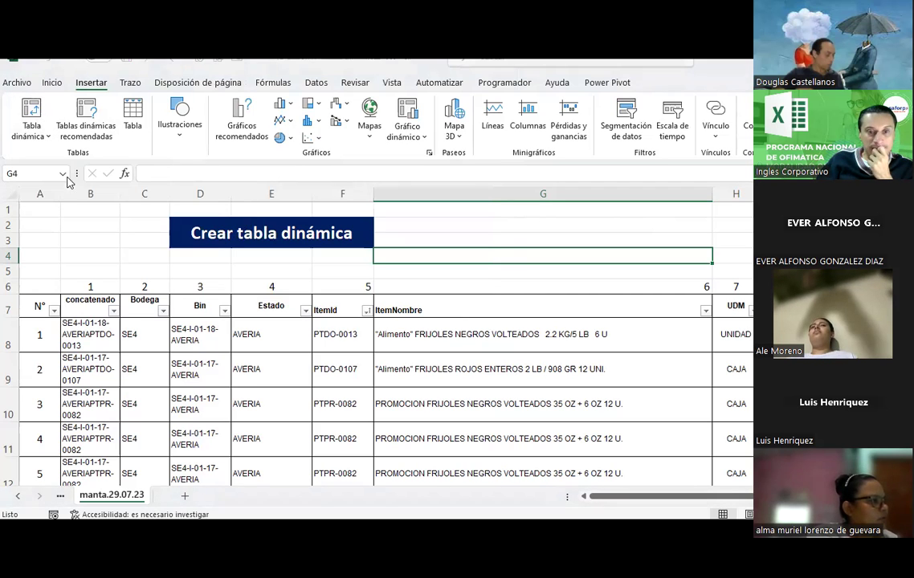
{"action": "left_click", "coordinate": [457, 289]}
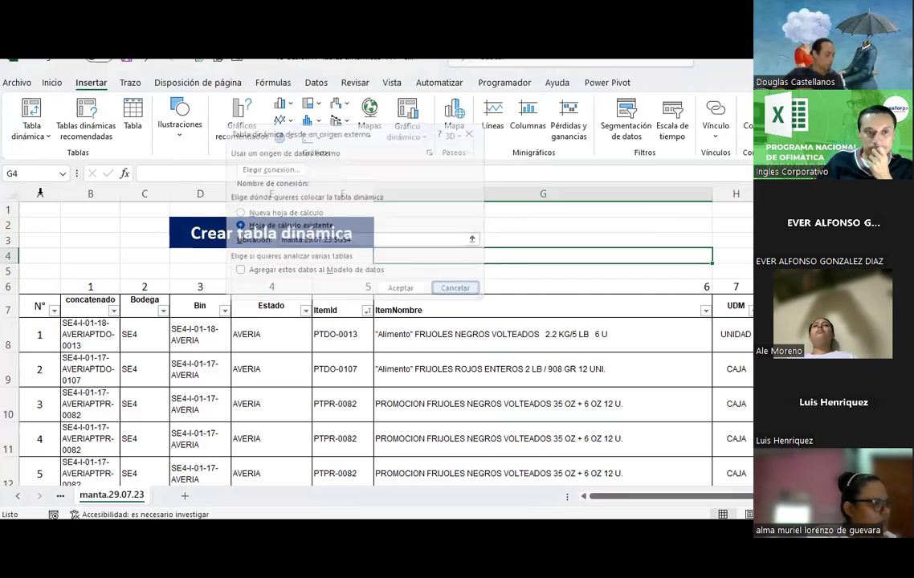
{"action": "left_click", "coordinate": [32, 129]}
{"action": "left_click", "coordinate": [32, 176]}
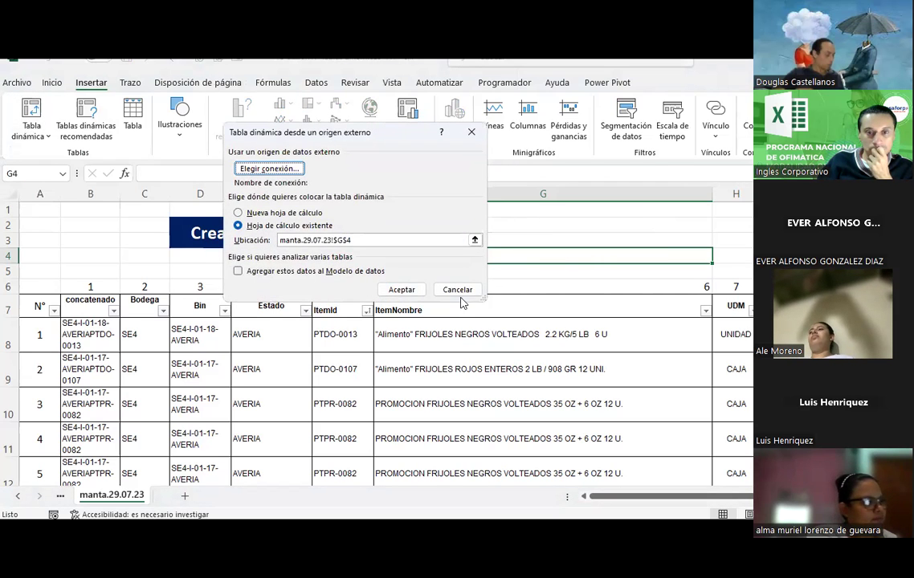
{"action": "left_click", "coordinate": [353, 271]}
{"action": "left_click", "coordinate": [353, 271]}
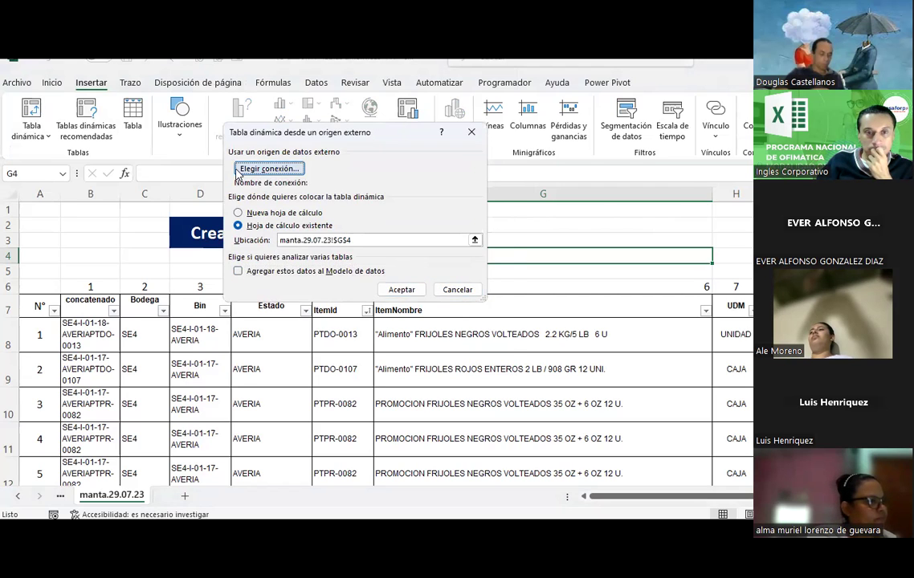
Step: Use the Ej1#MCR$ table from the 06-FIR115-Present.U6.2023 exercise workbook, declining to overwrite data
{"action": "left_click", "coordinate": [241, 169]}
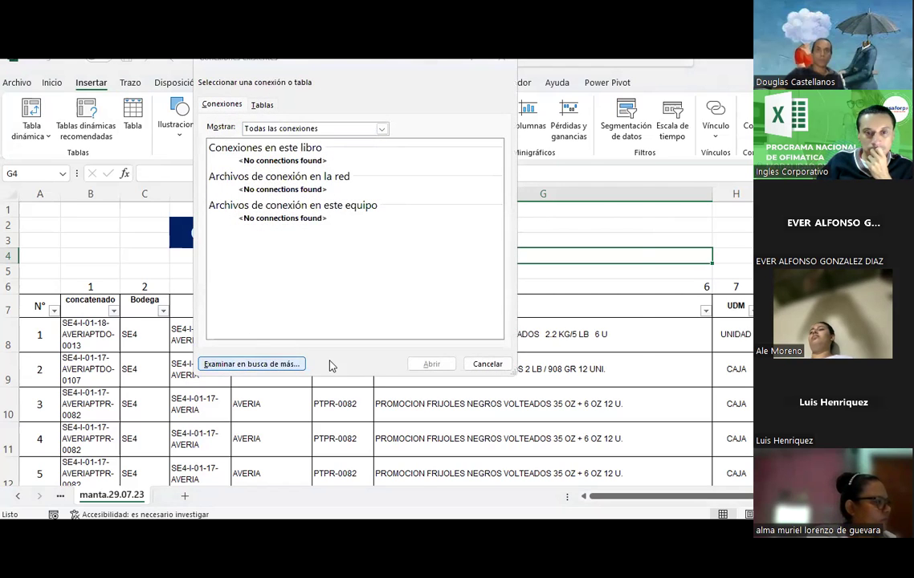
{"action": "left_click", "coordinate": [298, 363]}
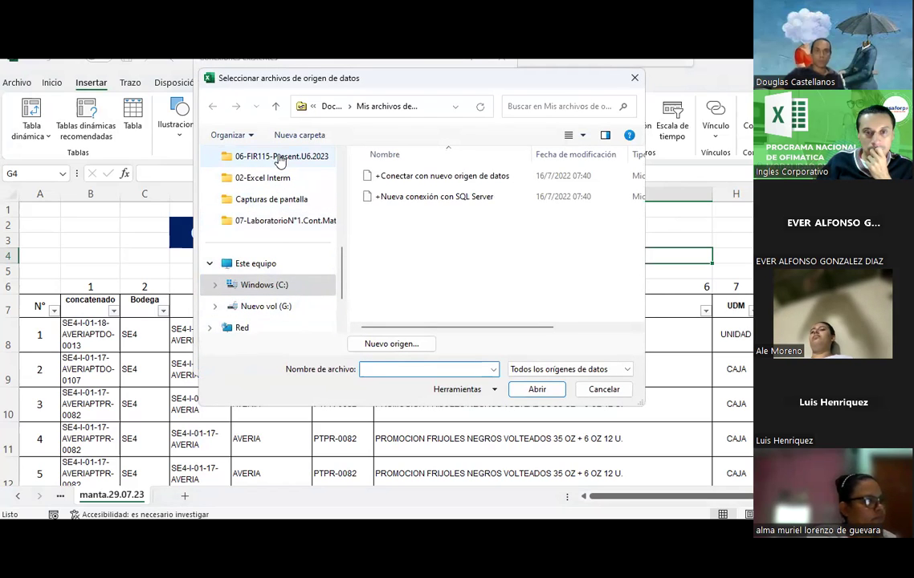
{"action": "left_click", "coordinate": [280, 157]}
{"action": "double_click", "coordinate": [362, 176]}
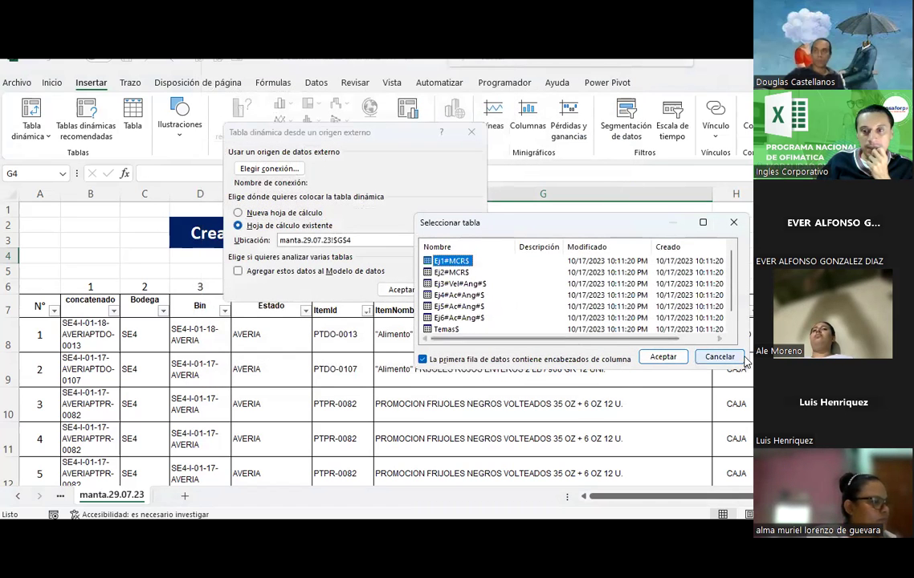
{"action": "left_click_drag", "start_coordinate": [745, 367], "coordinate": [891, 463]}
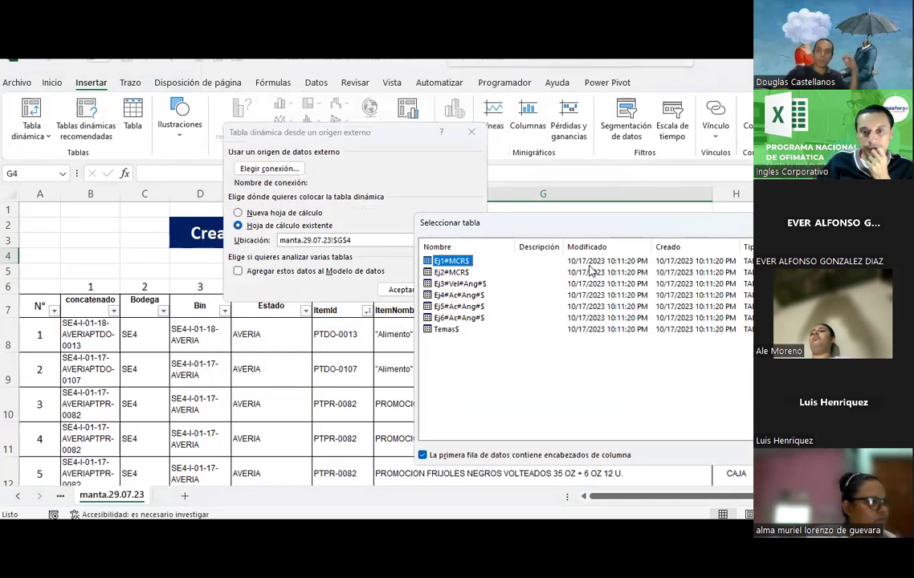
{"action": "left_click_drag", "start_coordinate": [566, 228], "coordinate": [252, 180]}
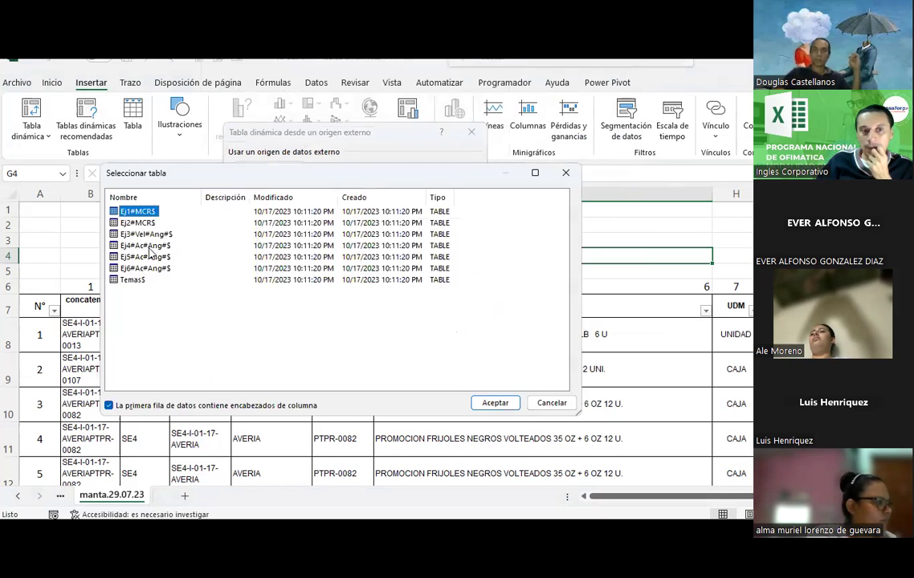
{"action": "left_click", "coordinate": [134, 223]}
{"action": "key", "text": "Down"}
{"action": "key", "text": "Down"}
{"action": "key", "text": "Down"}
{"action": "key", "text": "Down"}
{"action": "key", "text": "Down"}
{"action": "double_click", "coordinate": [135, 213]}
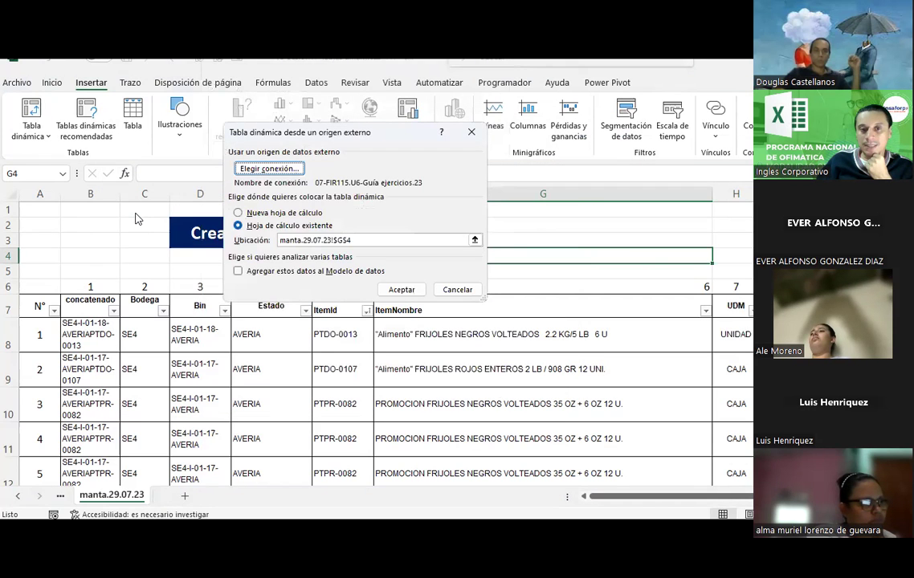
{"action": "left_click", "coordinate": [401, 289]}
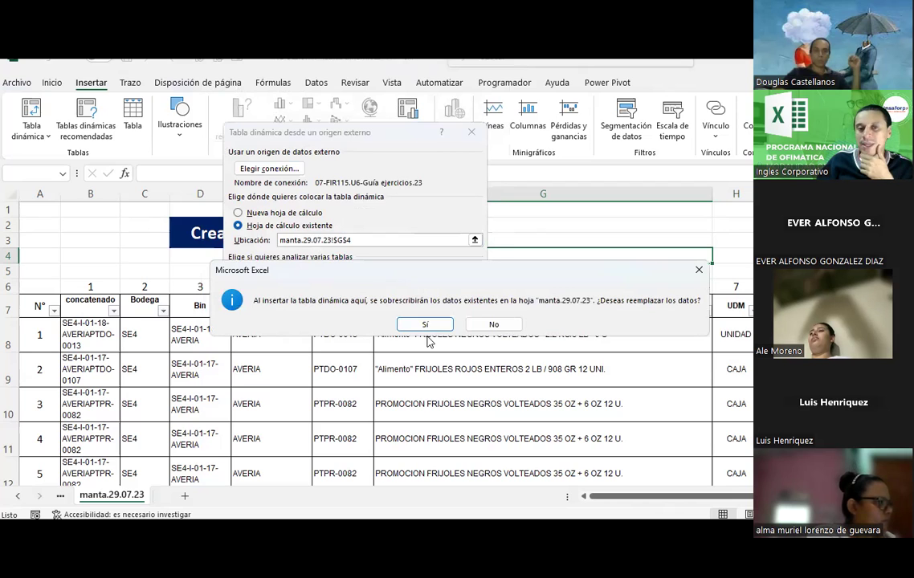
{"action": "left_click", "coordinate": [494, 324]}
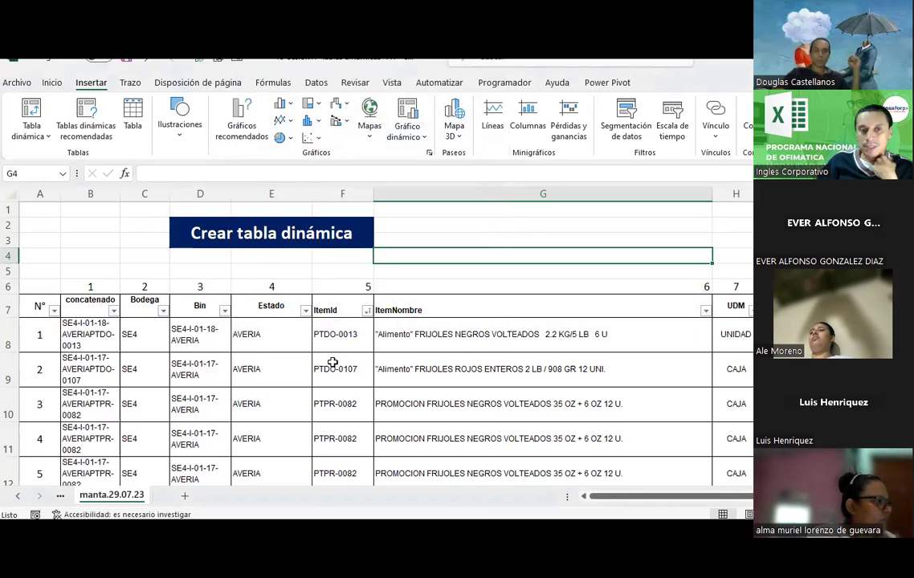
Step: Restart the external-data pivot setup and browse to the Nuevo vol (G:) drive
{"action": "left_click", "coordinate": [32, 125]}
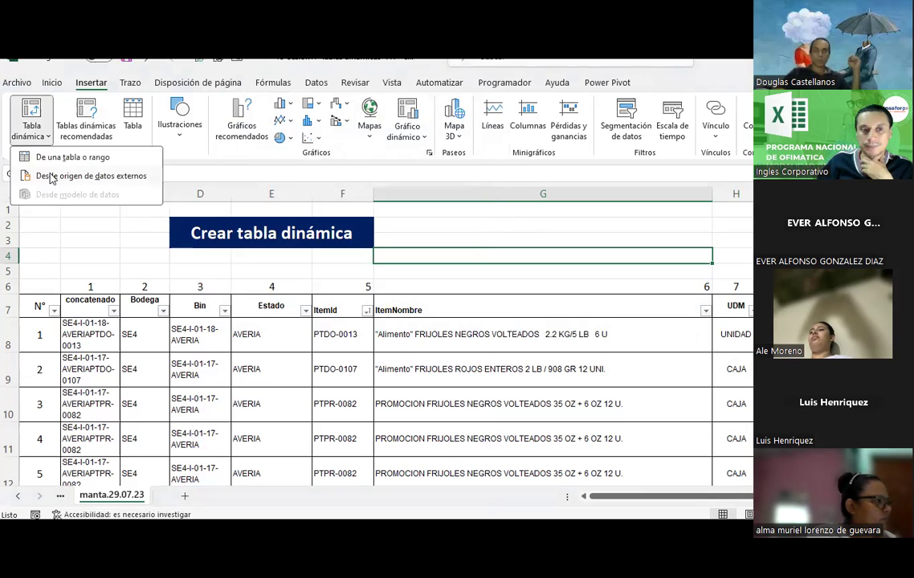
{"action": "left_click", "coordinate": [50, 177]}
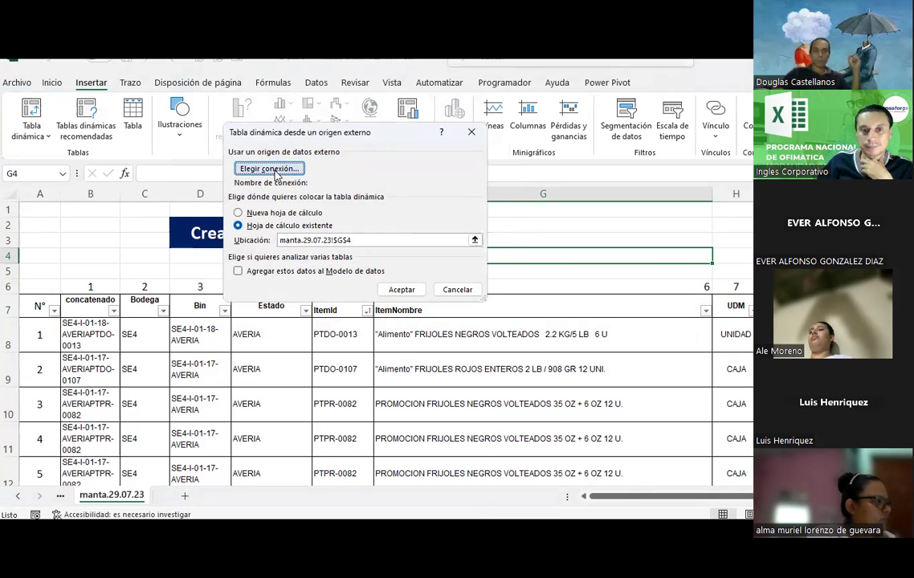
{"action": "left_click", "coordinate": [276, 170]}
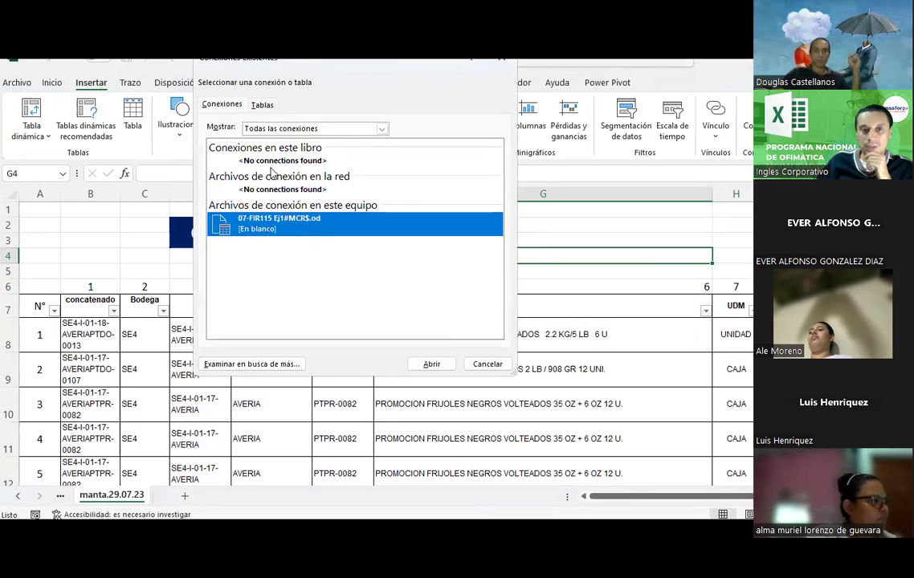
{"action": "left_click", "coordinate": [265, 371]}
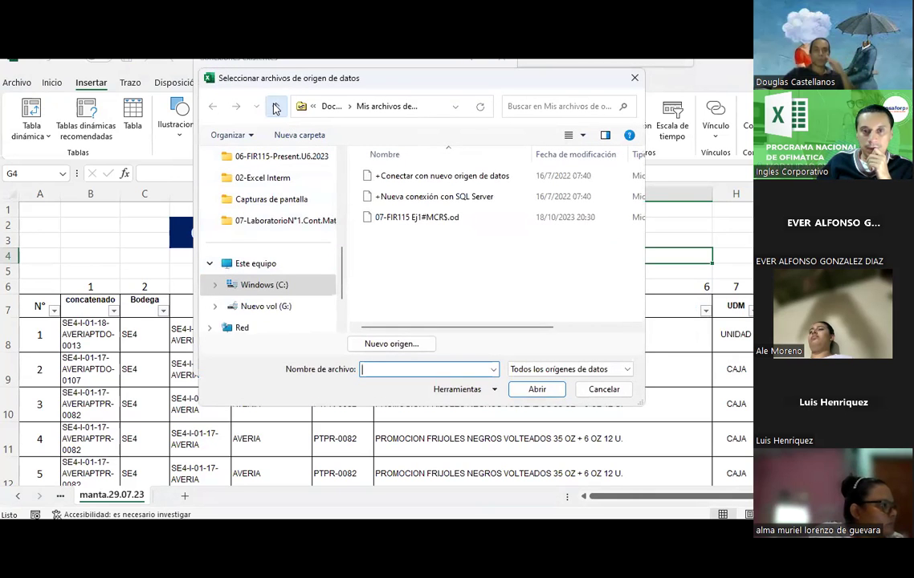
{"action": "left_click", "coordinate": [275, 108]}
{"action": "left_click", "coordinate": [275, 108]}
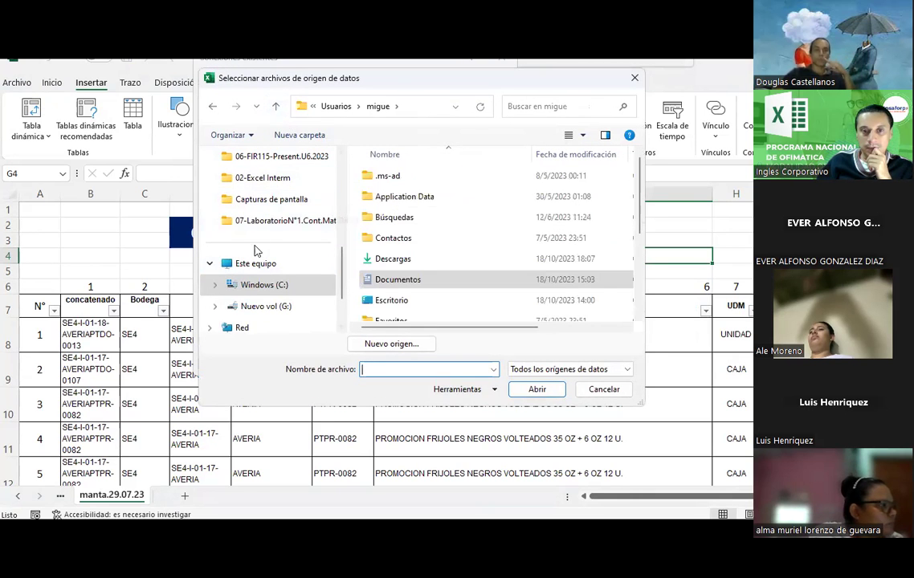
{"action": "scroll", "coordinate": [265, 241], "scroll_direction": "up", "scroll_amount": 4}
{"action": "scroll", "coordinate": [272, 237], "scroll_direction": "down", "scroll_amount": 2}
{"action": "scroll", "coordinate": [271, 237], "scroll_direction": "down", "scroll_amount": 2}
{"action": "scroll", "coordinate": [272, 237], "scroll_direction": "down", "scroll_amount": 1}
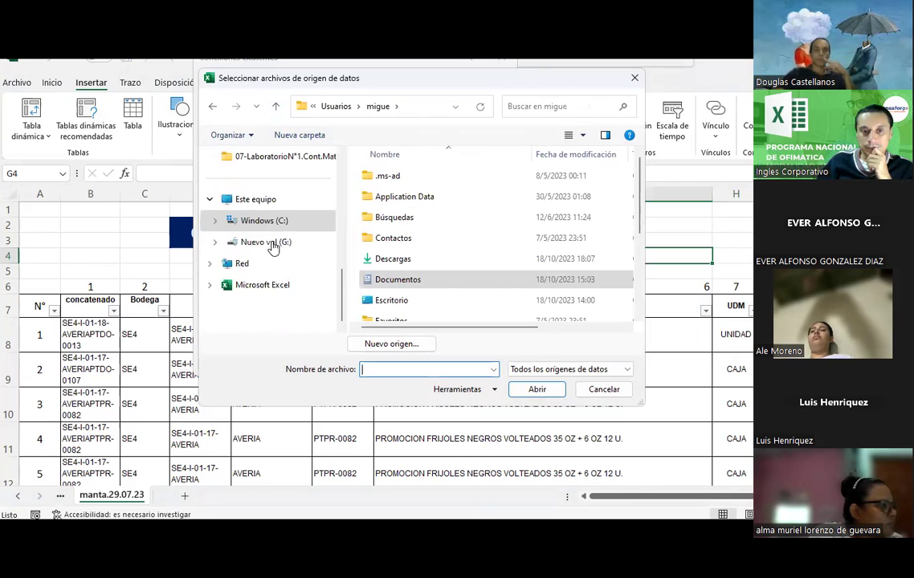
{"action": "left_click", "coordinate": [275, 242]}
{"action": "scroll", "coordinate": [459, 241], "scroll_direction": "down", "scroll_amount": 1}
{"action": "scroll", "coordinate": [460, 241], "scroll_direction": "down", "scroll_amount": 2}
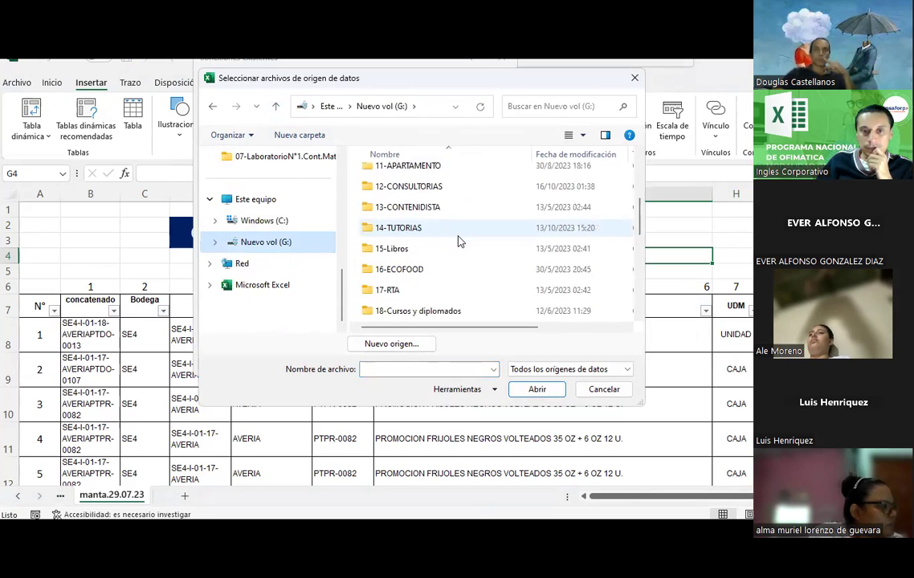
{"action": "scroll", "coordinate": [459, 241], "scroll_direction": "down", "scroll_amount": 2}
{"action": "scroll", "coordinate": [459, 241], "scroll_direction": "down", "scroll_amount": 3}
{"action": "scroll", "coordinate": [453, 237], "scroll_direction": "up", "scroll_amount": 1}
{"action": "scroll", "coordinate": [454, 237], "scroll_direction": "up", "scroll_amount": 2}
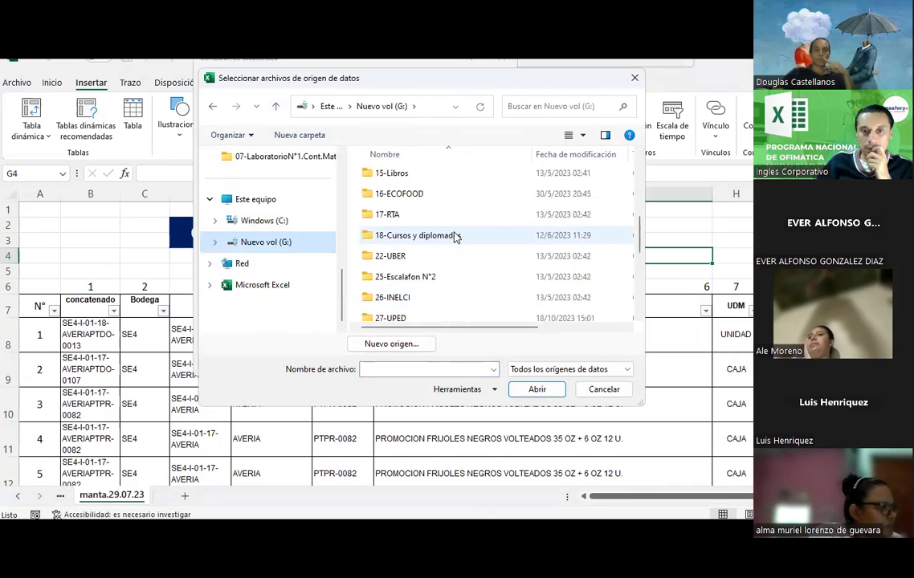
{"action": "scroll", "coordinate": [453, 237], "scroll_direction": "up", "scroll_amount": 1}
Step: Choose the 01-ASIST. NOTAS.SIC115.GP01.2023 workbook under 14-TUTORIAS\14.2-SIC115 as data source
{"action": "left_click", "coordinate": [426, 219]}
{"action": "double_click", "coordinate": [426, 219]}
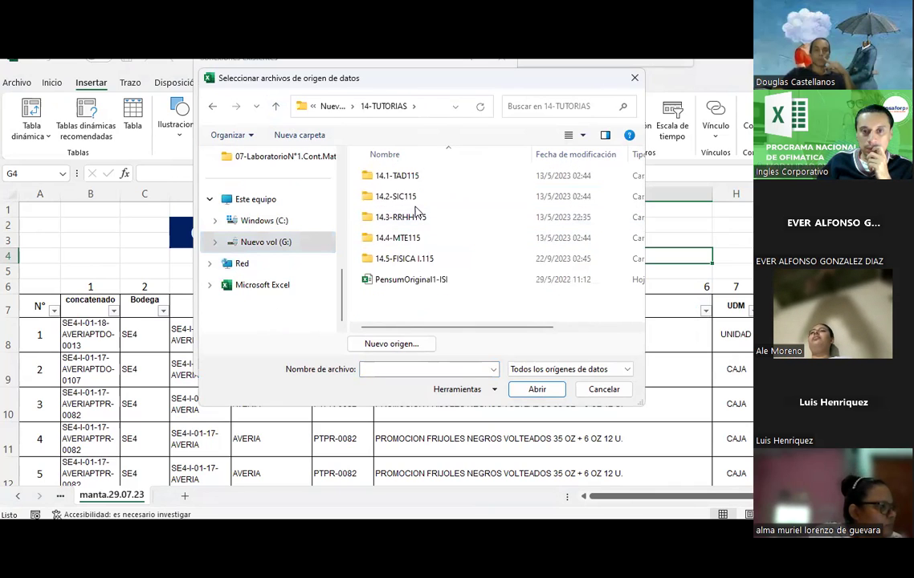
{"action": "double_click", "coordinate": [407, 196]}
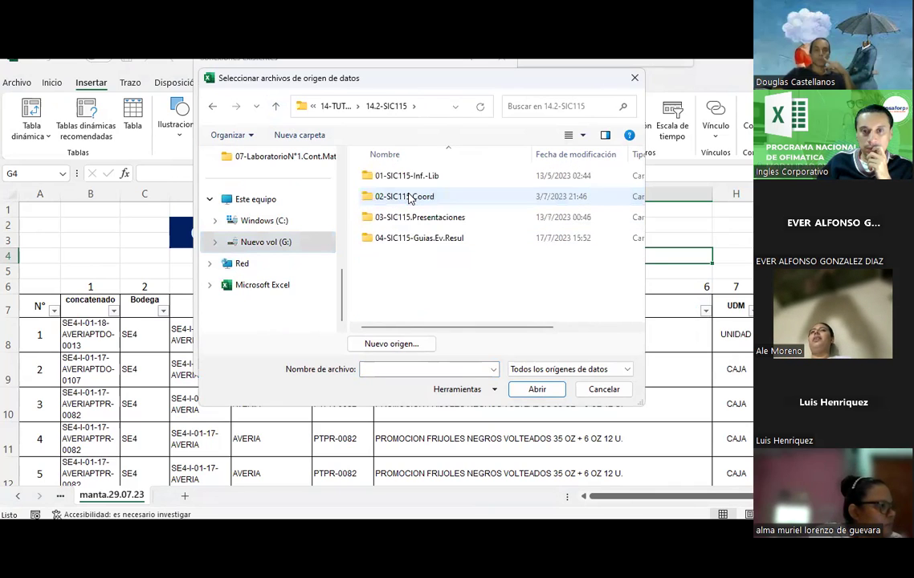
{"action": "double_click", "coordinate": [410, 237]}
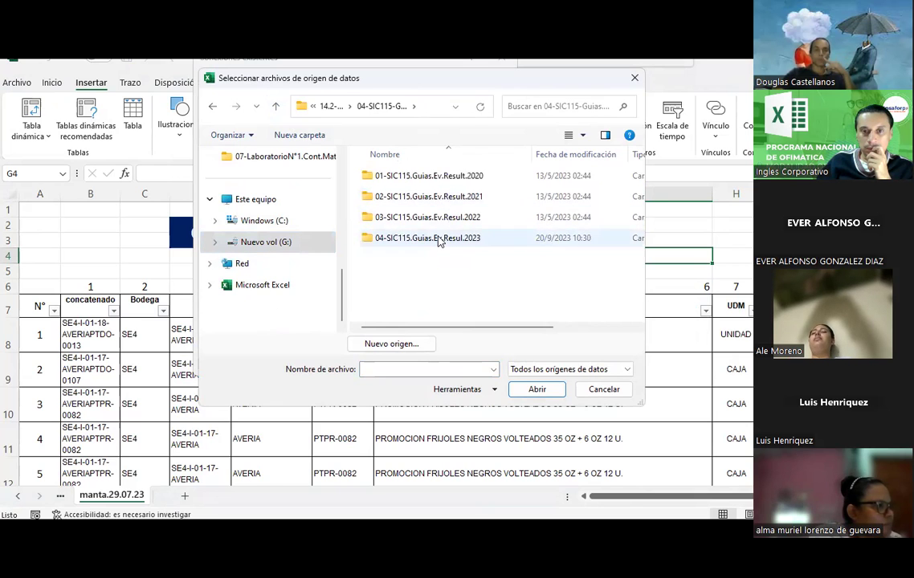
{"action": "double_click", "coordinate": [441, 237]}
{"action": "double_click", "coordinate": [429, 183]}
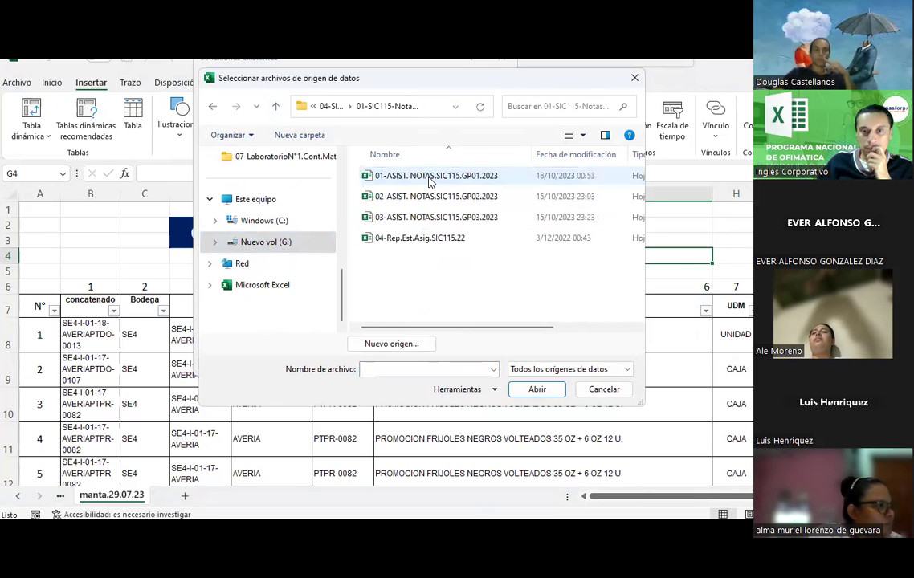
{"action": "left_click", "coordinate": [429, 178]}
{"action": "left_click", "coordinate": [530, 389]}
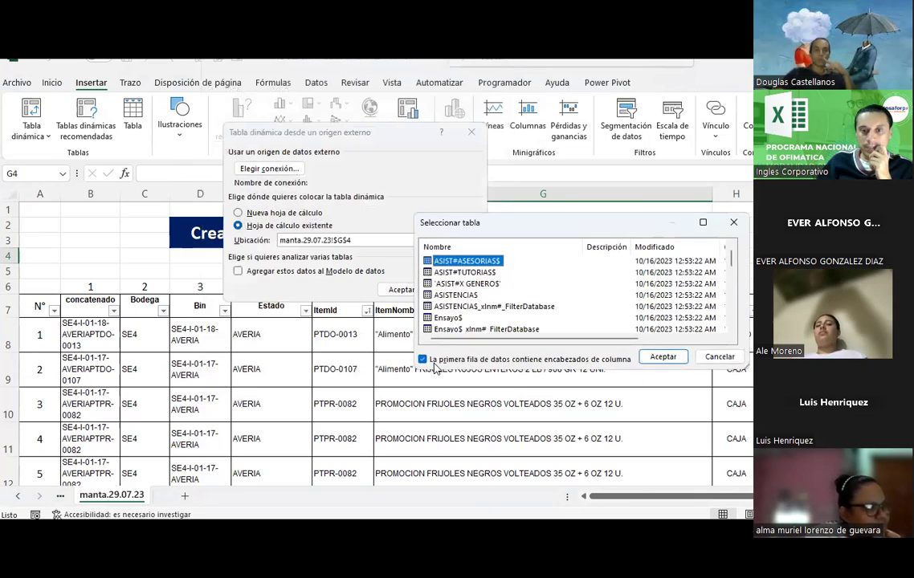
Step: Dismiss the workbook's table list and cancel the external-source pivot table
{"action": "scroll", "coordinate": [519, 291], "scroll_direction": "down", "scroll_amount": 5}
{"action": "scroll", "coordinate": [519, 291], "scroll_direction": "down", "scroll_amount": 5}
{"action": "scroll", "coordinate": [518, 290], "scroll_direction": "down", "scroll_amount": 5}
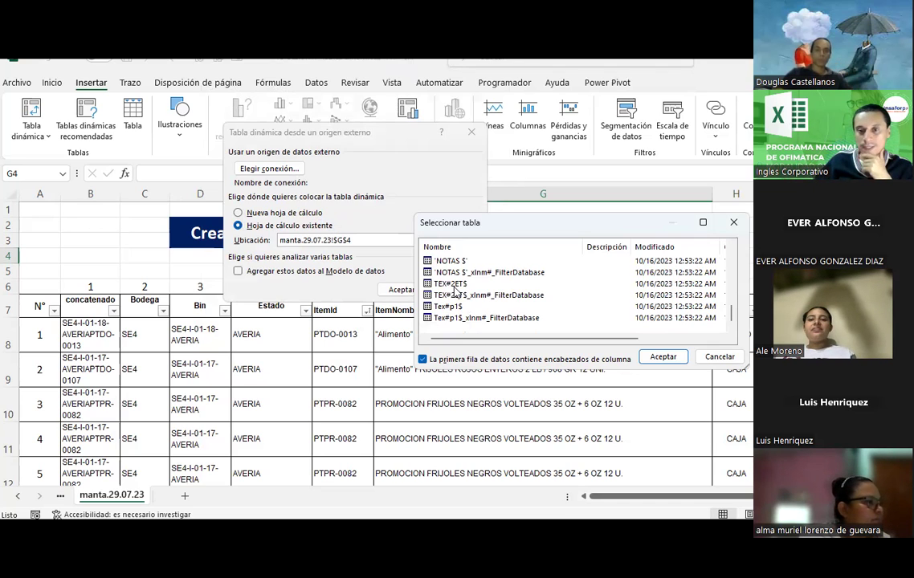
{"action": "left_click", "coordinate": [710, 358]}
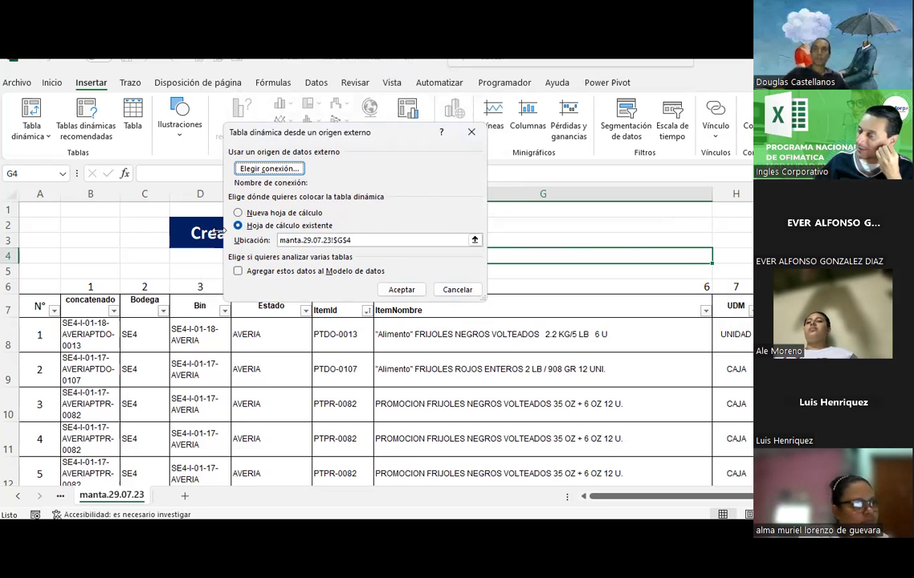
{"action": "left_click", "coordinate": [457, 289]}
Step: Go to the sheet holding the new empty pivot table TablaDinámica5
{"action": "left_click", "coordinate": [61, 496]}
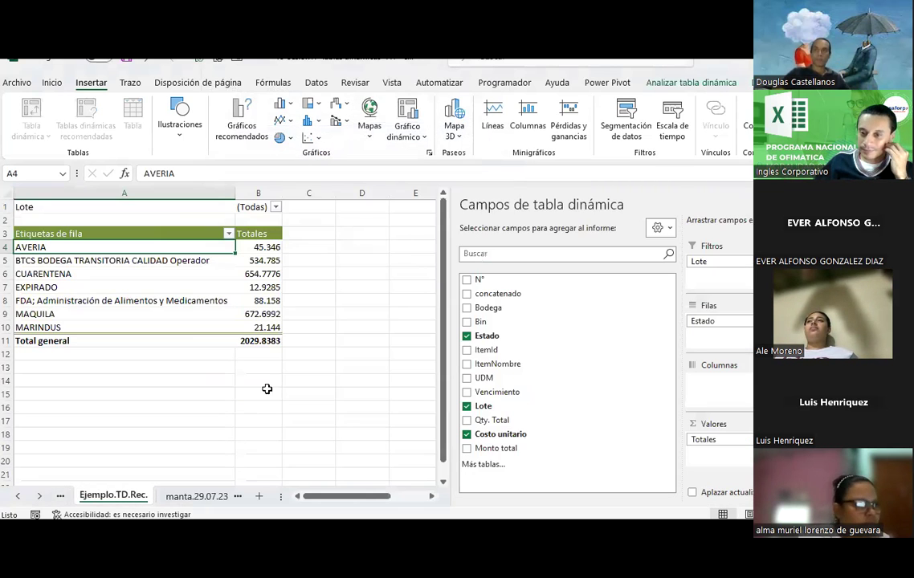
{"action": "left_click", "coordinate": [267, 391]}
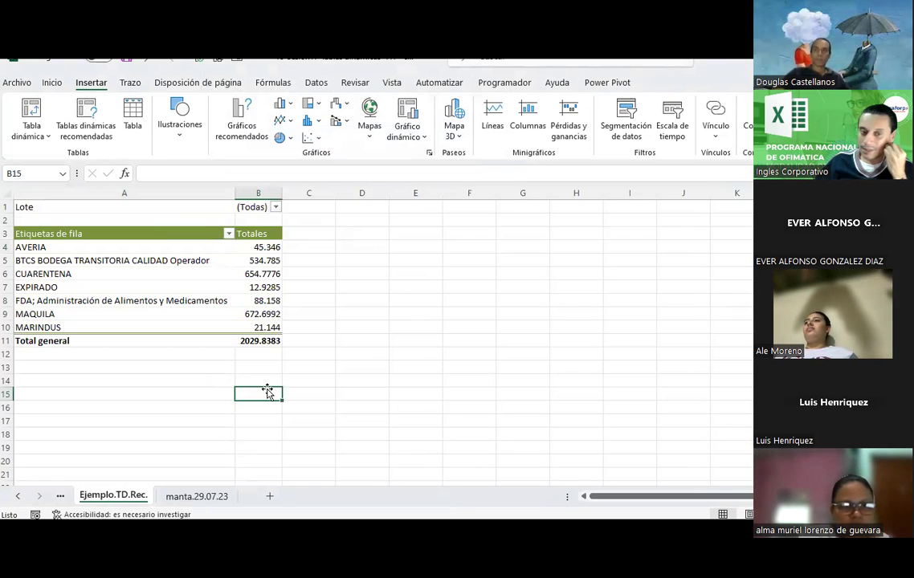
{"action": "left_click", "coordinate": [60, 496]}
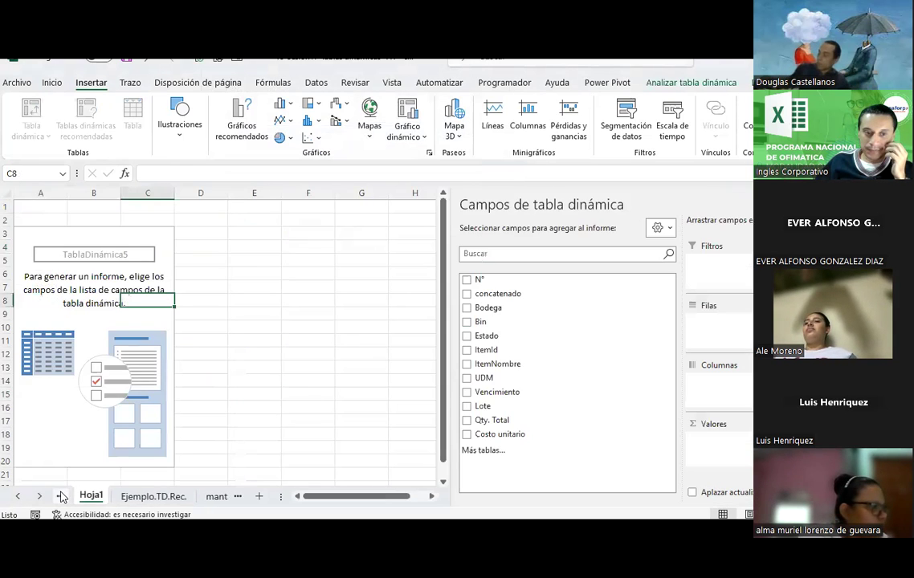
Step: Rename the Hoja1 sheet to Ejercicio1
{"action": "left_click", "coordinate": [18, 496]}
{"action": "left_click", "coordinate": [17, 496]}
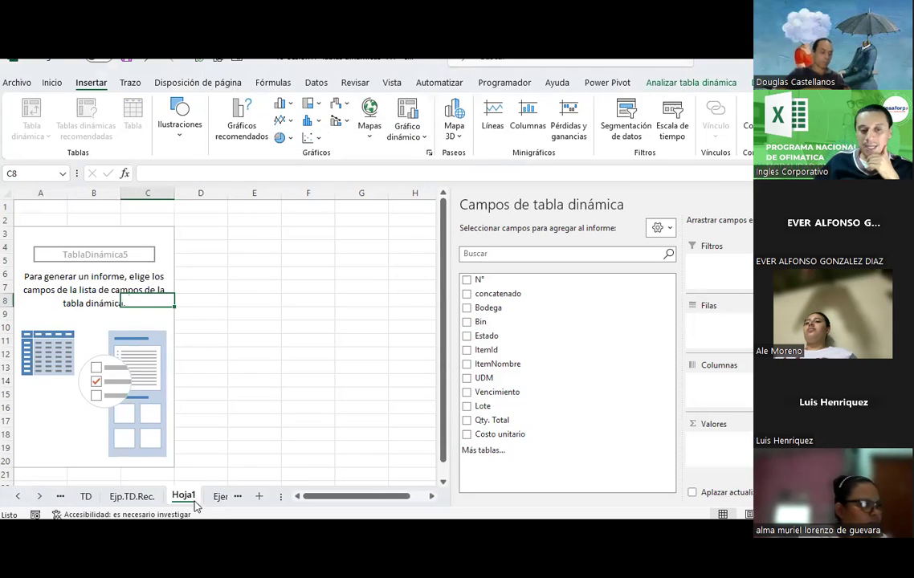
{"action": "left_click", "coordinate": [253, 366]}
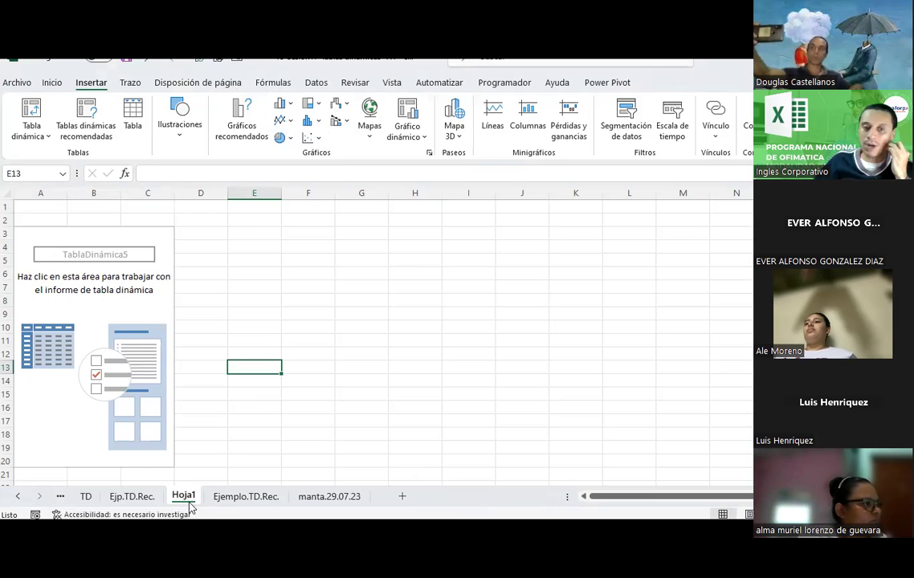
{"action": "double_click", "coordinate": [184, 495]}
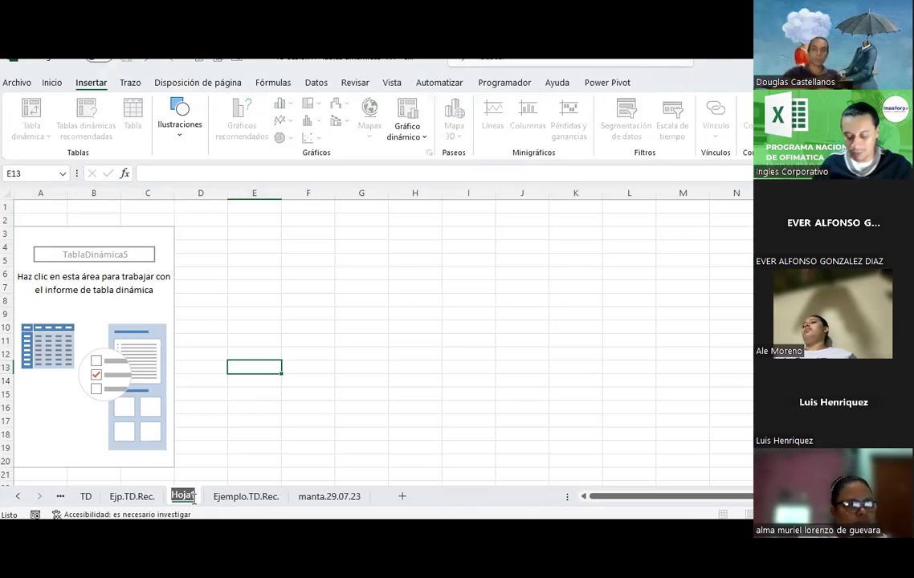
{"action": "type", "text": "Ejercicio1"}
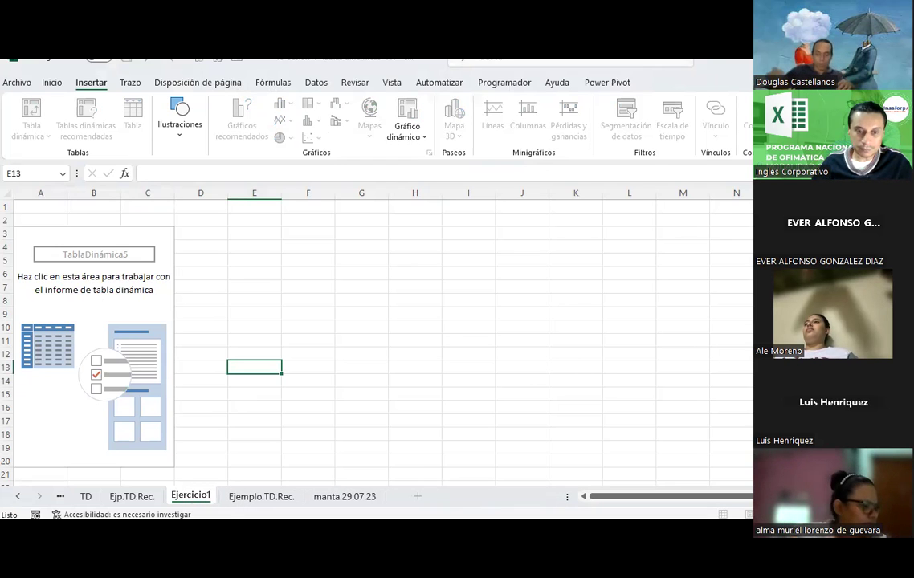
{"action": "left_click", "coordinate": [186, 434]}
Step: Colour the Ejercicio1 tab, move Ejp.TD.Rec. after it, and show manta.29.07.23
{"action": "right_click", "coordinate": [189, 497]}
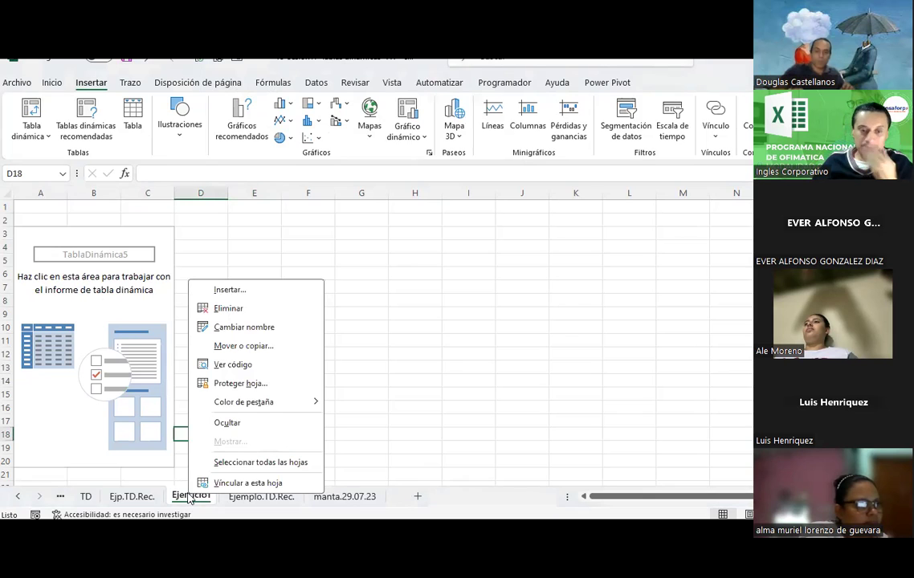
{"action": "mouse_move", "coordinate": [243, 401]}
{"action": "left_click", "coordinate": [418, 429]}
{"action": "left_click", "coordinate": [468, 407]}
{"action": "left_click", "coordinate": [241, 496]}
{"action": "left_click", "coordinate": [189, 497]}
{"action": "left_click", "coordinate": [160, 299]}
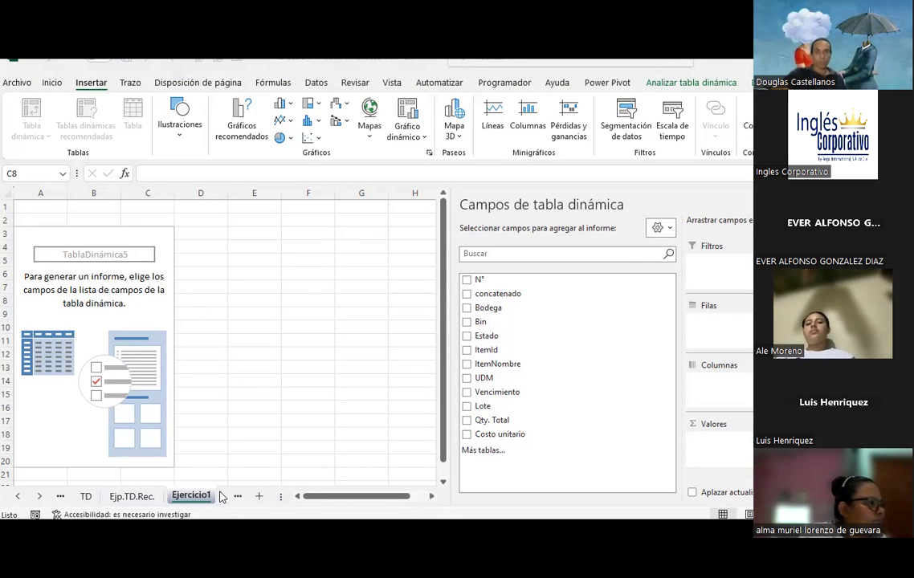
{"action": "left_click_drag", "start_coordinate": [130, 496], "coordinate": [232, 501]}
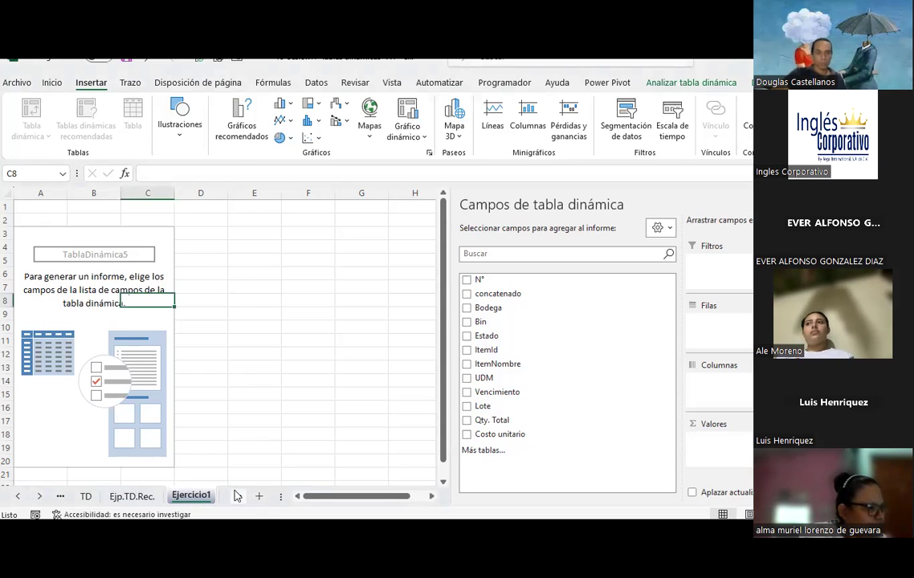
{"action": "left_click", "coordinate": [231, 498]}
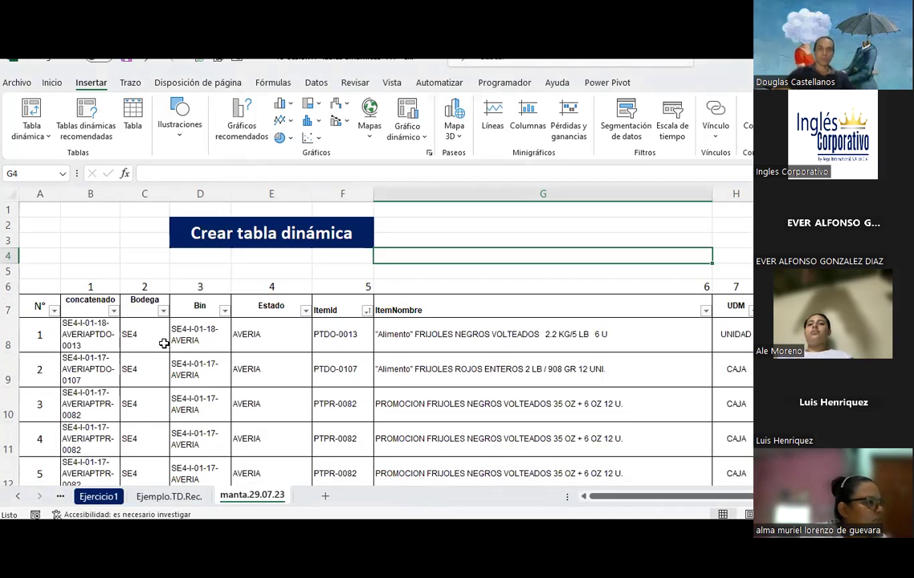
{"action": "left_click", "coordinate": [74, 332]}
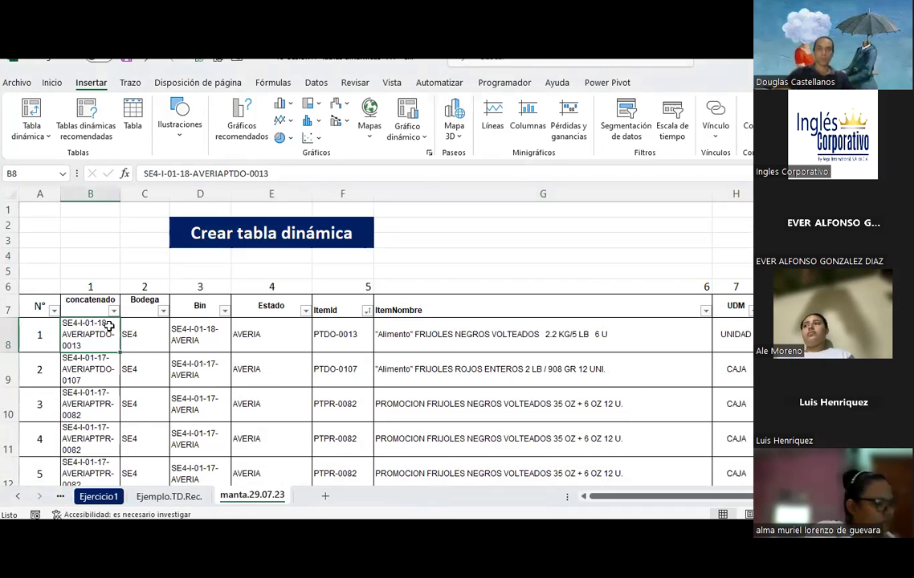
{"action": "left_click", "coordinate": [139, 328]}
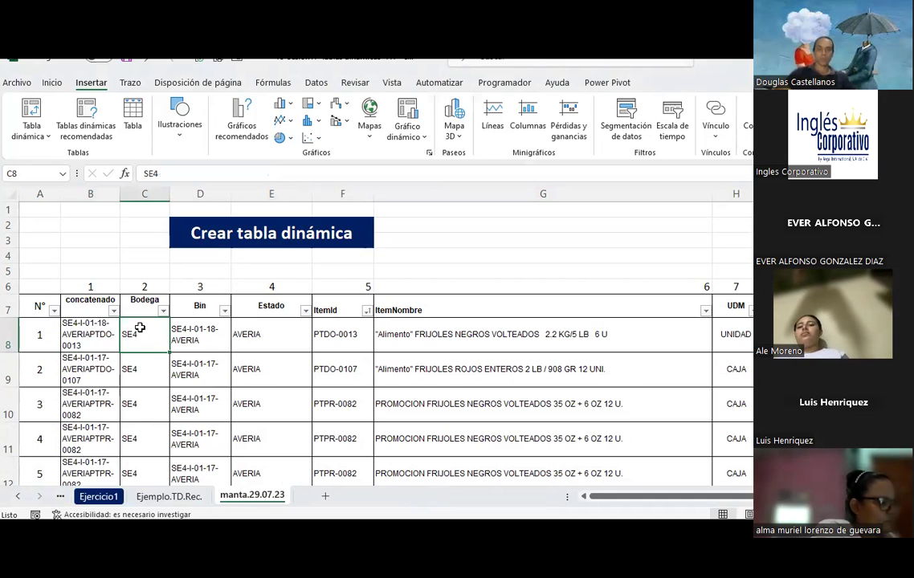
{"action": "left_click", "coordinate": [89, 345]}
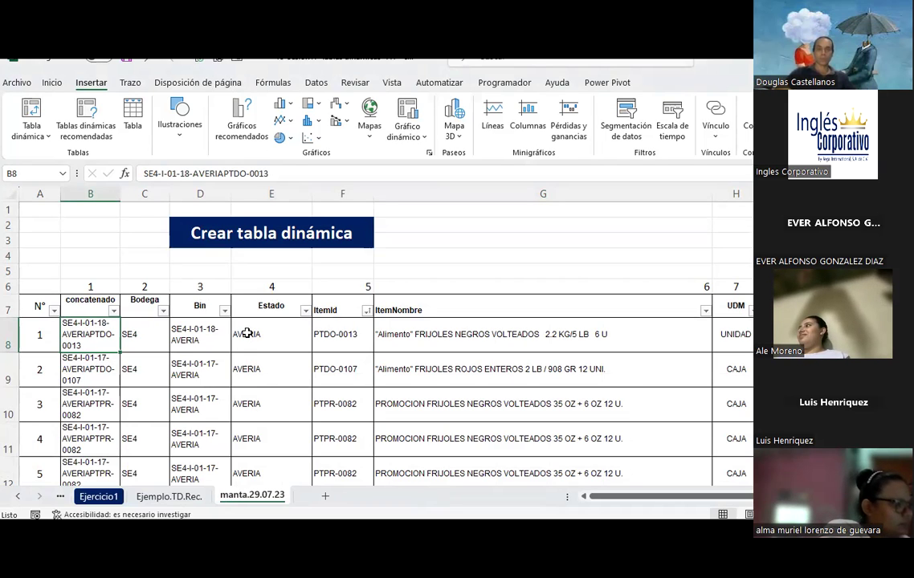
{"action": "left_click", "coordinate": [193, 333]}
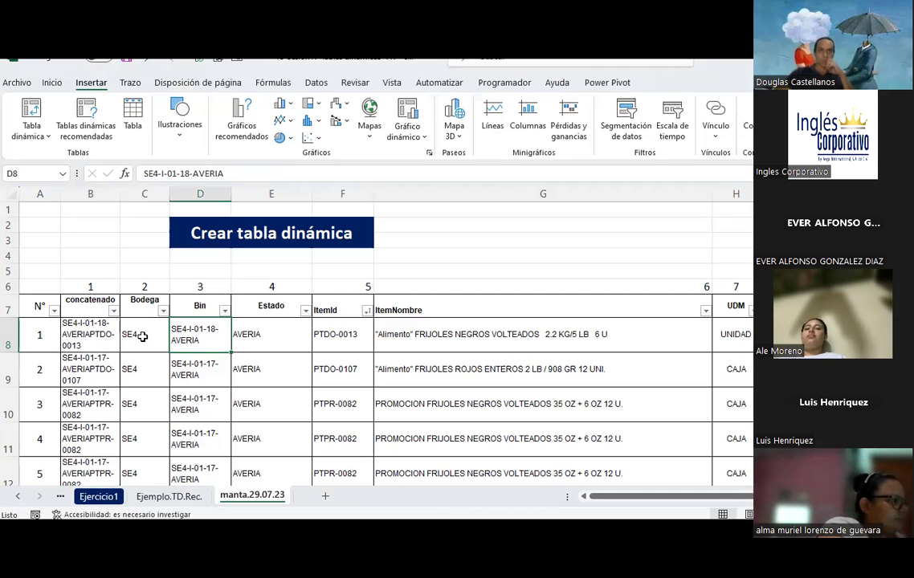
Step: Check the Estado value AVERIA and its filter choices, then return to manta.29.07.23
{"action": "left_click", "coordinate": [249, 338]}
{"action": "left_click", "coordinate": [305, 312]}
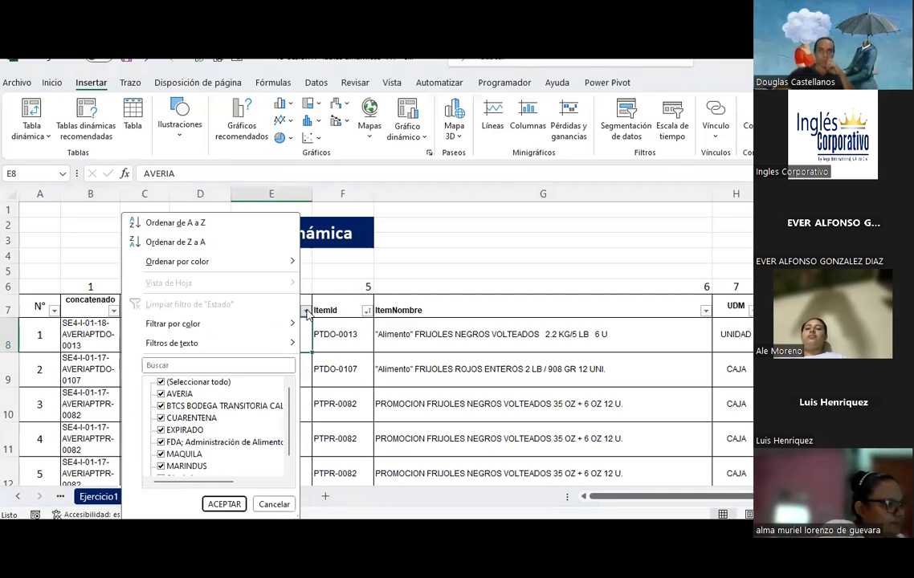
{"action": "key", "text": "Escape"}
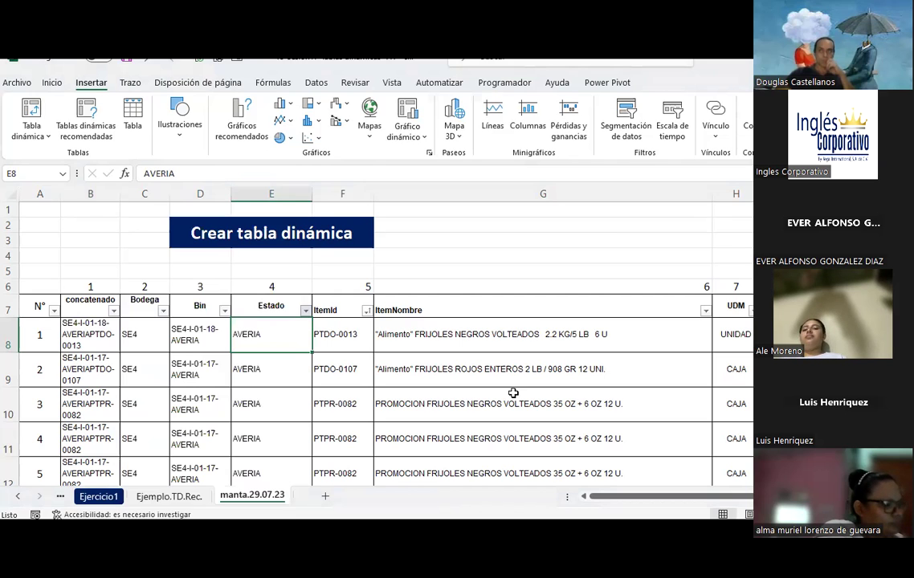
{"action": "left_click", "coordinate": [161, 495]}
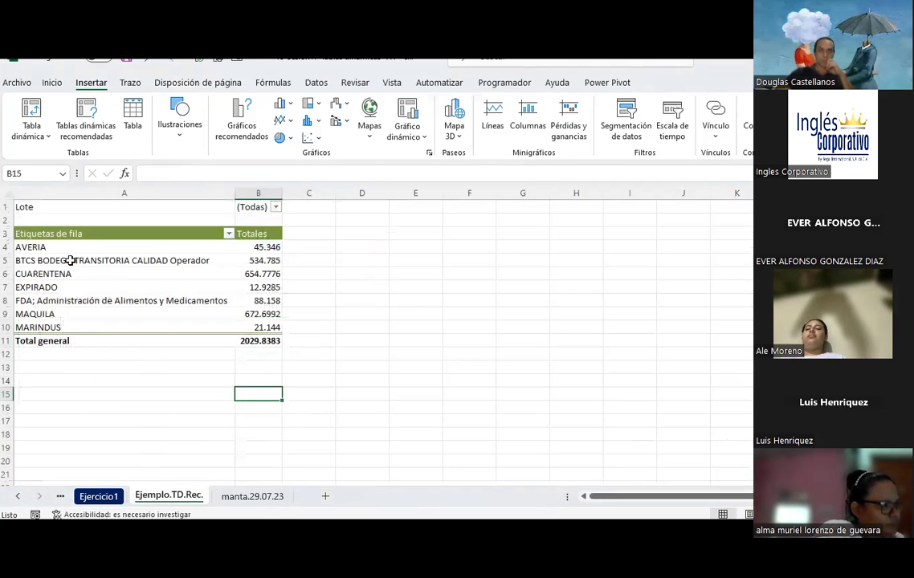
{"action": "left_click", "coordinate": [252, 498]}
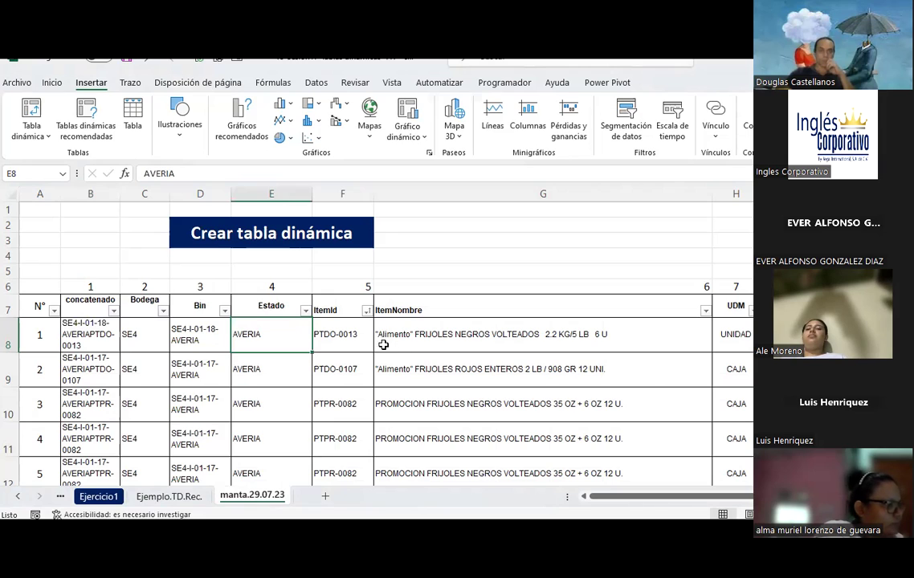
Step: Review the first records' ItemId, ItemNombre, UDM, expiry date, Lote and Qty. Total
{"action": "left_click", "coordinate": [356, 334]}
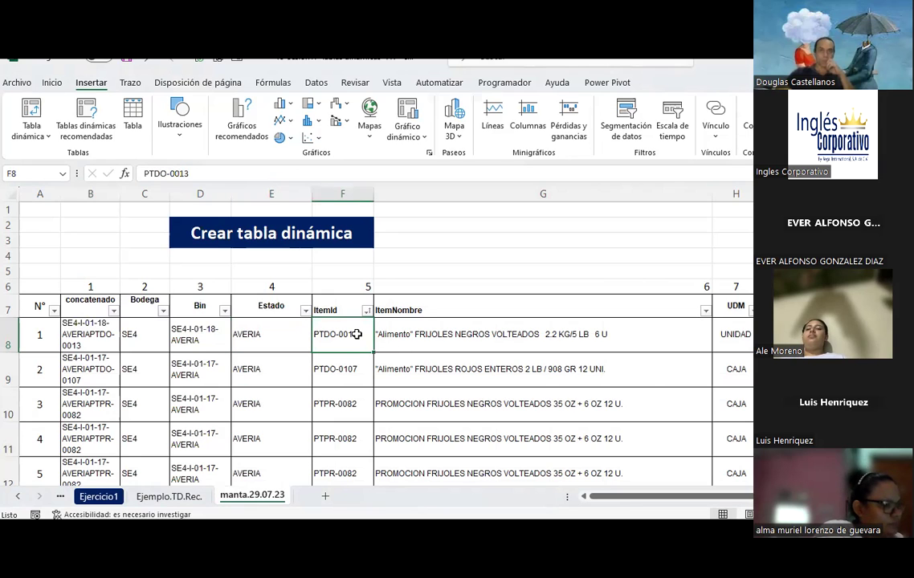
{"action": "left_click", "coordinate": [439, 340]}
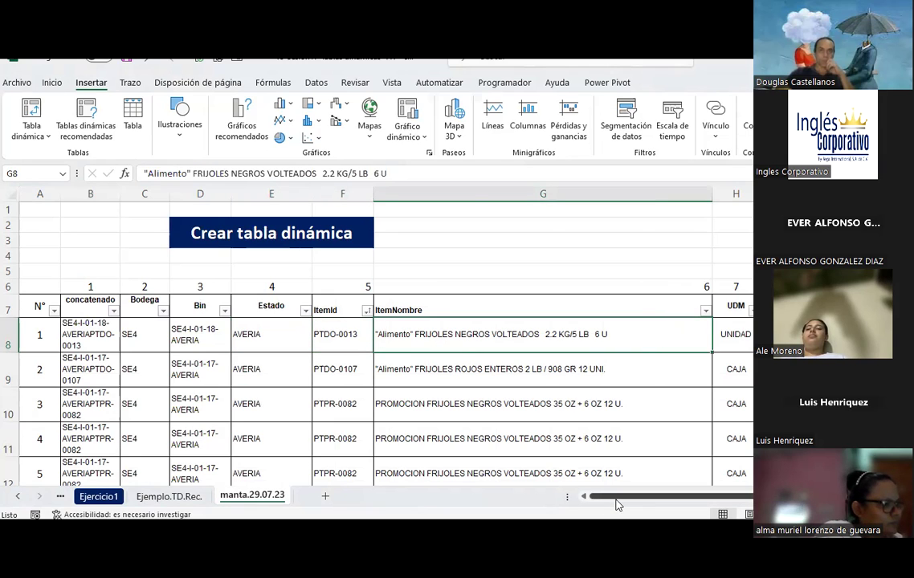
{"action": "left_click_drag", "start_coordinate": [615, 498], "coordinate": [665, 498]}
{"action": "left_click", "coordinate": [559, 332]}
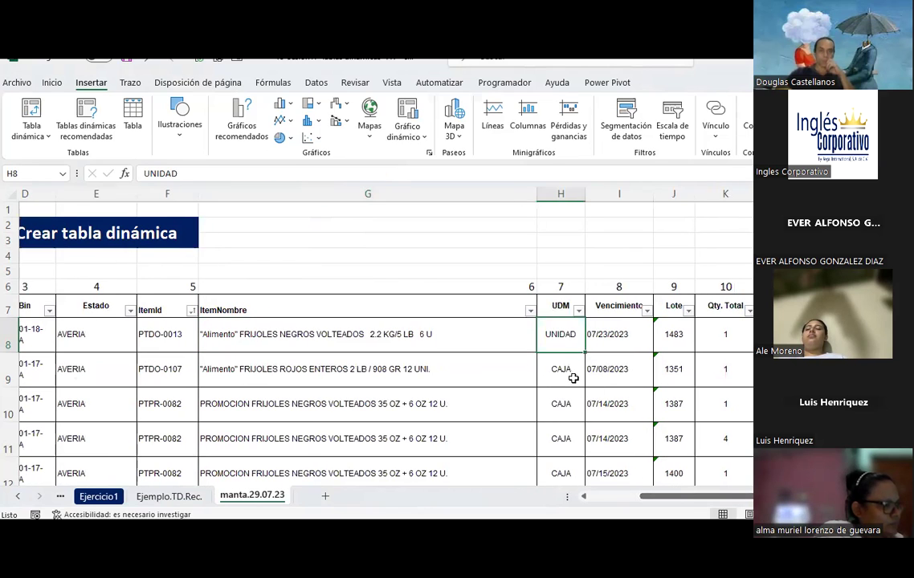
{"action": "left_click", "coordinate": [573, 379]}
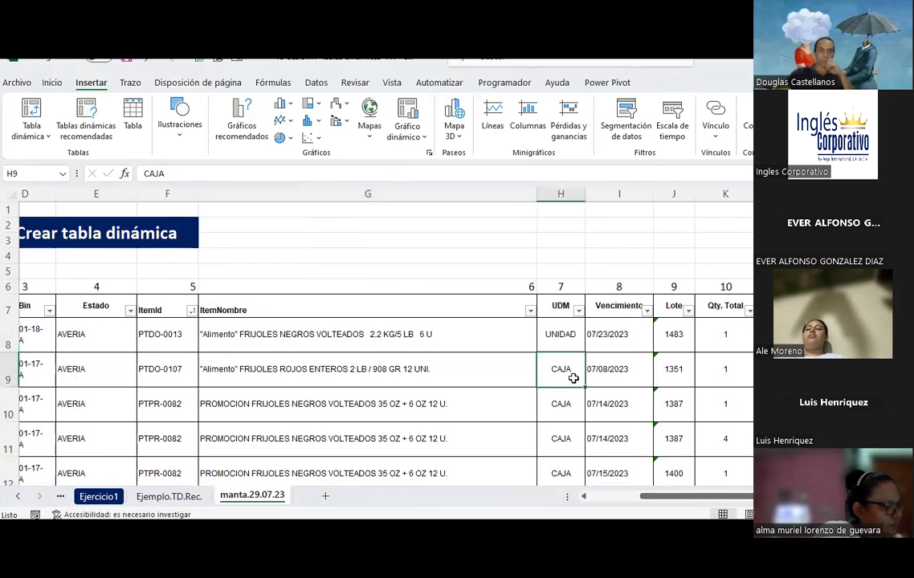
{"action": "left_click", "coordinate": [606, 334]}
{"action": "left_click", "coordinate": [673, 336]}
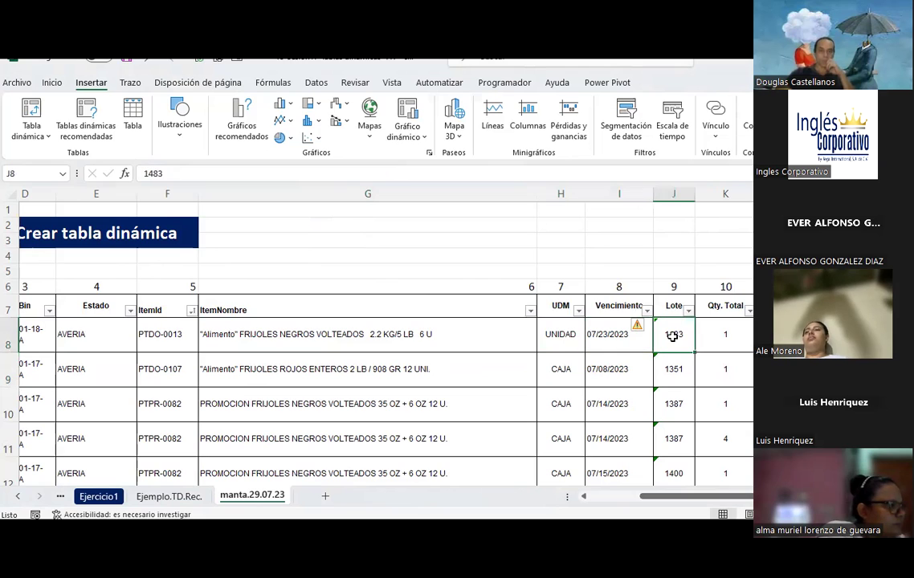
{"action": "left_click_drag", "start_coordinate": [683, 496], "coordinate": [701, 496]}
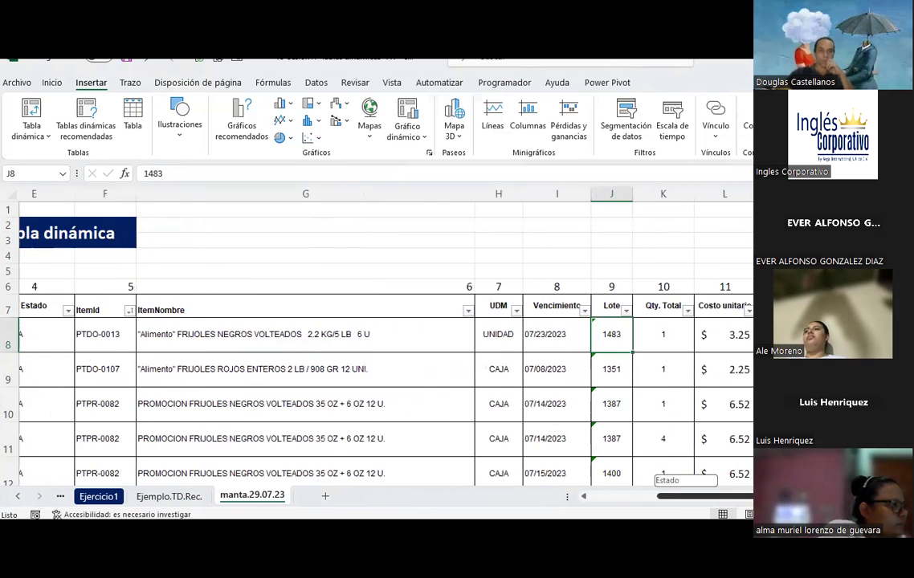
{"action": "left_click", "coordinate": [661, 328]}
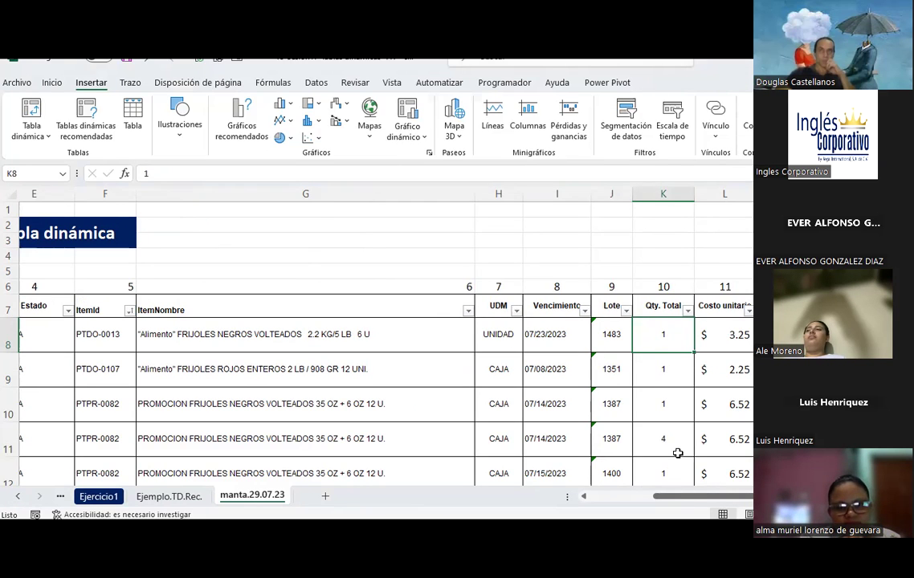
{"action": "left_click_drag", "start_coordinate": [696, 496], "coordinate": [513, 471]}
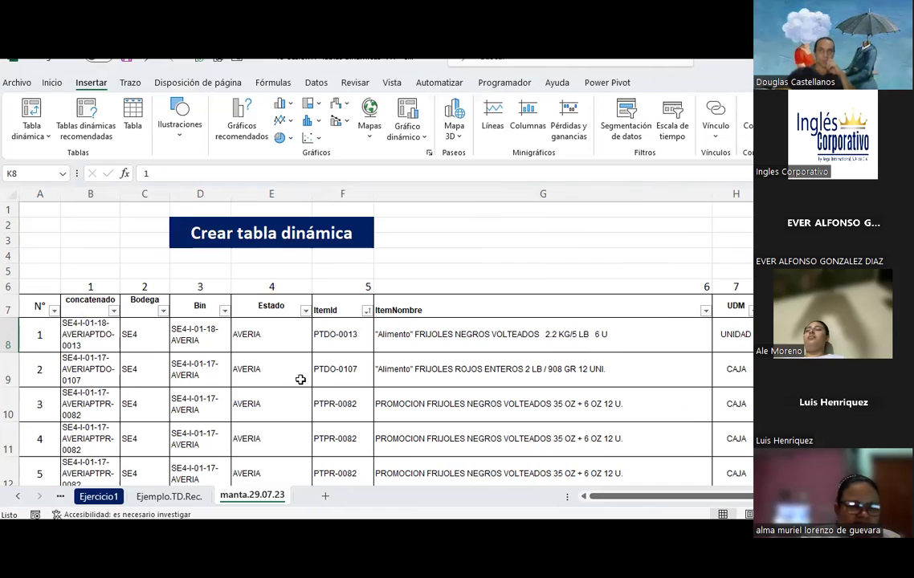
{"action": "left_click_drag", "start_coordinate": [720, 497], "coordinate": [770, 497]}
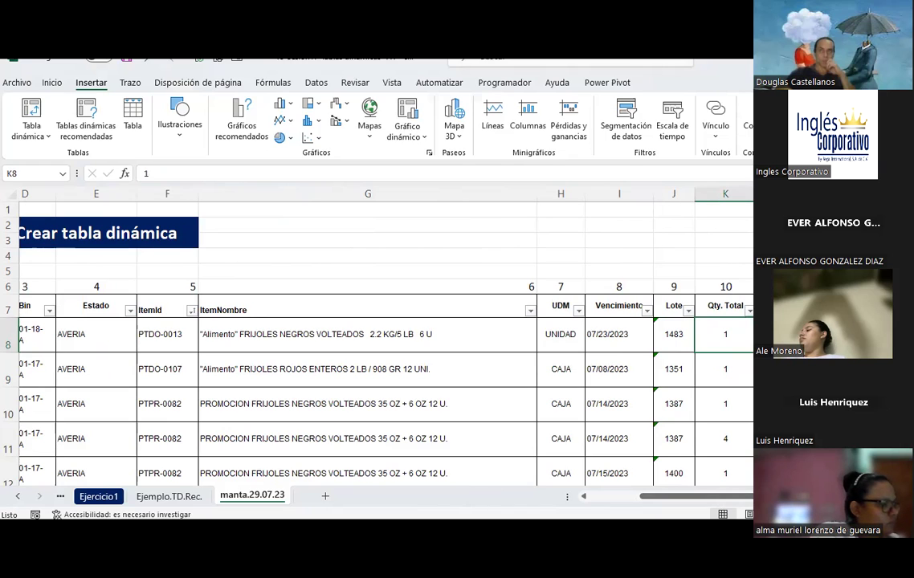
Step: On Ejercicio1, add Estado to the pivot's rows and remove it again
{"action": "left_click", "coordinate": [111, 497]}
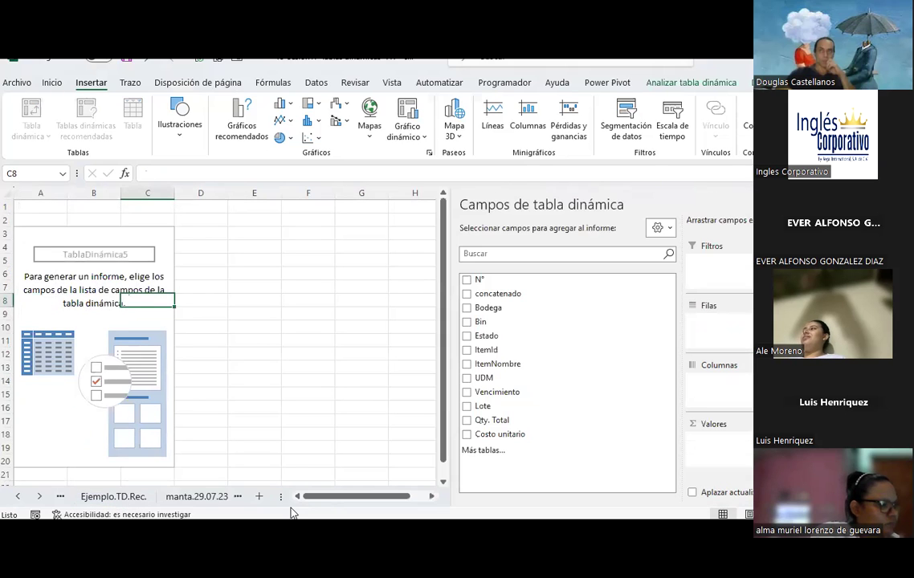
{"action": "left_click", "coordinate": [39, 499]}
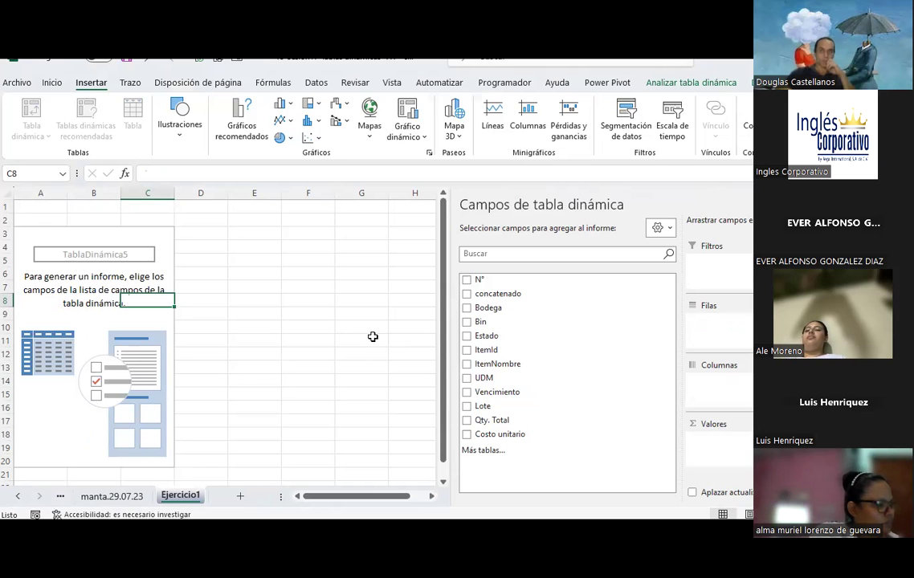
{"action": "left_click", "coordinate": [466, 336]}
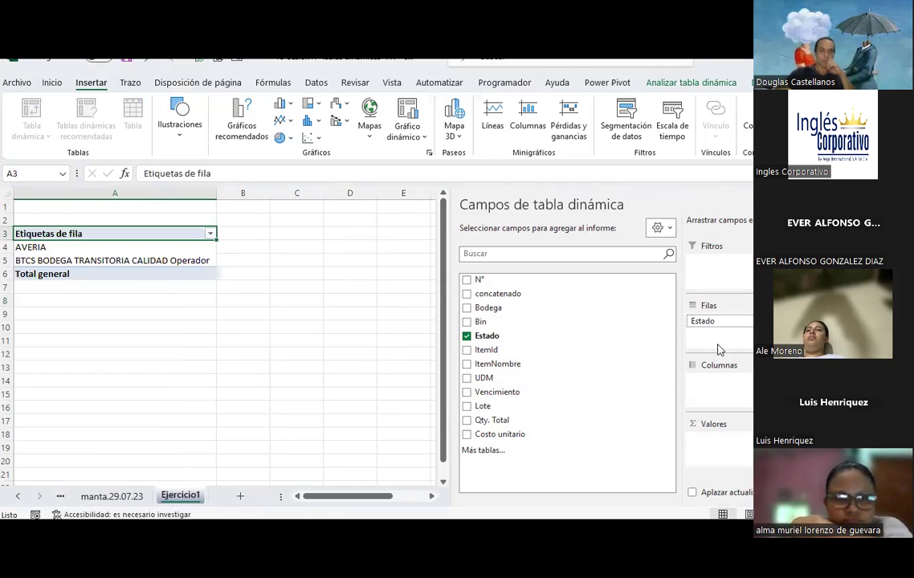
{"action": "left_click", "coordinate": [466, 336]}
Step: Move Estado into Columnas, back into Filas, then remove it from the pivot
{"action": "left_click_drag", "start_coordinate": [483, 339], "coordinate": [721, 335]}
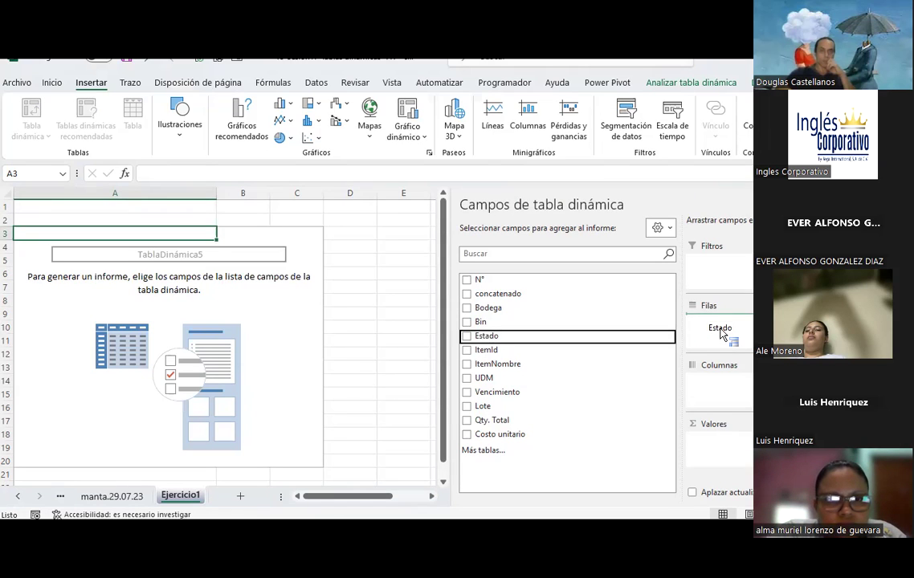
{"action": "left_click_drag", "start_coordinate": [721, 335], "coordinate": [721, 387]}
{"action": "left_click_drag", "start_coordinate": [313, 497], "coordinate": [299, 497]}
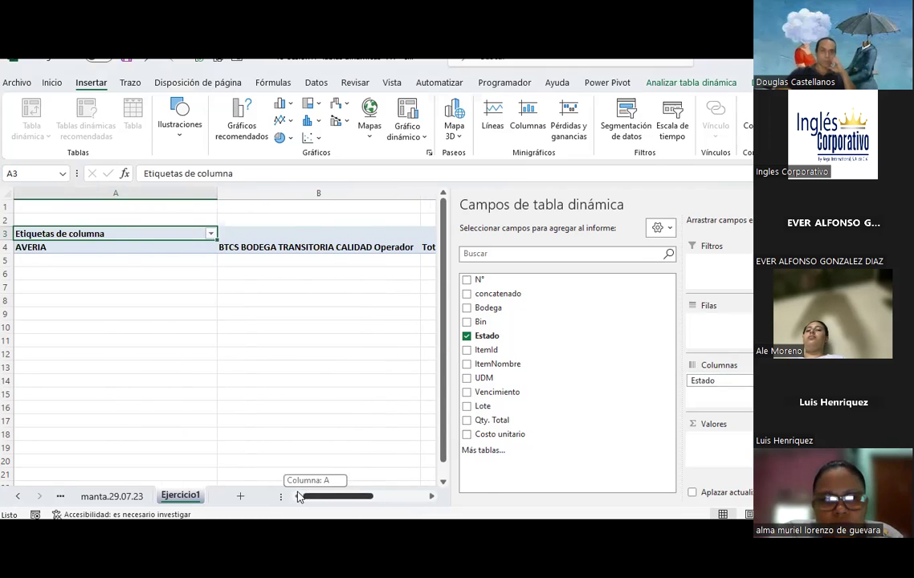
{"action": "left_click", "coordinate": [256, 247]}
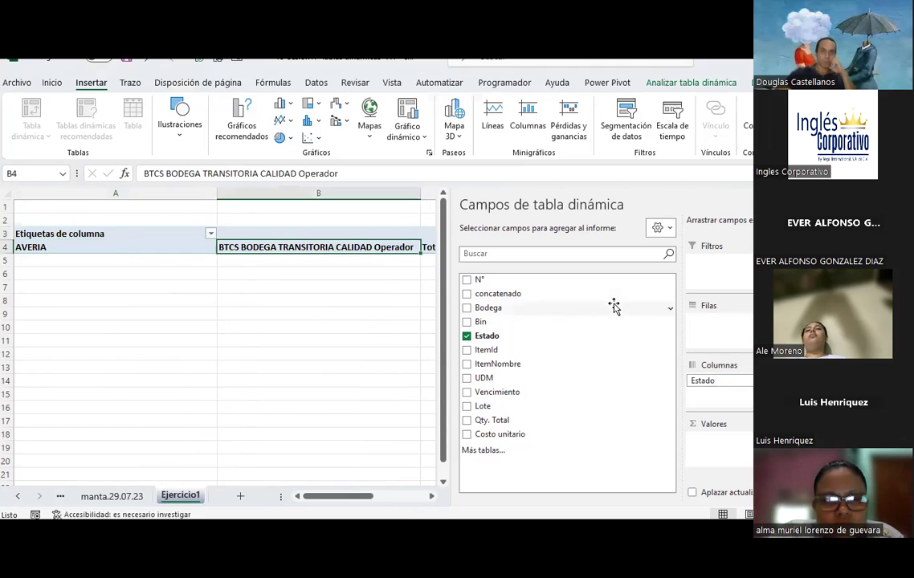
{"action": "left_click_drag", "start_coordinate": [713, 383], "coordinate": [710, 321]}
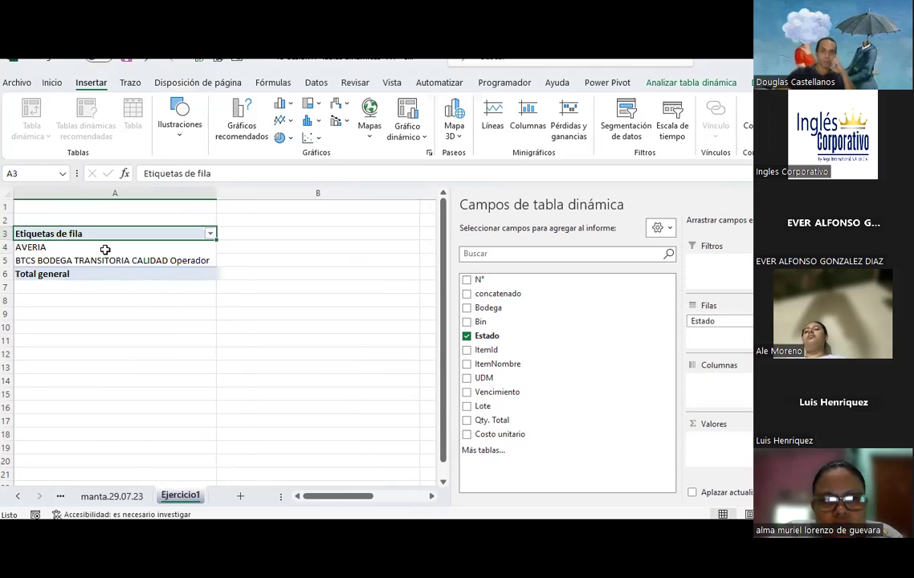
{"action": "left_click_drag", "start_coordinate": [105, 250], "coordinate": [105, 258]}
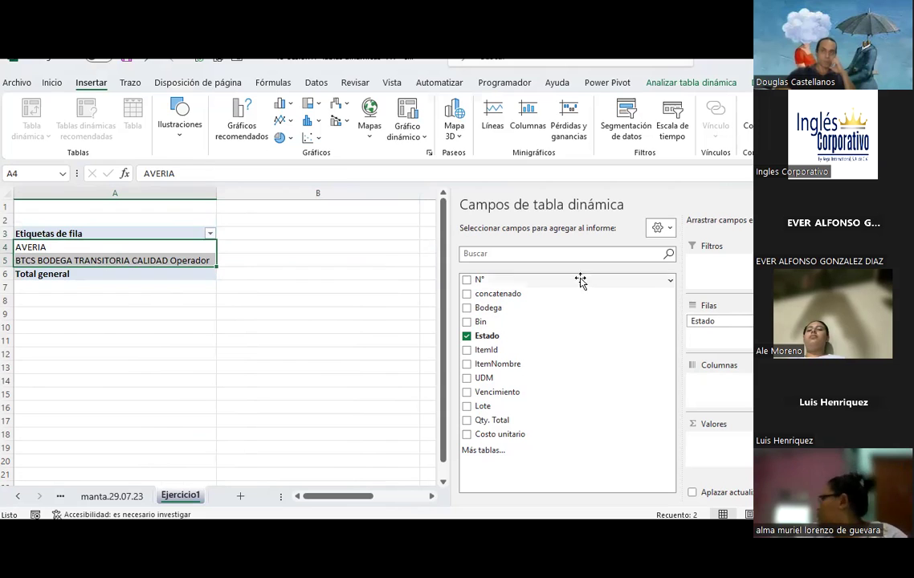
{"action": "left_click", "coordinate": [485, 337]}
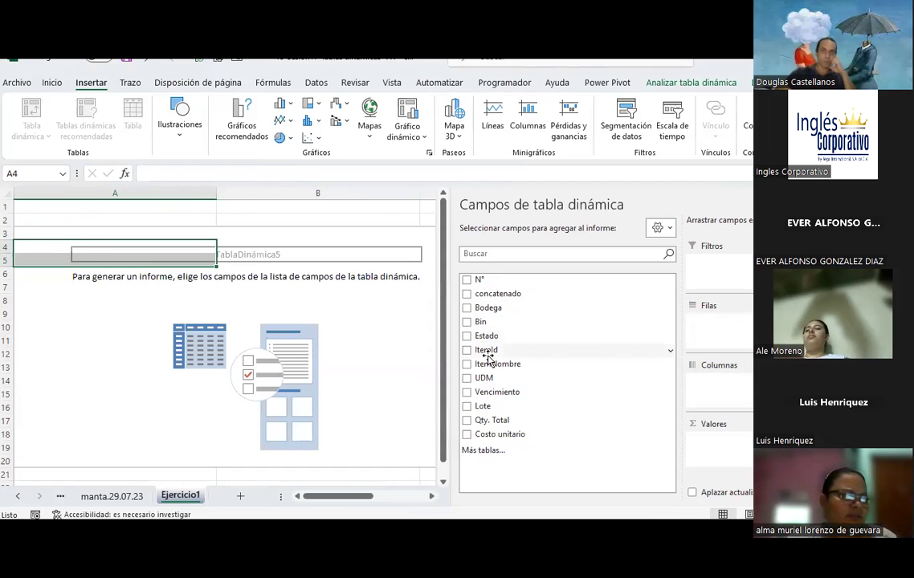
Step: Add ItemId to Filas with ItemNombre nested beneath each code
{"action": "mouse_move", "coordinate": [498, 355]}
{"action": "left_mouse_down"}
{"action": "mouse_move", "coordinate": [696, 354]}
{"action": "mouse_move", "coordinate": [718, 326]}
{"action": "left_mouse_up"}
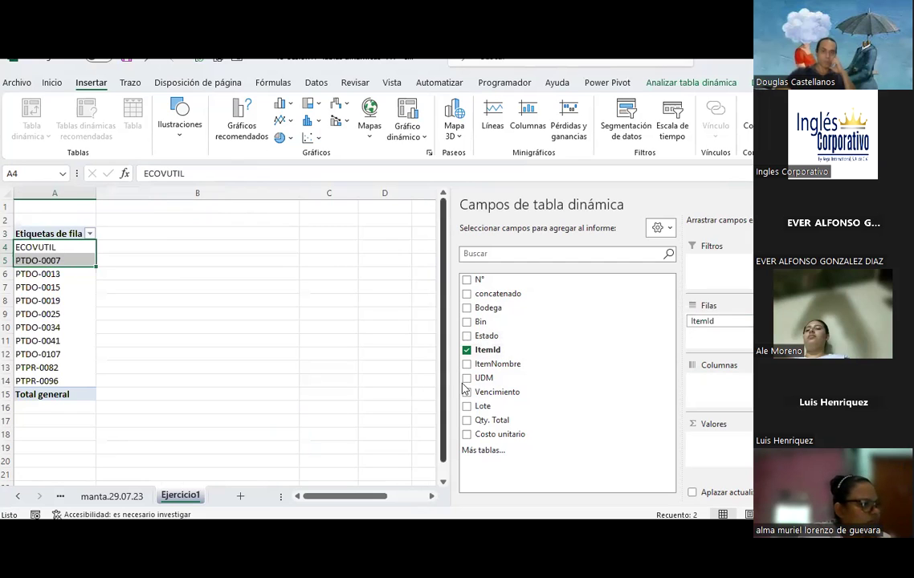
{"action": "left_click_drag", "start_coordinate": [485, 364], "coordinate": [713, 335]}
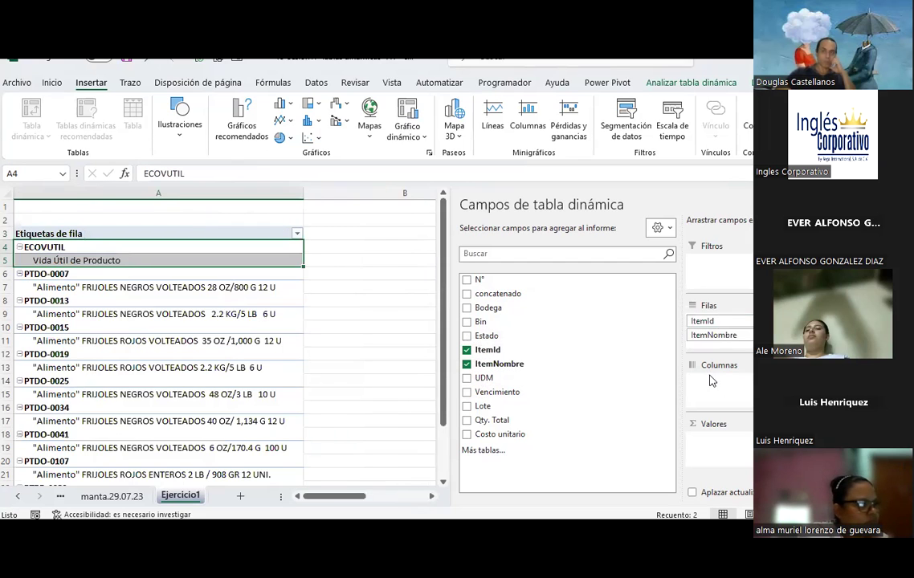
{"action": "left_click", "coordinate": [95, 287]}
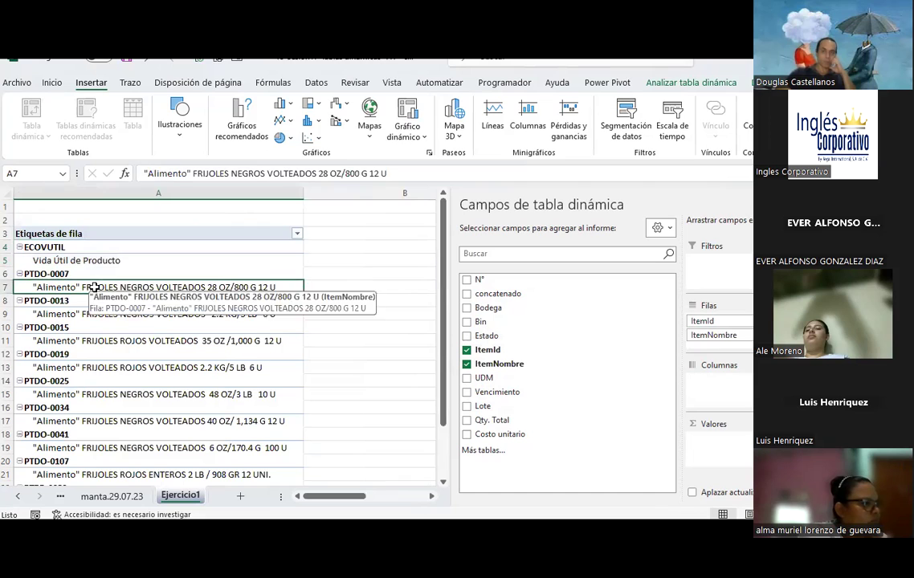
{"action": "left_click", "coordinate": [29, 250]}
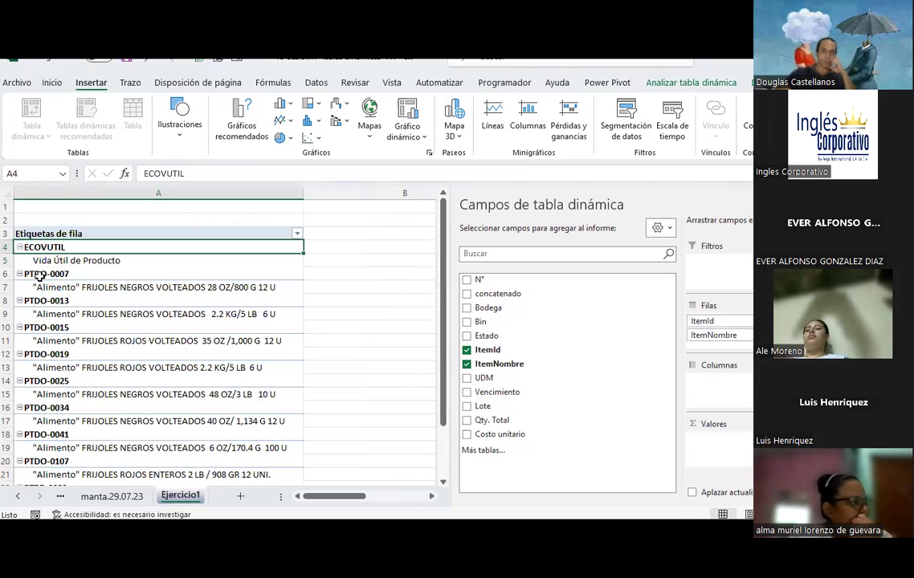
{"action": "left_click", "coordinate": [69, 262]}
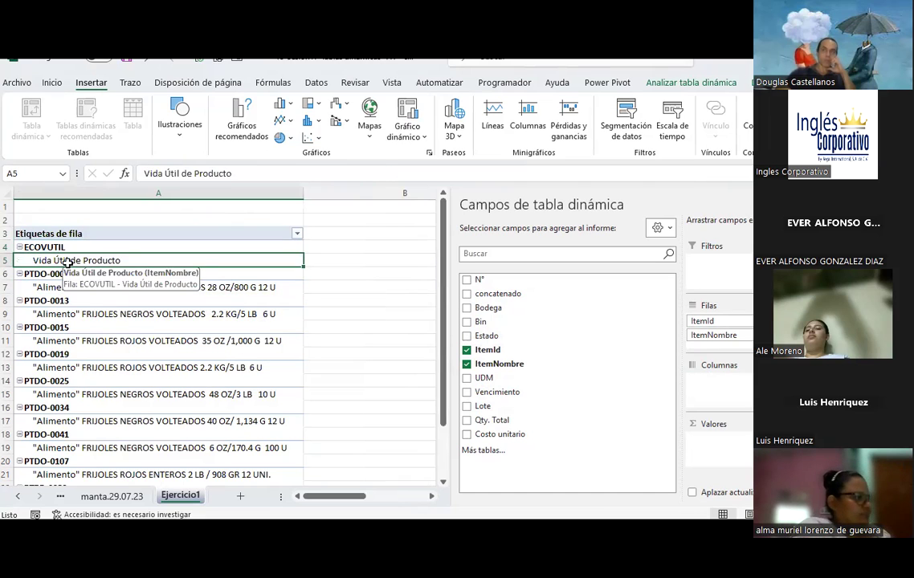
Step: Compare the pivot rows with ItemId and ItemNombre on the manta.29.07.23 sheet
{"action": "left_click", "coordinate": [112, 497]}
{"action": "left_click", "coordinate": [167, 334]}
{"action": "left_click", "coordinate": [229, 329]}
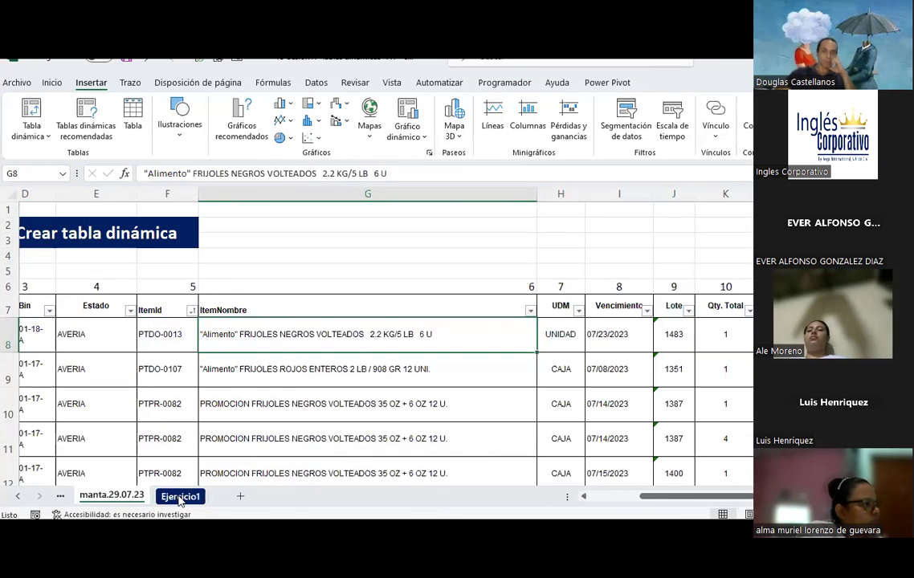
{"action": "left_click", "coordinate": [180, 496]}
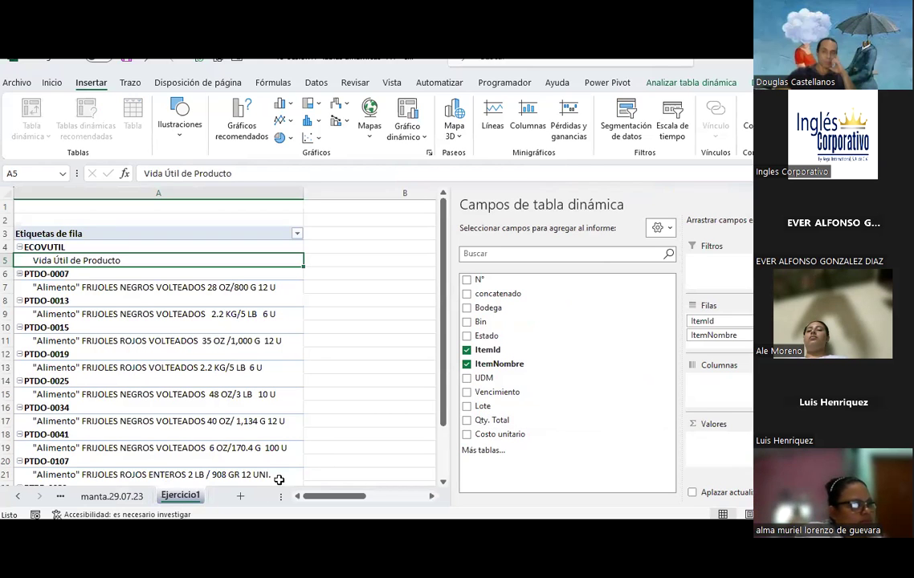
{"action": "left_click", "coordinate": [94, 499]}
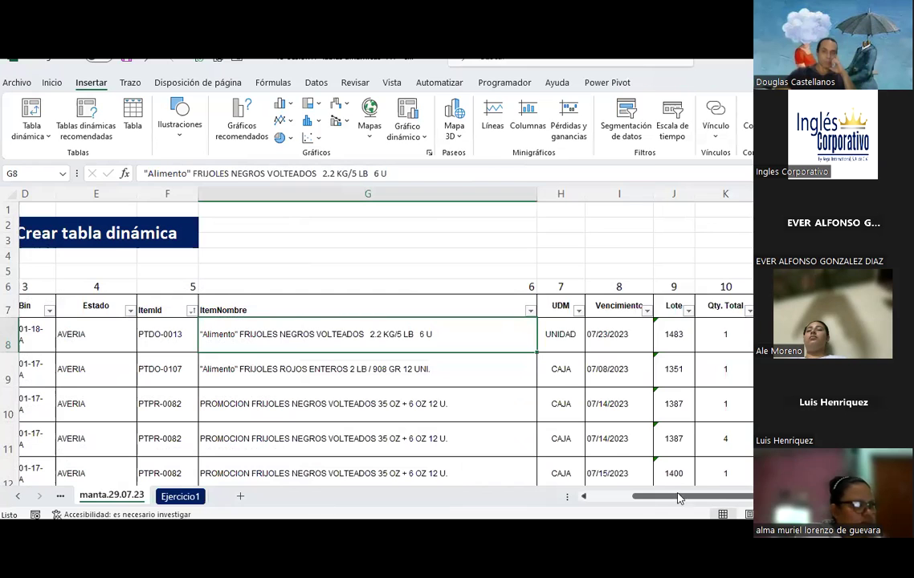
{"action": "left_click", "coordinate": [180, 496]}
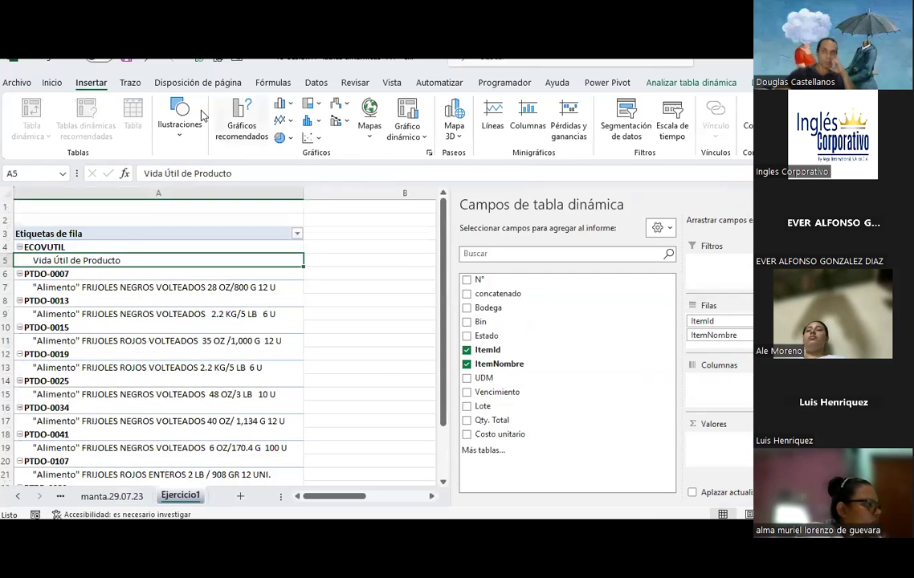
{"action": "left_click", "coordinate": [674, 83]}
Step: Change the pivot's data source range to manta.29.07.23!$A$7:$M$32
{"action": "left_click", "coordinate": [587, 142]}
{"action": "left_click", "coordinate": [597, 157]}
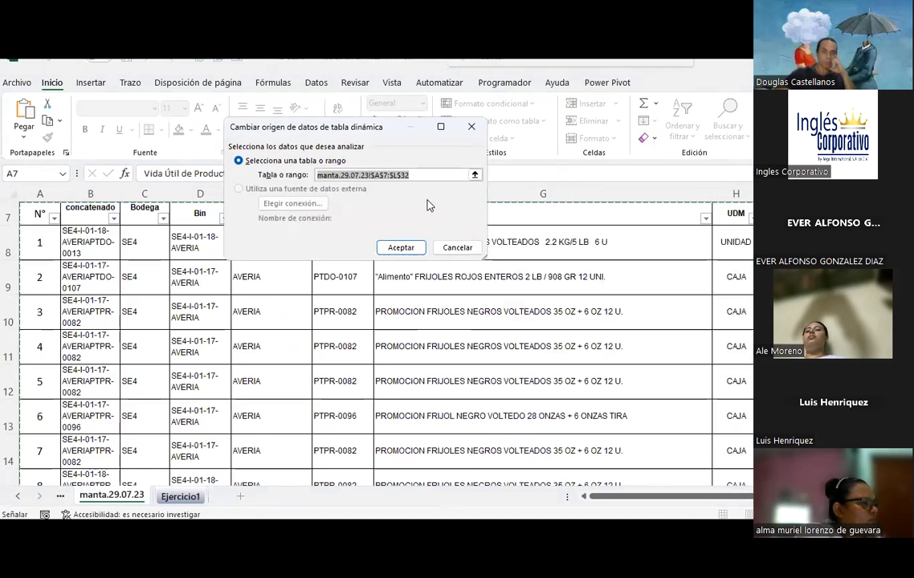
{"action": "left_click", "coordinate": [398, 175]}
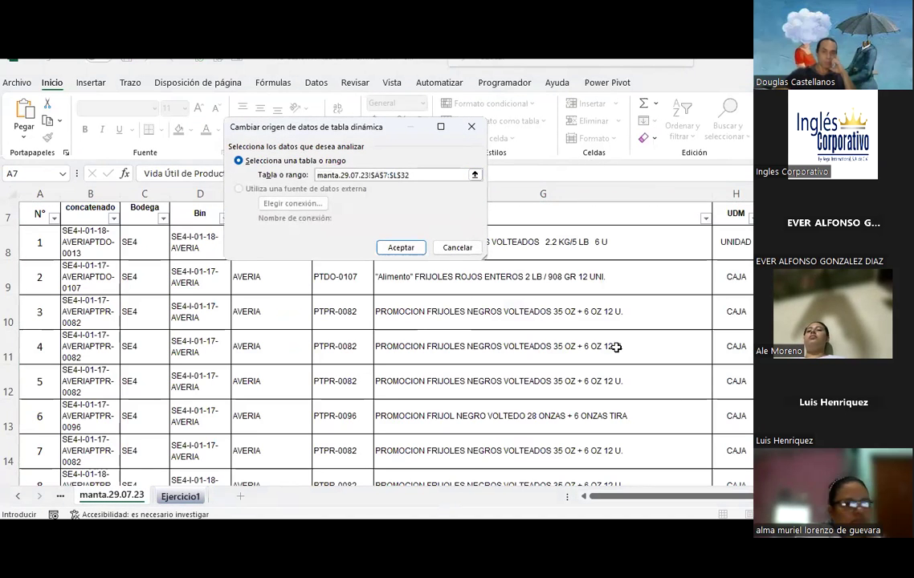
{"action": "left_click_drag", "start_coordinate": [726, 497], "coordinate": [778, 498]}
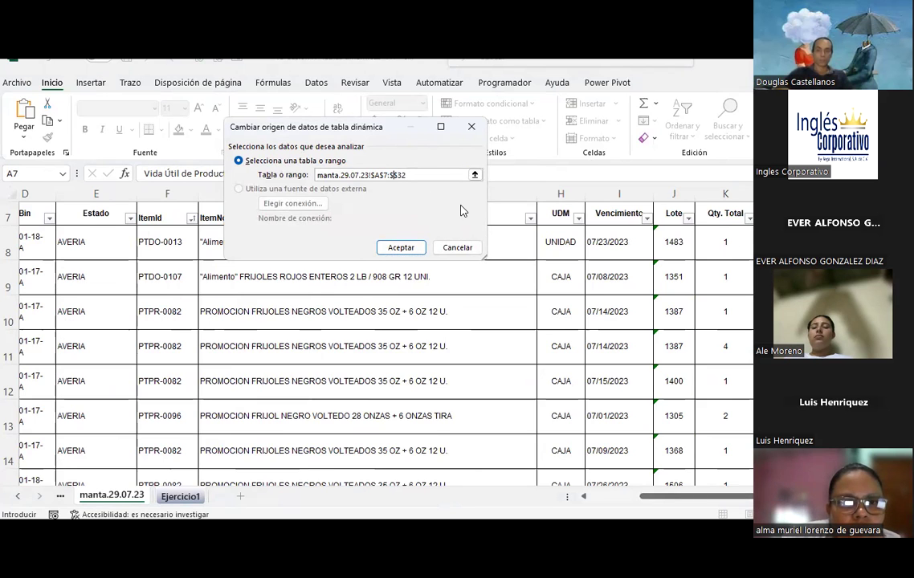
{"action": "key", "text": "BackSpace"}
{"action": "key", "text": "BackSpace"}
{"action": "key", "text": "BackSpace"}
{"action": "type", "text": "m$32"}
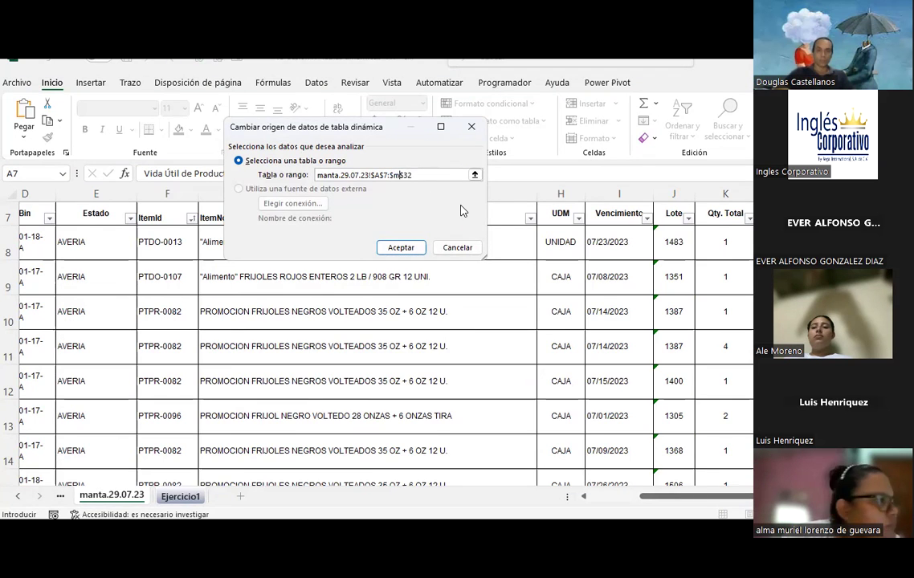
{"action": "key", "text": "Return"}
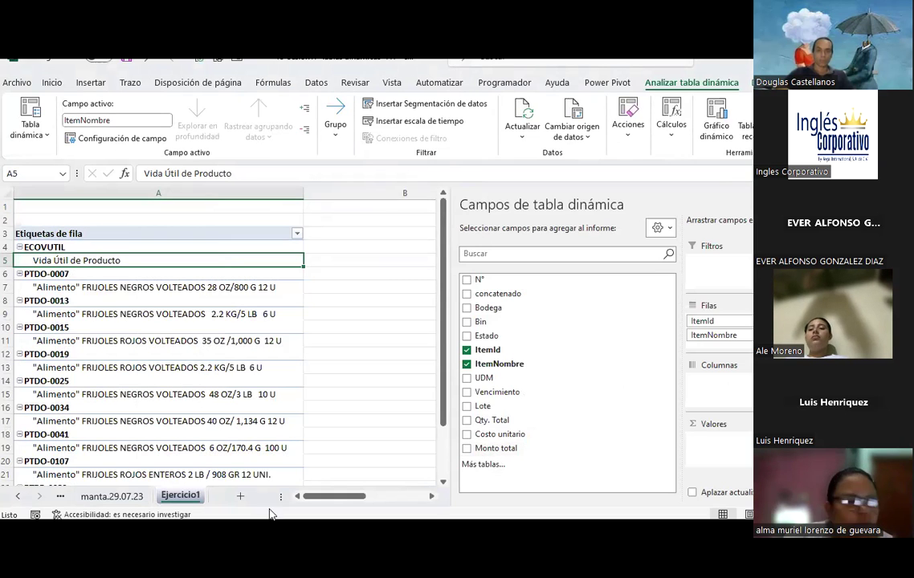
Step: Add Monto total to Valores, giving summed amounts per item and 3728.4408 overall
{"action": "left_click", "coordinate": [121, 496]}
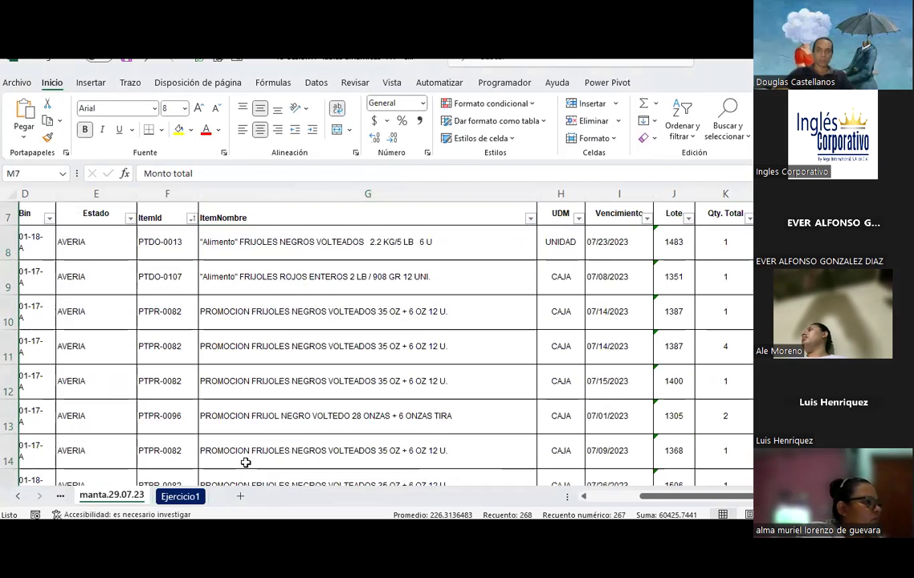
{"action": "left_click", "coordinate": [180, 494]}
{"action": "left_click_drag", "start_coordinate": [495, 448], "coordinate": [721, 452]}
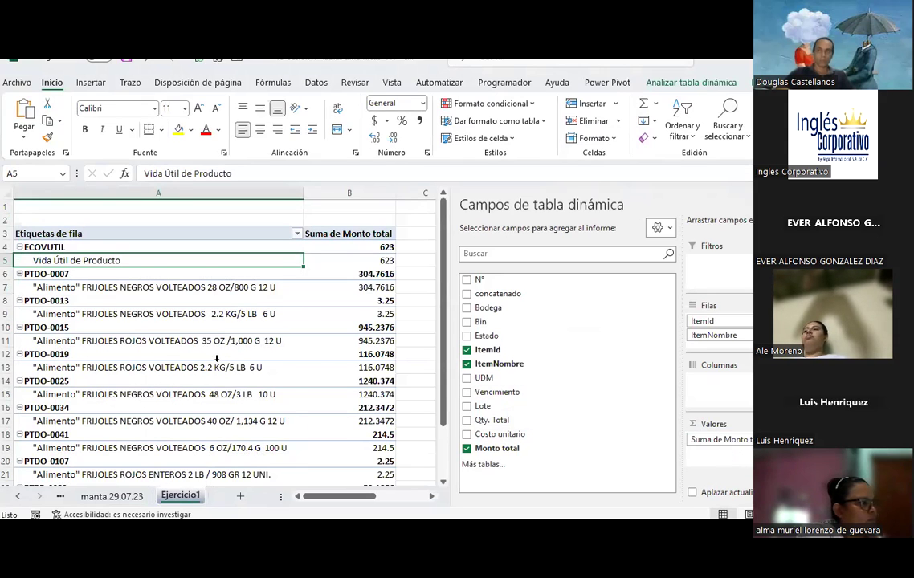
{"action": "left_click", "coordinate": [424, 296]}
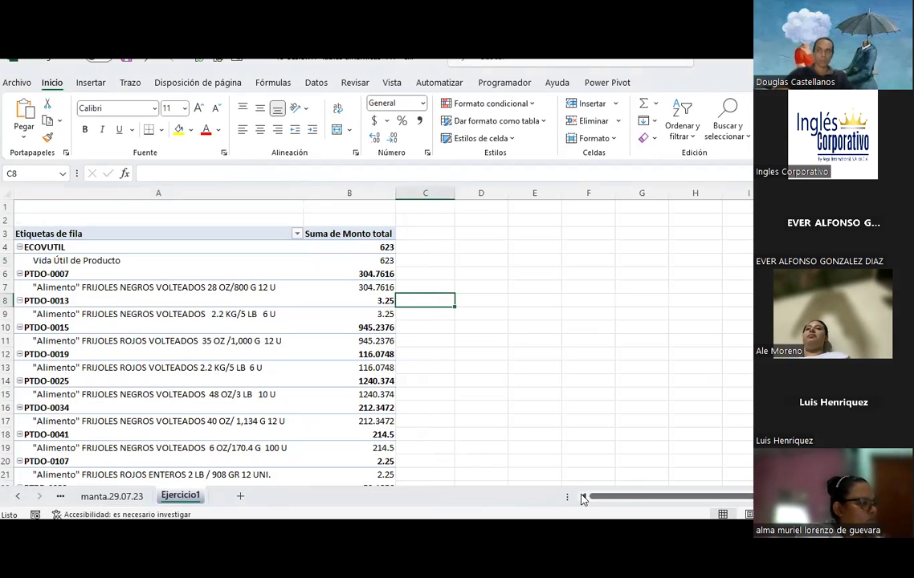
{"action": "scroll", "coordinate": [451, 342], "scroll_direction": "down", "scroll_amount": 3}
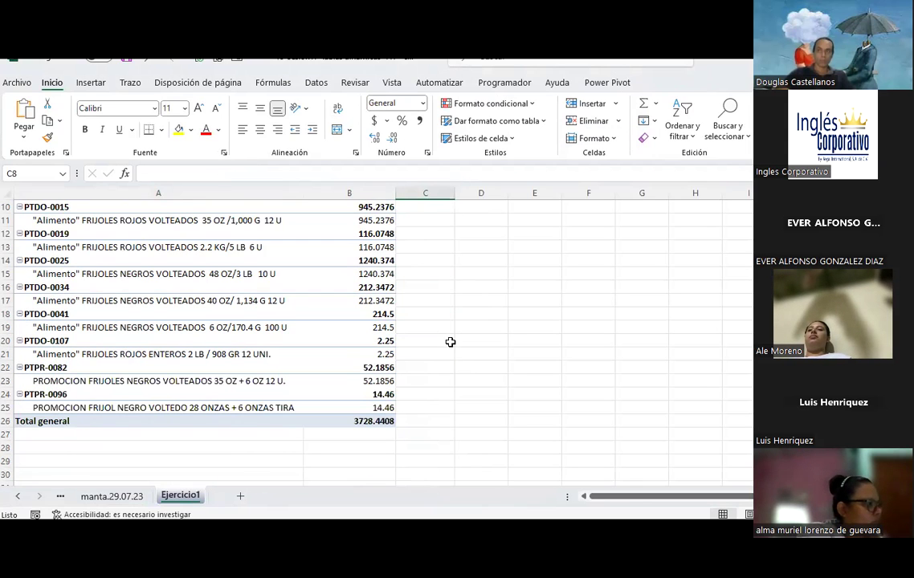
{"action": "scroll", "coordinate": [450, 342], "scroll_direction": "up", "scroll_amount": 3}
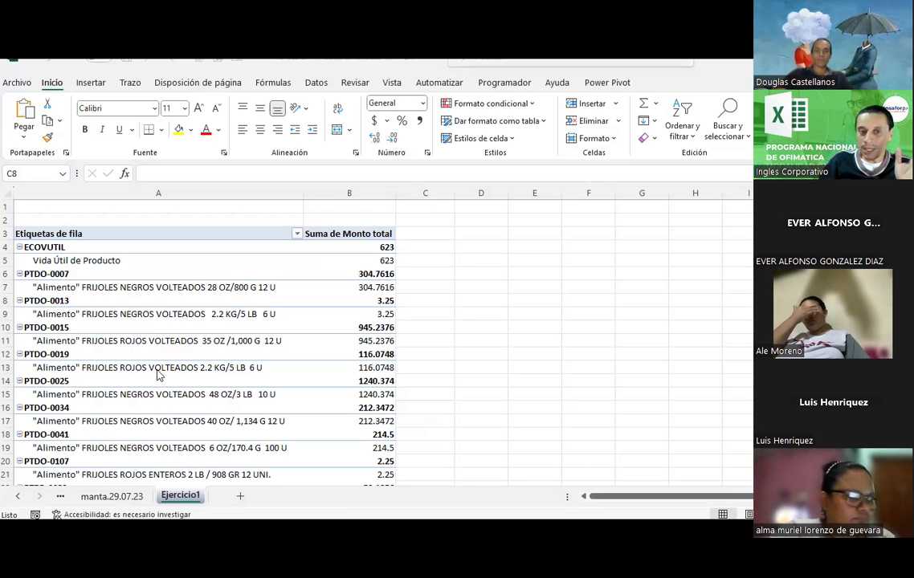
{"action": "left_click", "coordinate": [185, 274]}
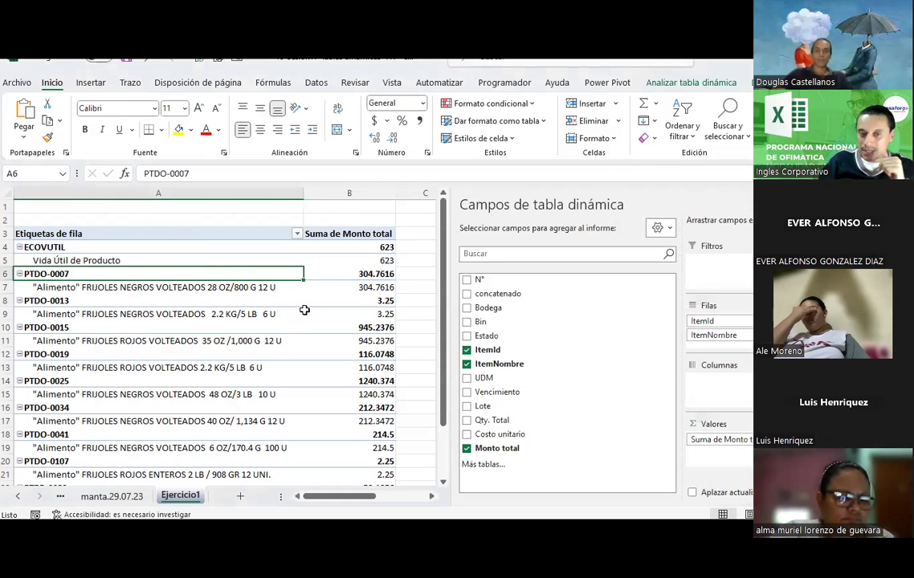
{"action": "left_click", "coordinate": [419, 286]}
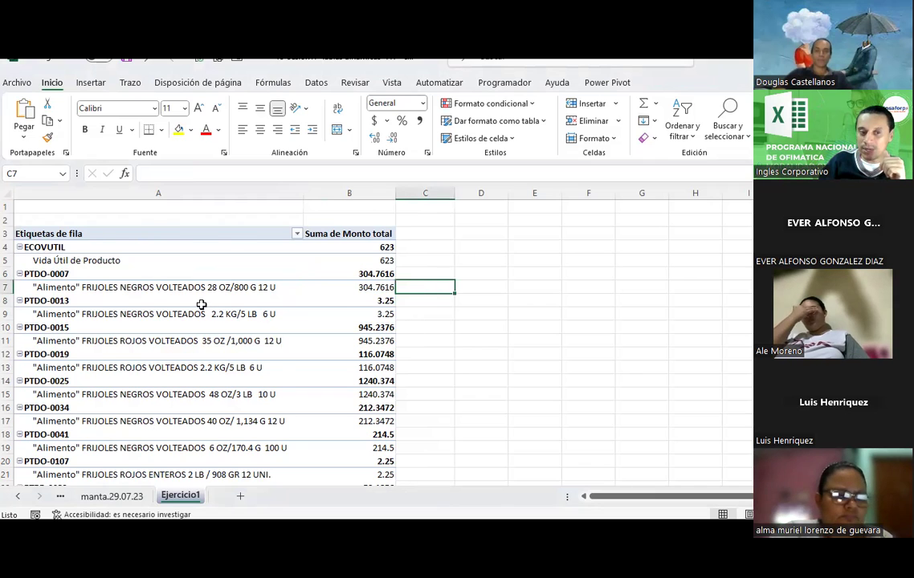
{"action": "scroll", "coordinate": [200, 304], "scroll_direction": "down", "scroll_amount": 2}
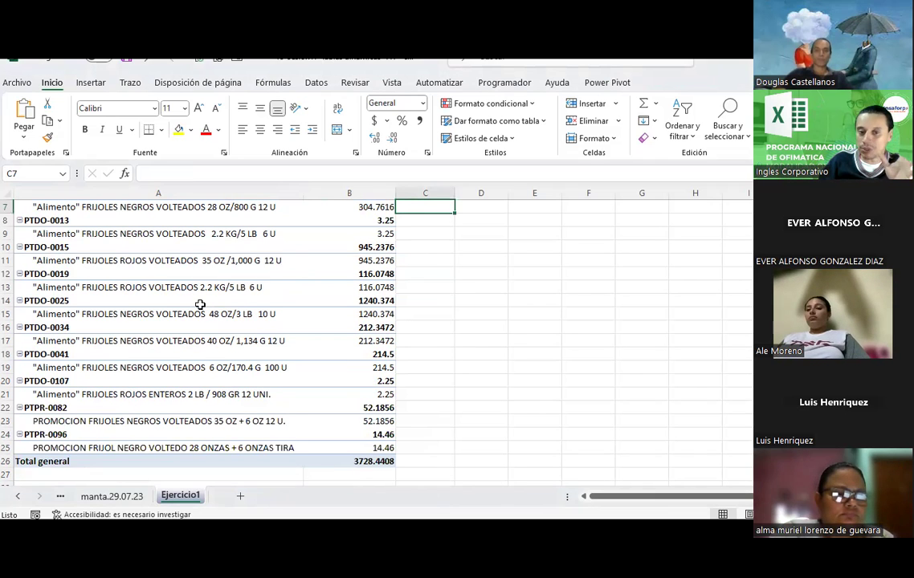
{"action": "scroll", "coordinate": [196, 345], "scroll_direction": "up", "scroll_amount": 1}
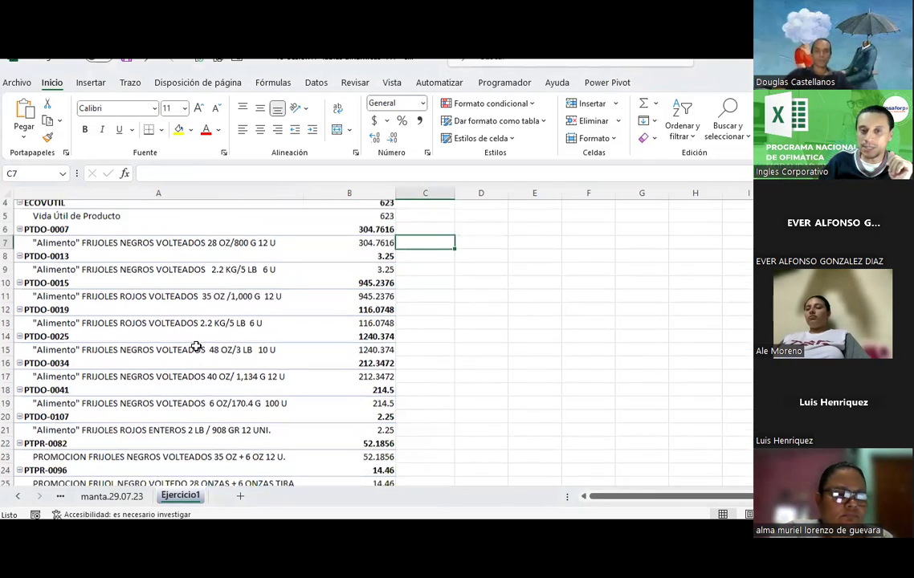
{"action": "scroll", "coordinate": [196, 345], "scroll_direction": "up", "scroll_amount": 1}
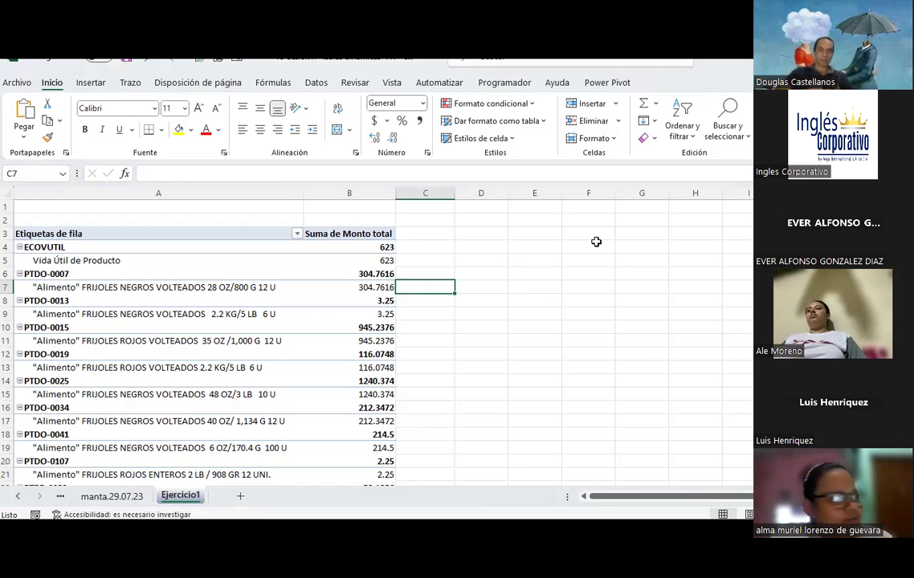
Step: Start a new pivot table from a table or range at D9, then cancel it
{"action": "left_click", "coordinate": [481, 312]}
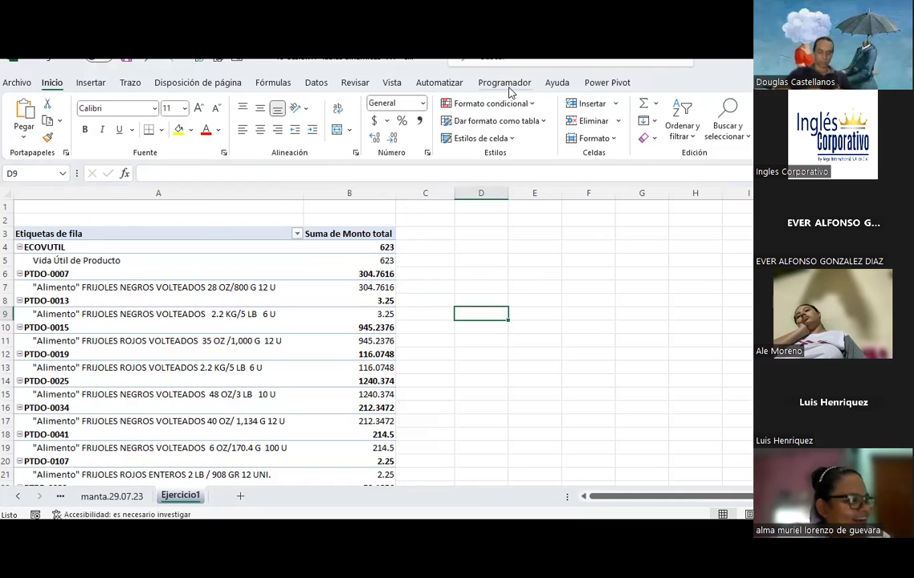
{"action": "left_click", "coordinate": [91, 83]}
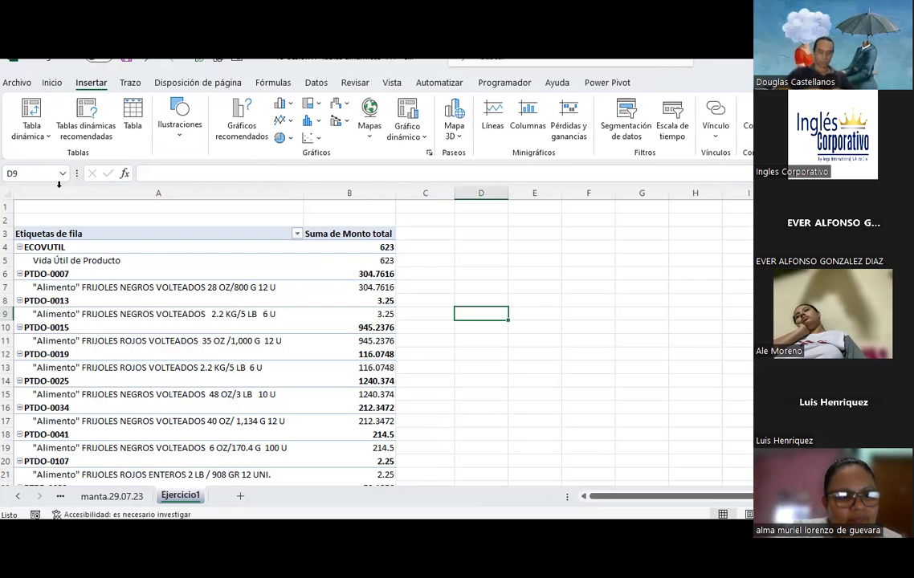
{"action": "left_click", "coordinate": [32, 128]}
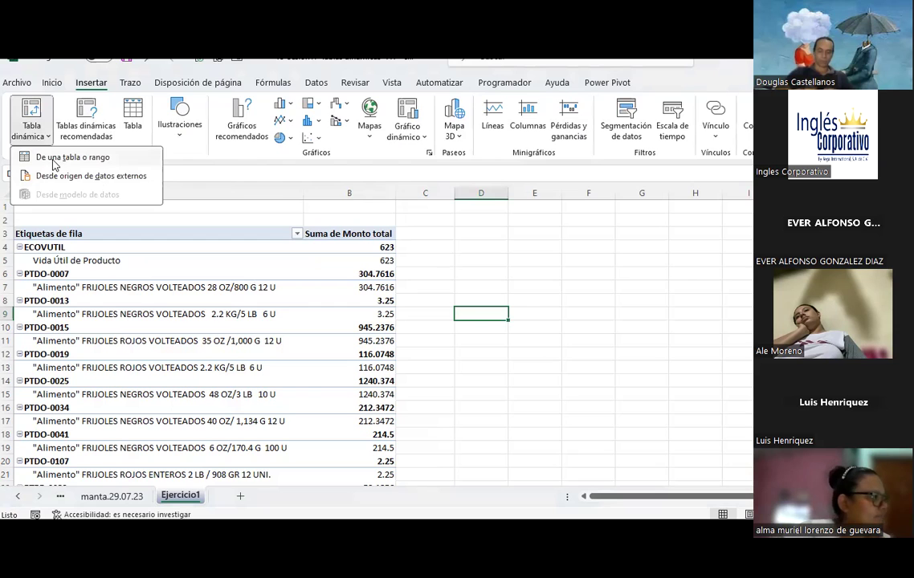
{"action": "left_click", "coordinate": [49, 163]}
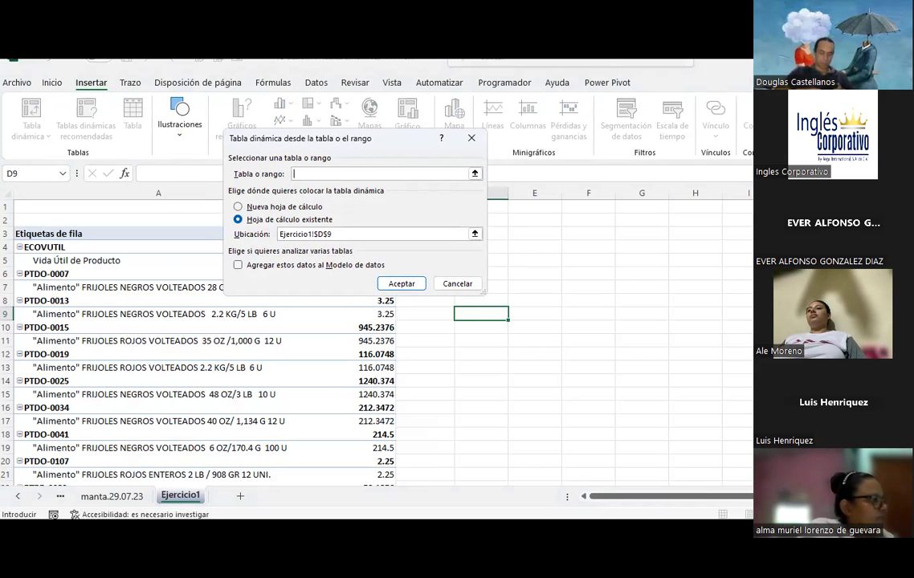
{"action": "key", "text": "Escape"}
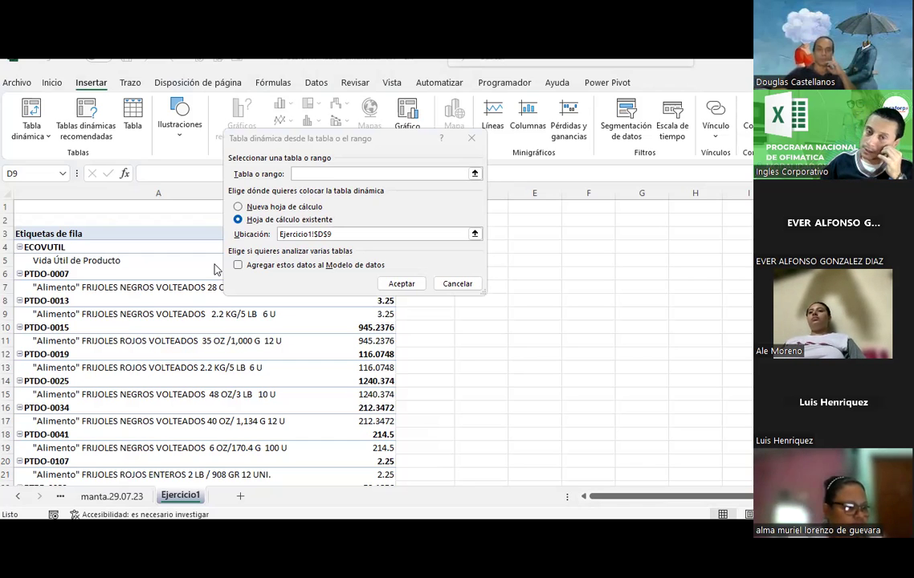
{"action": "left_click", "coordinate": [458, 285]}
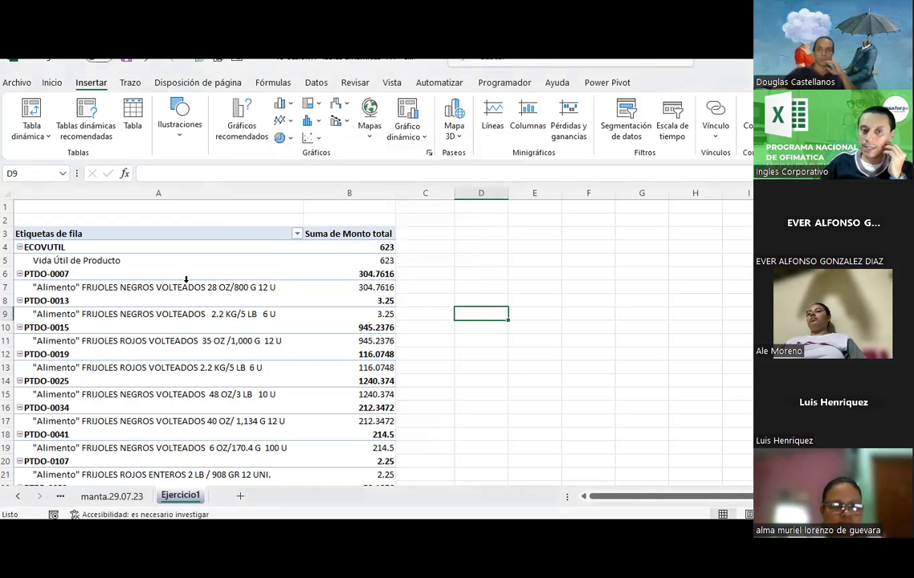
Step: Deselect the pivot and list the Insertar > Tabla dinámica data-source options
{"action": "left_click", "coordinate": [184, 287]}
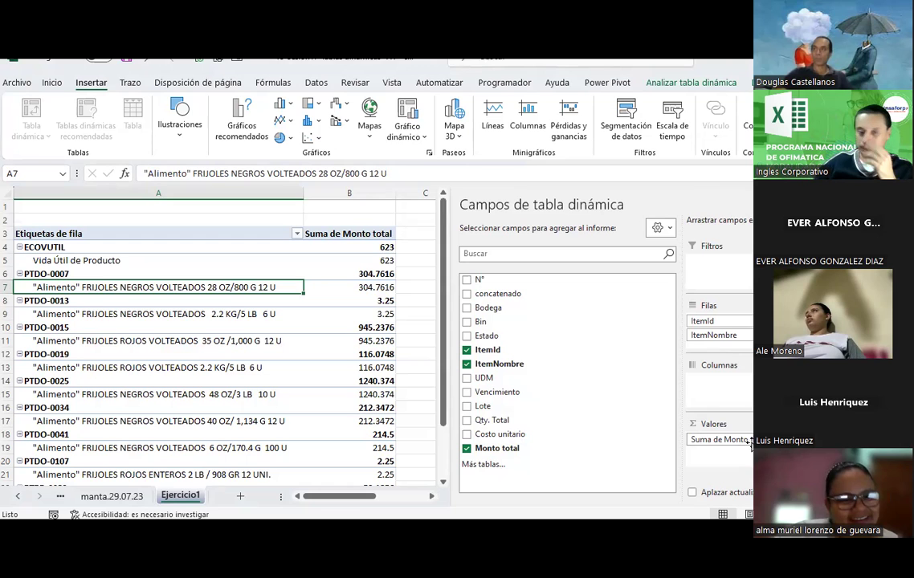
{"action": "left_click", "coordinate": [419, 257]}
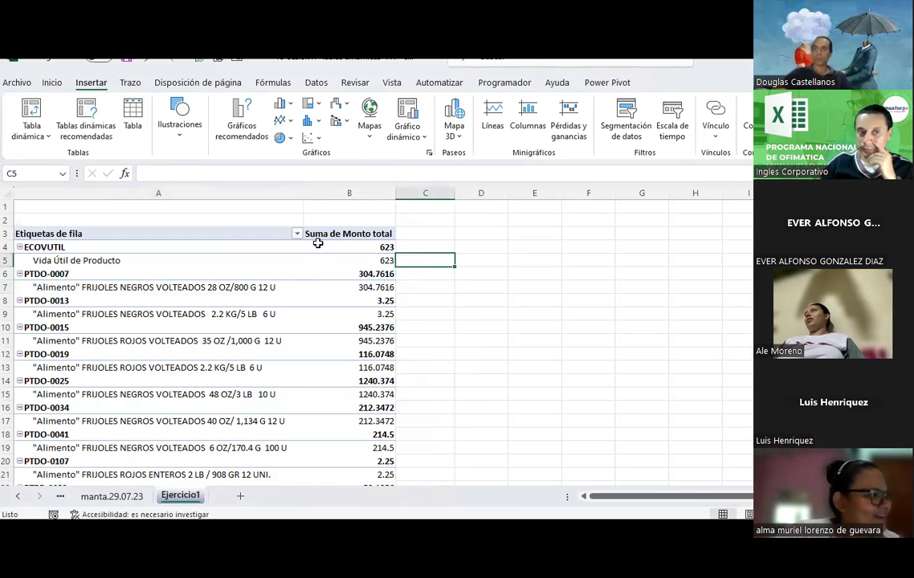
{"action": "left_click", "coordinate": [33, 133]}
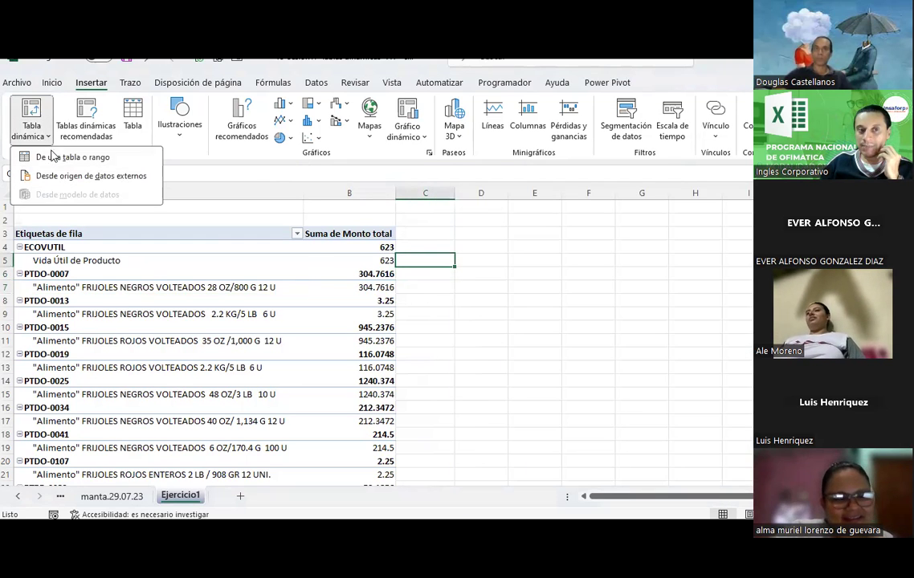
Step: Start a new pivot table and select its source range on the manta.29.07.23 sheet
{"action": "left_click", "coordinate": [52, 157]}
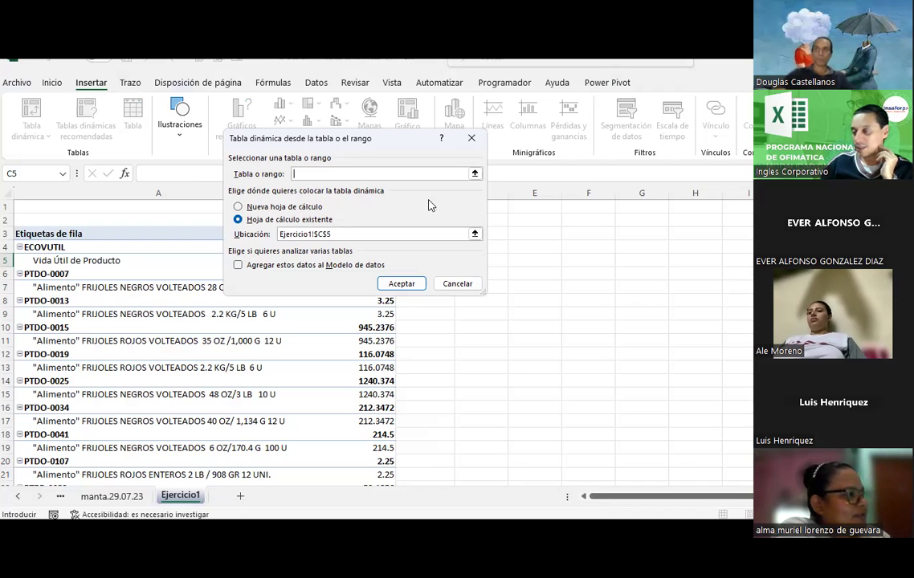
{"action": "left_click", "coordinate": [474, 174]}
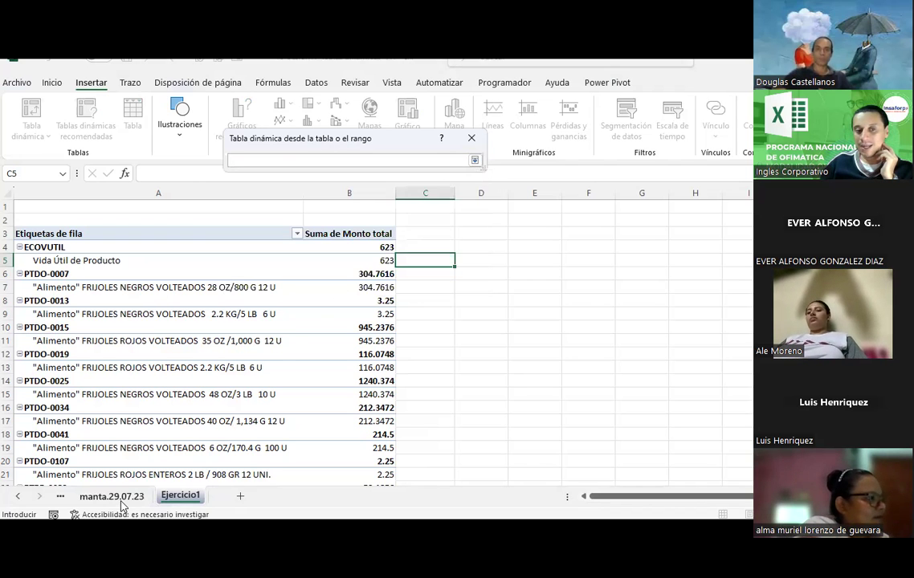
{"action": "left_click", "coordinate": [121, 499]}
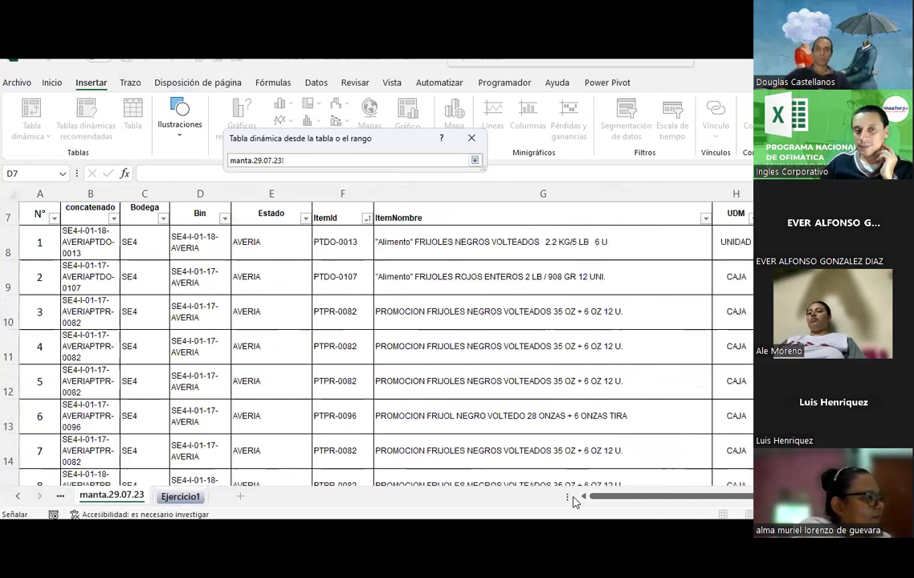
{"action": "left_click_drag", "start_coordinate": [38, 211], "coordinate": [746, 325]}
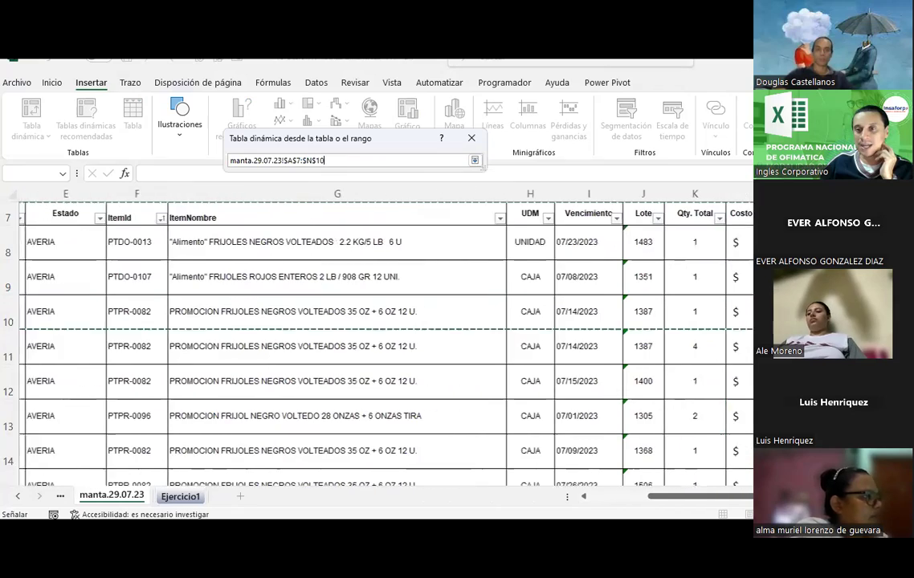
{"action": "mouse_move", "coordinate": [747, 325]}
{"action": "left_mouse_down"}
{"action": "mouse_move", "coordinate": [747, 466]}
{"action": "mouse_move", "coordinate": [747, 386]}
{"action": "left_mouse_up"}
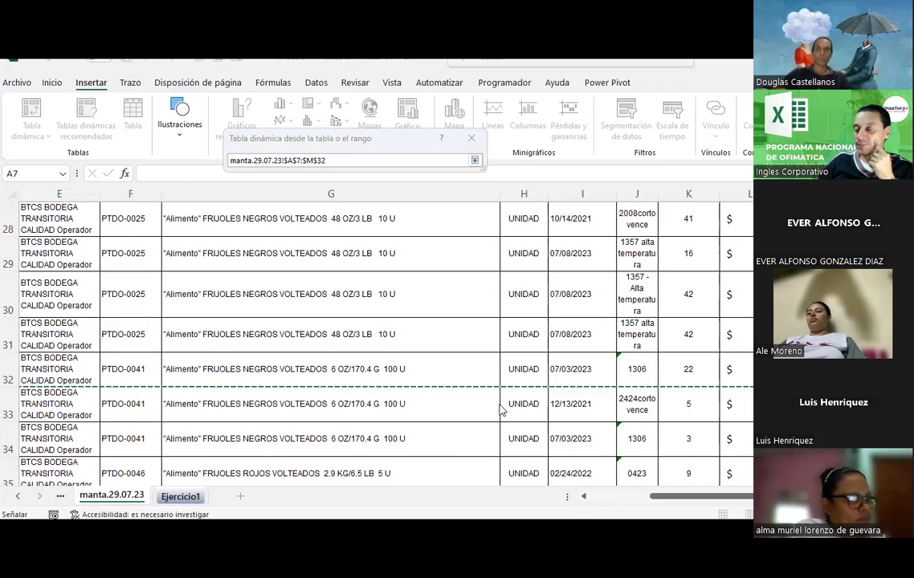
{"action": "left_click", "coordinate": [475, 160]}
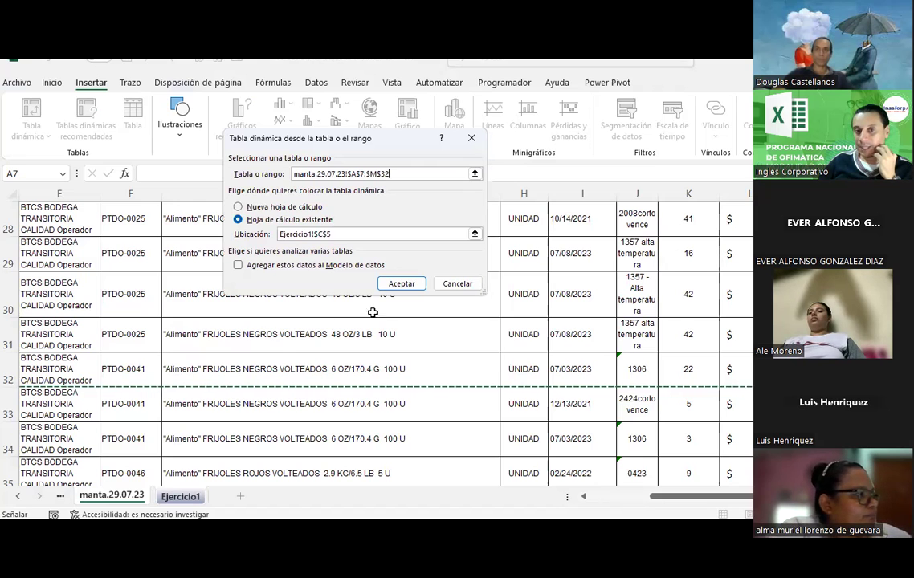
Step: Choose a new worksheet as the destination, then cancel the pivot table creation
{"action": "left_click", "coordinate": [285, 208]}
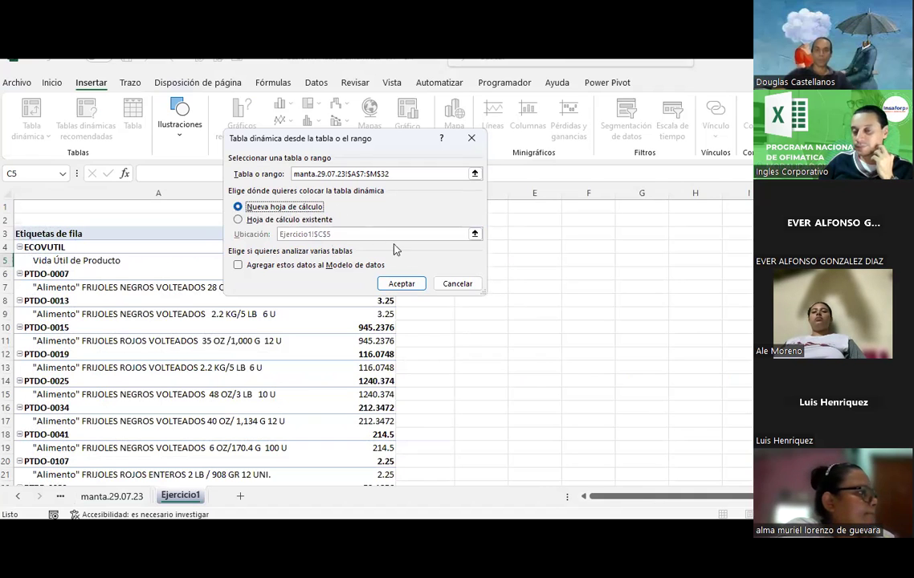
{"action": "left_click", "coordinate": [401, 283]}
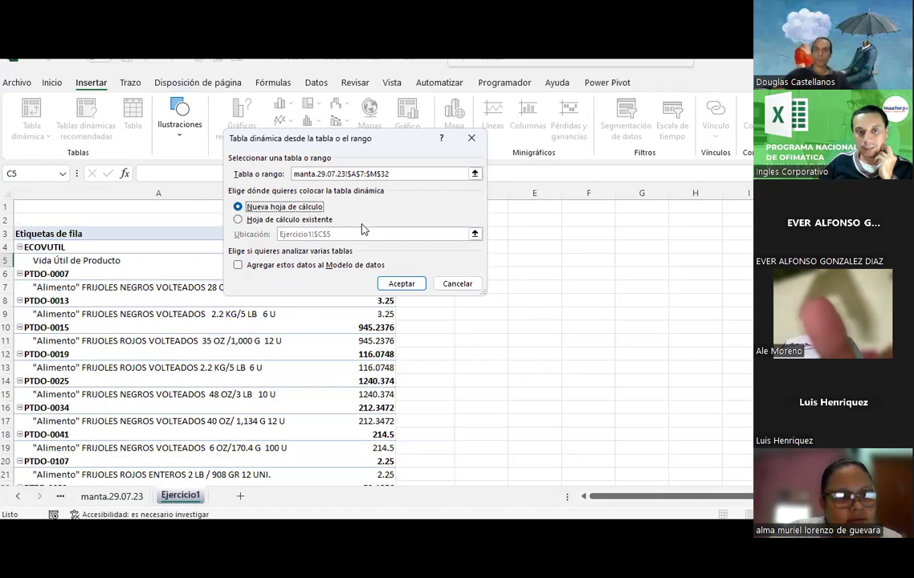
{"action": "left_click", "coordinate": [471, 288]}
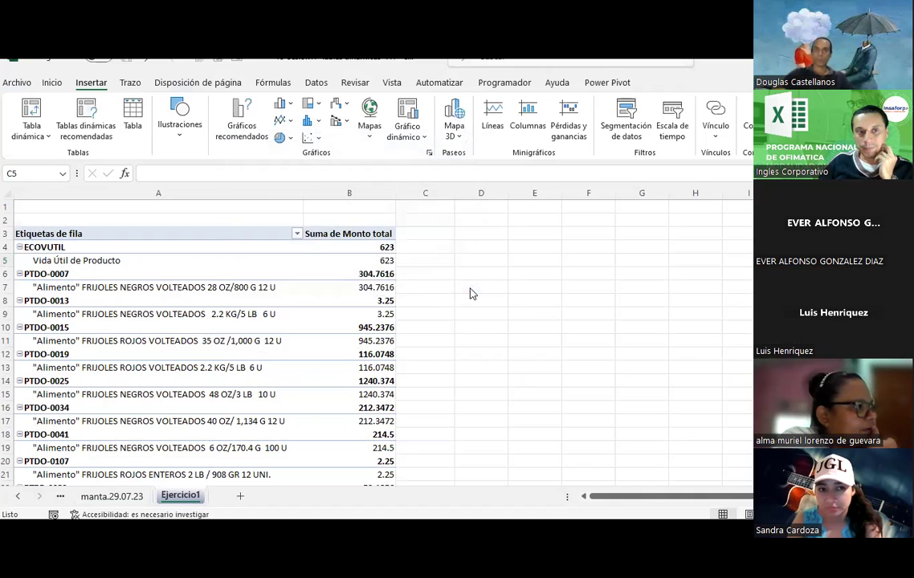
Step: Insert the recommended 'Cuenta de 1 por 7' pivot table from manta.29.07.23 data on new sheet Hoja2
{"action": "left_click", "coordinate": [98, 136]}
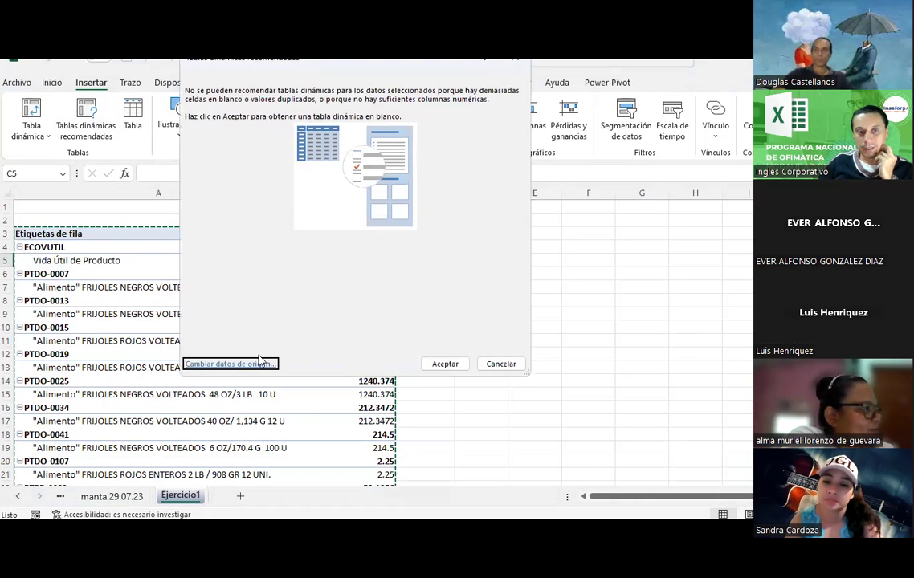
{"action": "key", "text": "Escape"}
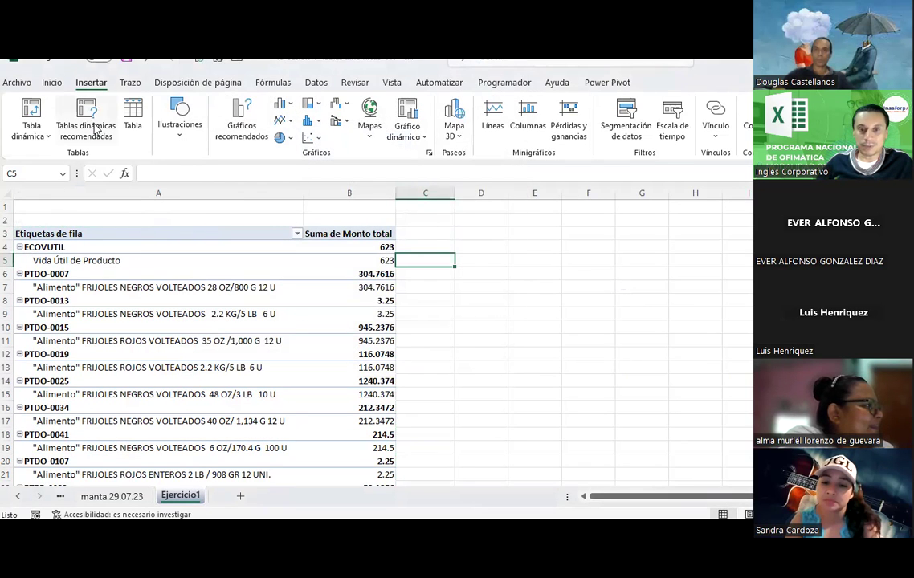
{"action": "left_click", "coordinate": [121, 496]}
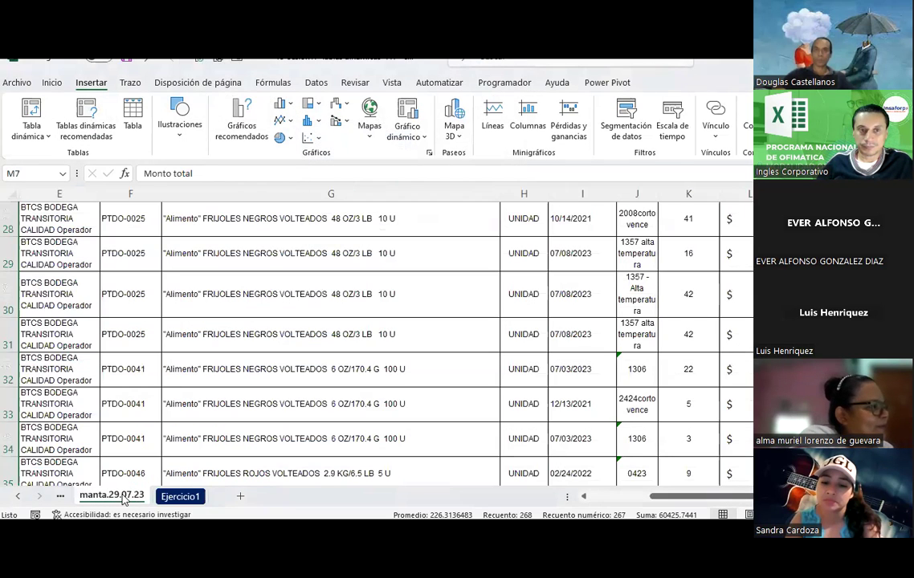
{"action": "left_click", "coordinate": [300, 298]}
{"action": "left_click", "coordinate": [94, 112]}
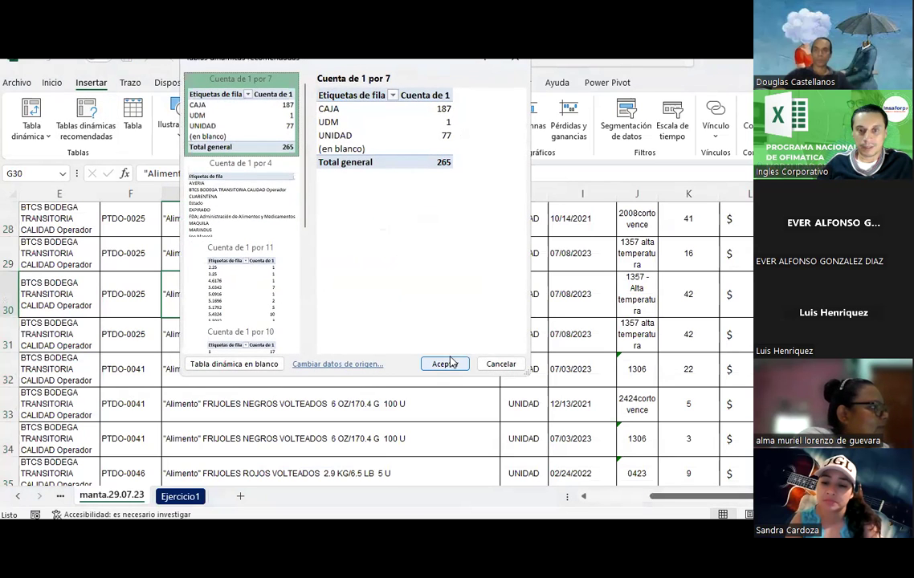
{"action": "left_click", "coordinate": [444, 364]}
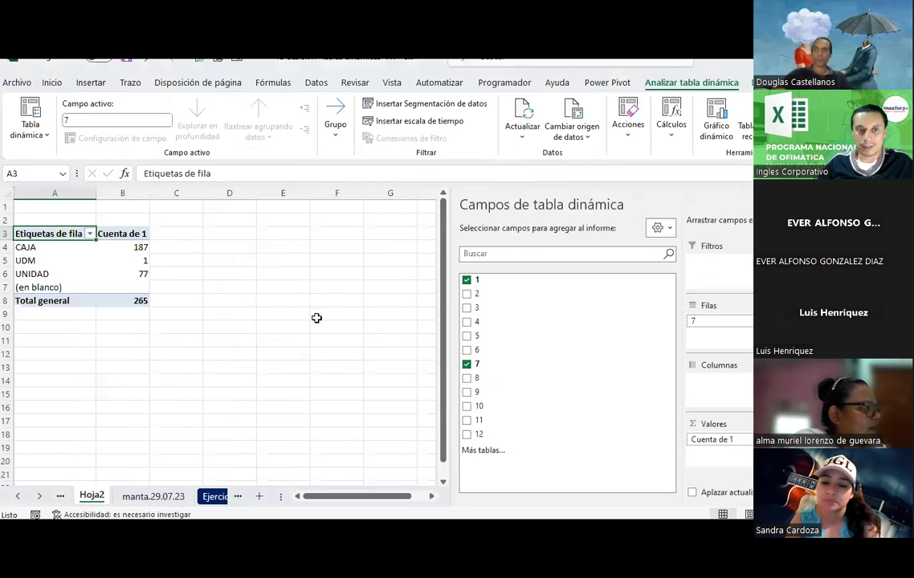
Step: Delete the Hoja2 sheet and return to the Ejercicio1 pivot table
{"action": "left_click", "coordinate": [316, 318]}
{"action": "left_click", "coordinate": [241, 341]}
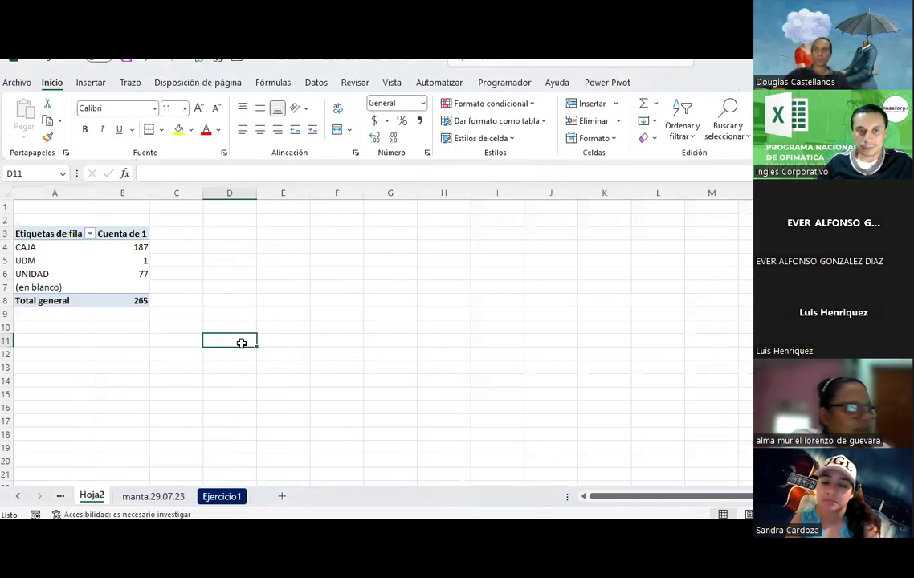
{"action": "right_click", "coordinate": [94, 497]}
{"action": "left_click", "coordinate": [113, 311]}
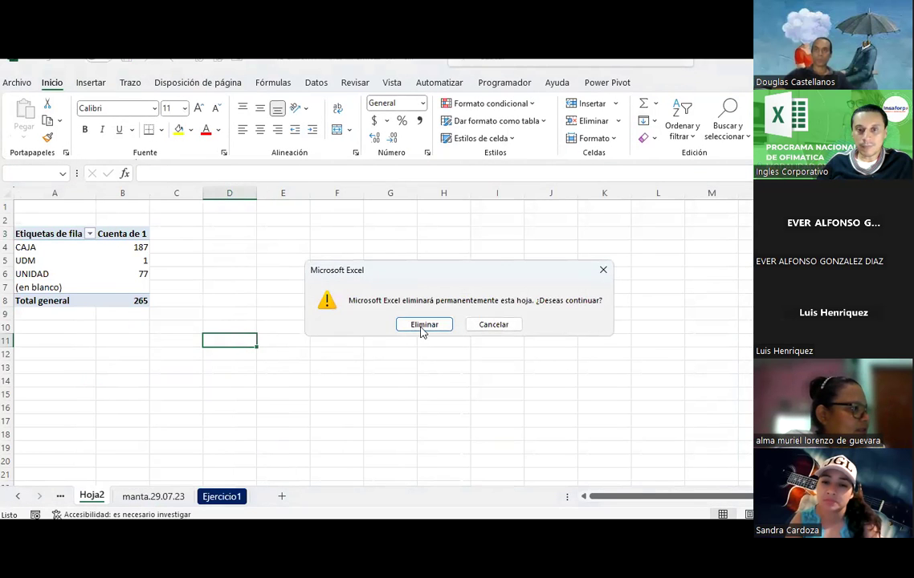
{"action": "left_click", "coordinate": [423, 325]}
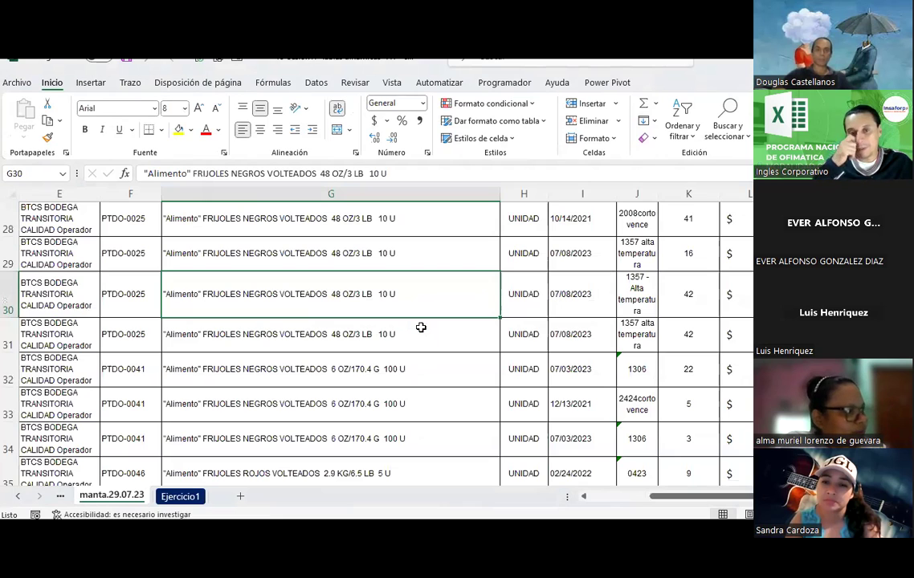
{"action": "key", "text": "ctrl+Page_Down"}
{"action": "left_click", "coordinate": [543, 248]}
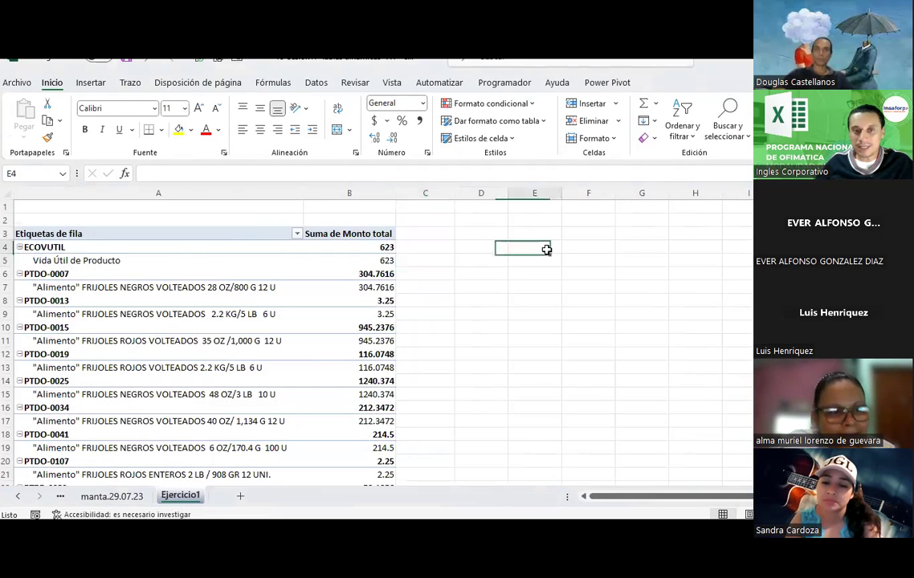
{"action": "left_click", "coordinate": [91, 82]}
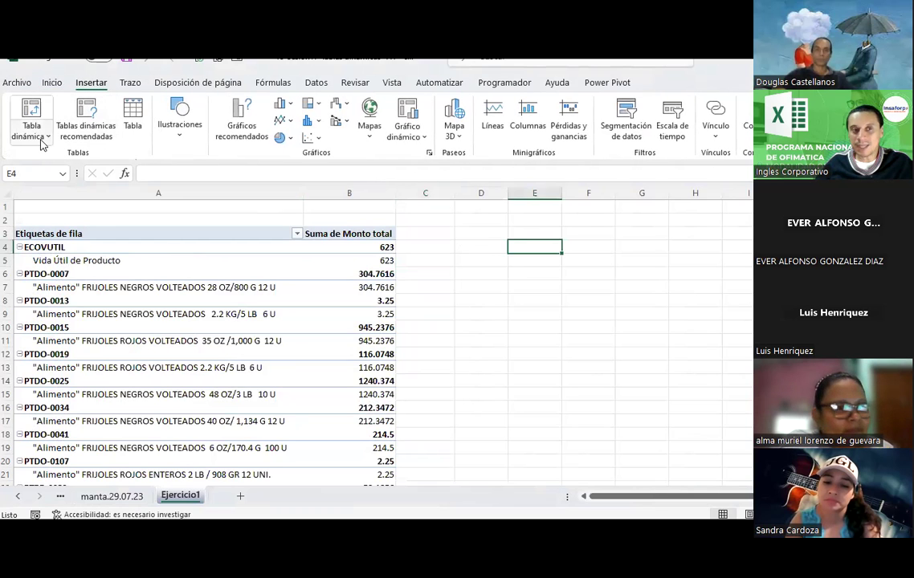
{"action": "left_click", "coordinate": [43, 138]}
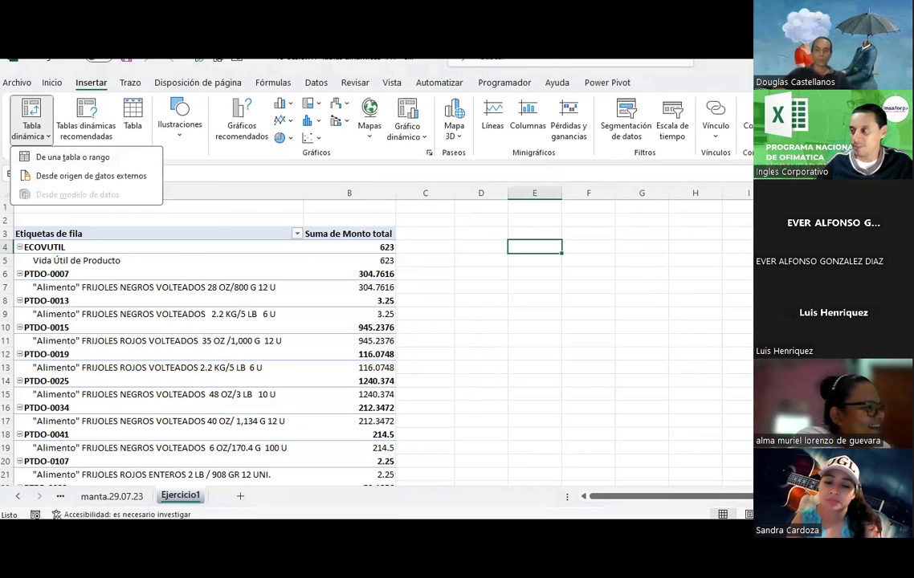
{"action": "key", "text": "Escape"}
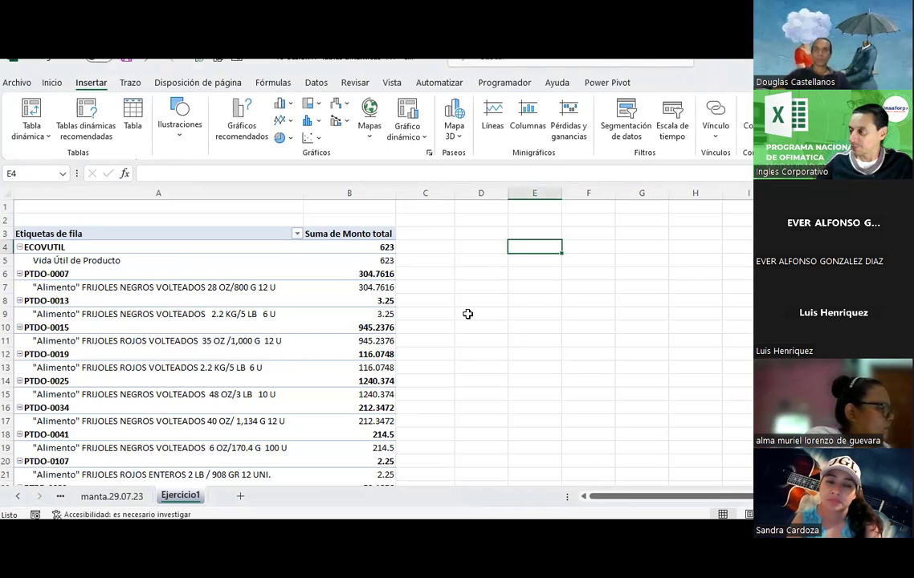
{"action": "left_click", "coordinate": [486, 341]}
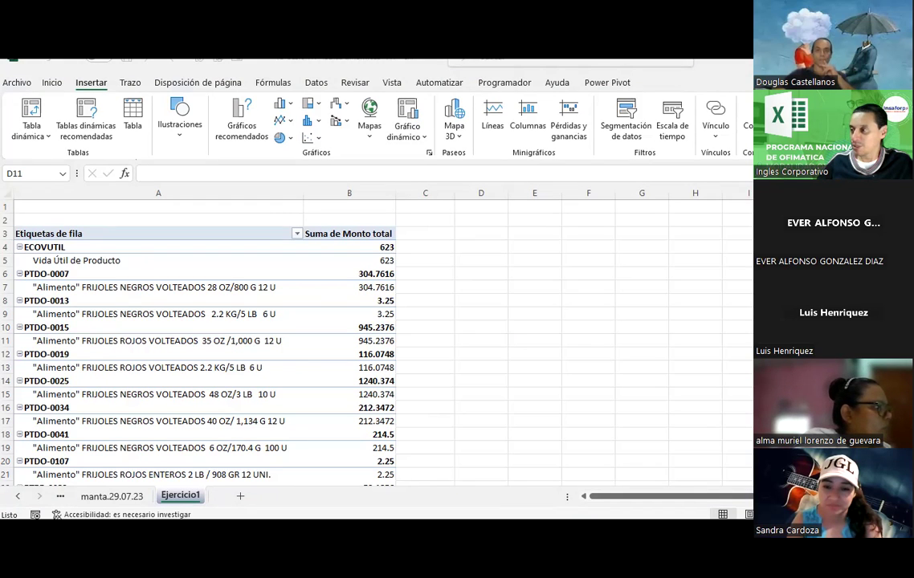
{"action": "left_click", "coordinate": [474, 338]}
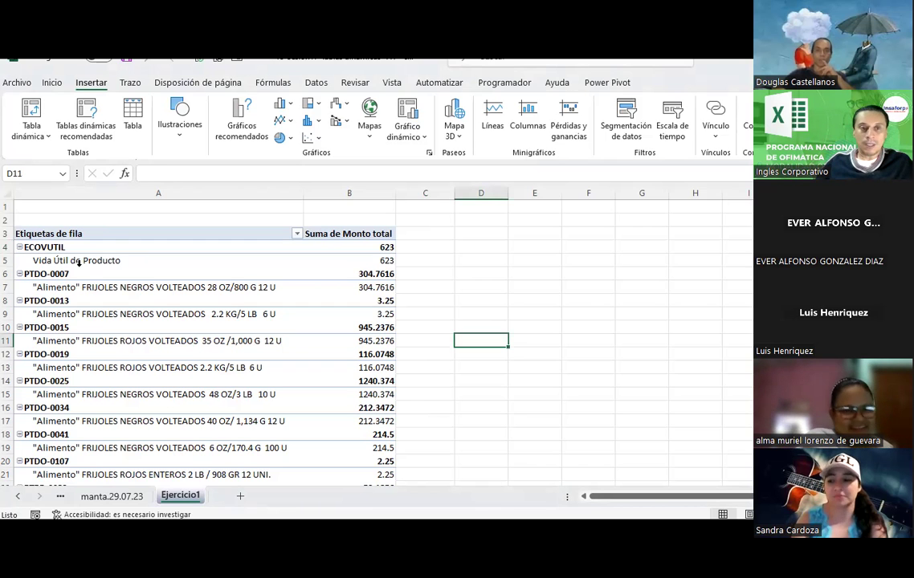
Step: Select the Ejercicio1 pivot table, show its Diseño tab, and inspect the ECOVUTIL rows
{"action": "left_click", "coordinate": [79, 235]}
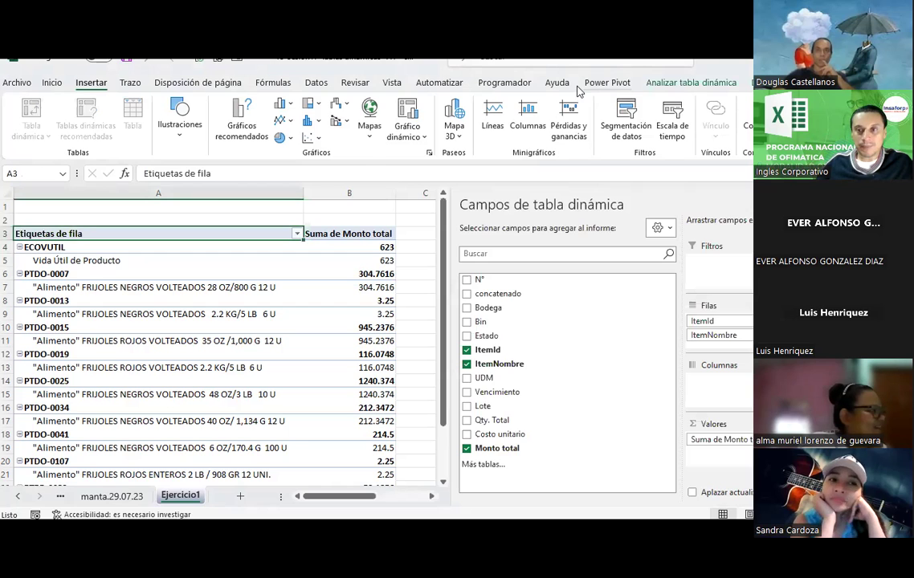
{"action": "left_click", "coordinate": [691, 83]}
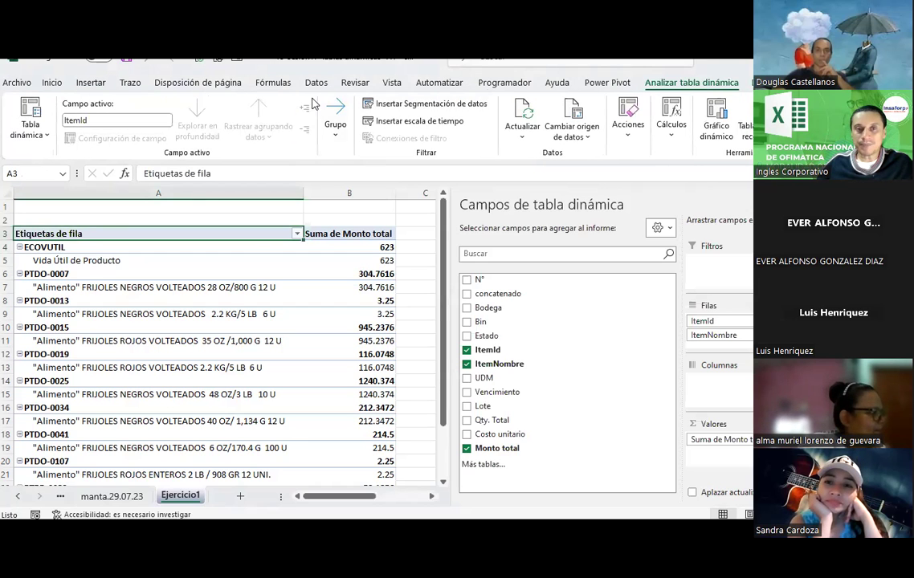
{"action": "left_click", "coordinate": [776, 82]}
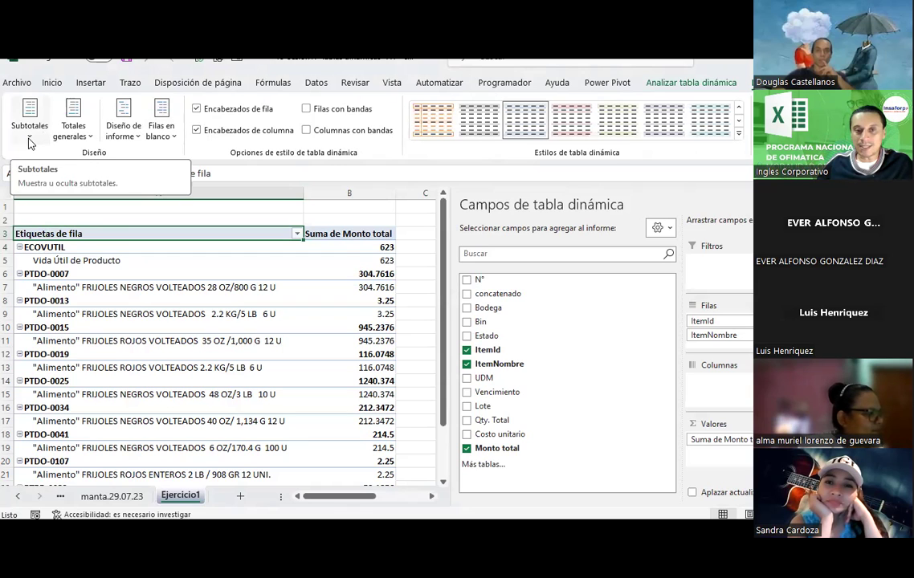
{"action": "left_click", "coordinate": [44, 247]}
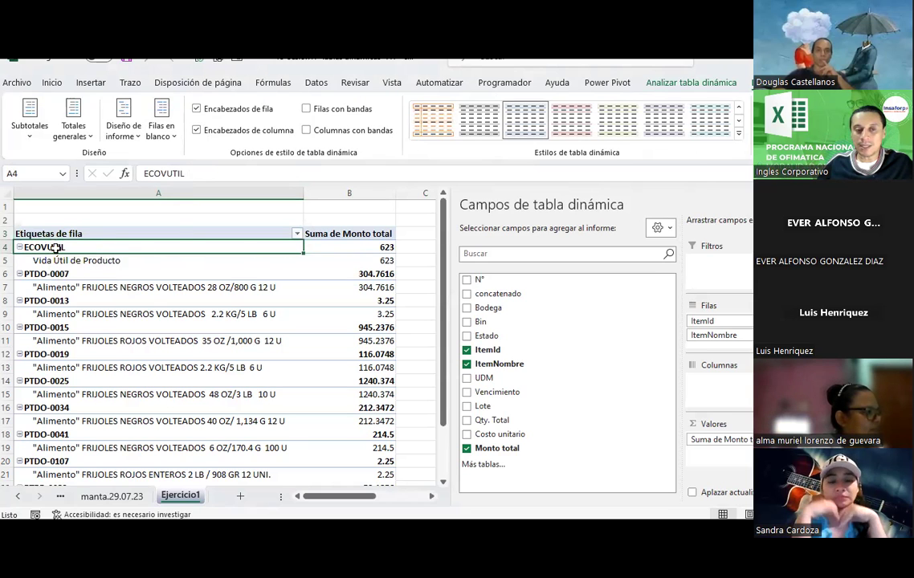
{"action": "left_click", "coordinate": [61, 260]}
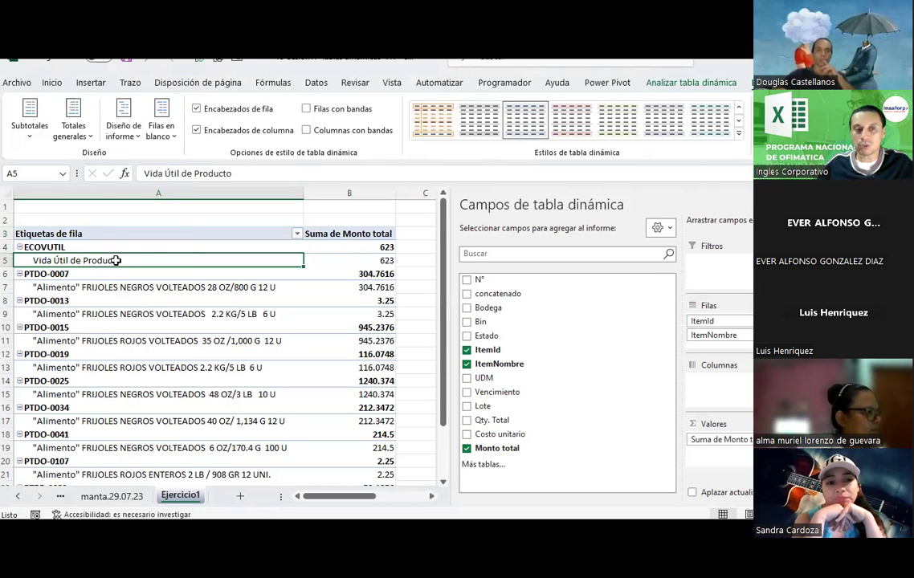
{"action": "left_click", "coordinate": [71, 247]}
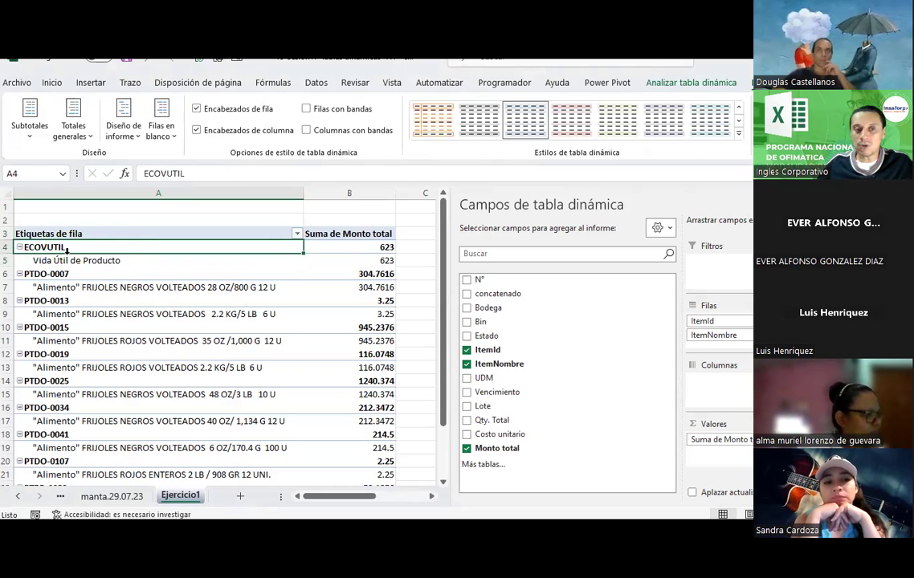
{"action": "left_click", "coordinate": [72, 260]}
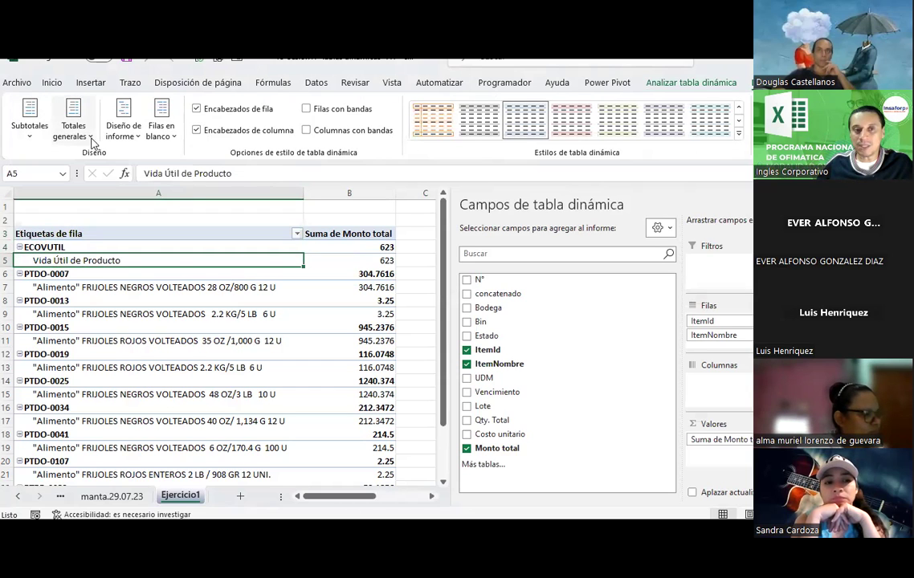
Step: Switch the Ejercicio1 pivot table to tabular layout and narrow column A
{"action": "left_click", "coordinate": [125, 135]}
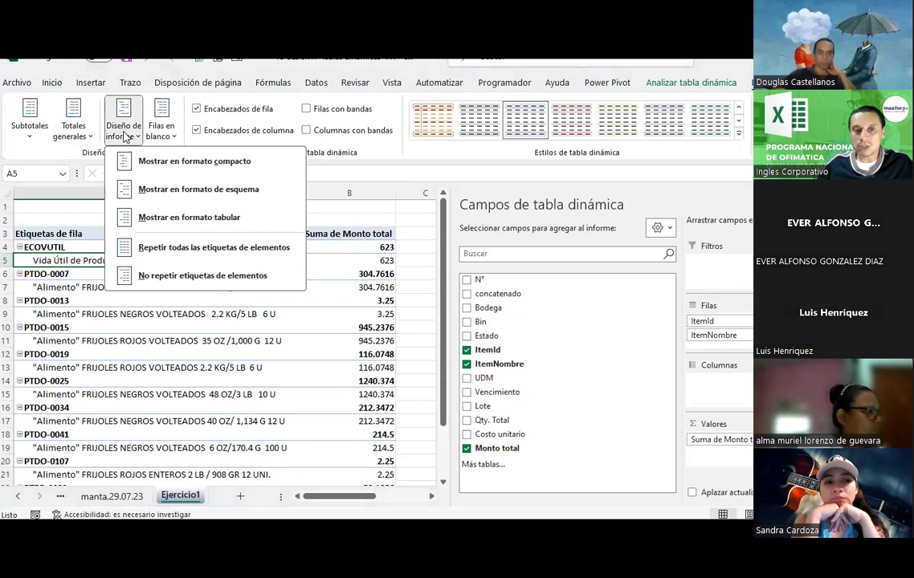
{"action": "left_click", "coordinate": [193, 227]}
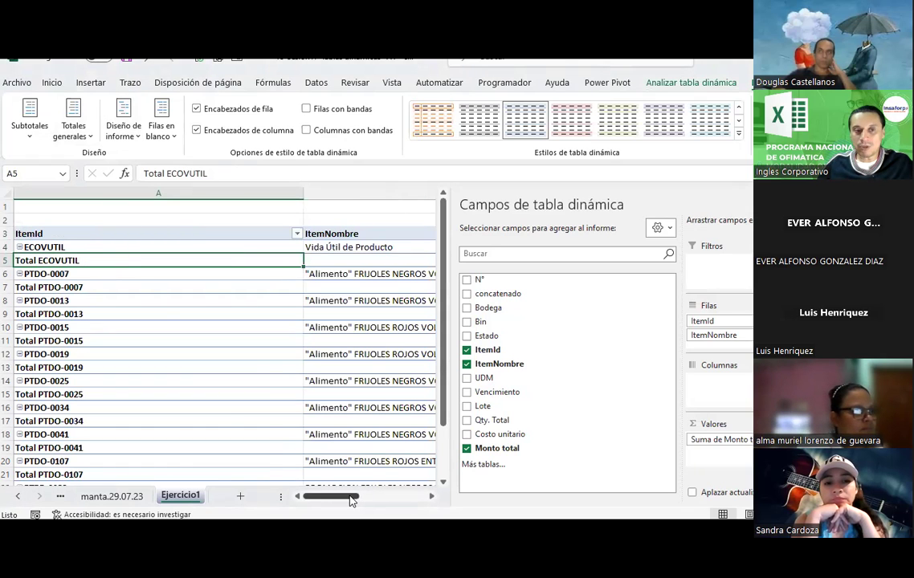
{"action": "left_click_drag", "start_coordinate": [351, 501], "coordinate": [363, 496]}
{"action": "left_click_drag", "start_coordinate": [228, 193], "coordinate": [86, 193]}
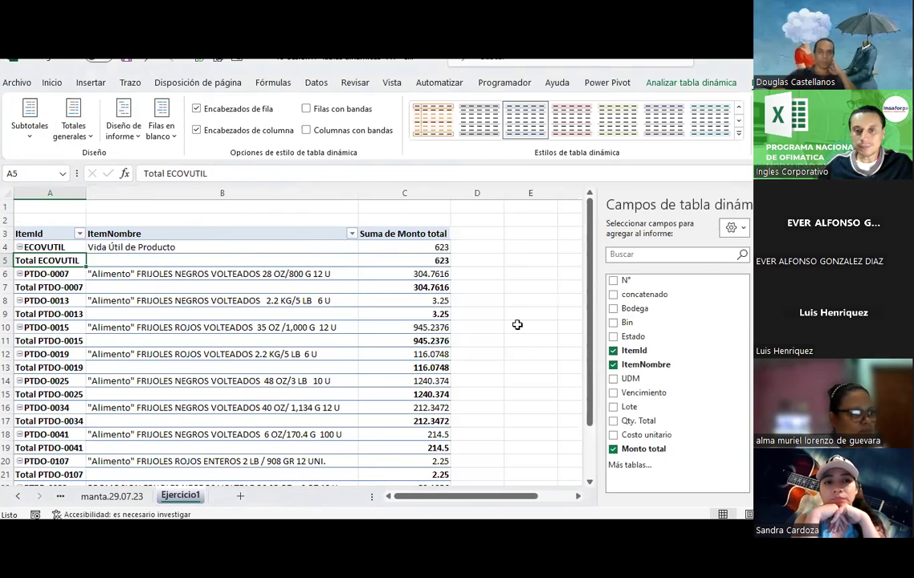
{"action": "left_click", "coordinate": [517, 325]}
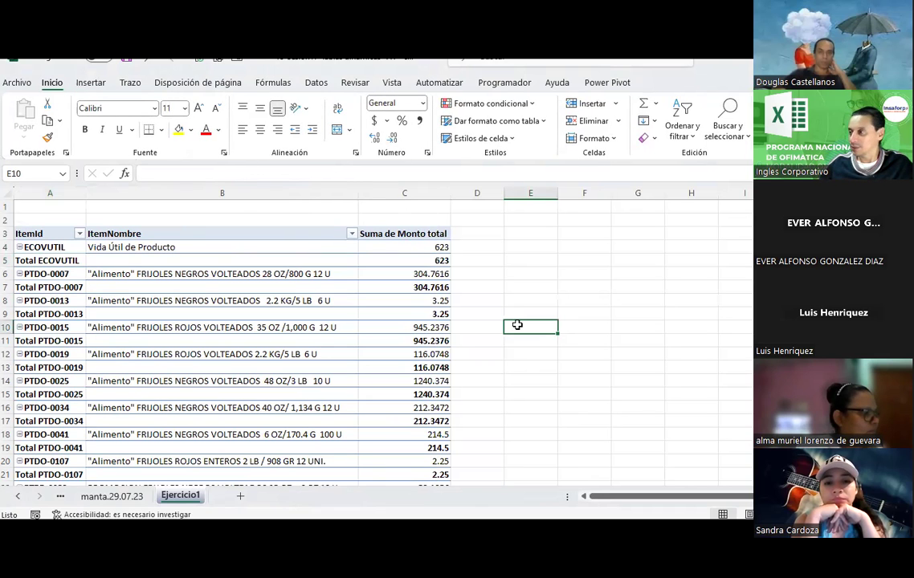
{"action": "left_click", "coordinate": [312, 295]}
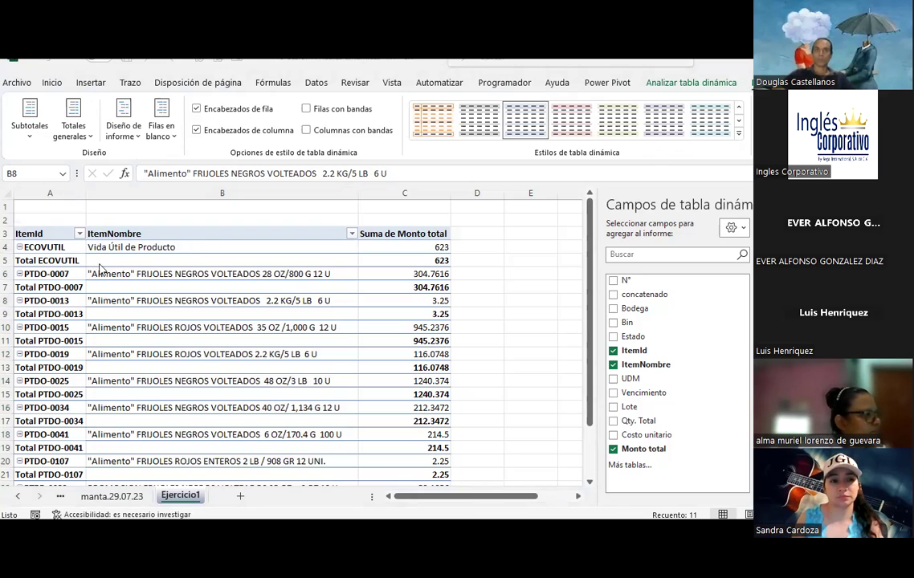
Step: Apply the olive-green dark pivot table style to Ejercicio1, replacing a trial red style
{"action": "left_click", "coordinate": [63, 236]}
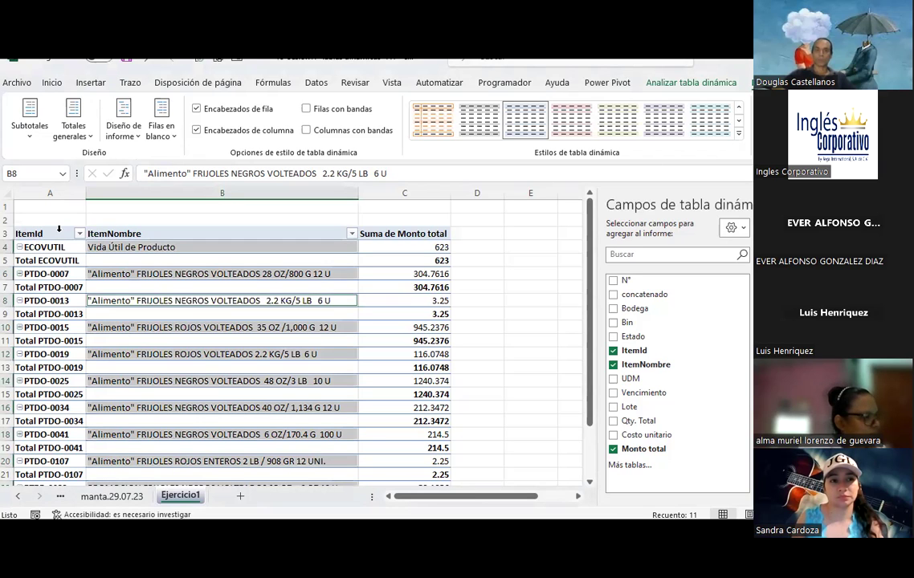
{"action": "left_click", "coordinate": [571, 120]}
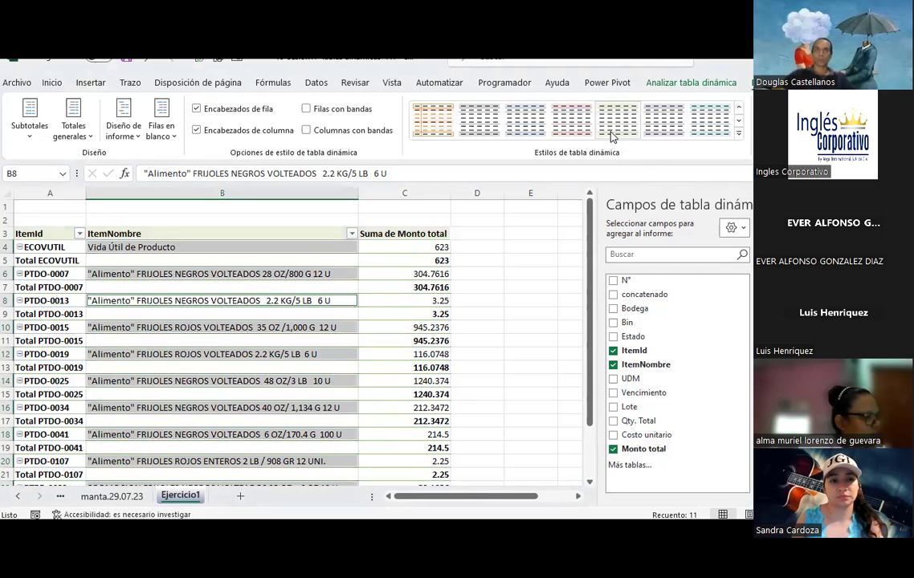
{"action": "left_click", "coordinate": [738, 133]}
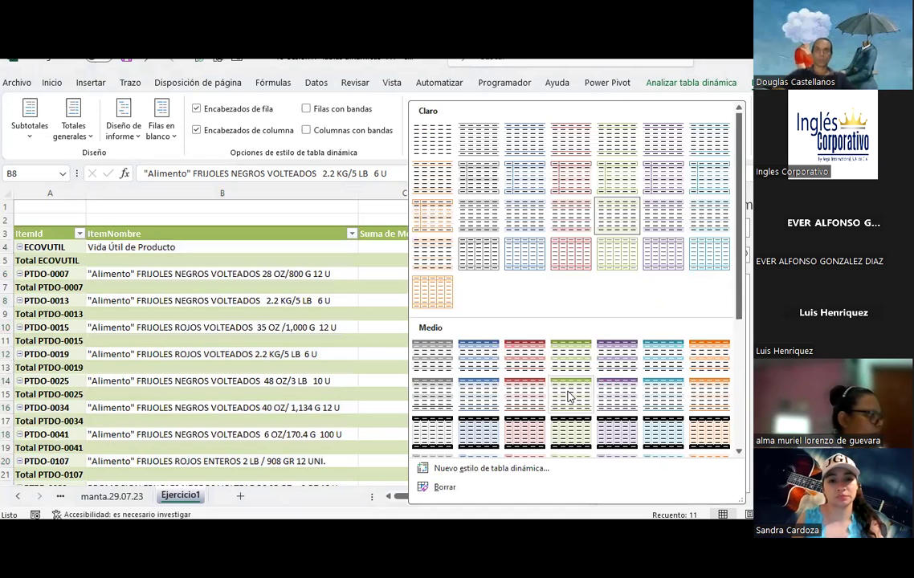
{"action": "scroll", "coordinate": [569, 394], "scroll_direction": "down", "scroll_amount": 3}
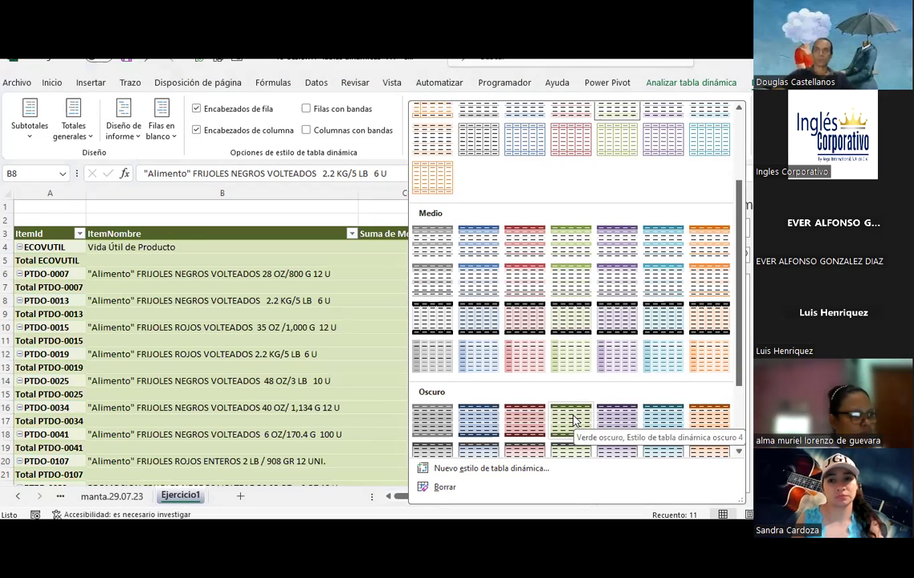
{"action": "scroll", "coordinate": [574, 420], "scroll_direction": "down", "scroll_amount": 2}
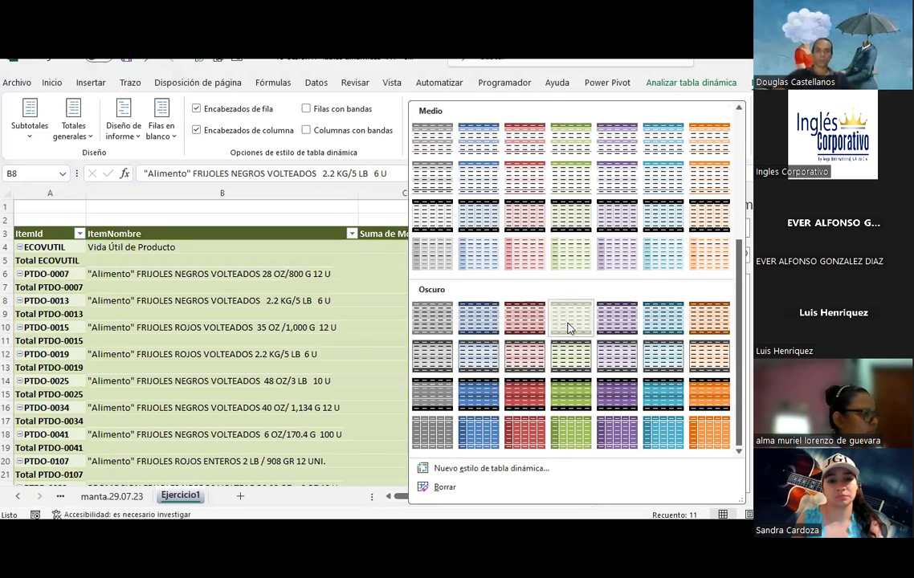
{"action": "left_click", "coordinate": [570, 329]}
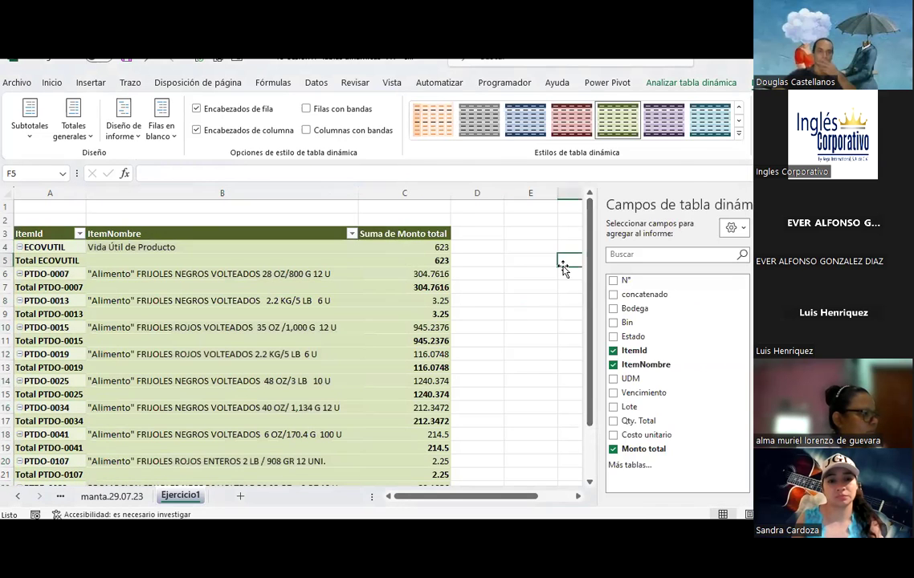
{"action": "left_click", "coordinate": [570, 259]}
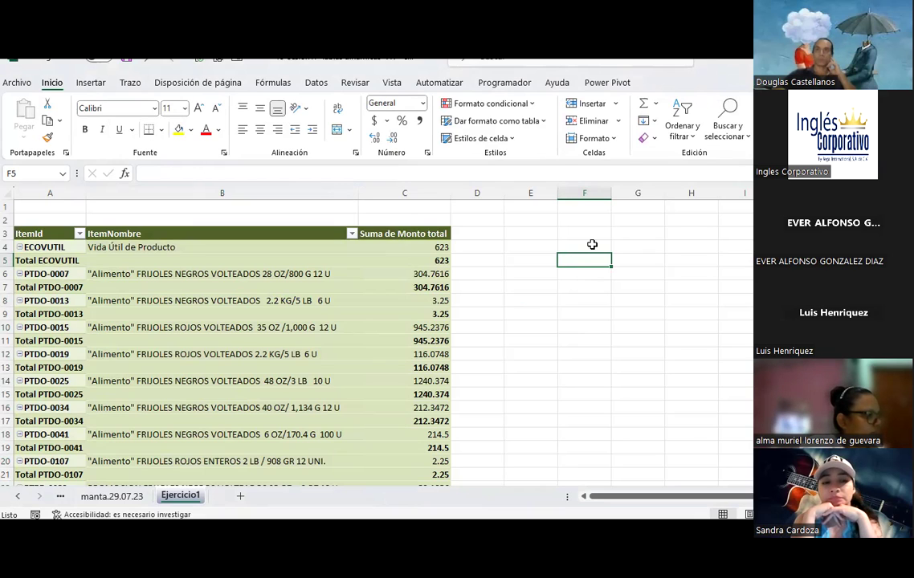
Step: Review the Total rows for ECOVUTIL through PTDO-0034 and open the Subtotales options
{"action": "left_click", "coordinate": [8, 260]}
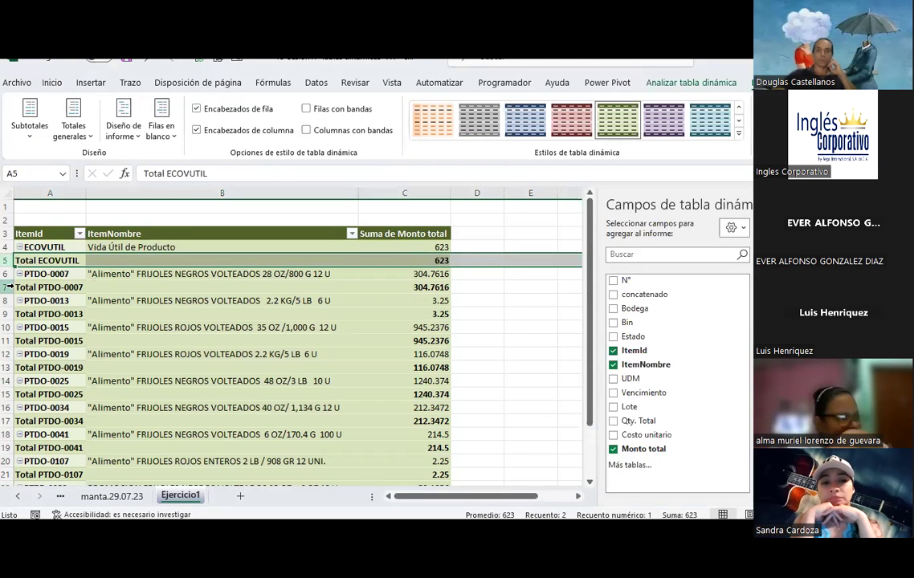
{"action": "left_click", "coordinate": [8, 286]}
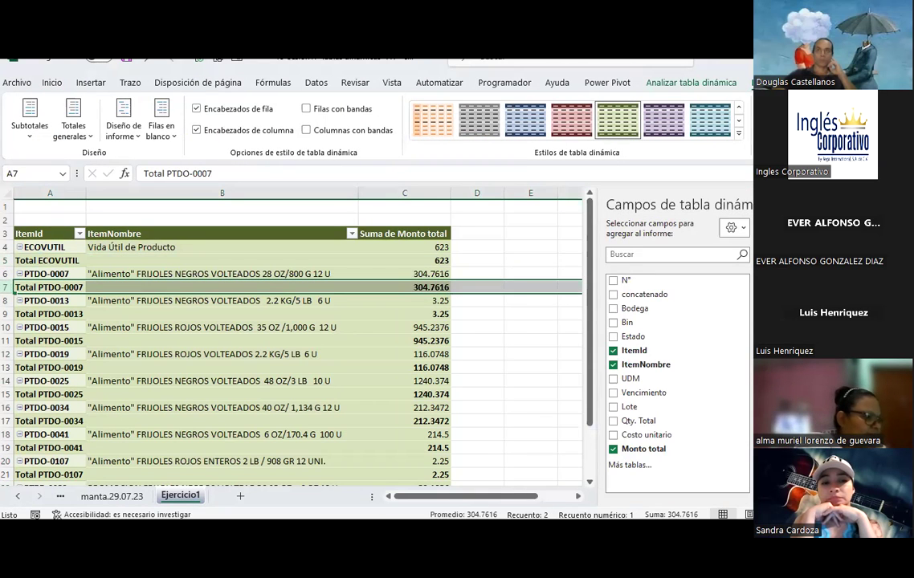
{"action": "left_click", "coordinate": [8, 314]}
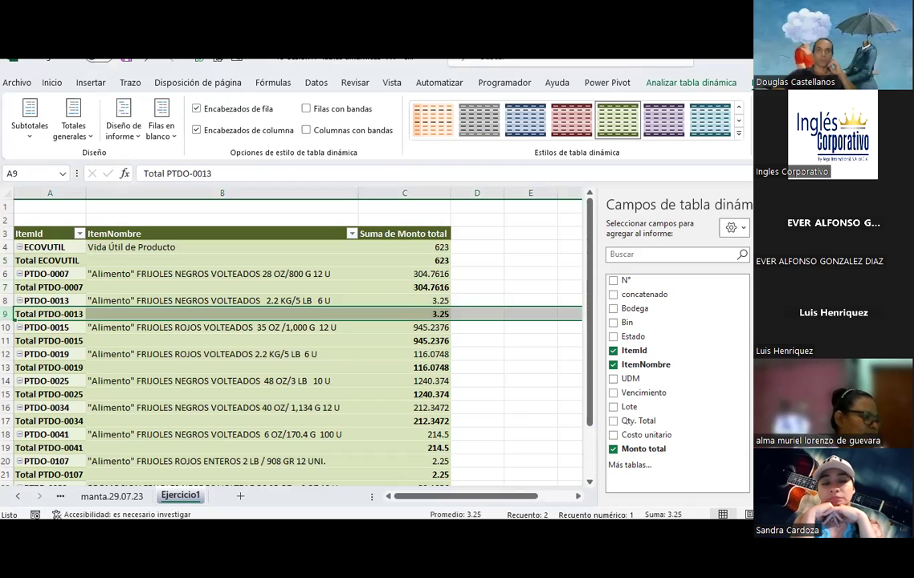
{"action": "left_click", "coordinate": [7, 340]}
{"action": "left_click", "coordinate": [8, 367]}
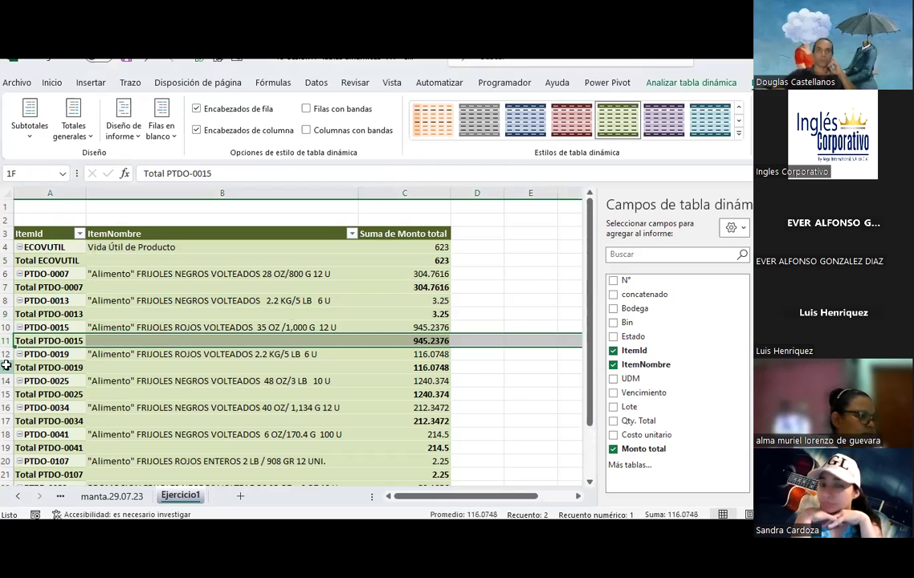
{"action": "scroll", "coordinate": [46, 314], "scroll_direction": "down", "scroll_amount": 1}
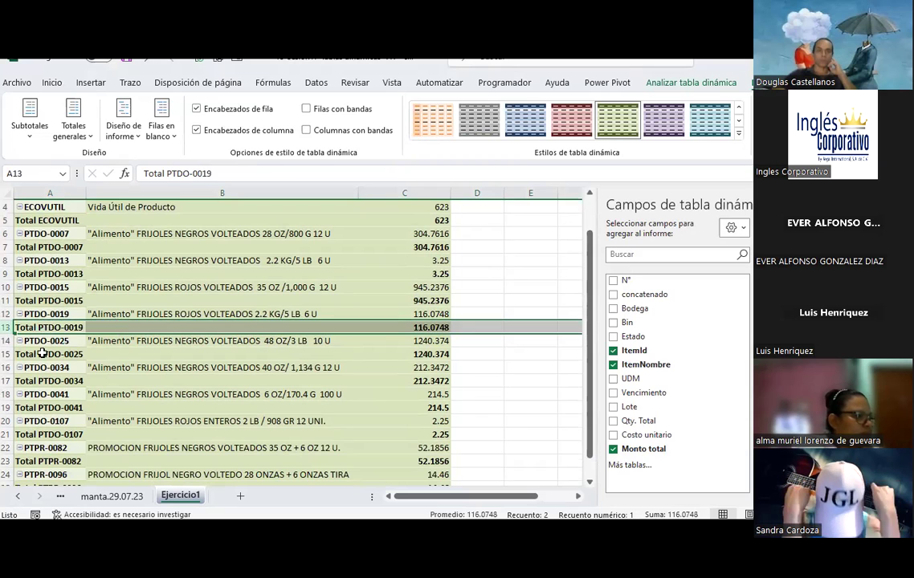
{"action": "left_click", "coordinate": [8, 355]}
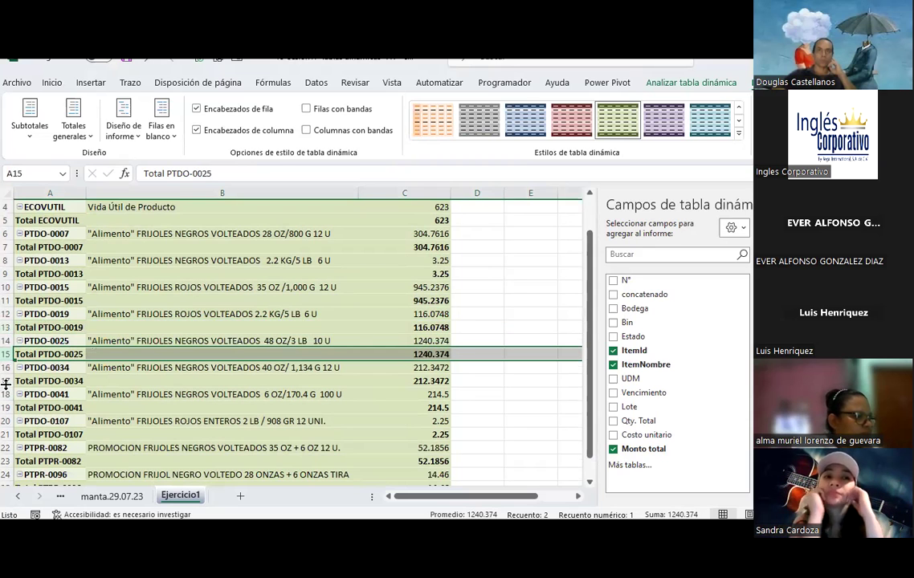
{"action": "left_click", "coordinate": [5, 380]}
{"action": "scroll", "coordinate": [144, 269], "scroll_direction": "up", "scroll_amount": 1}
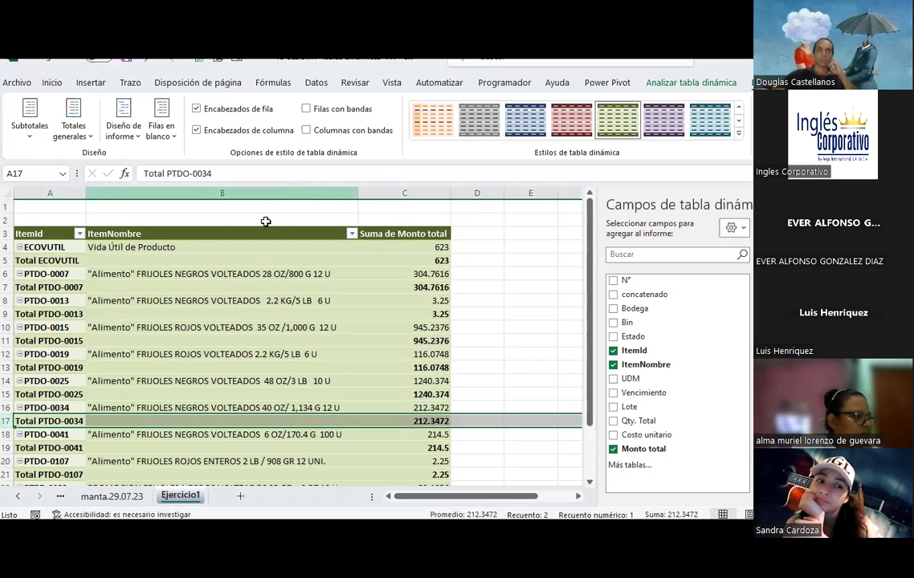
{"action": "left_click", "coordinate": [28, 136]}
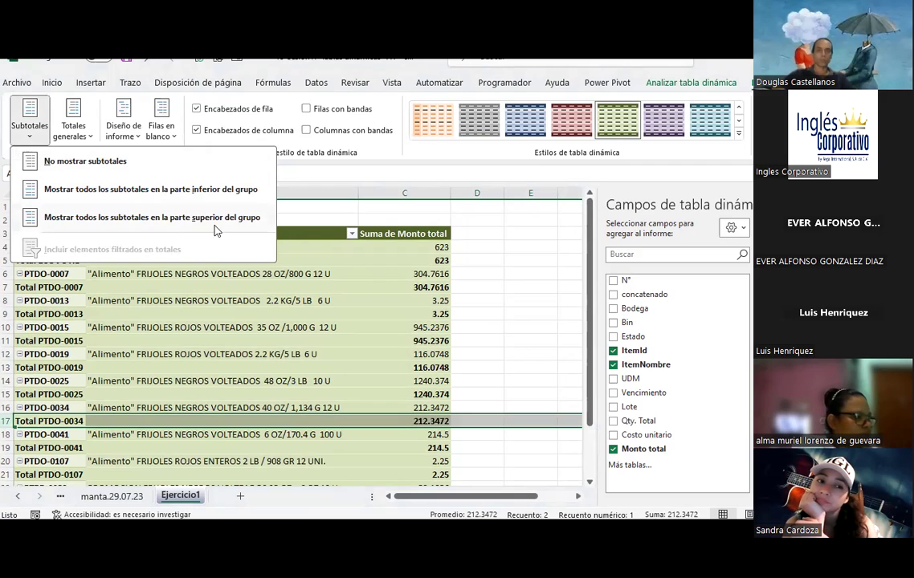
Step: Check the 3728.4408 grand total, then choose No mostrar subtotales
{"action": "key", "text": "Escape"}
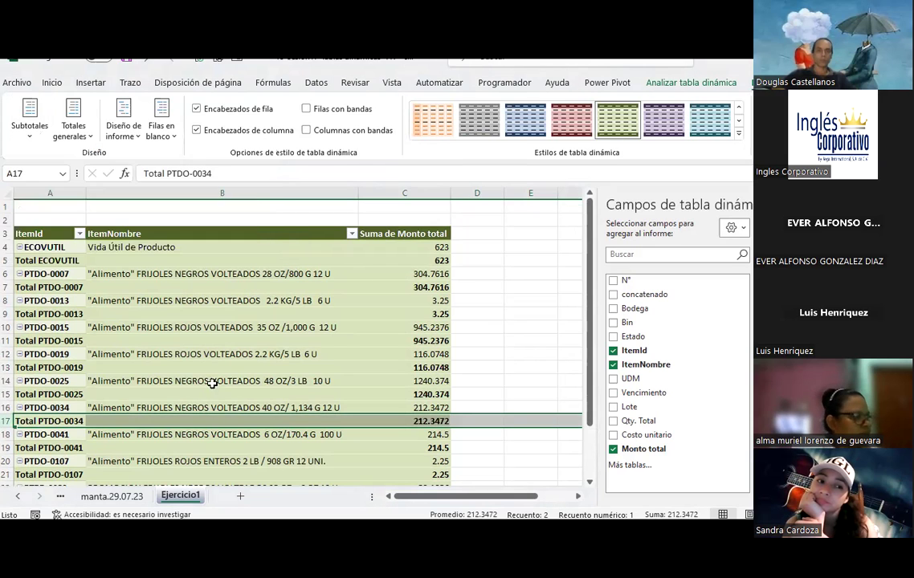
{"action": "scroll", "coordinate": [211, 322], "scroll_direction": "down", "scroll_amount": 4}
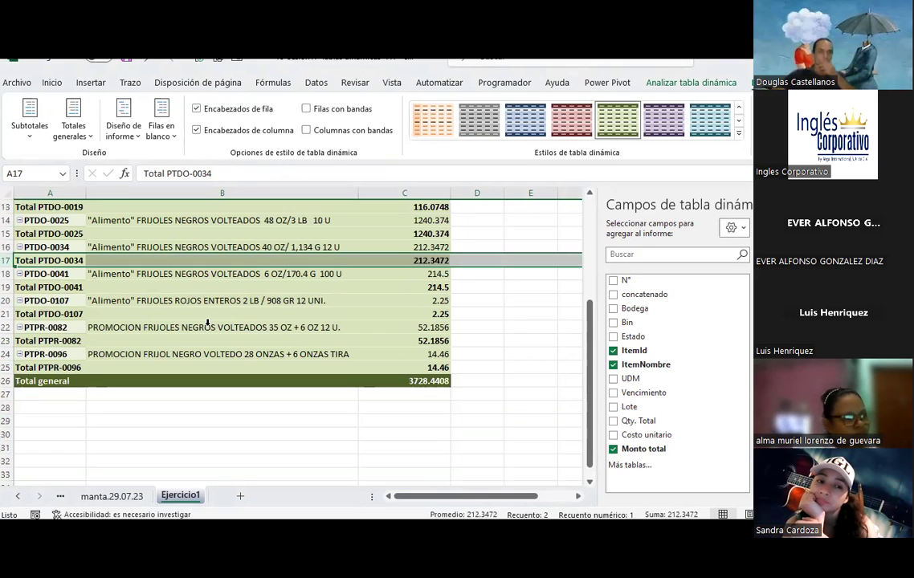
{"action": "left_click", "coordinate": [423, 380]}
{"action": "left_click", "coordinate": [415, 353]}
{"action": "scroll", "coordinate": [363, 332], "scroll_direction": "up", "scroll_amount": 3}
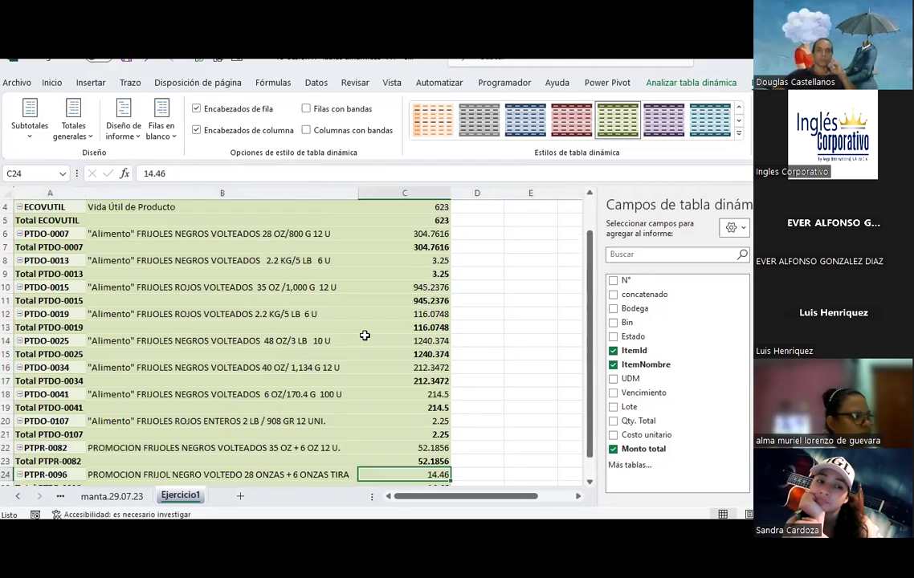
{"action": "scroll", "coordinate": [82, 203], "scroll_direction": "up", "scroll_amount": 1}
{"action": "left_click", "coordinate": [32, 138]}
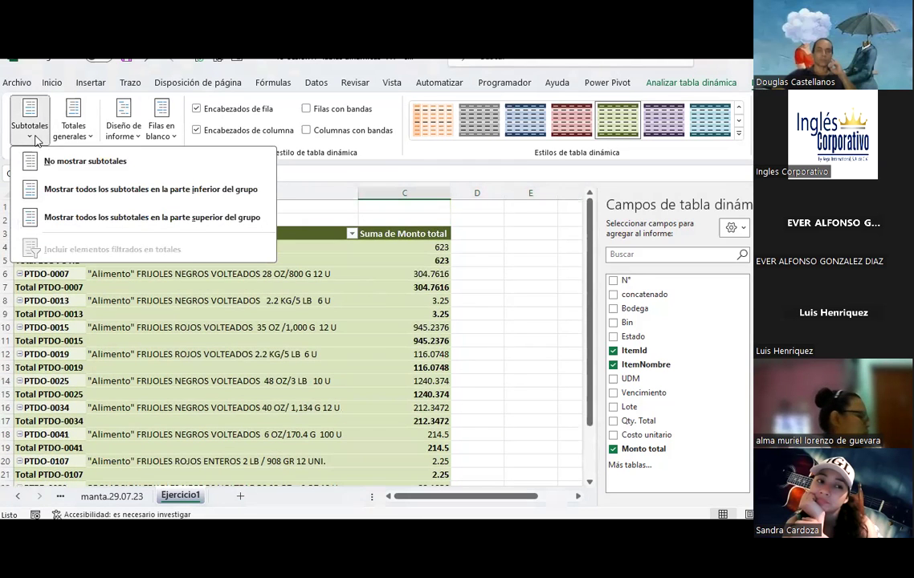
{"action": "left_click", "coordinate": [64, 159]}
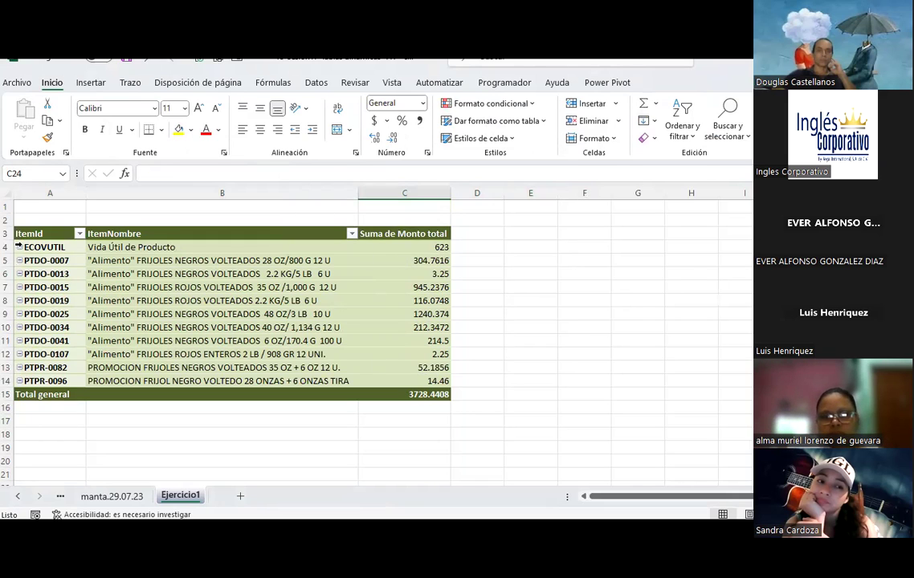
{"action": "left_click", "coordinate": [19, 249]}
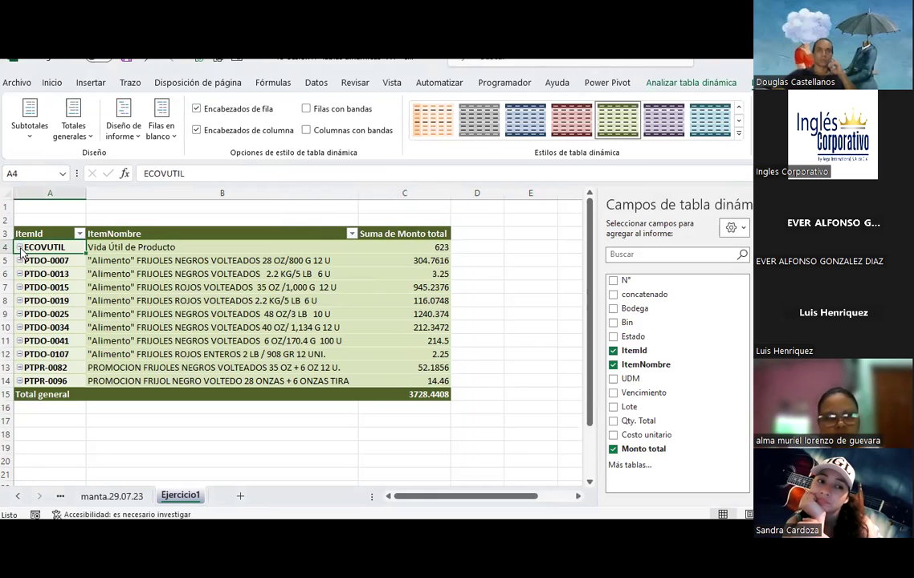
Step: Try subtotals at the bottom of each group, then hide subtotals again for single item rows
{"action": "left_click", "coordinate": [31, 130]}
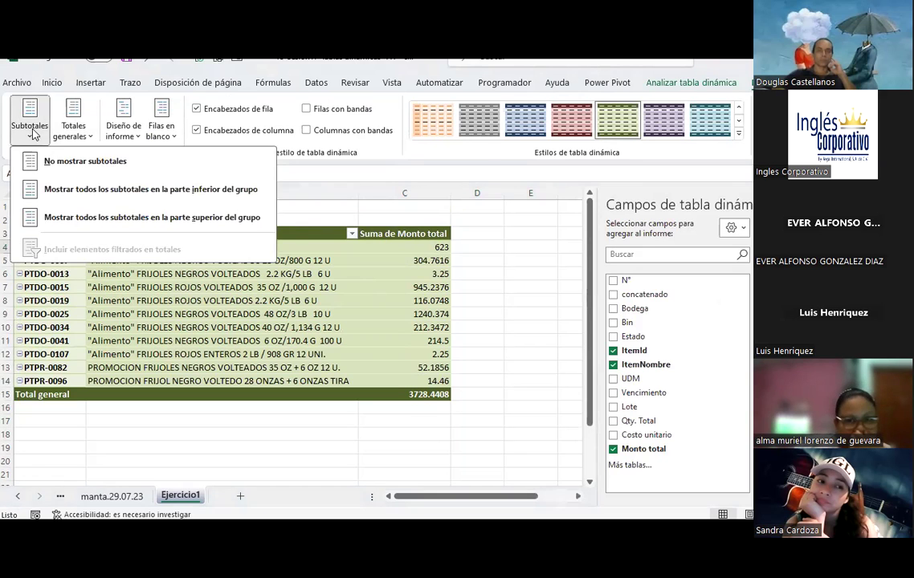
{"action": "left_click", "coordinate": [63, 190]}
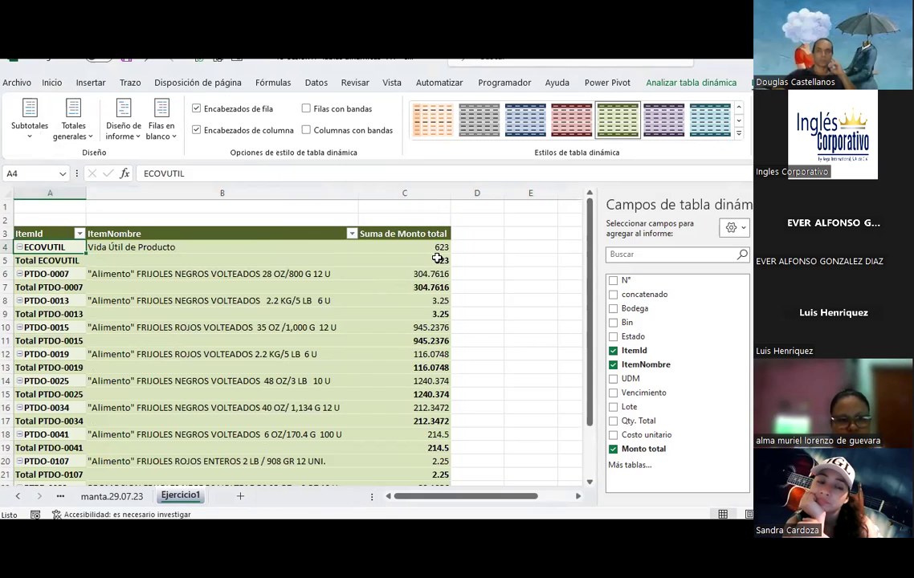
{"action": "left_click", "coordinate": [433, 249]}
{"action": "left_click", "coordinate": [32, 120]}
{"action": "left_click", "coordinate": [72, 218]}
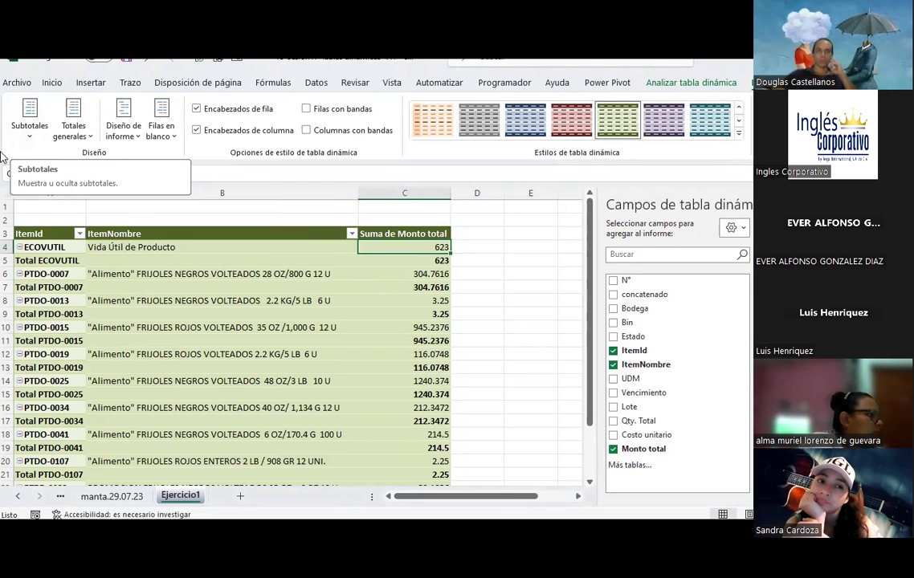
{"action": "left_click", "coordinate": [27, 135]}
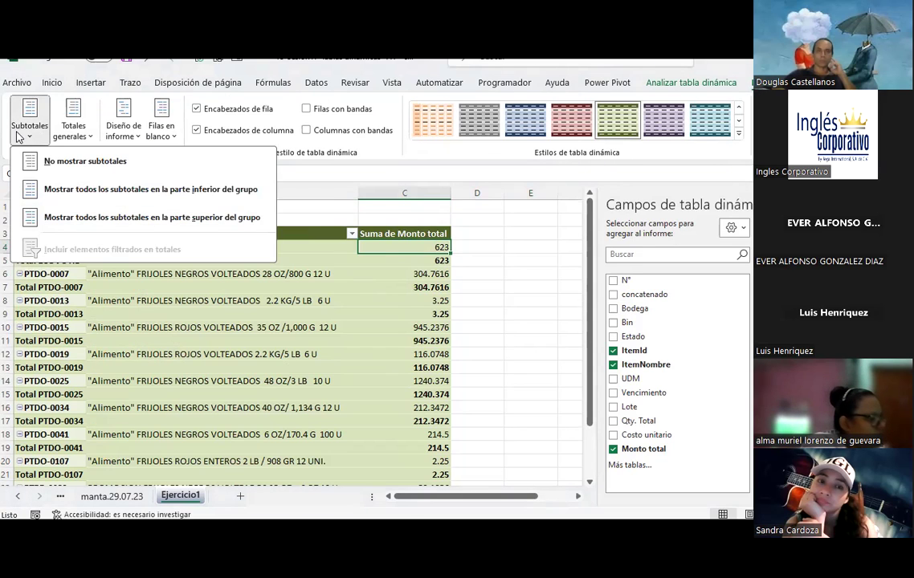
{"action": "left_click", "coordinate": [75, 162]}
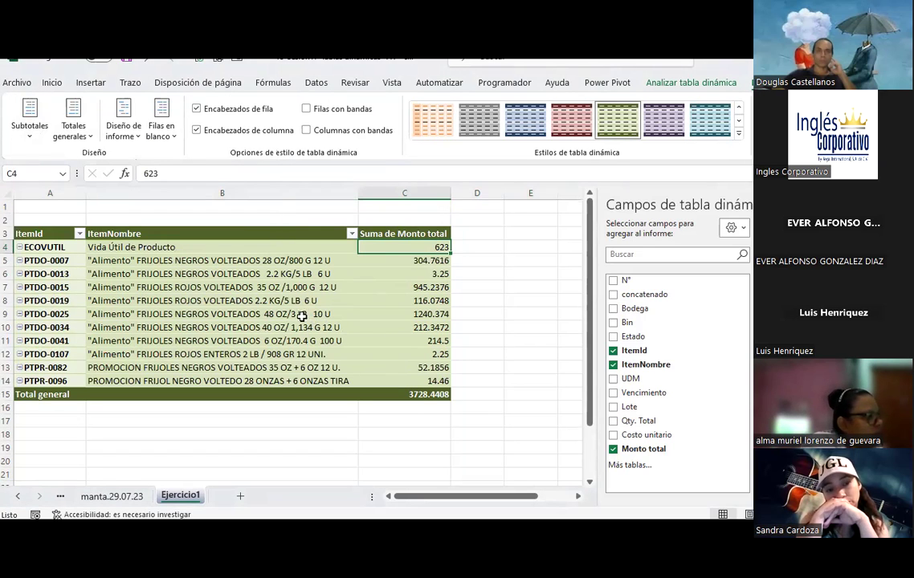
{"action": "left_click", "coordinate": [117, 261]}
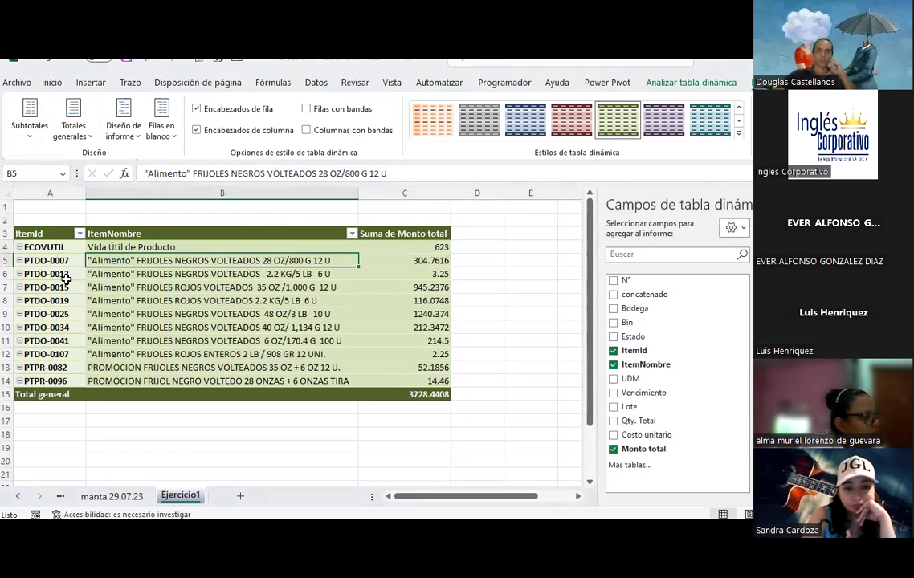
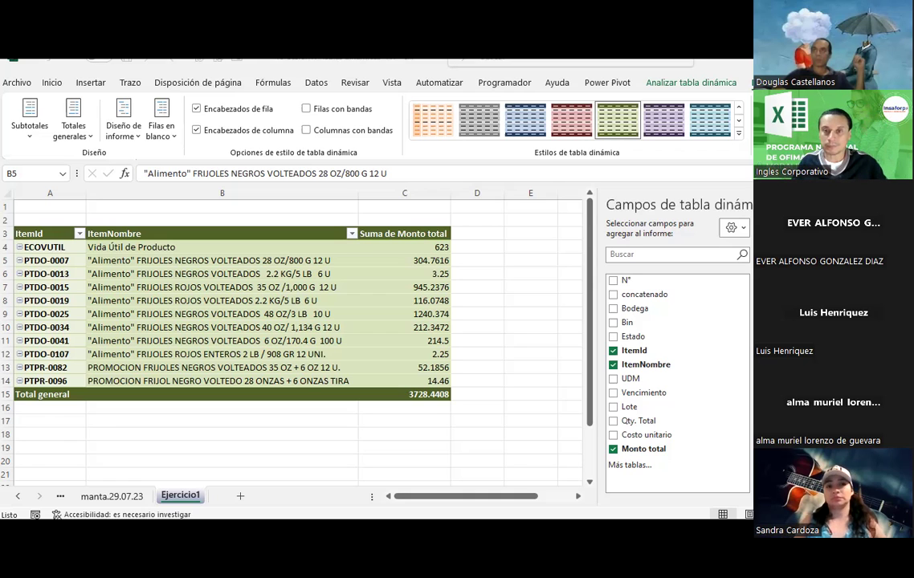
Step: Apply the blue style from the Estilos de tabla dinámica gallery to the Ejercicio1 pivot table
{"action": "left_click", "coordinate": [525, 120]}
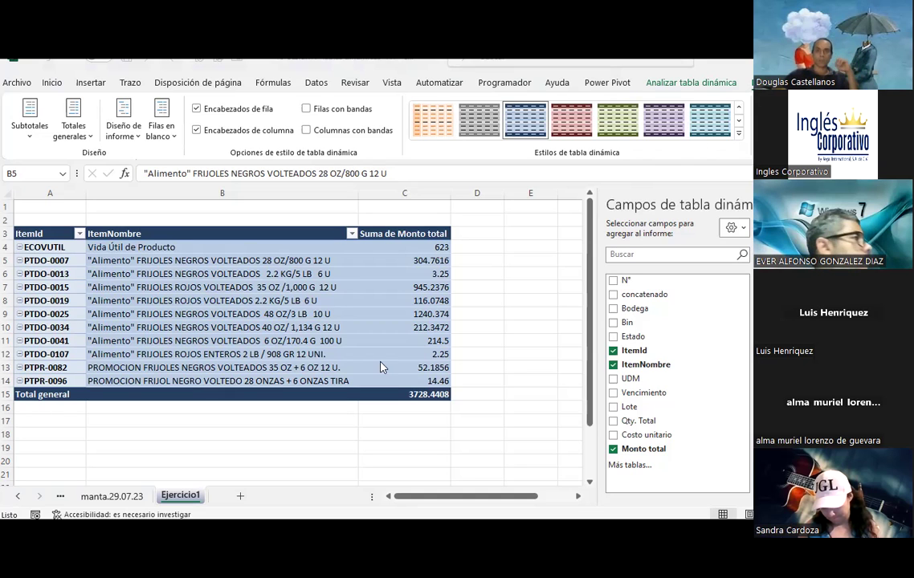
Step: From cell E7, open and cancel the table-or-range pivot dialog, then reopen the Tabla dinámica options from F8
{"action": "left_click", "coordinate": [507, 287]}
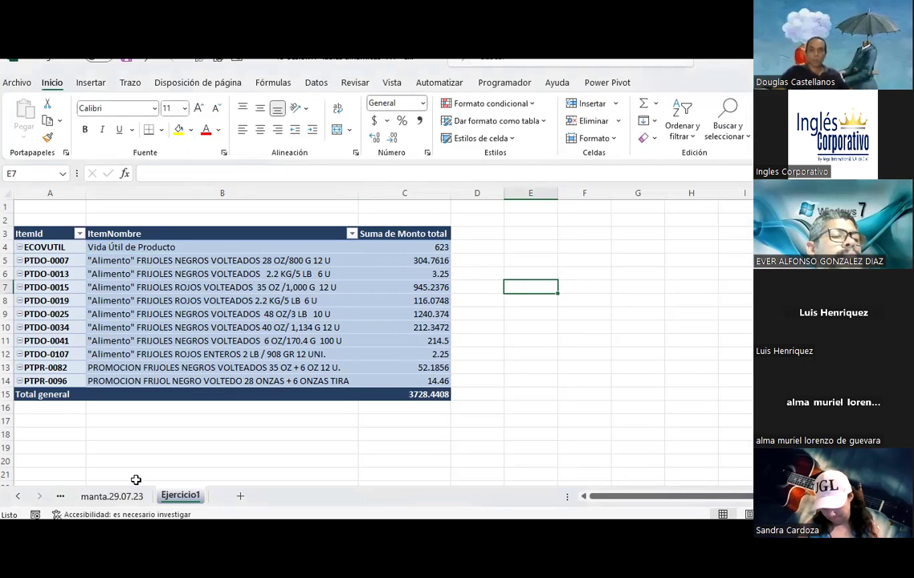
{"action": "left_click", "coordinate": [105, 89]}
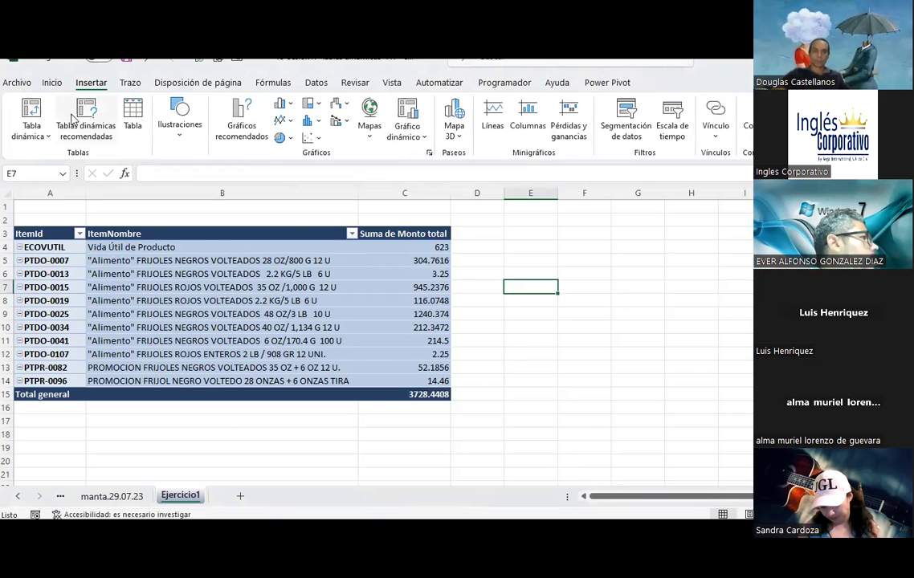
{"action": "left_click", "coordinate": [48, 137]}
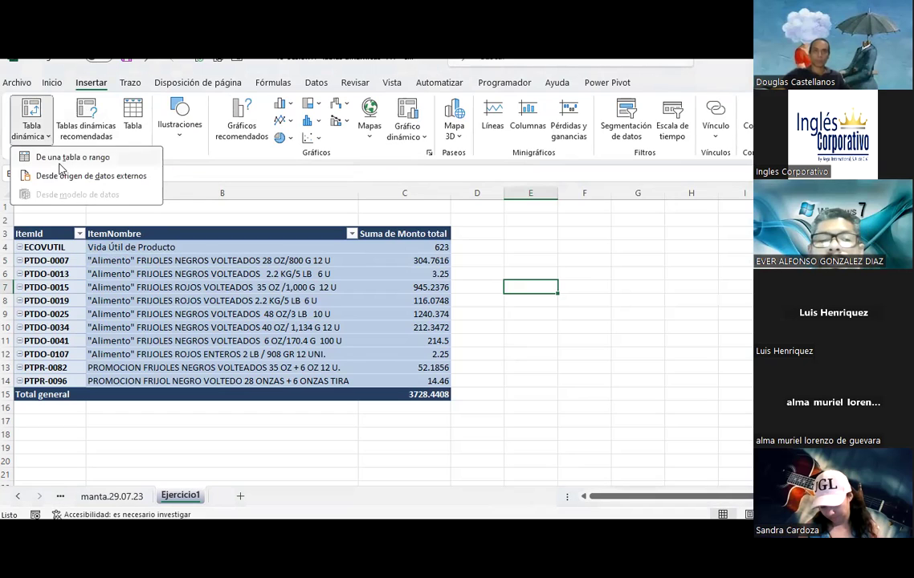
{"action": "left_click", "coordinate": [63, 159]}
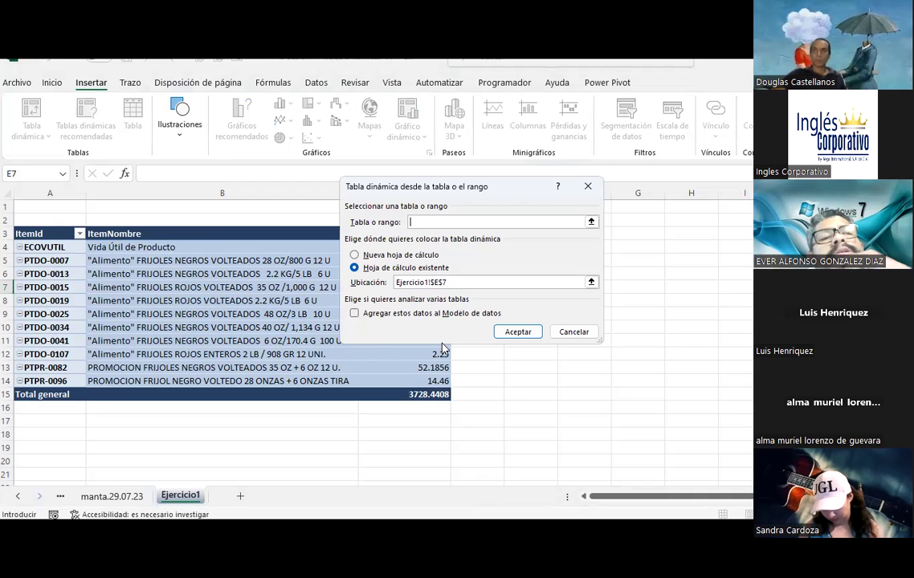
{"action": "left_click", "coordinate": [587, 186]}
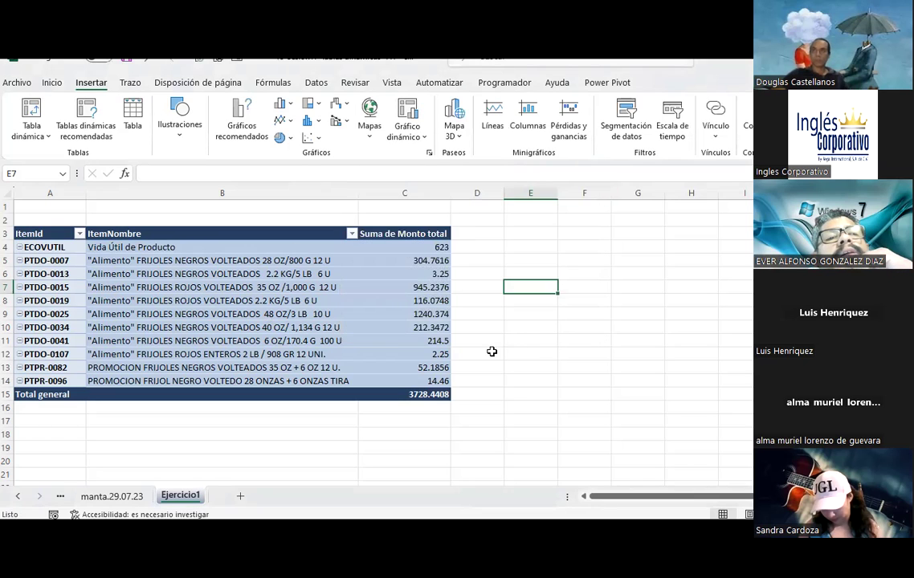
{"action": "left_click", "coordinate": [575, 299]}
{"action": "left_click", "coordinate": [33, 136]}
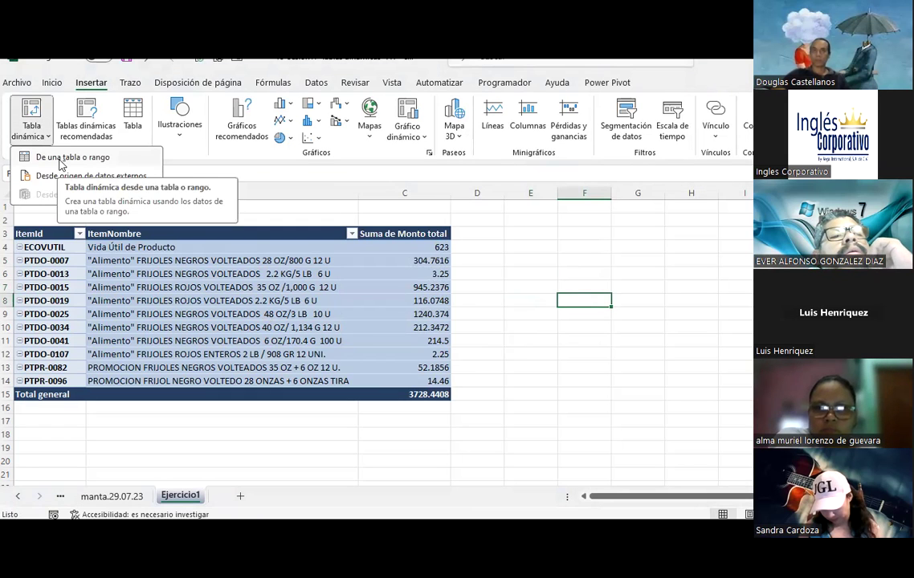
Step: Open the From Table or Range pivot dialog, cancel it with Escape, and open it again
{"action": "left_click", "coordinate": [60, 163]}
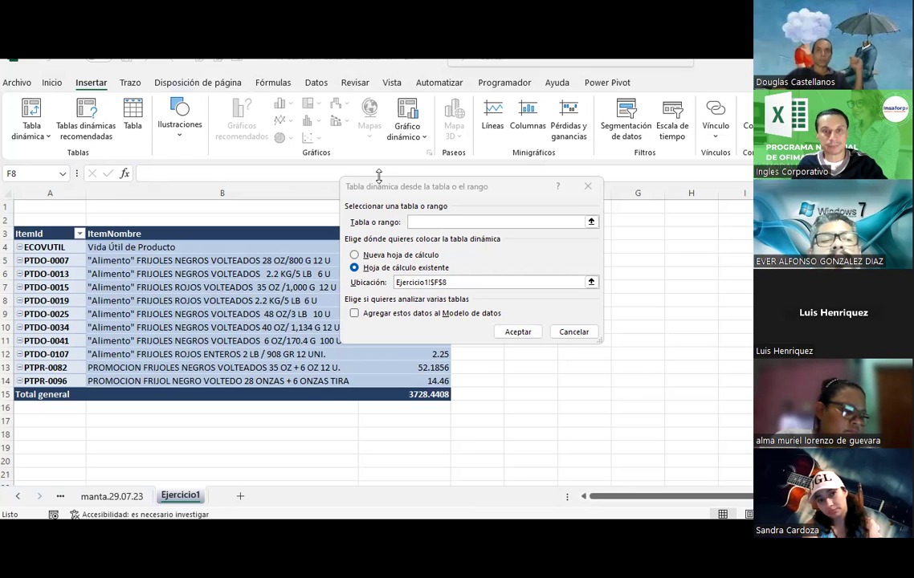
{"action": "left_click", "coordinate": [346, 166]}
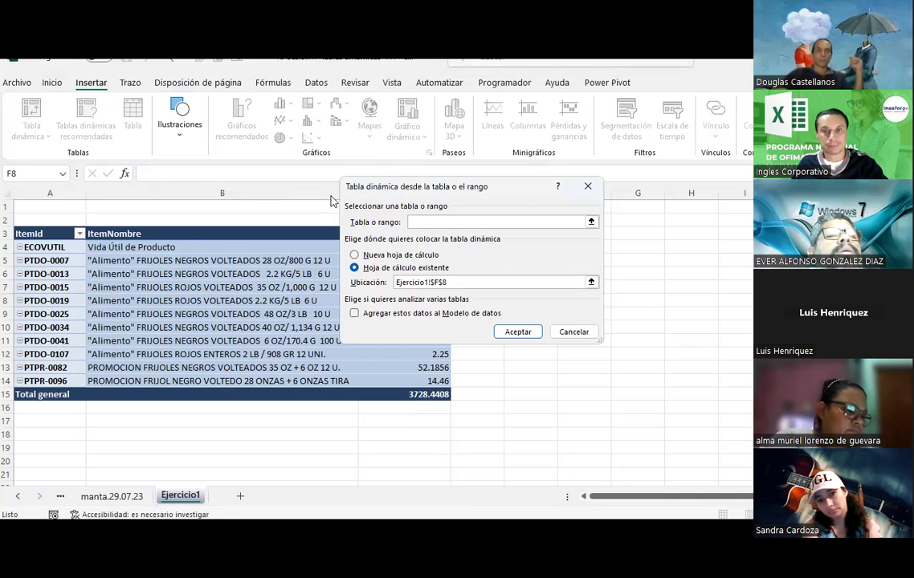
{"action": "key", "text": "Escape"}
{"action": "left_click", "coordinate": [40, 137]}
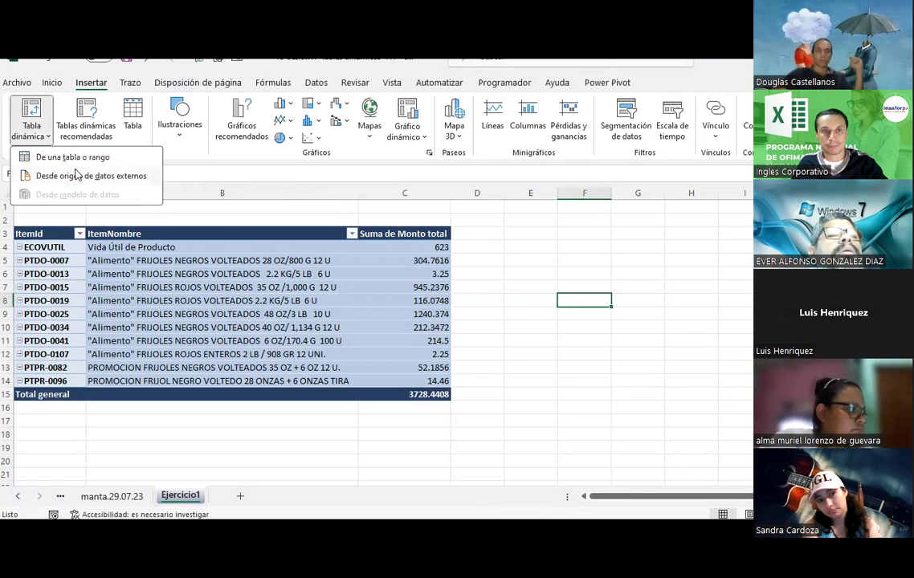
{"action": "left_click", "coordinate": [74, 157]}
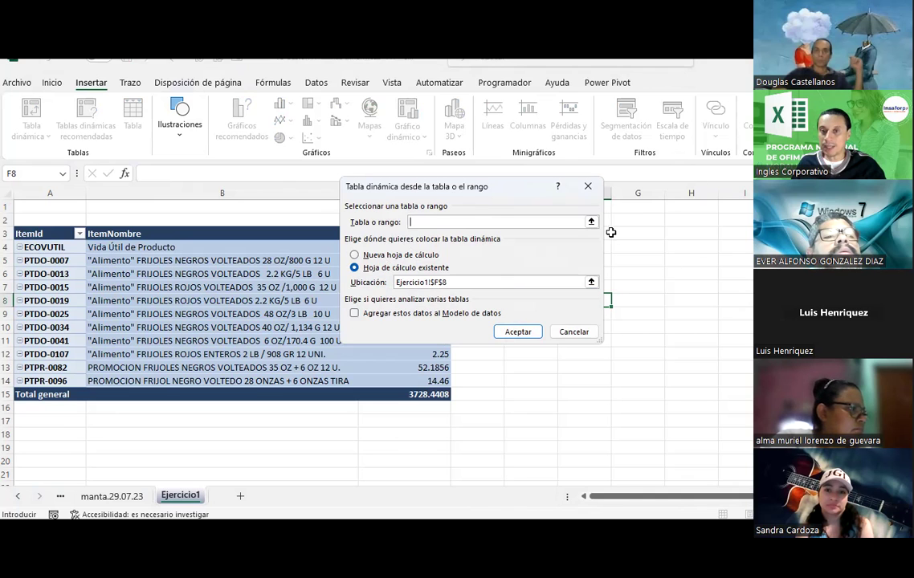
Step: Use manta.29.07.23!$A$7:$M$32 as the pivot source and place it on a new worksheet
{"action": "left_click", "coordinate": [591, 222]}
{"action": "left_click", "coordinate": [128, 497]}
{"action": "scroll", "coordinate": [112, 361], "scroll_direction": "up", "scroll_amount": 2}
{"action": "scroll", "coordinate": [112, 357], "scroll_direction": "up", "scroll_amount": 3}
{"action": "scroll", "coordinate": [104, 345], "scroll_direction": "up", "scroll_amount": 4}
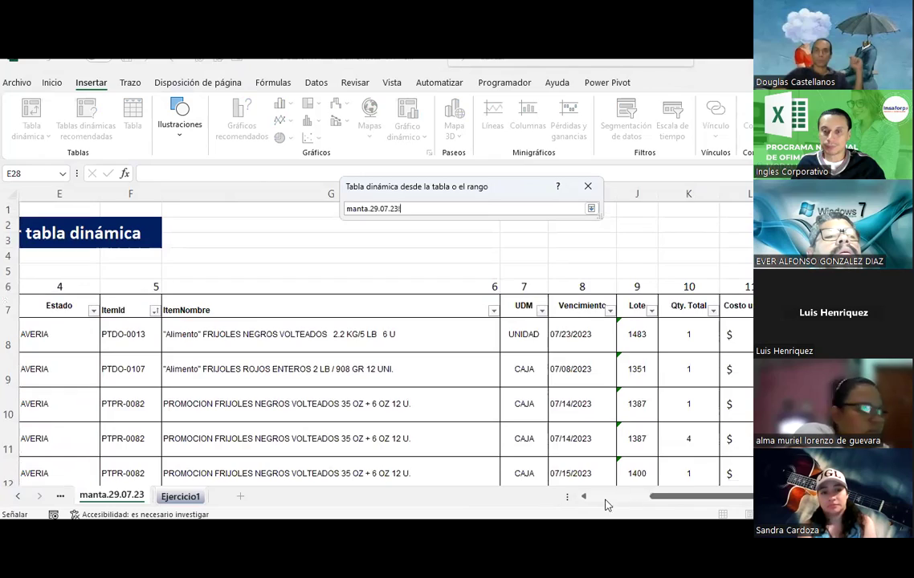
{"action": "left_click", "coordinate": [607, 497]}
{"action": "mouse_move", "coordinate": [40, 306]}
{"action": "left_mouse_down"}
{"action": "mouse_move", "coordinate": [715, 377]}
{"action": "mouse_move", "coordinate": [739, 461]}
{"action": "mouse_move", "coordinate": [735, 454]}
{"action": "left_mouse_up"}
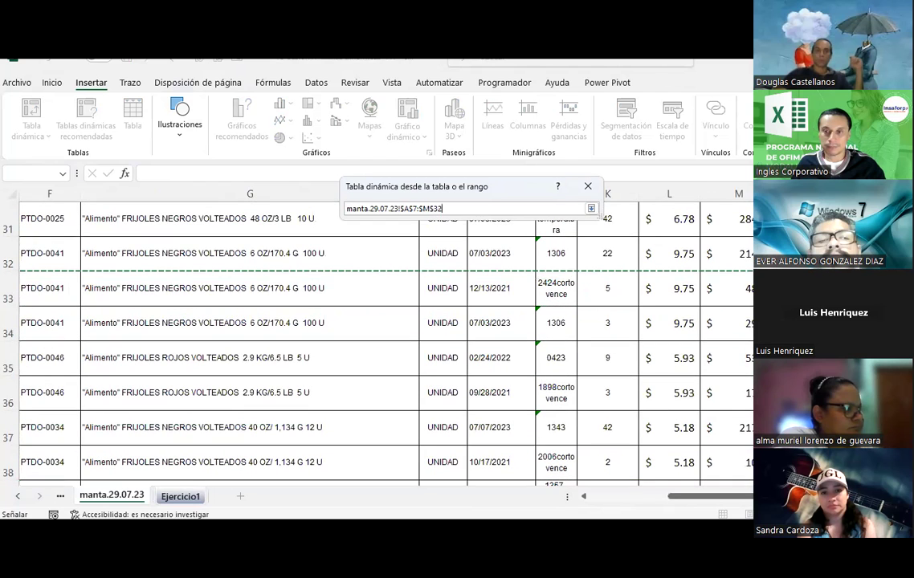
{"action": "left_click", "coordinate": [591, 208]}
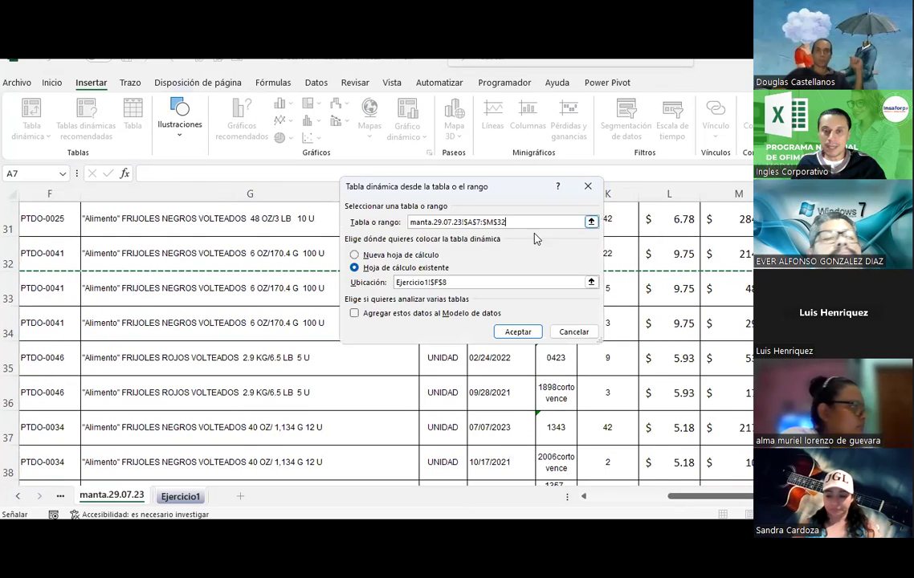
{"action": "left_click", "coordinate": [364, 257]}
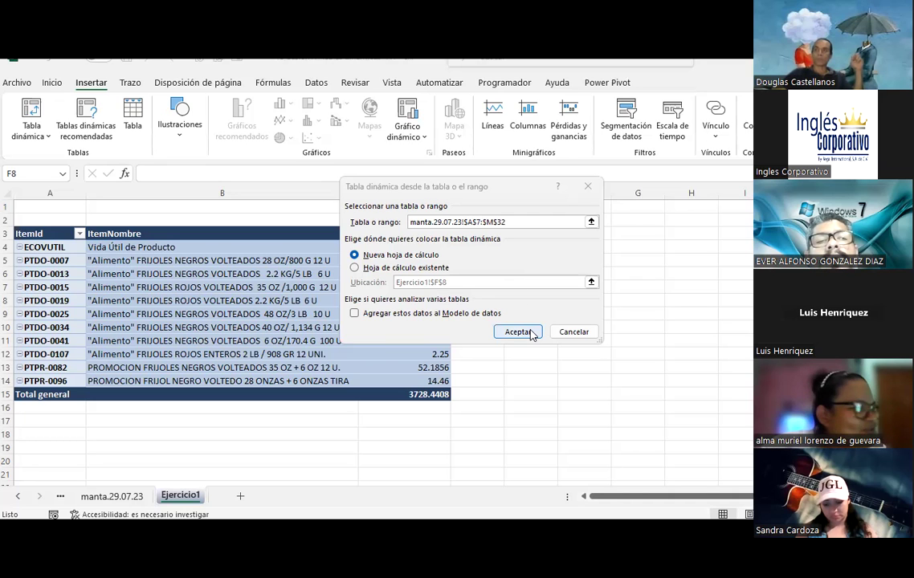
Step: Create the pivot table on Hoja3, delete the Hoja3 sheet, and reopen the Tabla dinámica source options
{"action": "left_click", "coordinate": [518, 332]}
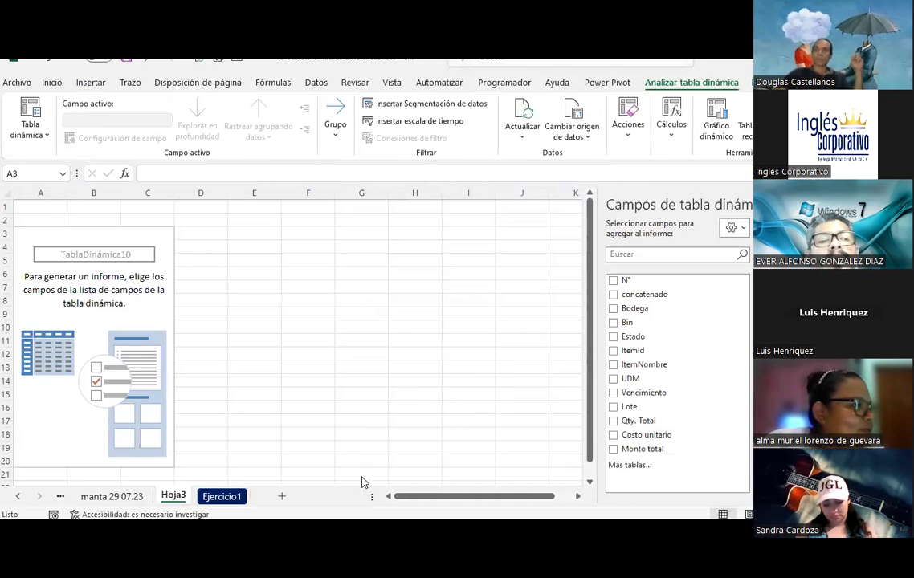
{"action": "right_click", "coordinate": [183, 498]}
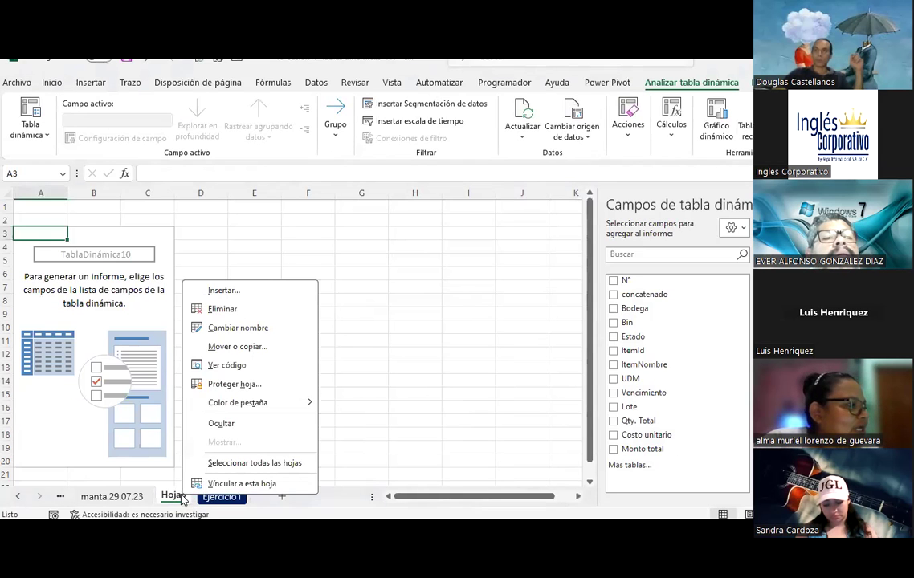
{"action": "left_click", "coordinate": [217, 310]}
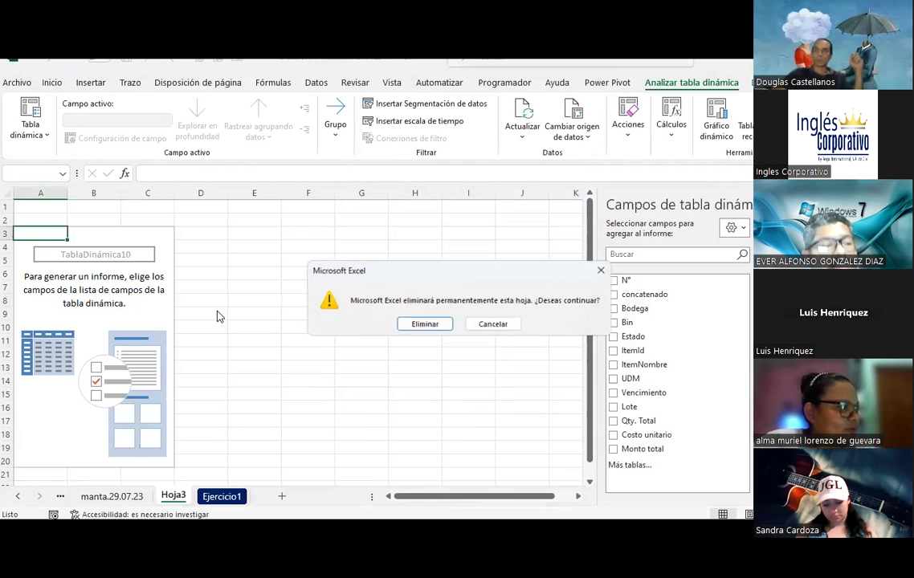
{"action": "left_click", "coordinate": [434, 324]}
{"action": "left_click", "coordinate": [93, 82]}
{"action": "left_click", "coordinate": [40, 136]}
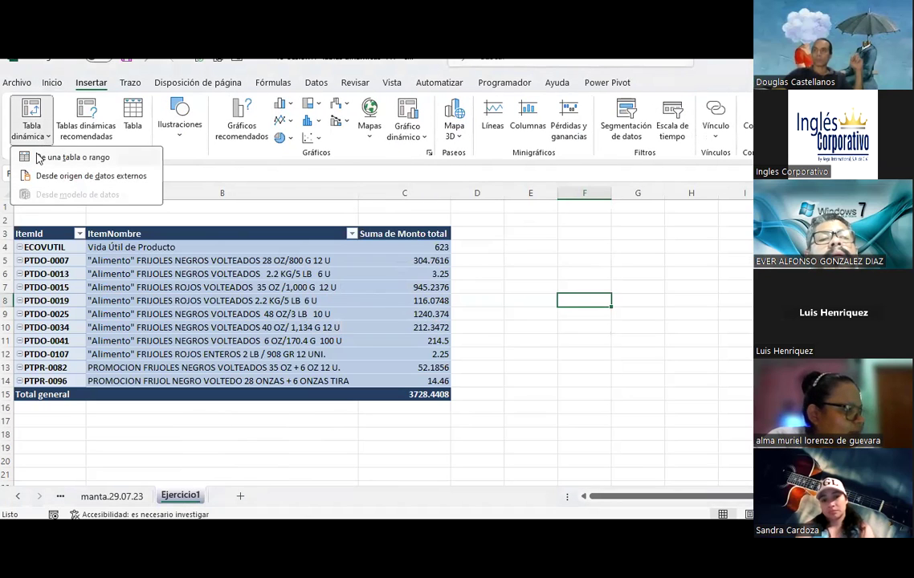
Step: Start a pivot table from a table or range with Nueva hoja de cálculo as the destination
{"action": "left_click", "coordinate": [44, 156]}
{"action": "left_click", "coordinate": [383, 255]}
{"action": "left_click", "coordinate": [591, 221]}
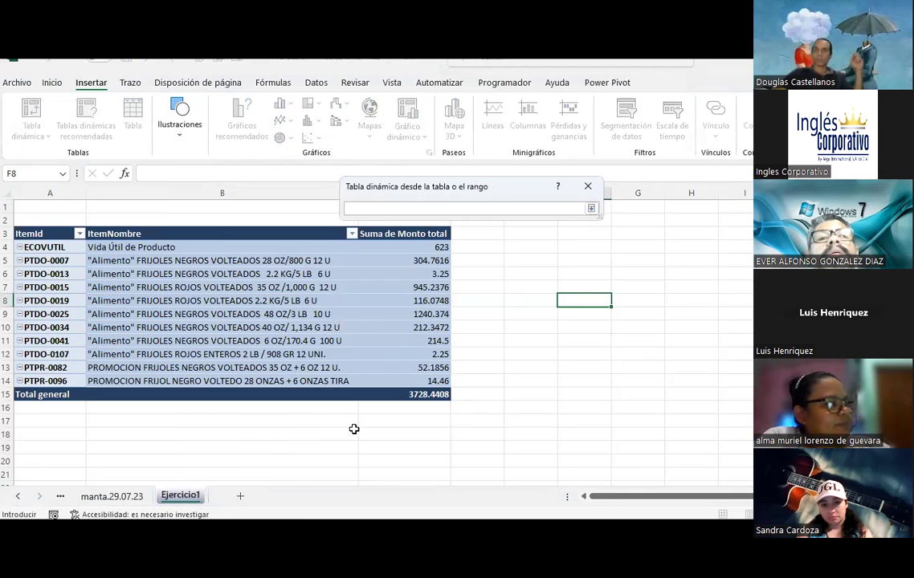
{"action": "left_click", "coordinate": [591, 208]}
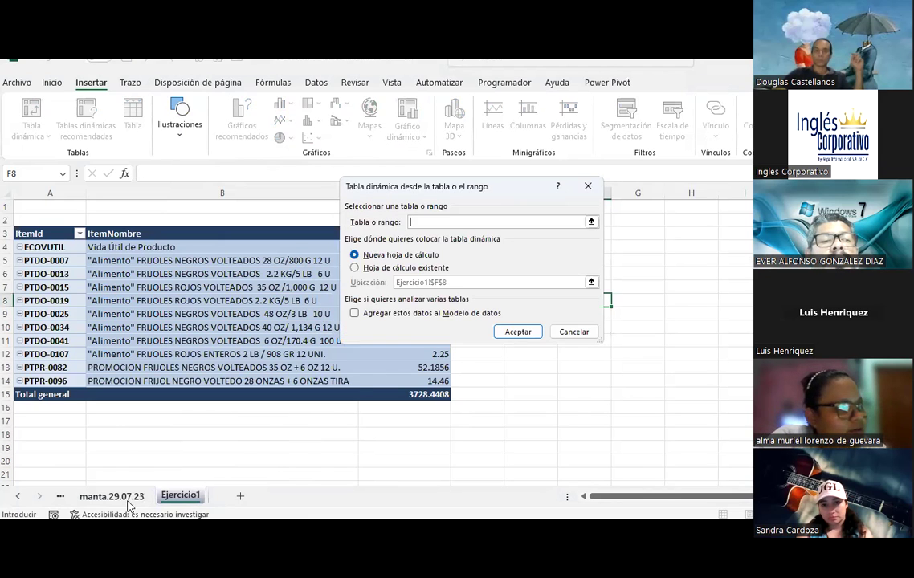
Step: Set the source range to manta.29.07.23!$A$7:$M$12 and confirm with Aceptar
{"action": "left_click", "coordinate": [111, 496]}
{"action": "scroll", "coordinate": [209, 362], "scroll_direction": "up", "scroll_amount": 3}
{"action": "scroll", "coordinate": [206, 347], "scroll_direction": "up", "scroll_amount": 4}
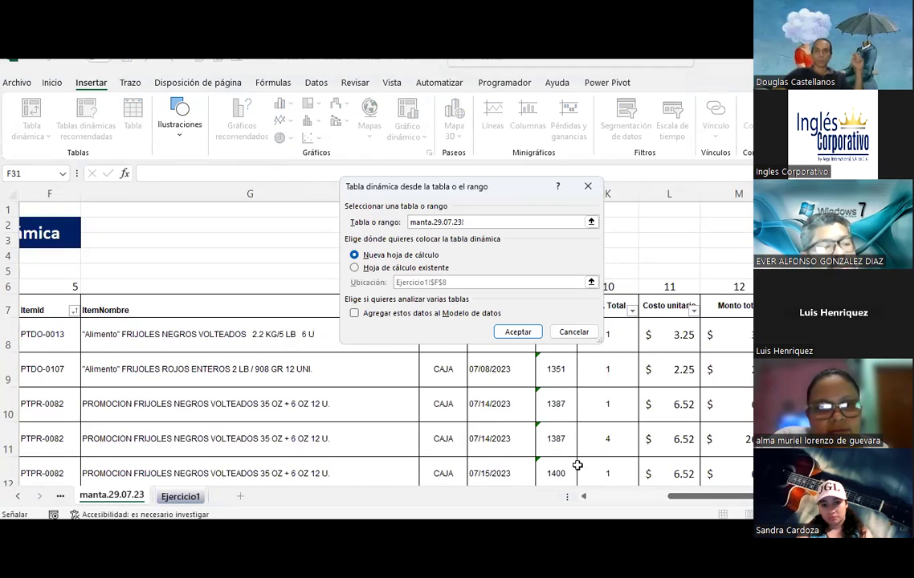
{"action": "left_click", "coordinate": [611, 495]}
{"action": "left_click", "coordinate": [39, 308]}
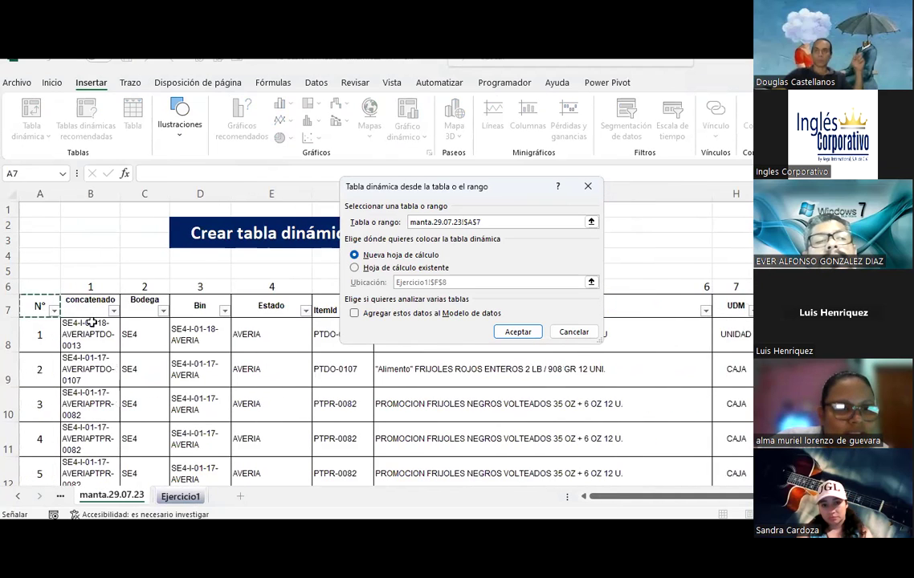
{"action": "left_click_drag", "start_coordinate": [93, 322], "coordinate": [598, 259]}
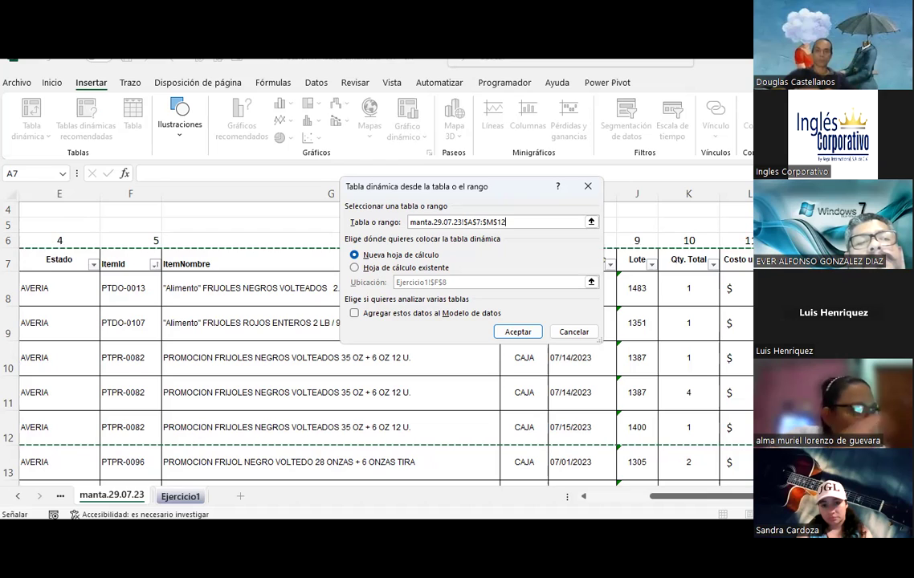
{"action": "key", "text": "Return"}
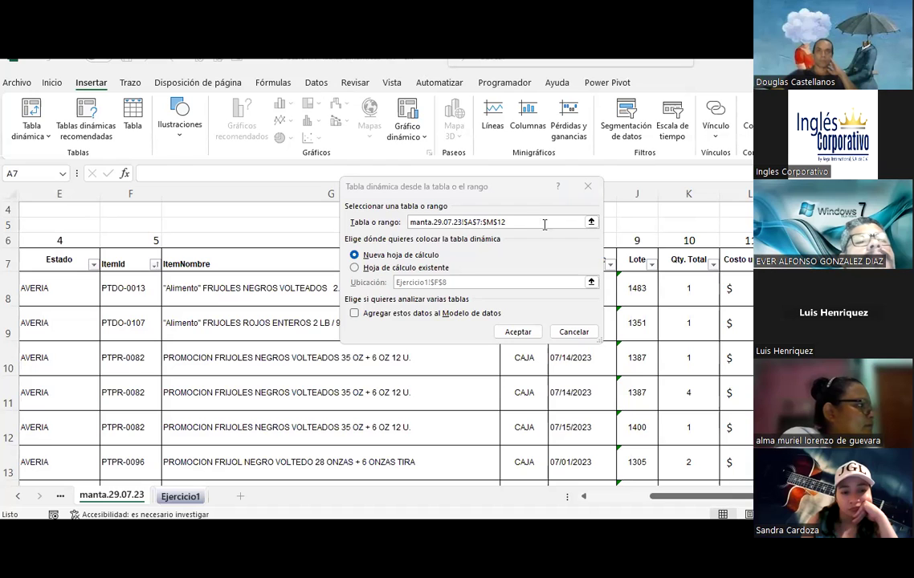
{"action": "left_click", "coordinate": [518, 332]}
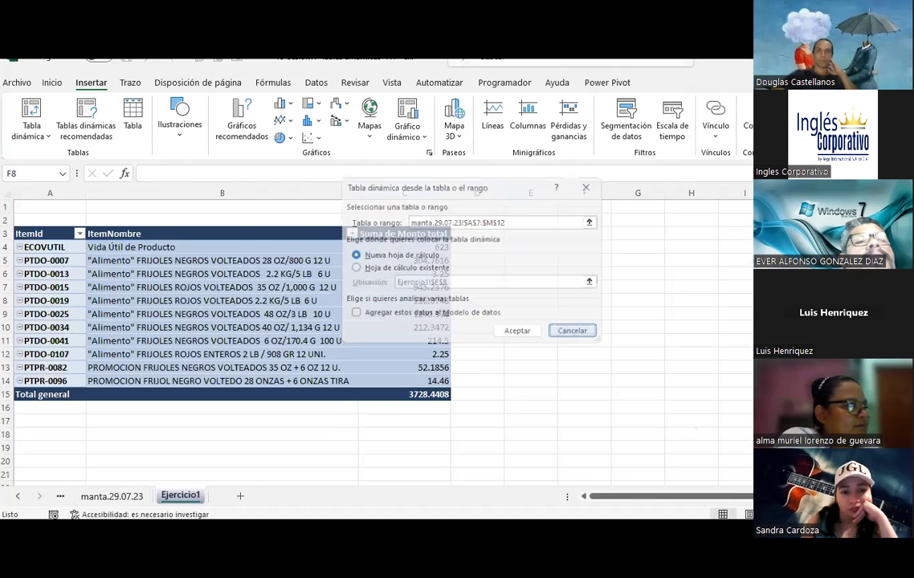
Step: Browse the Datos, Fórmulas, Revisar, Programador, Insertar and page layout ribbon tabs
{"action": "left_click", "coordinate": [318, 83]}
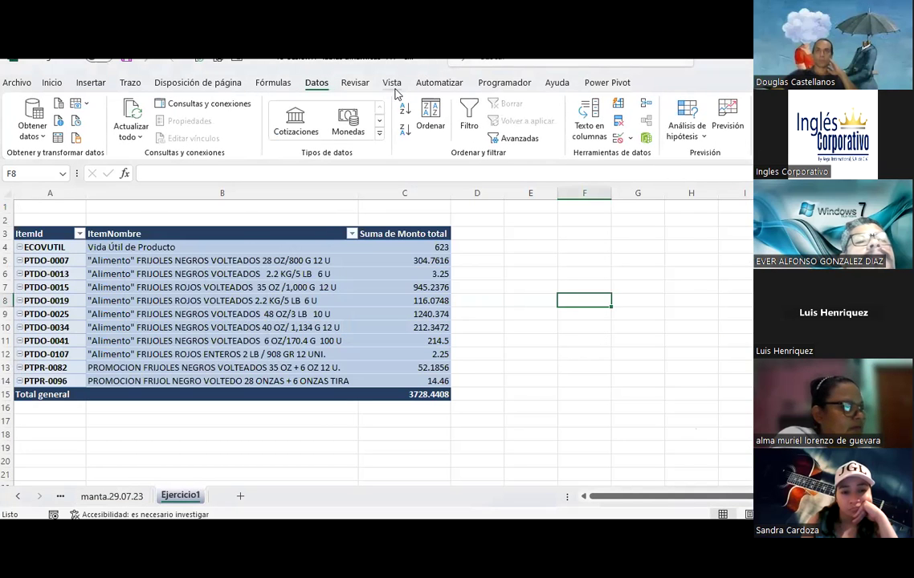
{"action": "left_click", "coordinate": [273, 82]}
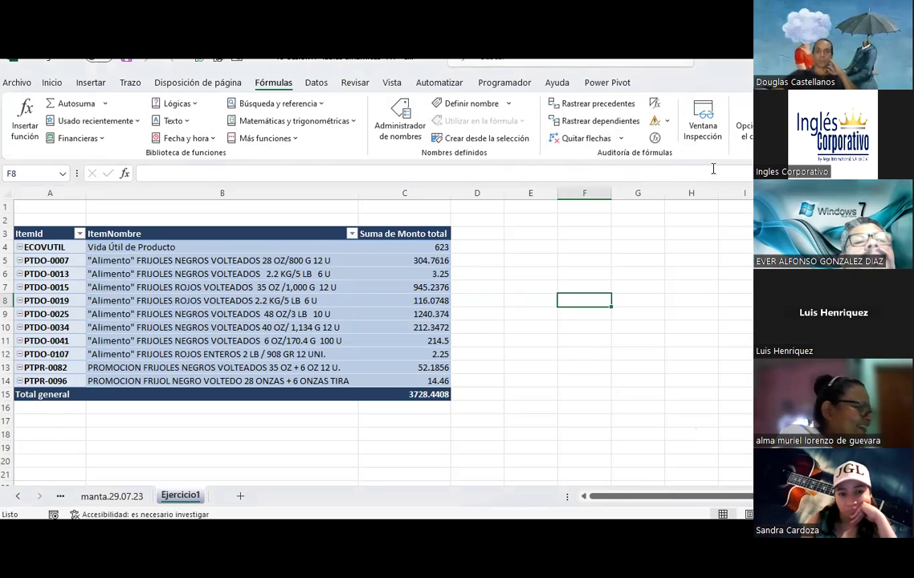
{"action": "left_click", "coordinate": [391, 83]}
{"action": "left_click", "coordinate": [356, 83]}
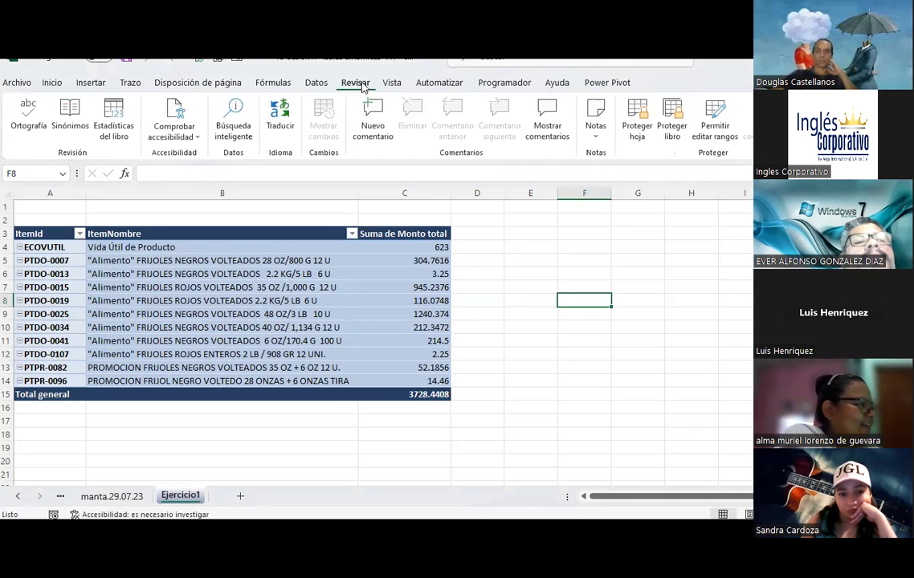
{"action": "left_click", "coordinate": [315, 82]}
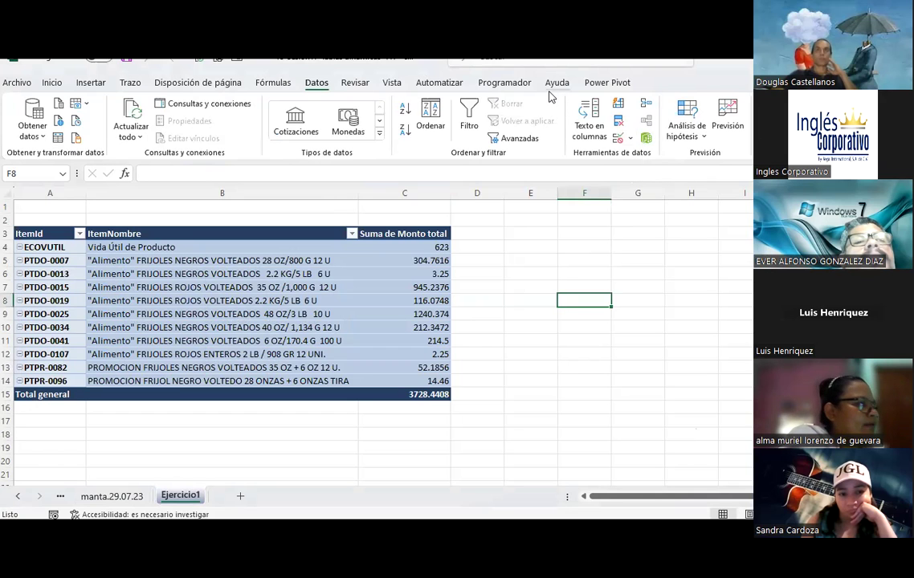
{"action": "left_click", "coordinate": [503, 82]}
{"action": "left_click", "coordinate": [130, 83]}
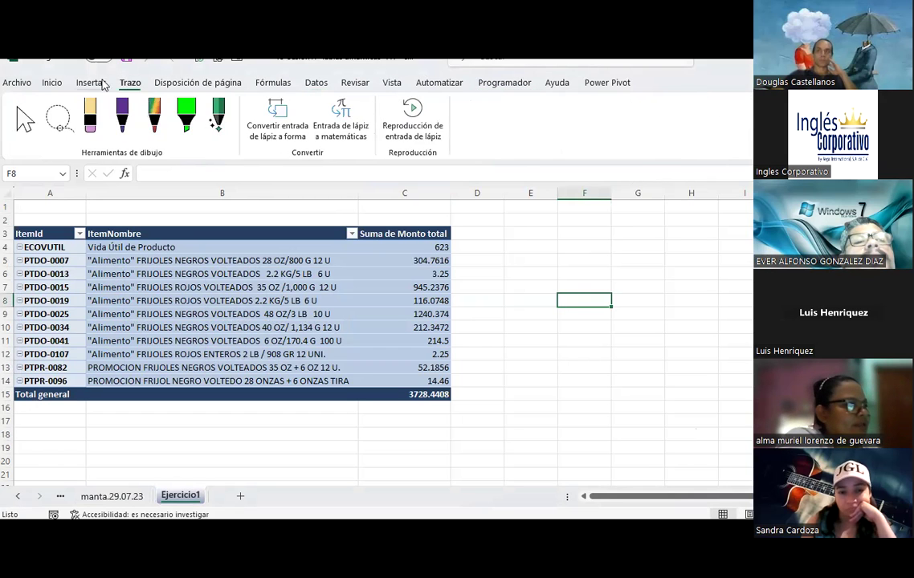
{"action": "left_click", "coordinate": [91, 83]}
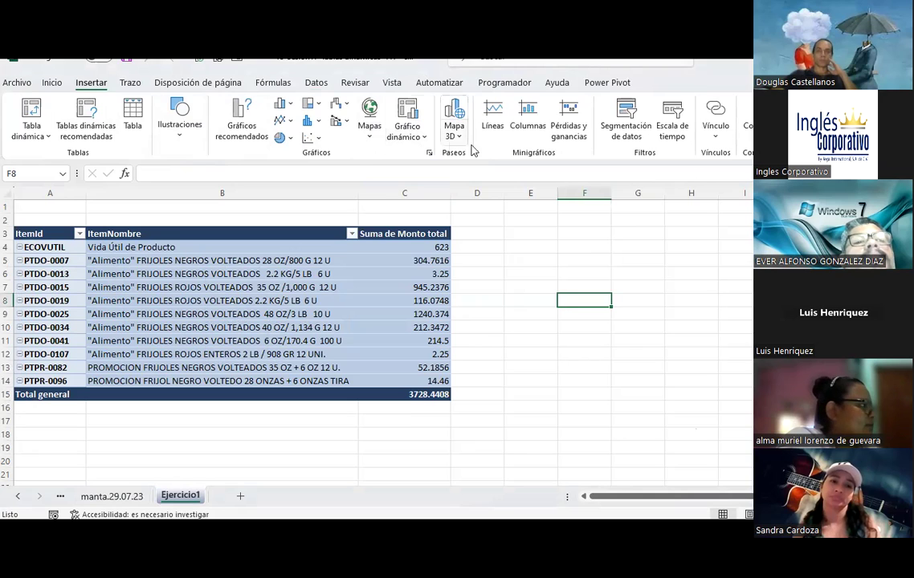
{"action": "left_click", "coordinate": [169, 83]}
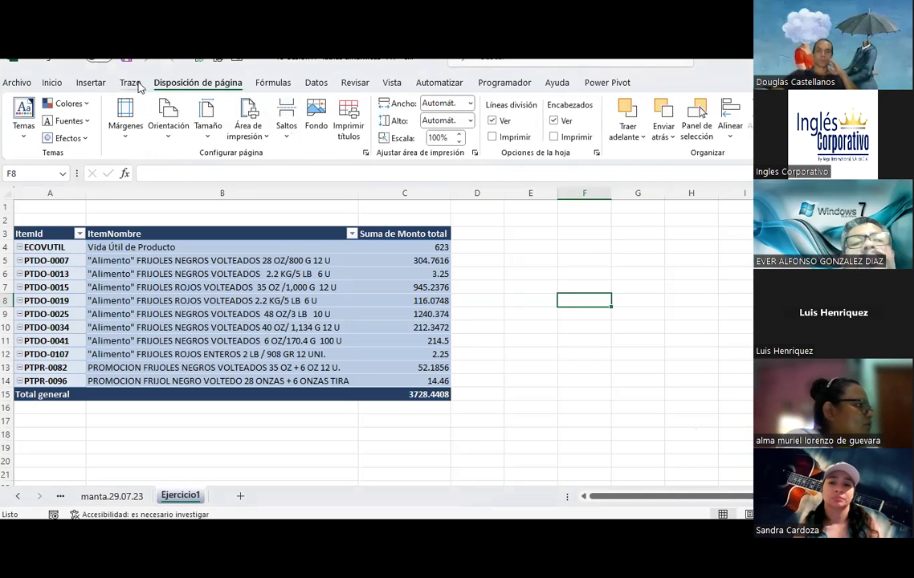
{"action": "left_click", "coordinate": [277, 84]}
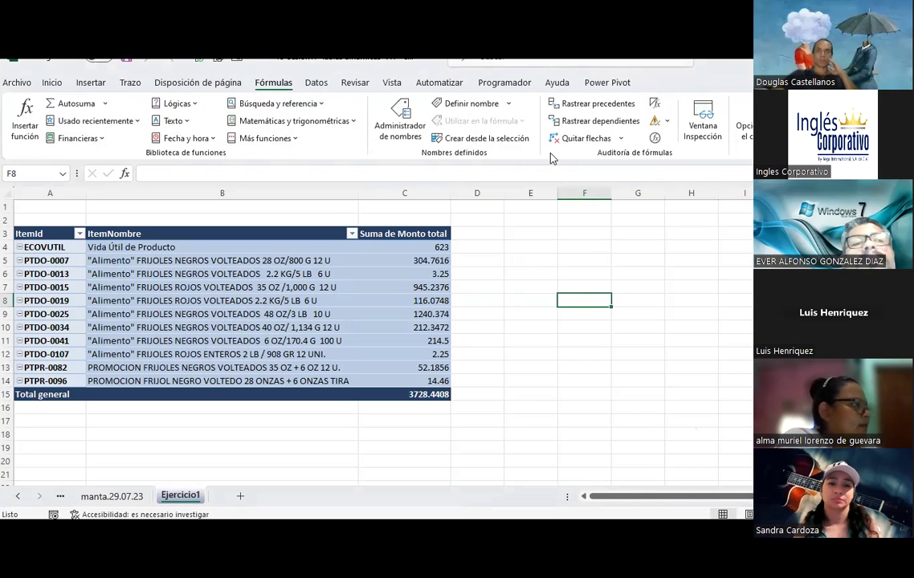
Step: On Fórmulas, peek at the remove trace arrows and define name dropdowns without choosing anything
{"action": "left_click", "coordinate": [621, 139]}
{"action": "left_click", "coordinate": [623, 140]}
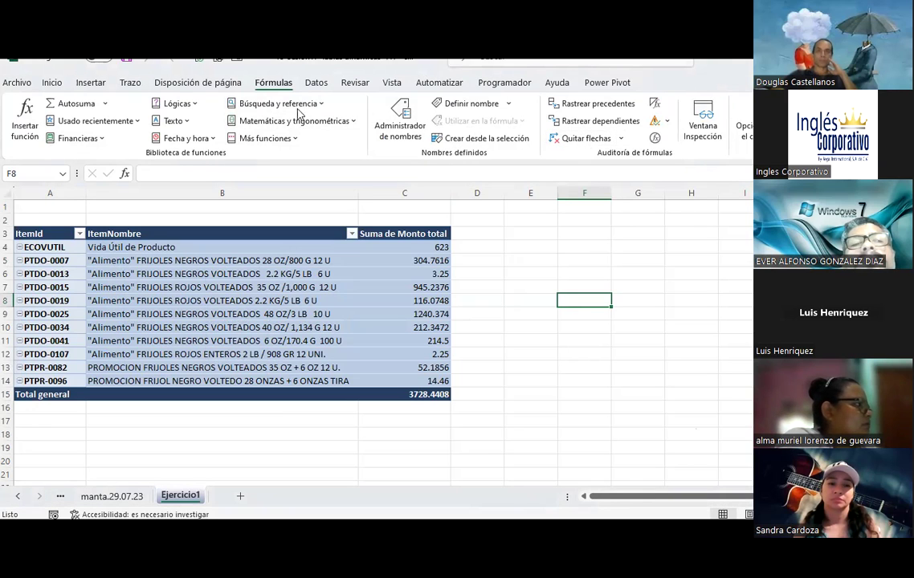
{"action": "left_click", "coordinate": [507, 104]}
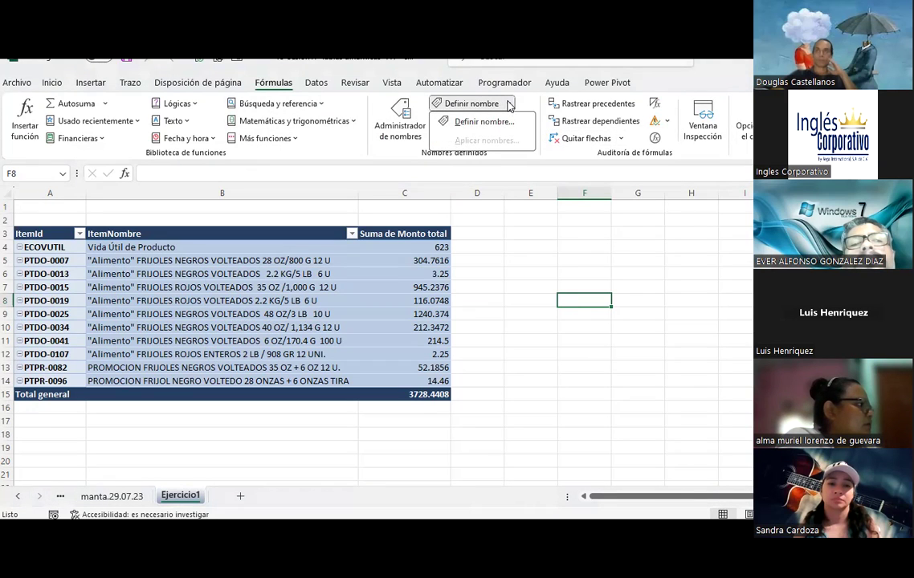
{"action": "left_click", "coordinate": [507, 104]}
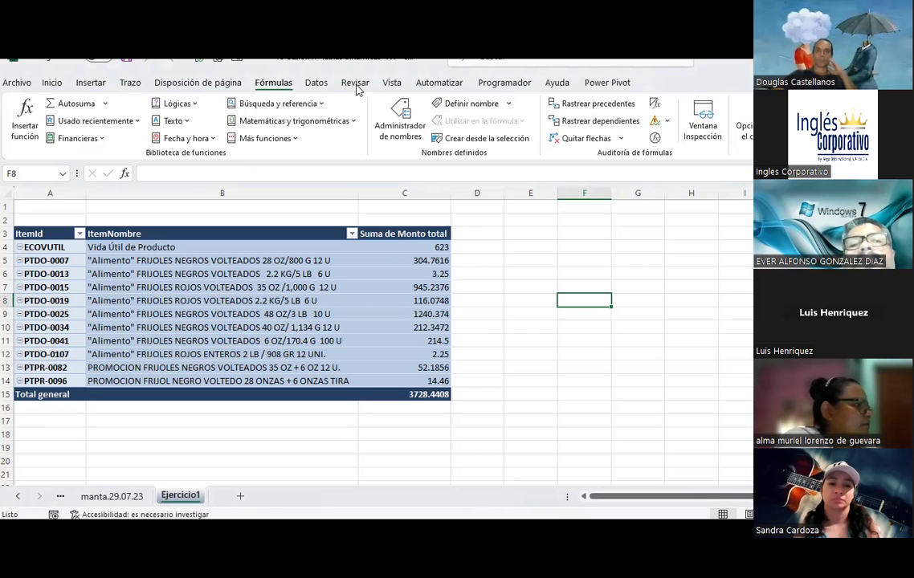
Step: Peek at the Datos refresh options, then tour Revisar, Vista, Programador, Ayuda and Power Pivot, ending on Fórmulas
{"action": "left_click", "coordinate": [320, 83]}
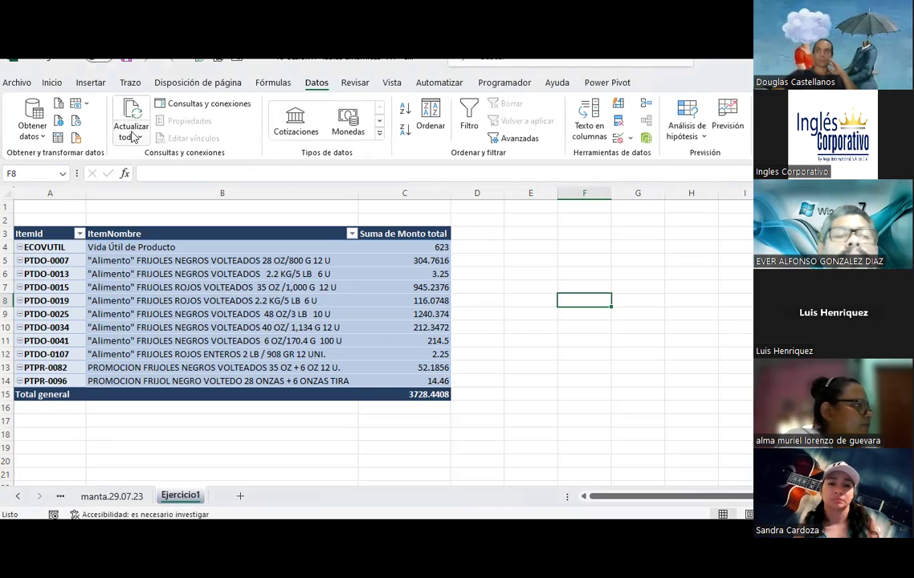
{"action": "left_click", "coordinate": [133, 137]}
{"action": "left_click", "coordinate": [132, 136]}
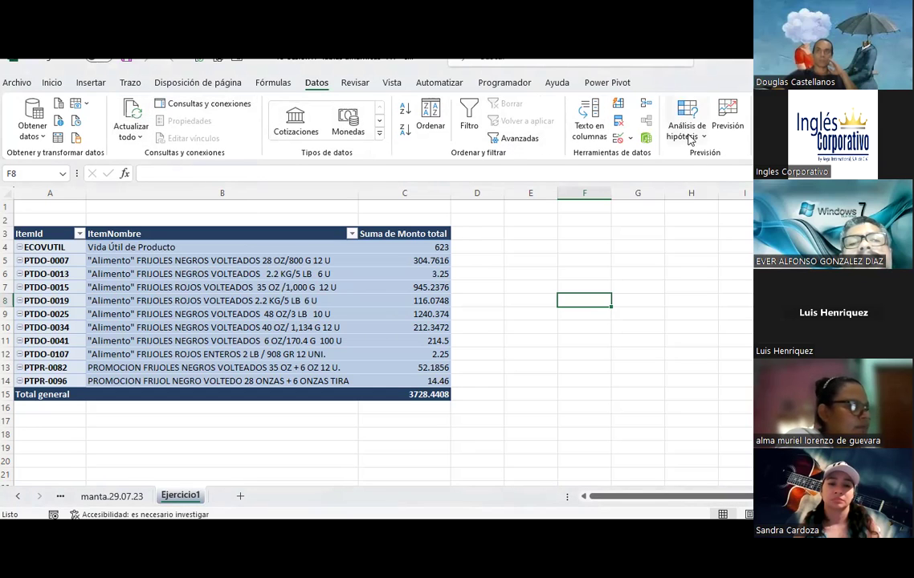
{"action": "left_click", "coordinate": [354, 83]}
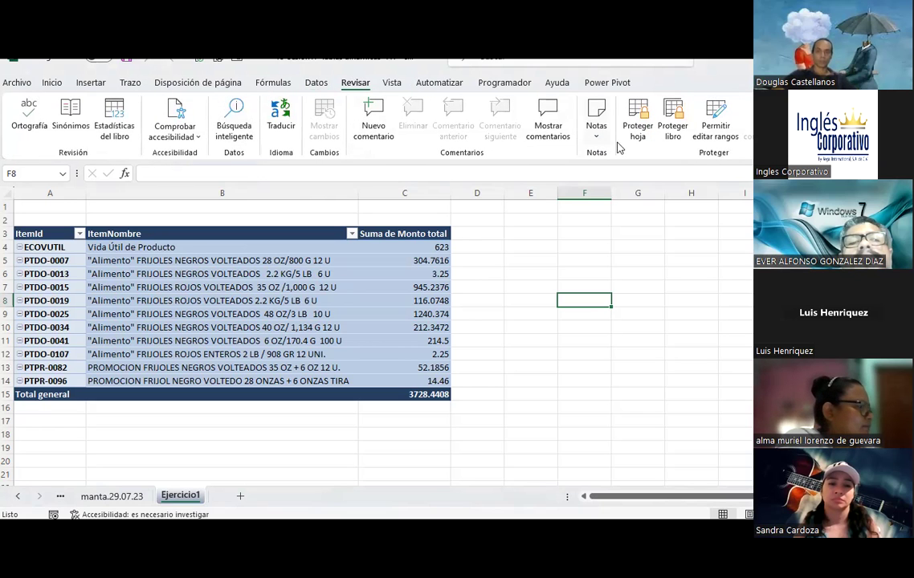
{"action": "left_click", "coordinate": [393, 83]}
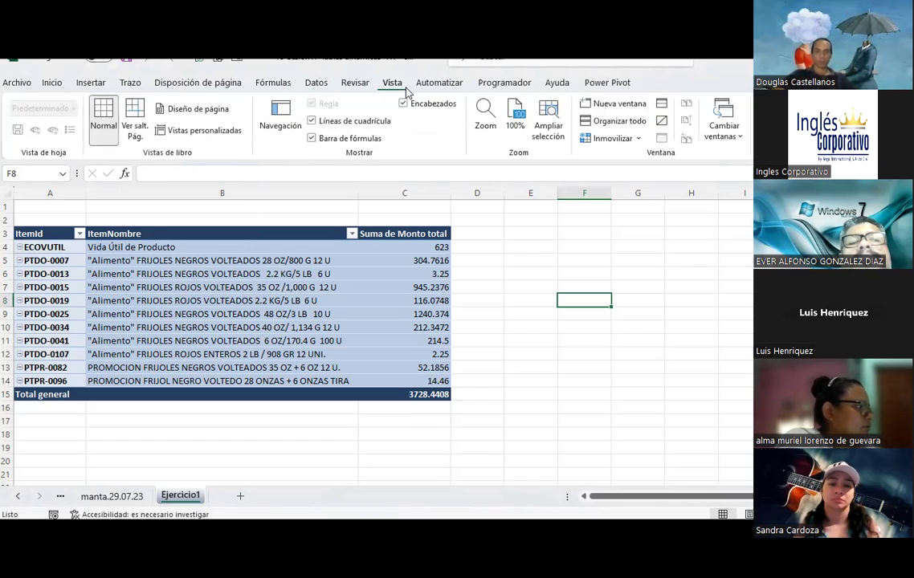
{"action": "left_click", "coordinate": [495, 83]}
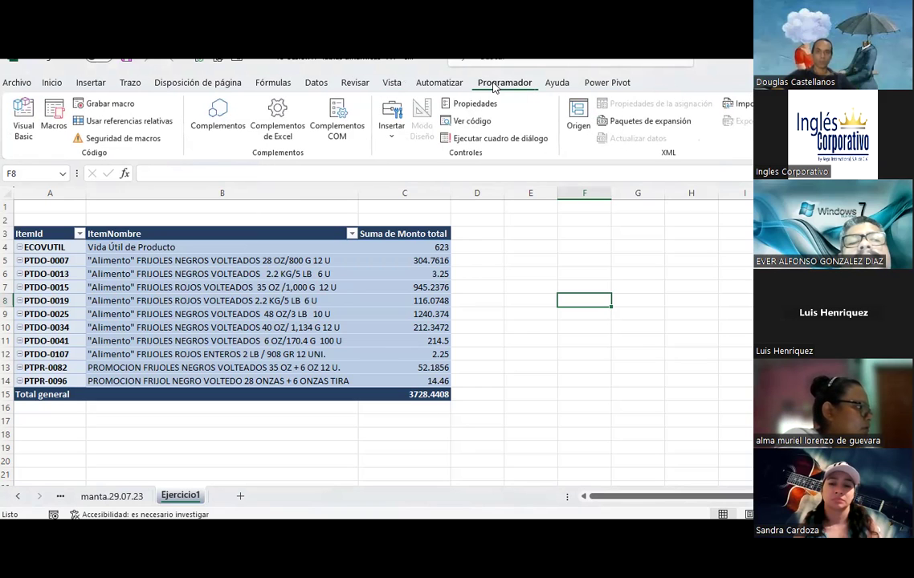
{"action": "left_click", "coordinate": [558, 86]}
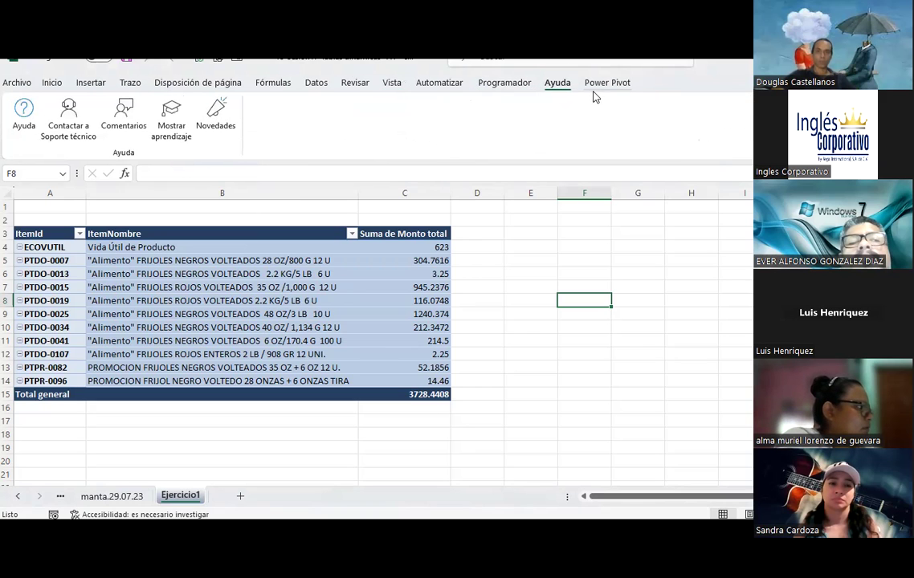
{"action": "left_click", "coordinate": [596, 88]}
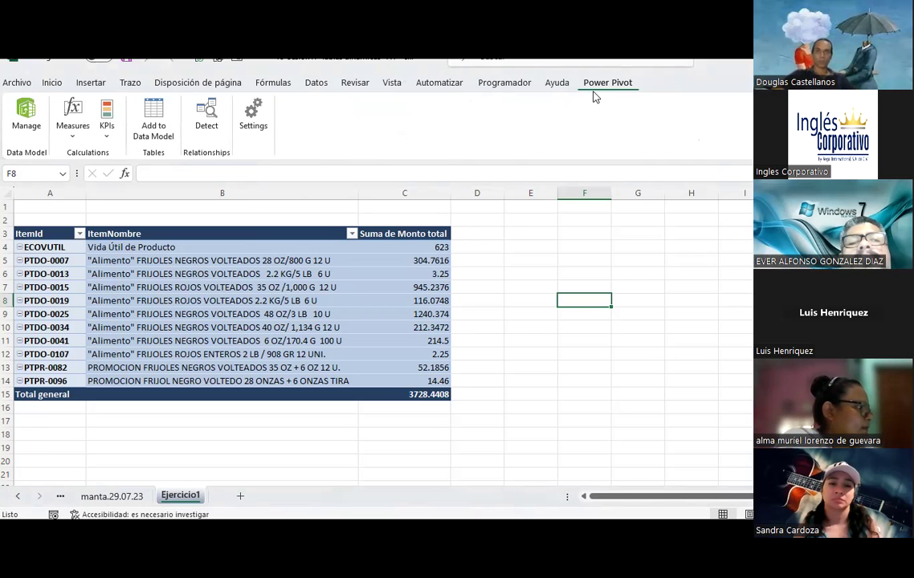
{"action": "left_click", "coordinate": [281, 84]}
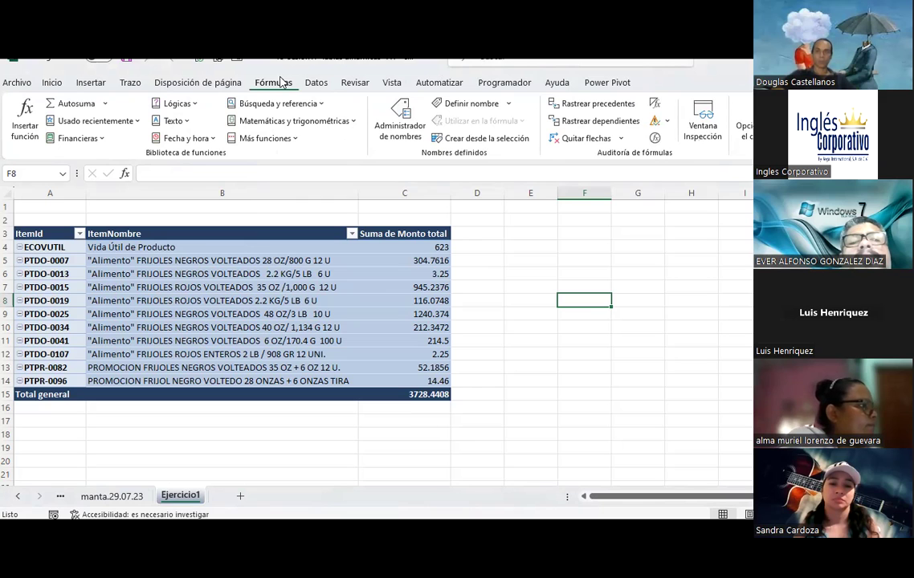
{"action": "left_click", "coordinate": [608, 140]}
{"action": "left_click", "coordinate": [596, 270]}
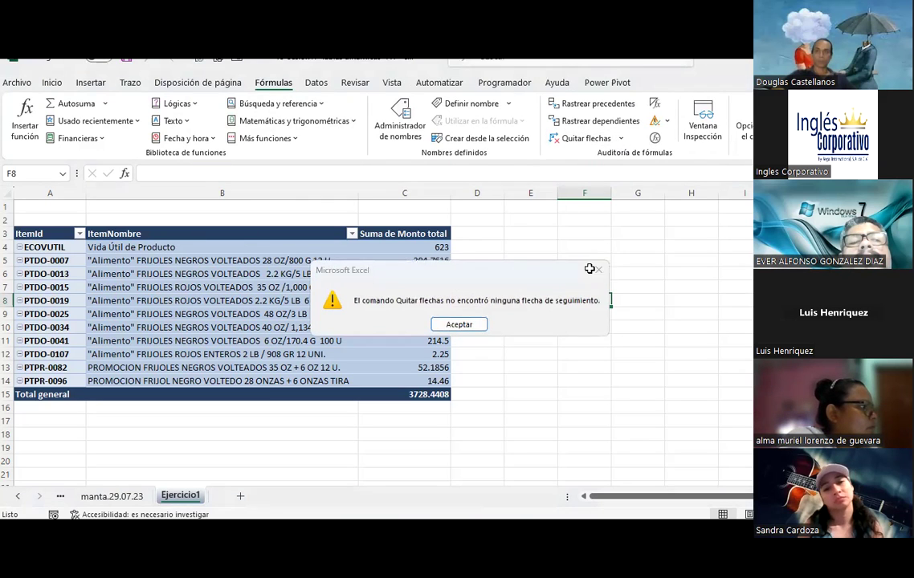
{"action": "left_click", "coordinate": [667, 122]}
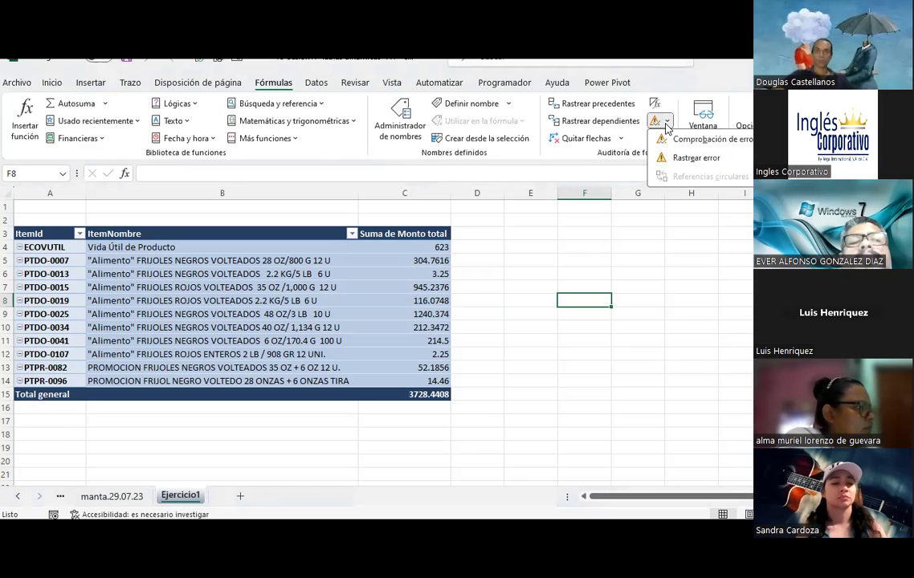
{"action": "left_click", "coordinate": [667, 121]}
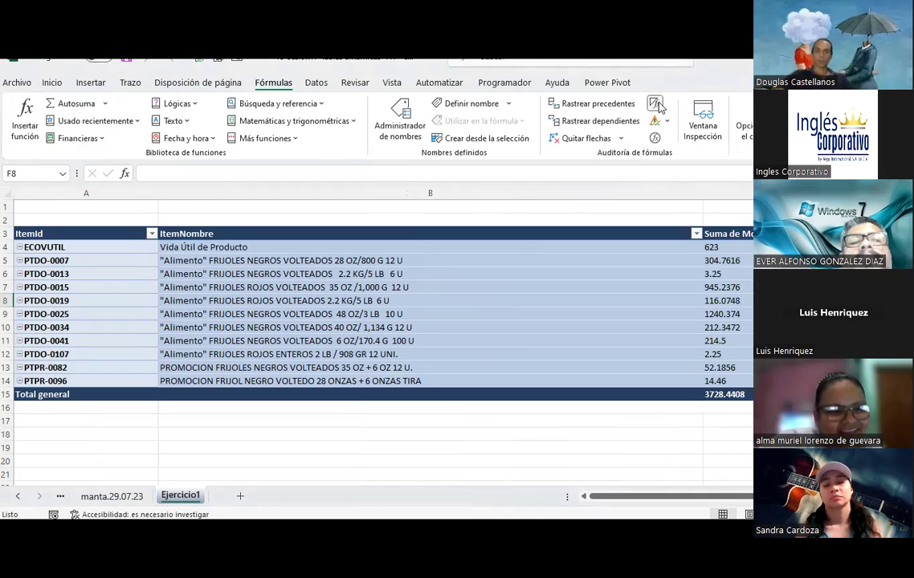
{"action": "left_click", "coordinate": [576, 234]}
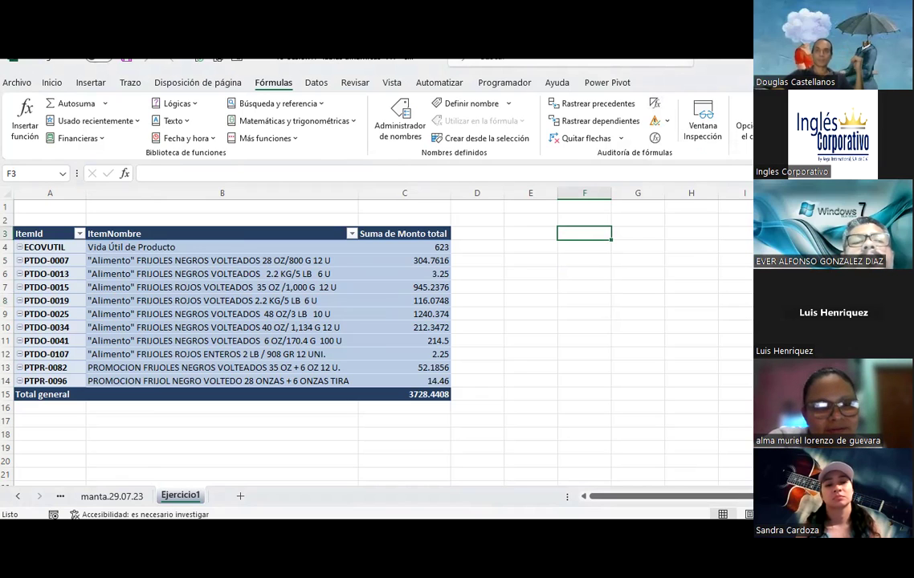
Step: Select cell B7 inside the pivot table to bring up the PivotTable Fields pane
{"action": "left_click", "coordinate": [322, 287]}
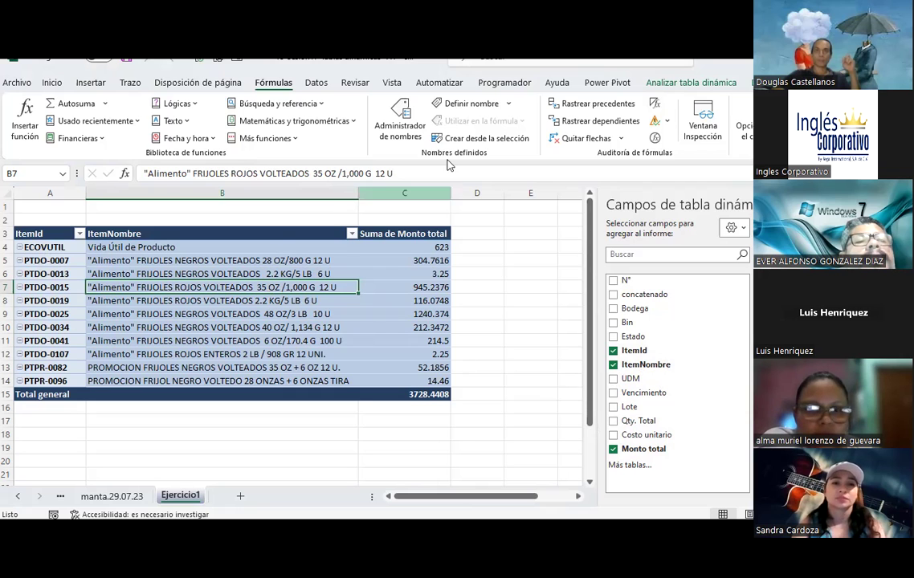
Step: On the pivot Diseño tab, inspect the Diseño de informe and Subtotales choices without changing anything
{"action": "left_click", "coordinate": [759, 82]}
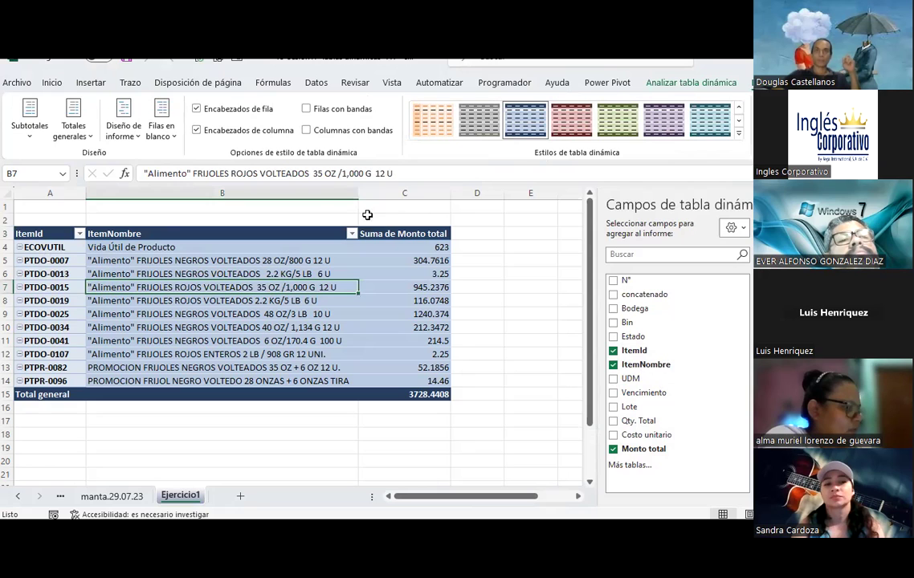
{"action": "left_click", "coordinate": [125, 133]}
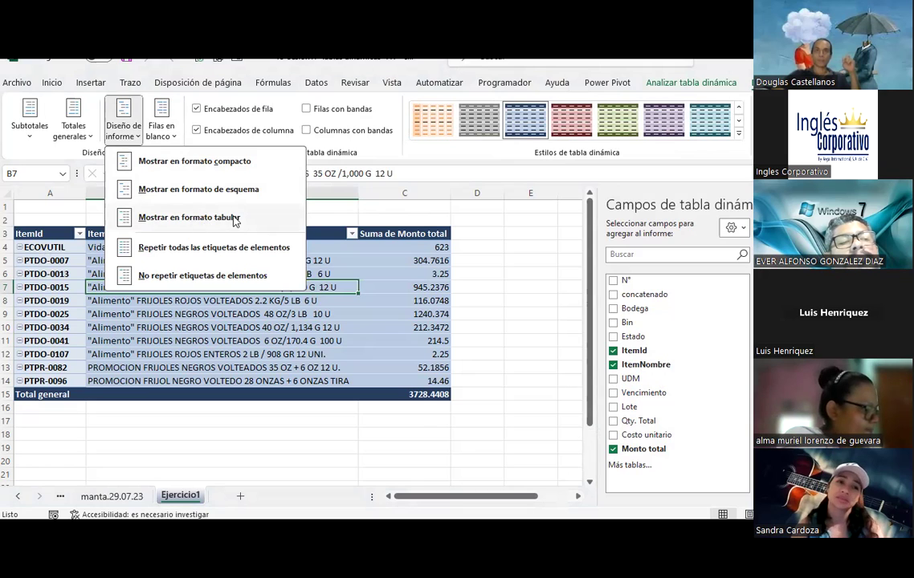
{"action": "left_click", "coordinate": [32, 135]}
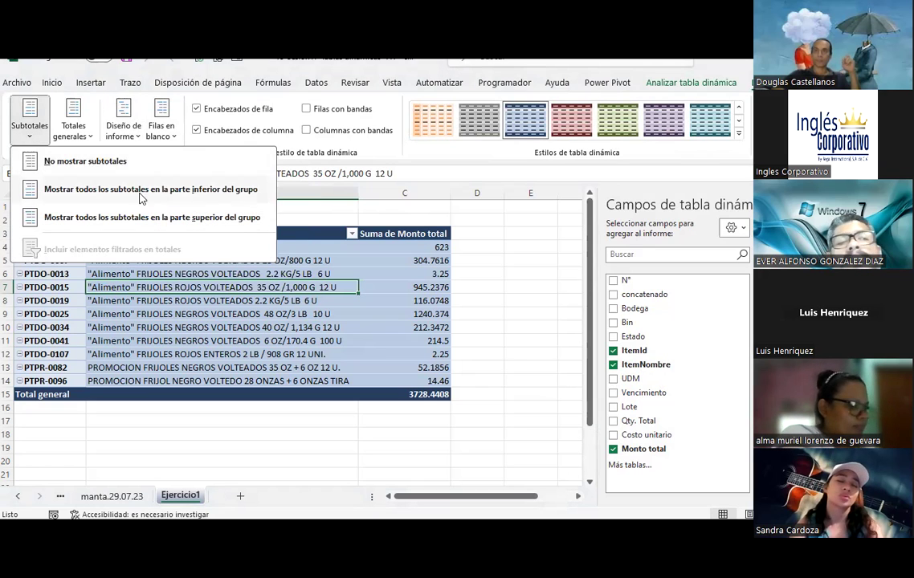
{"action": "left_click", "coordinate": [545, 276]}
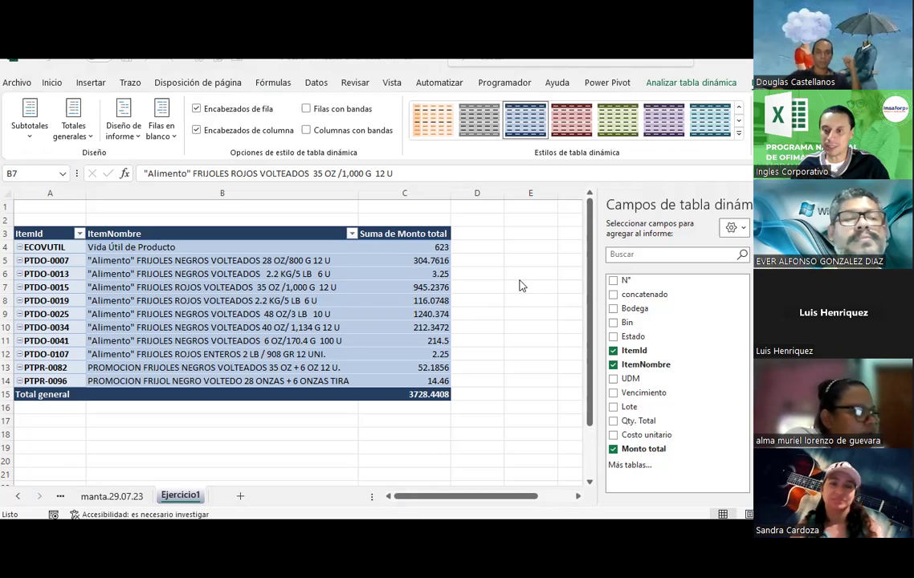
Step: Select header A3, then B3:C15, then the whole pivot A3:C15, and deselect
{"action": "left_click", "coordinate": [545, 255]}
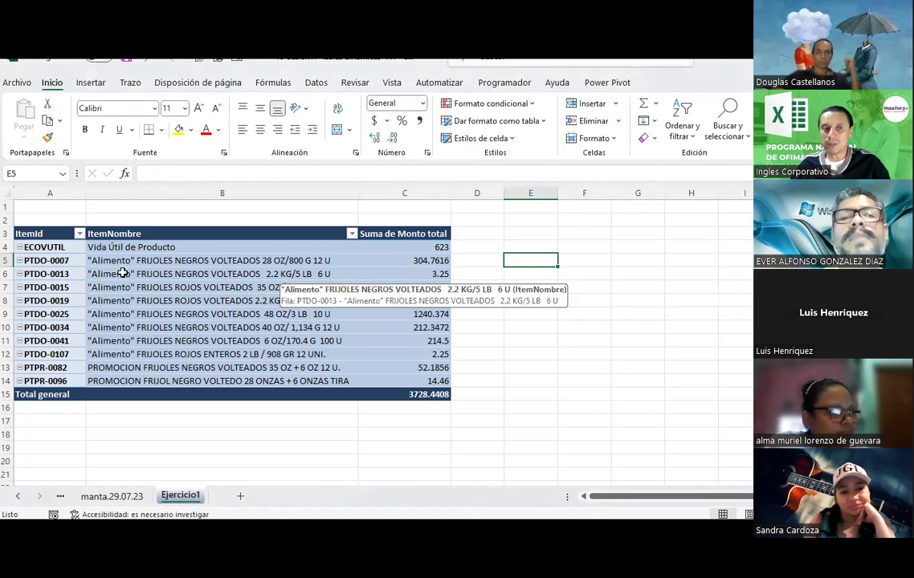
{"action": "left_click", "coordinate": [57, 247]}
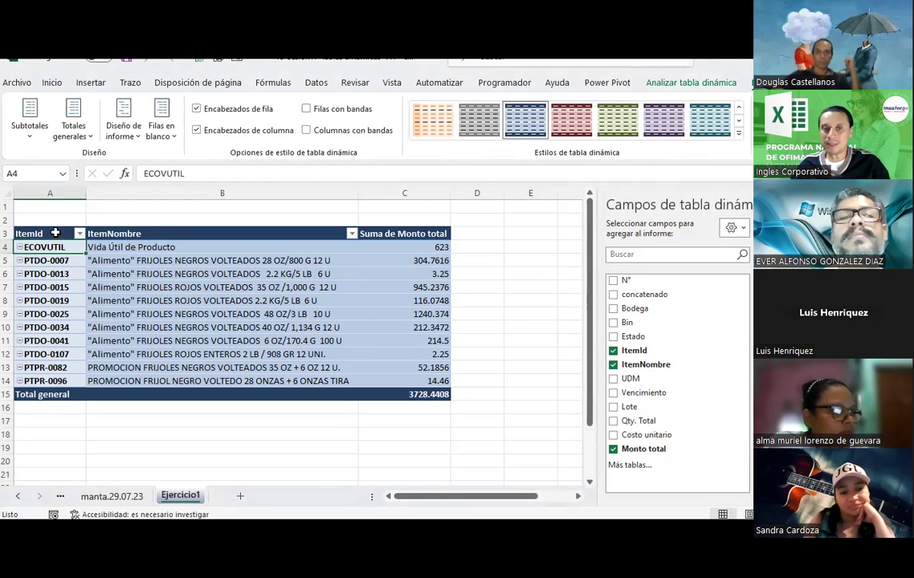
{"action": "left_click", "coordinate": [55, 232]}
{"action": "left_click_drag", "start_coordinate": [150, 233], "coordinate": [426, 394]}
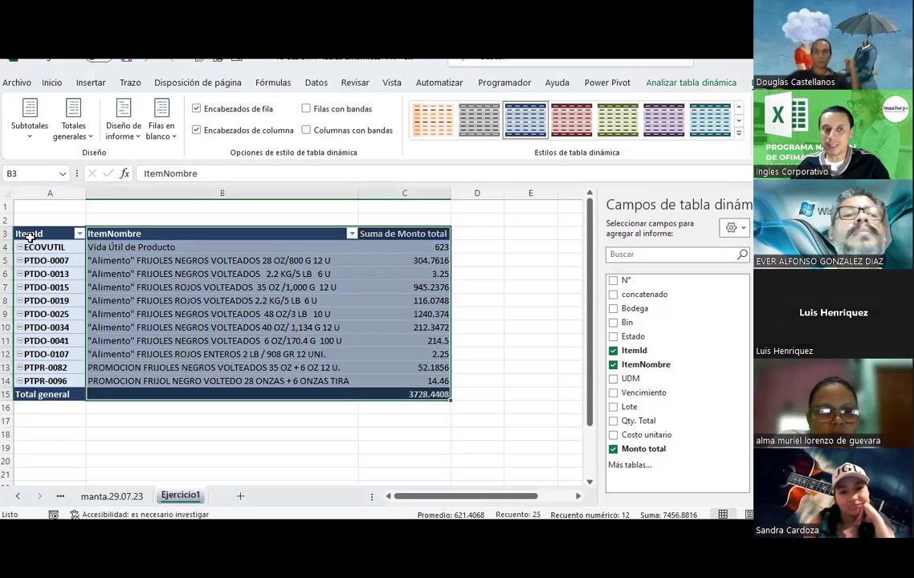
{"action": "left_click_drag", "start_coordinate": [29, 235], "coordinate": [411, 388]}
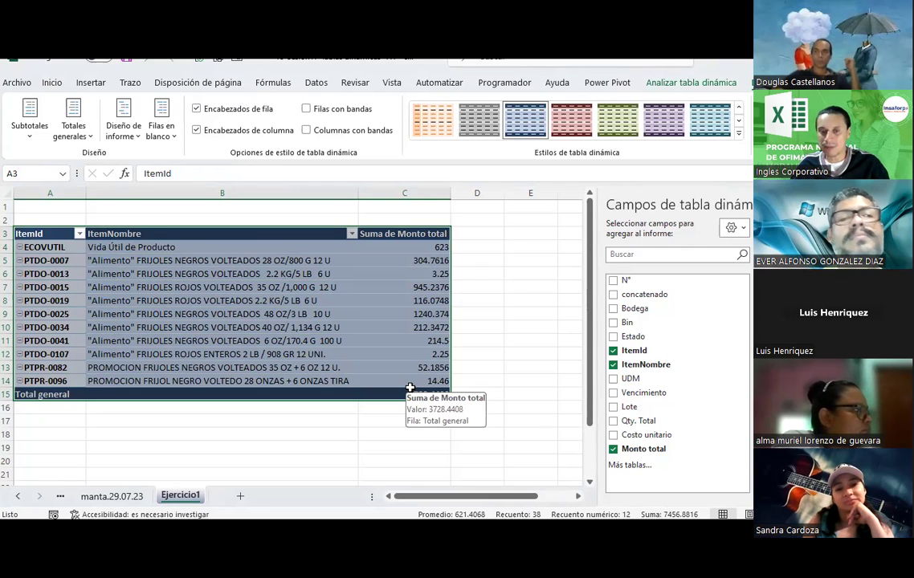
{"action": "left_click", "coordinate": [523, 287]}
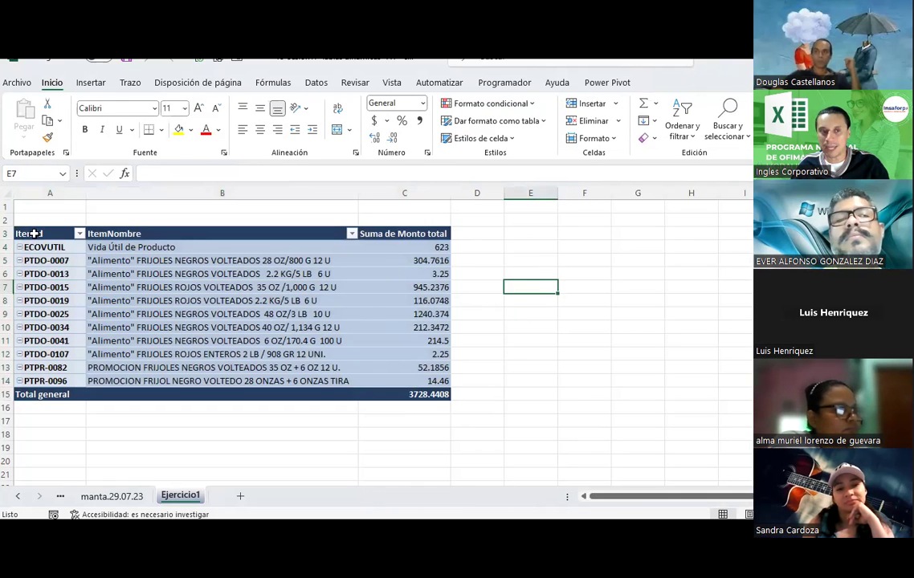
Step: Select the full pivot range, values C4:C15, and headers C3, B3, A3, then click outside at E11
{"action": "left_click_drag", "start_coordinate": [34, 233], "coordinate": [421, 391]}
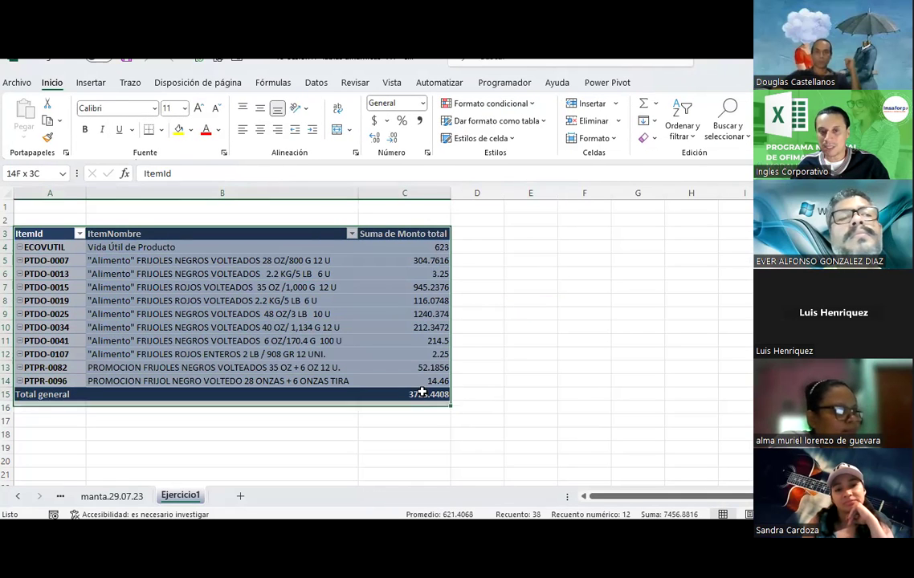
{"action": "left_click_drag", "start_coordinate": [441, 248], "coordinate": [426, 393]}
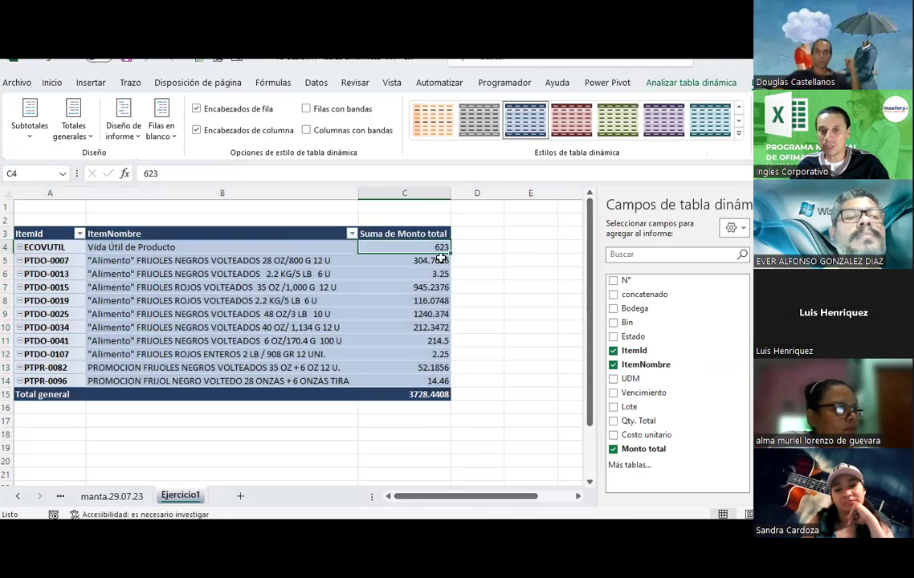
{"action": "left_click", "coordinate": [389, 234]}
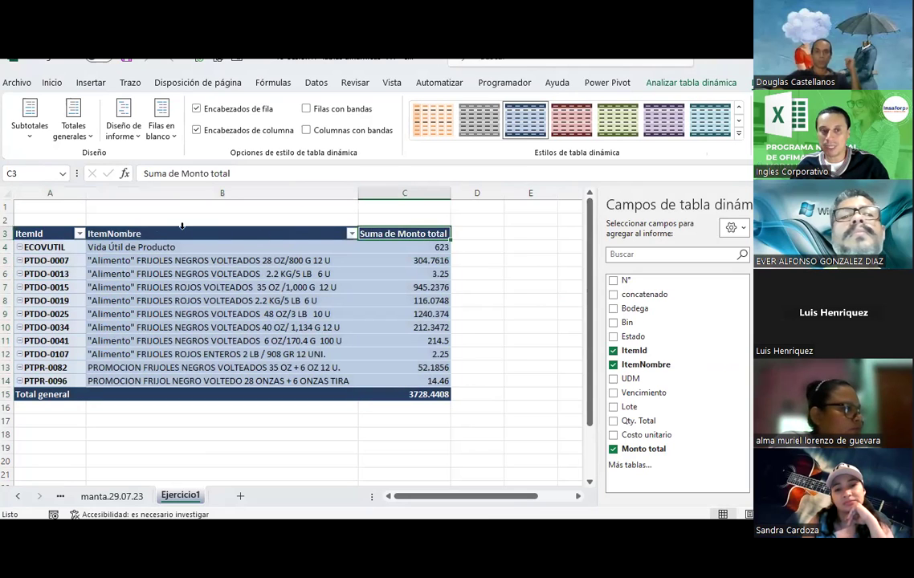
{"action": "left_click", "coordinate": [125, 234]}
{"action": "left_click", "coordinate": [76, 234]}
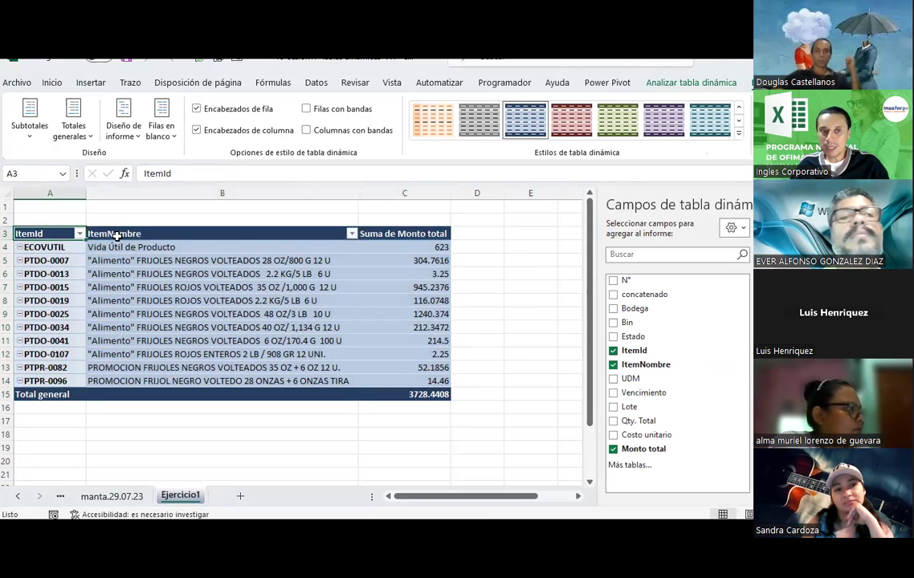
{"action": "left_click", "coordinate": [410, 229]}
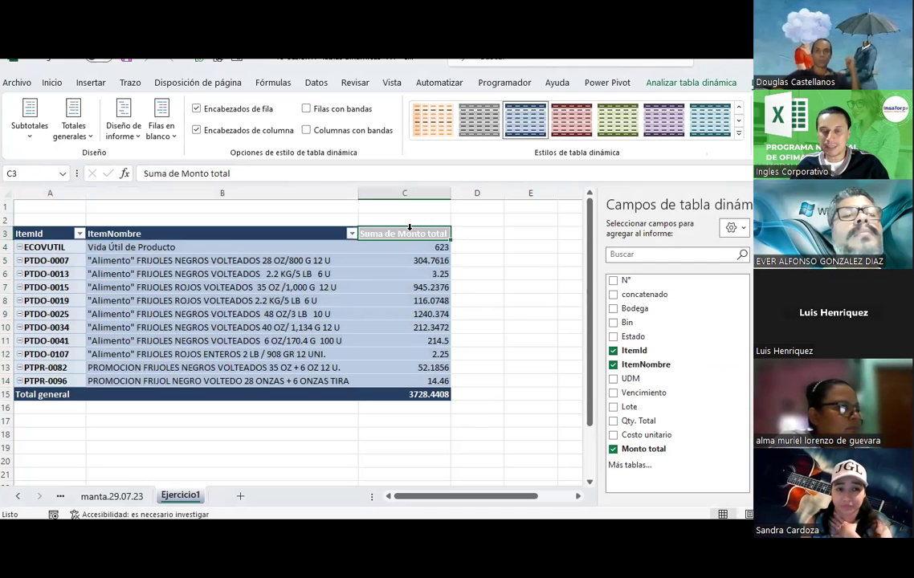
{"action": "left_click", "coordinate": [515, 336]}
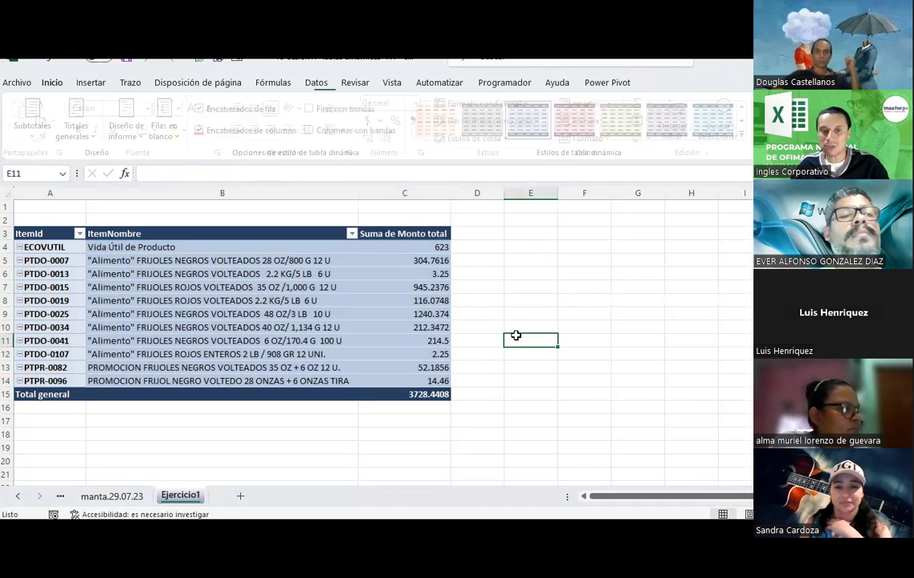